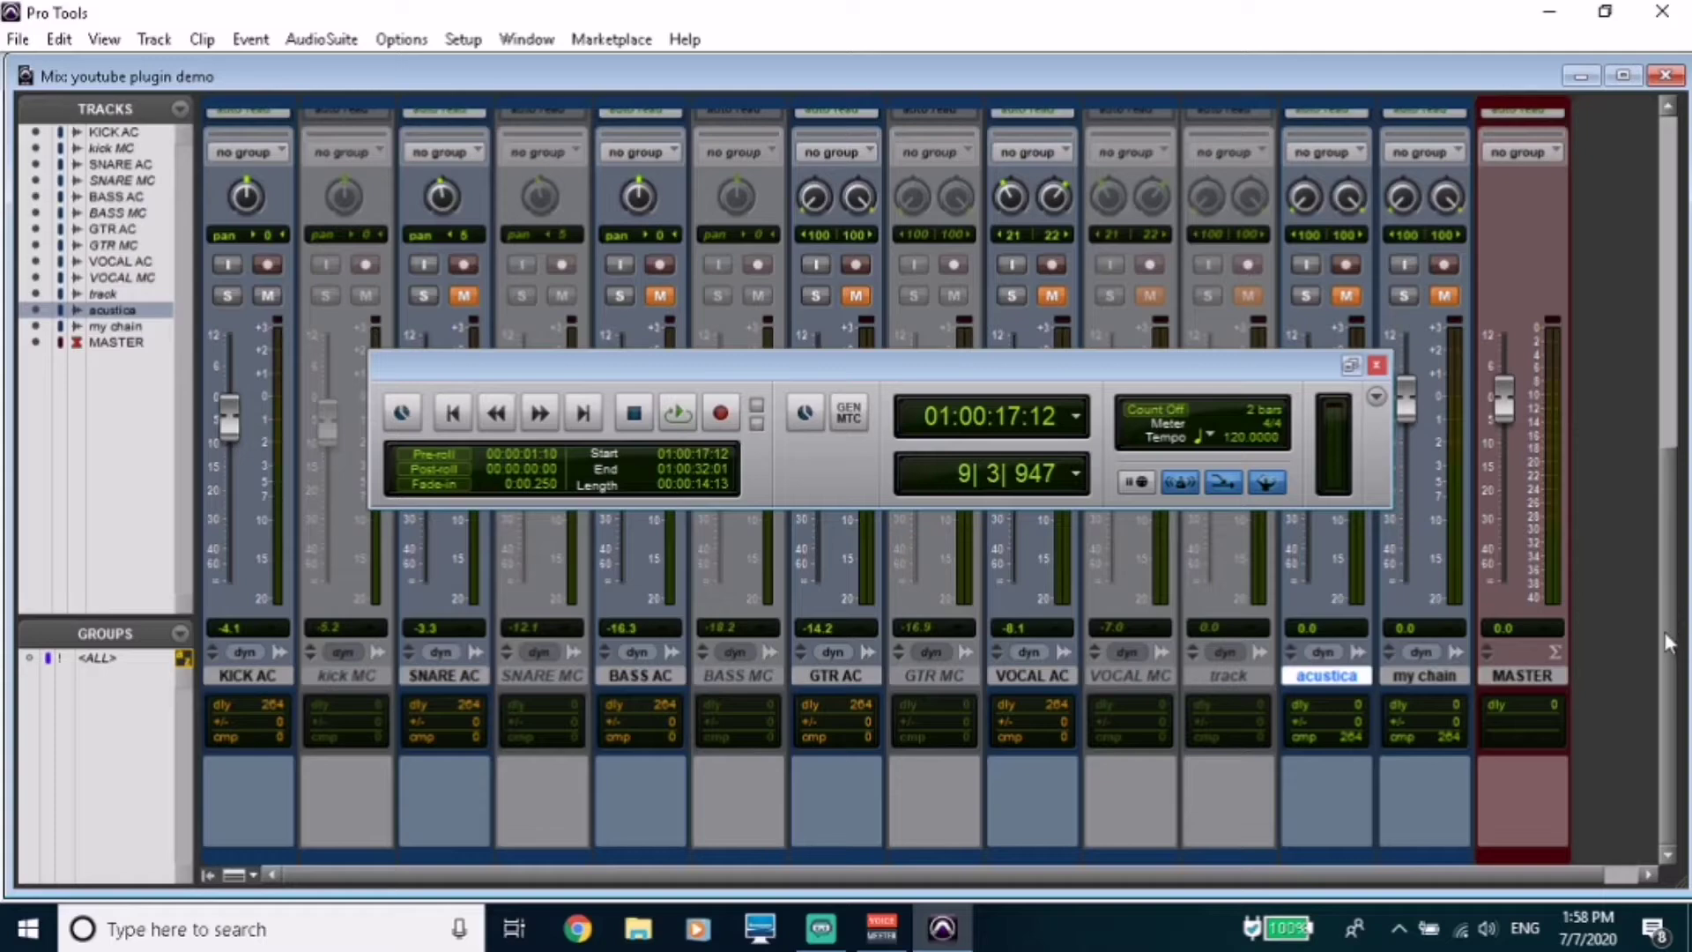
Open the JADETZL insert on the KICK AC track.
{"action": "left_click_drag", "start_coordinate": [1669, 641], "coordinate": [1633, 168]}
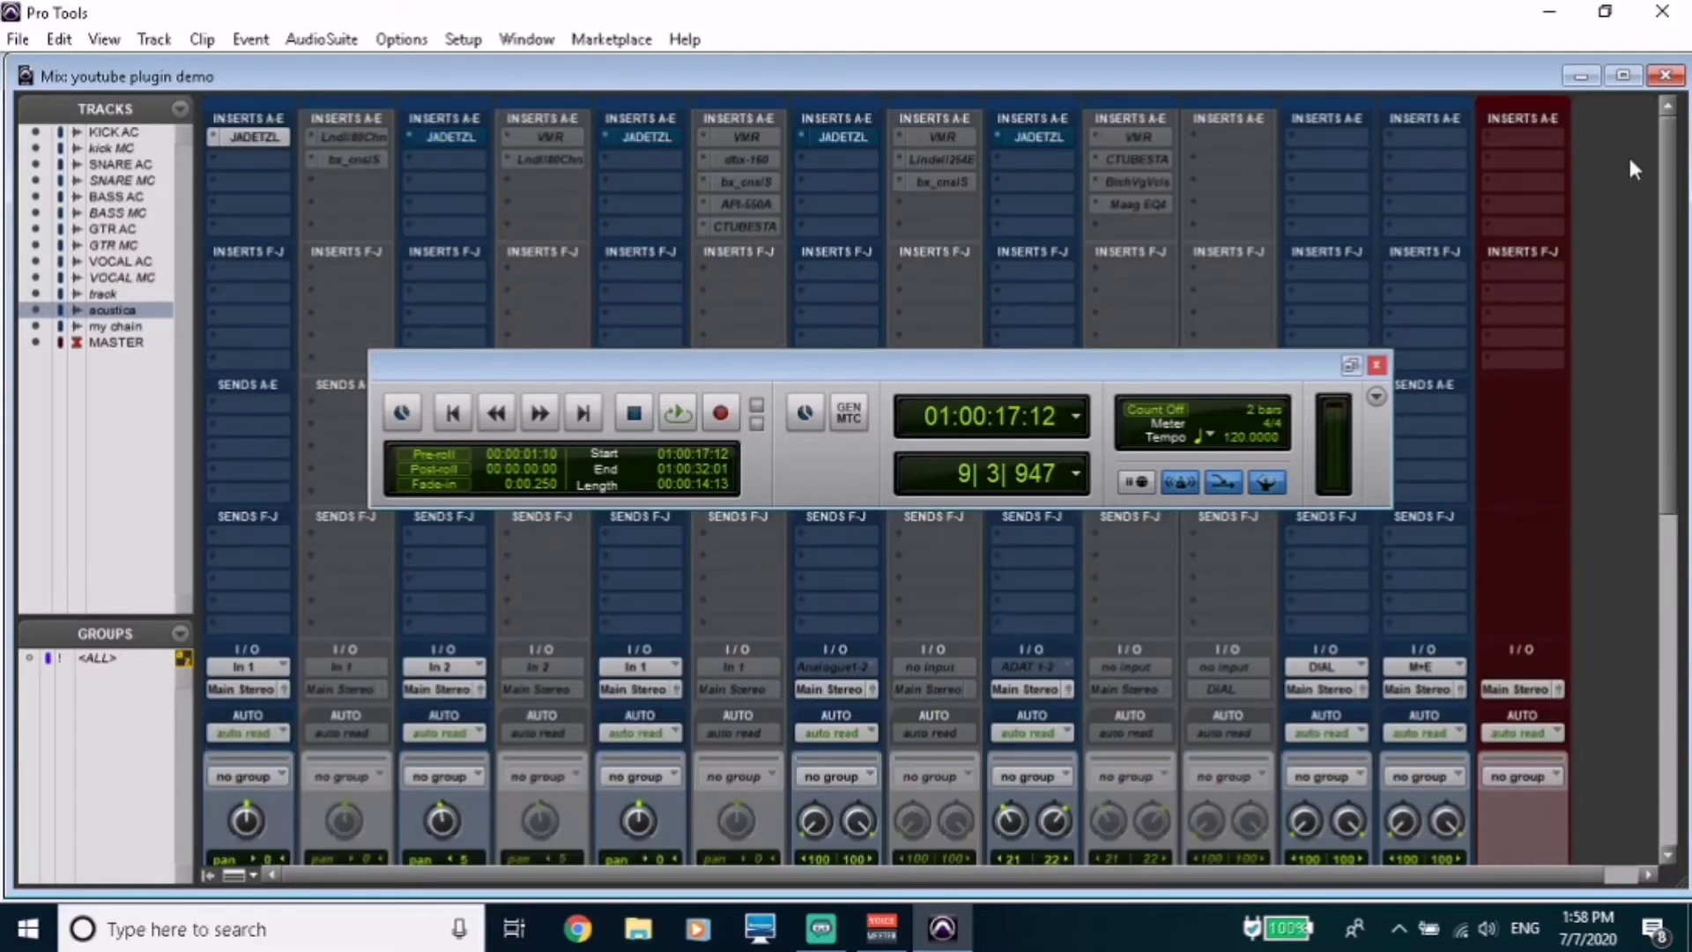
{"action": "left_click", "coordinate": [274, 141]}
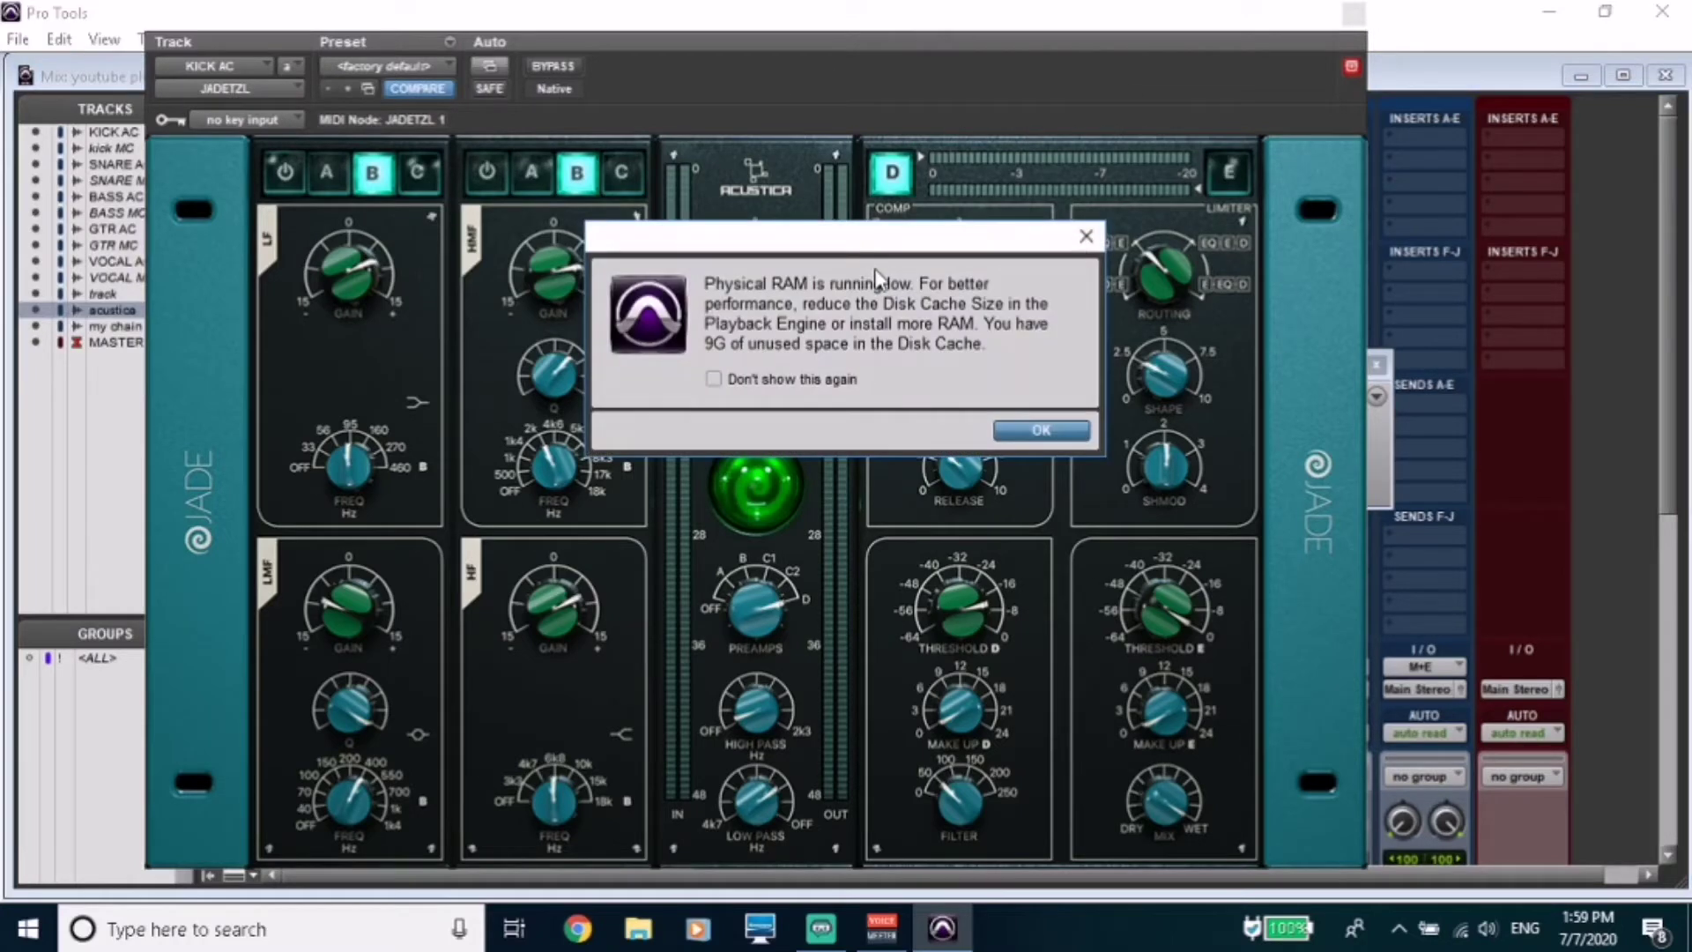
{"action": "left_click", "coordinate": [1057, 434]}
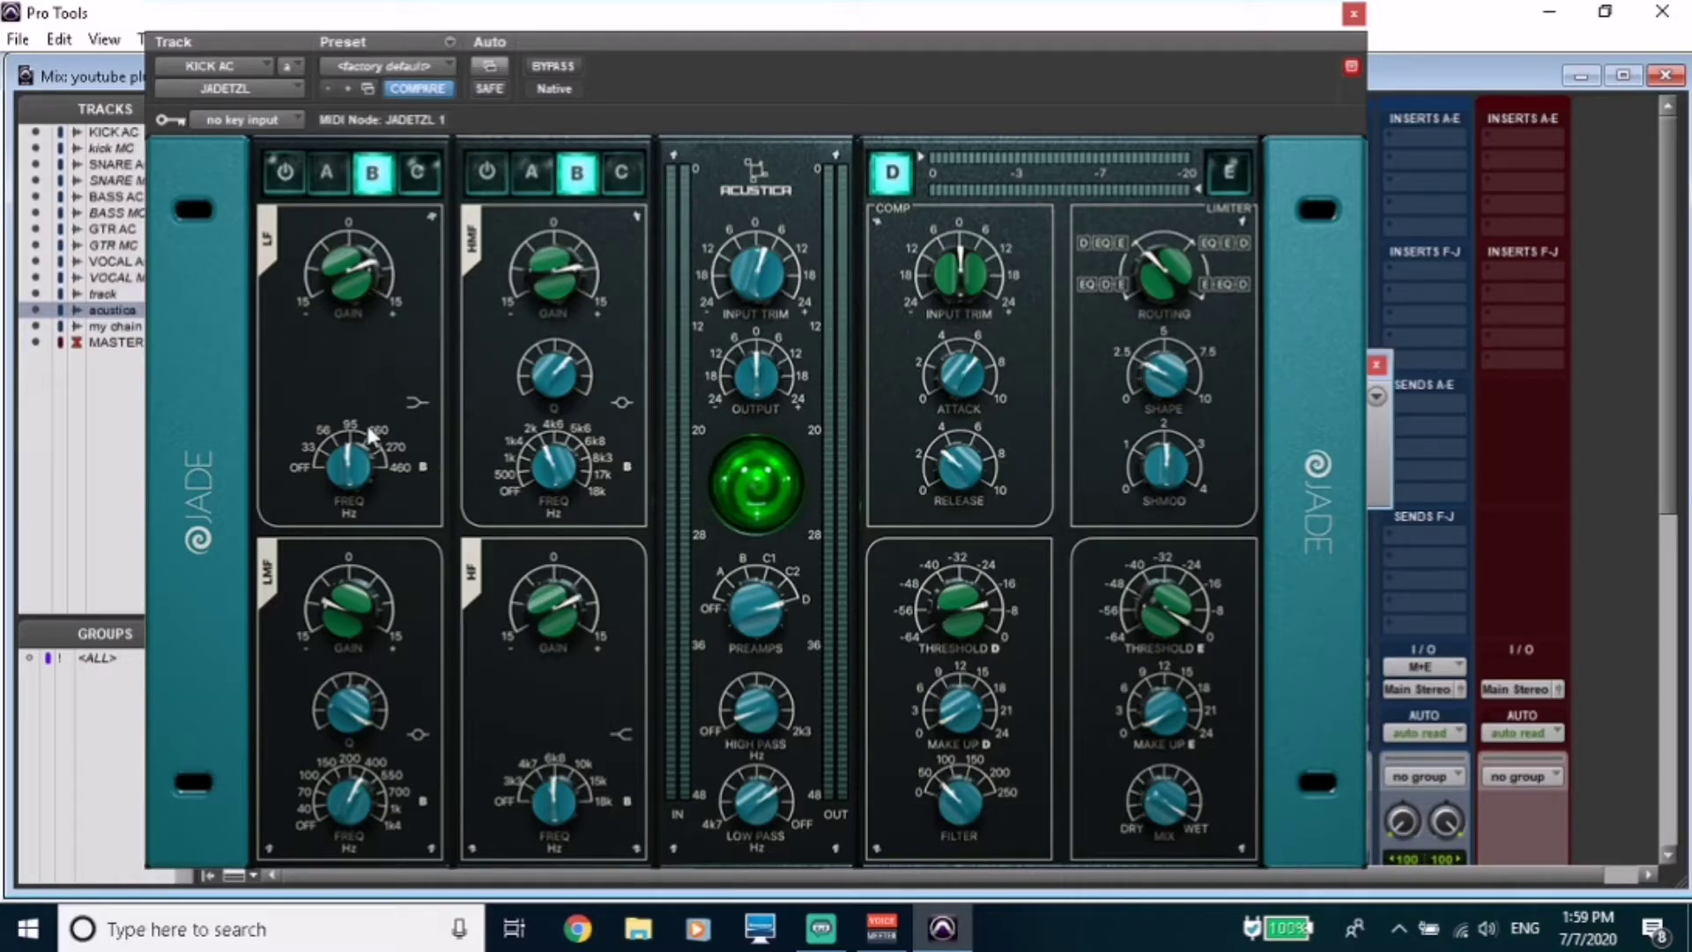
Compare models A, B and C of the kick's low EQ section, ending on model B.
{"action": "left_click", "coordinate": [328, 174]}
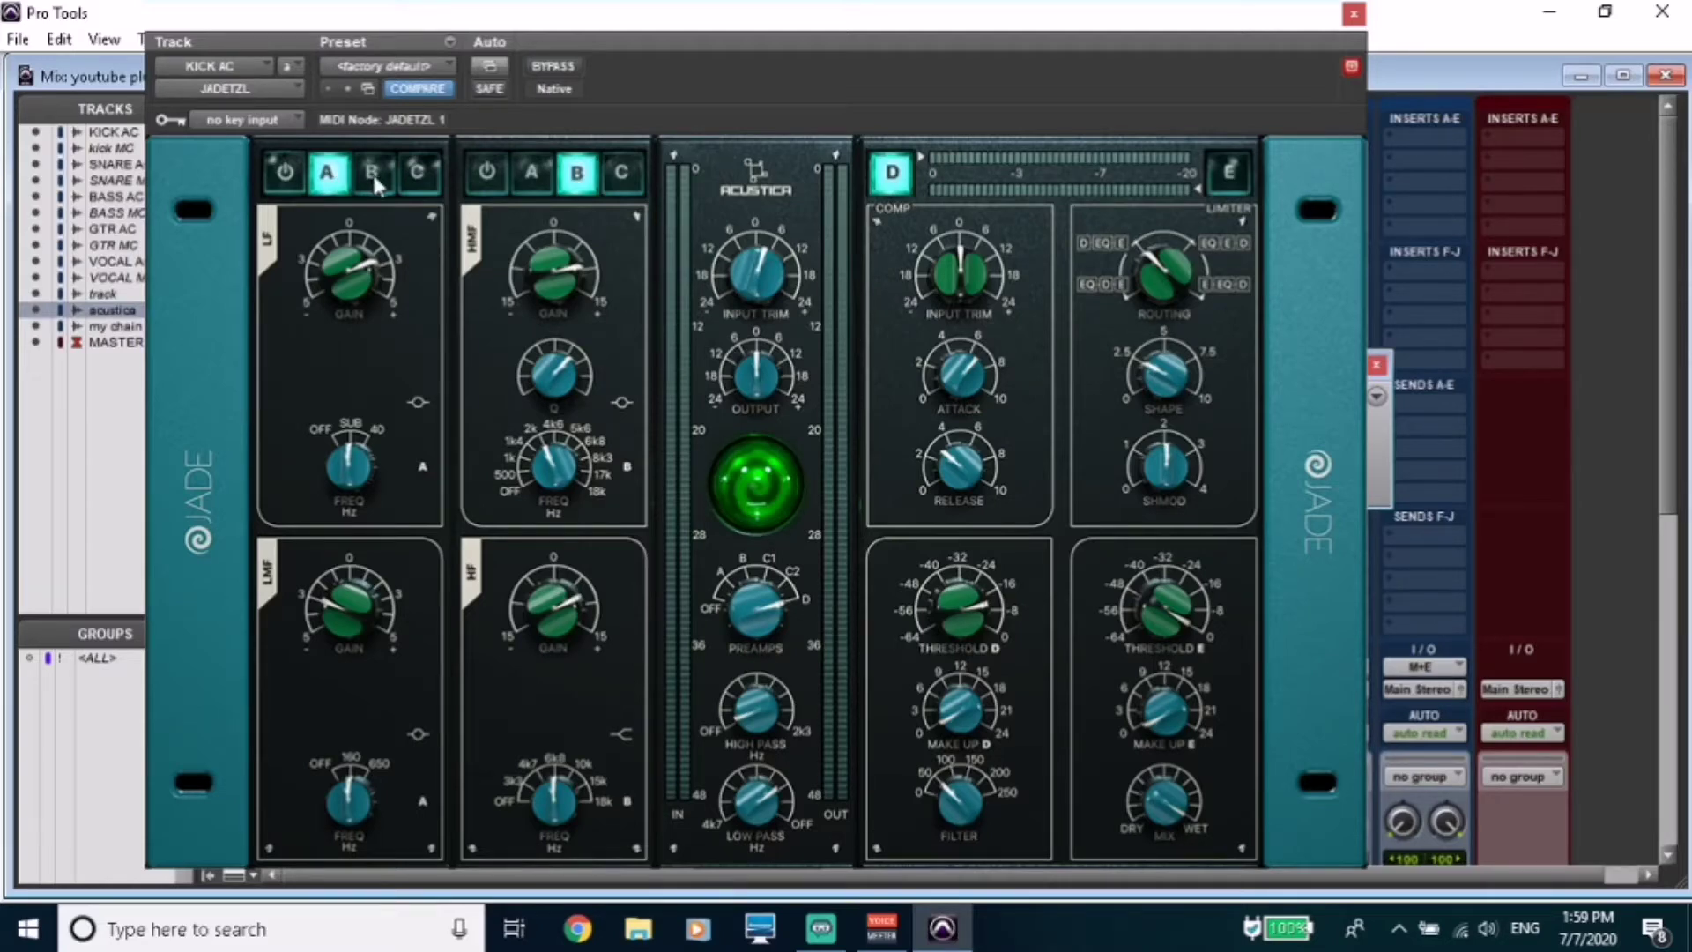
{"action": "left_click", "coordinate": [374, 173]}
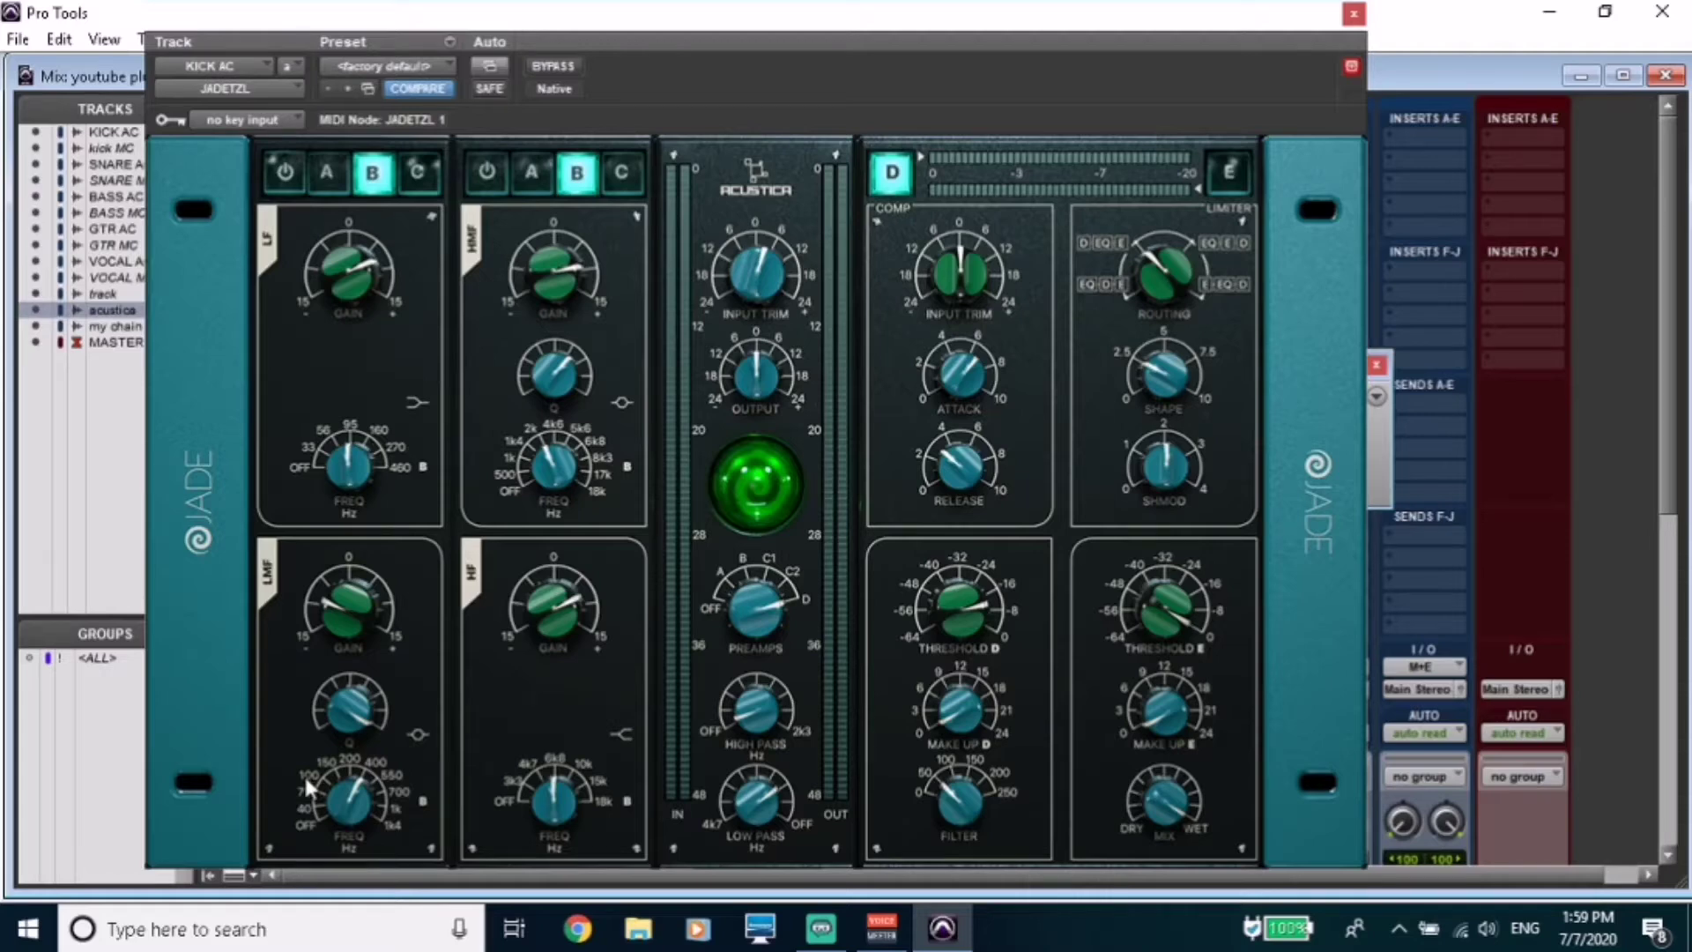
{"action": "left_click", "coordinate": [419, 176]}
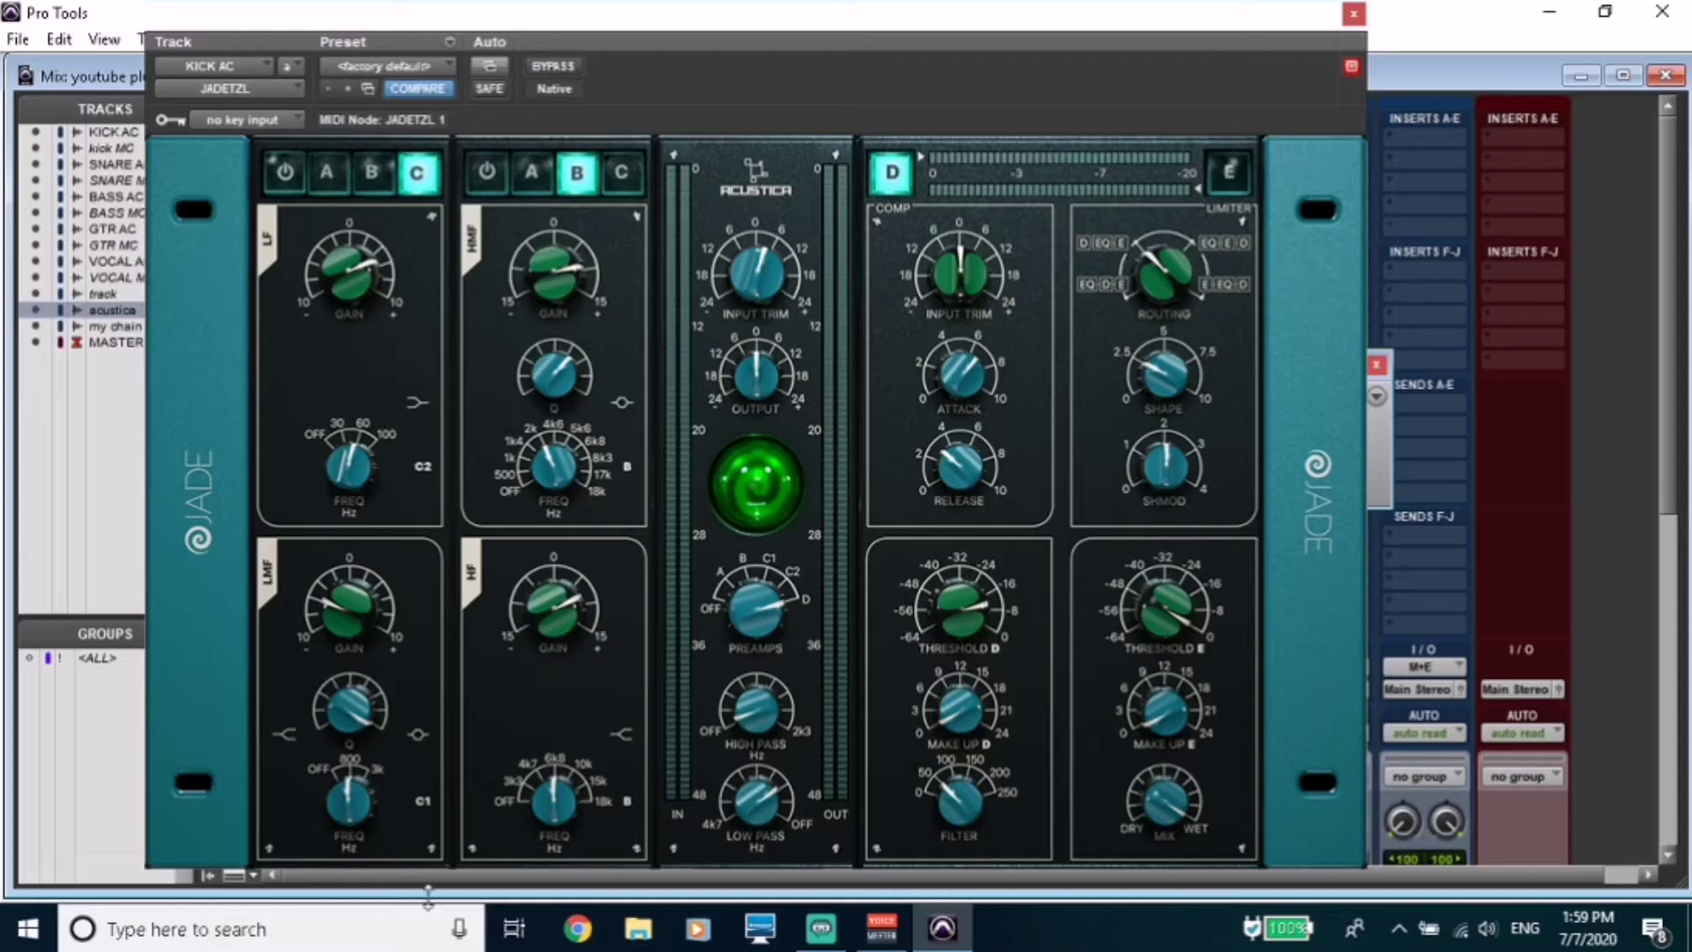
{"action": "left_click", "coordinate": [372, 173]}
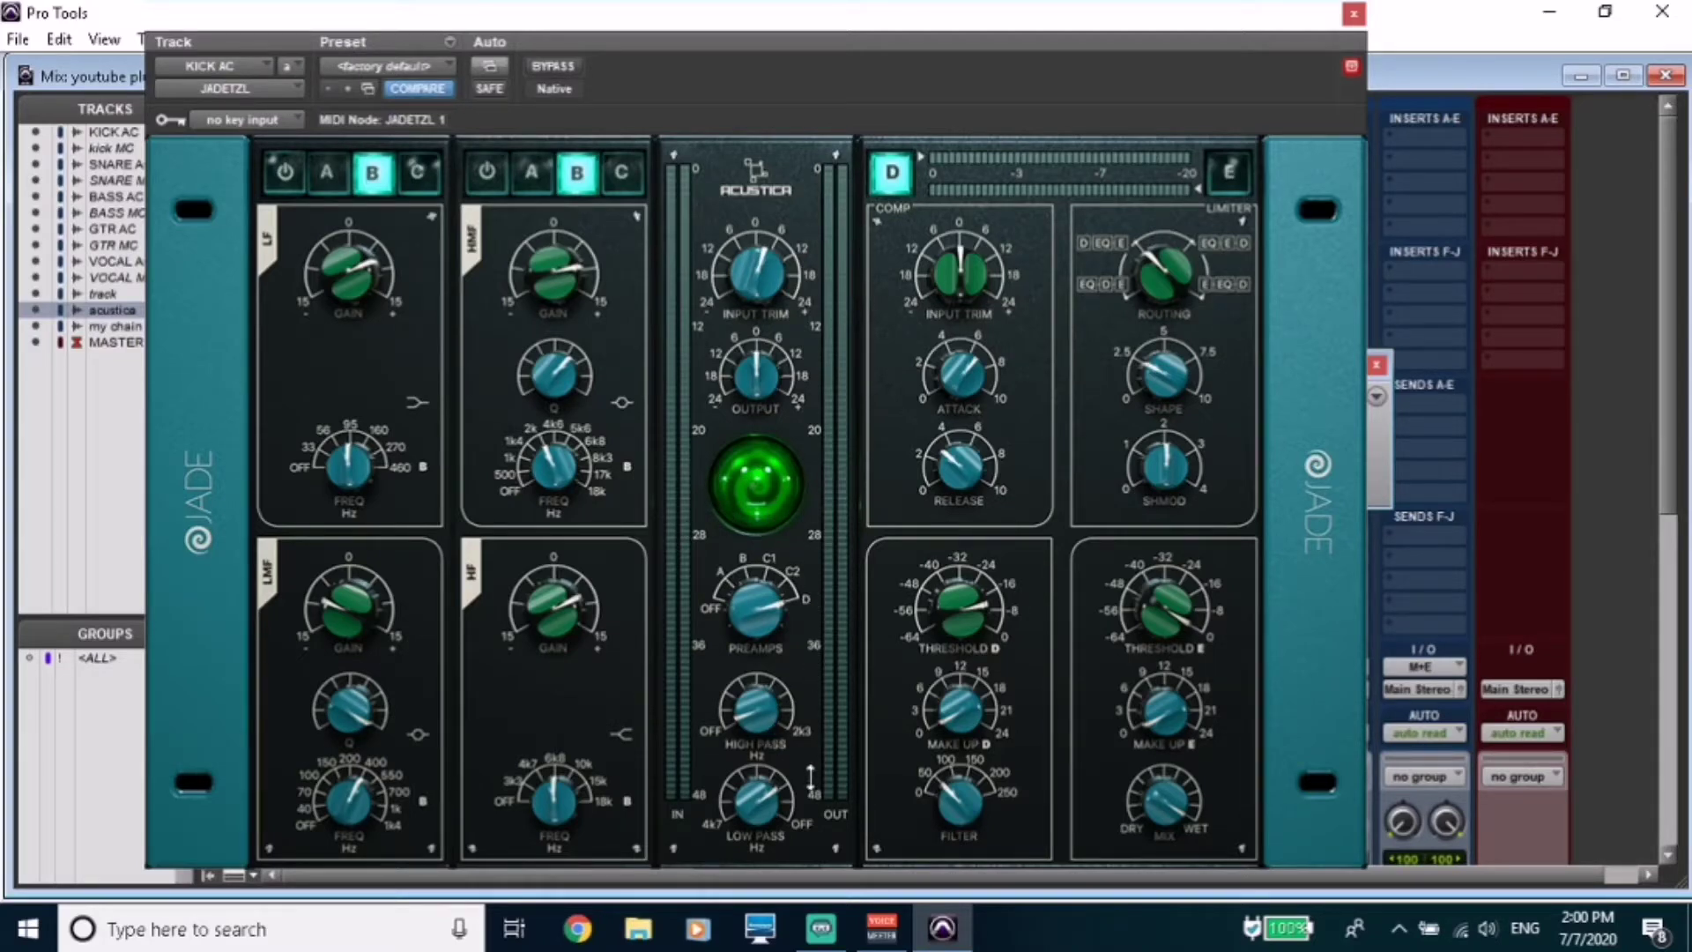
Play the kick with the JADETZL preamp set to OFF, and set the preamp back to D for comparison.
{"action": "key", "text": "space"}
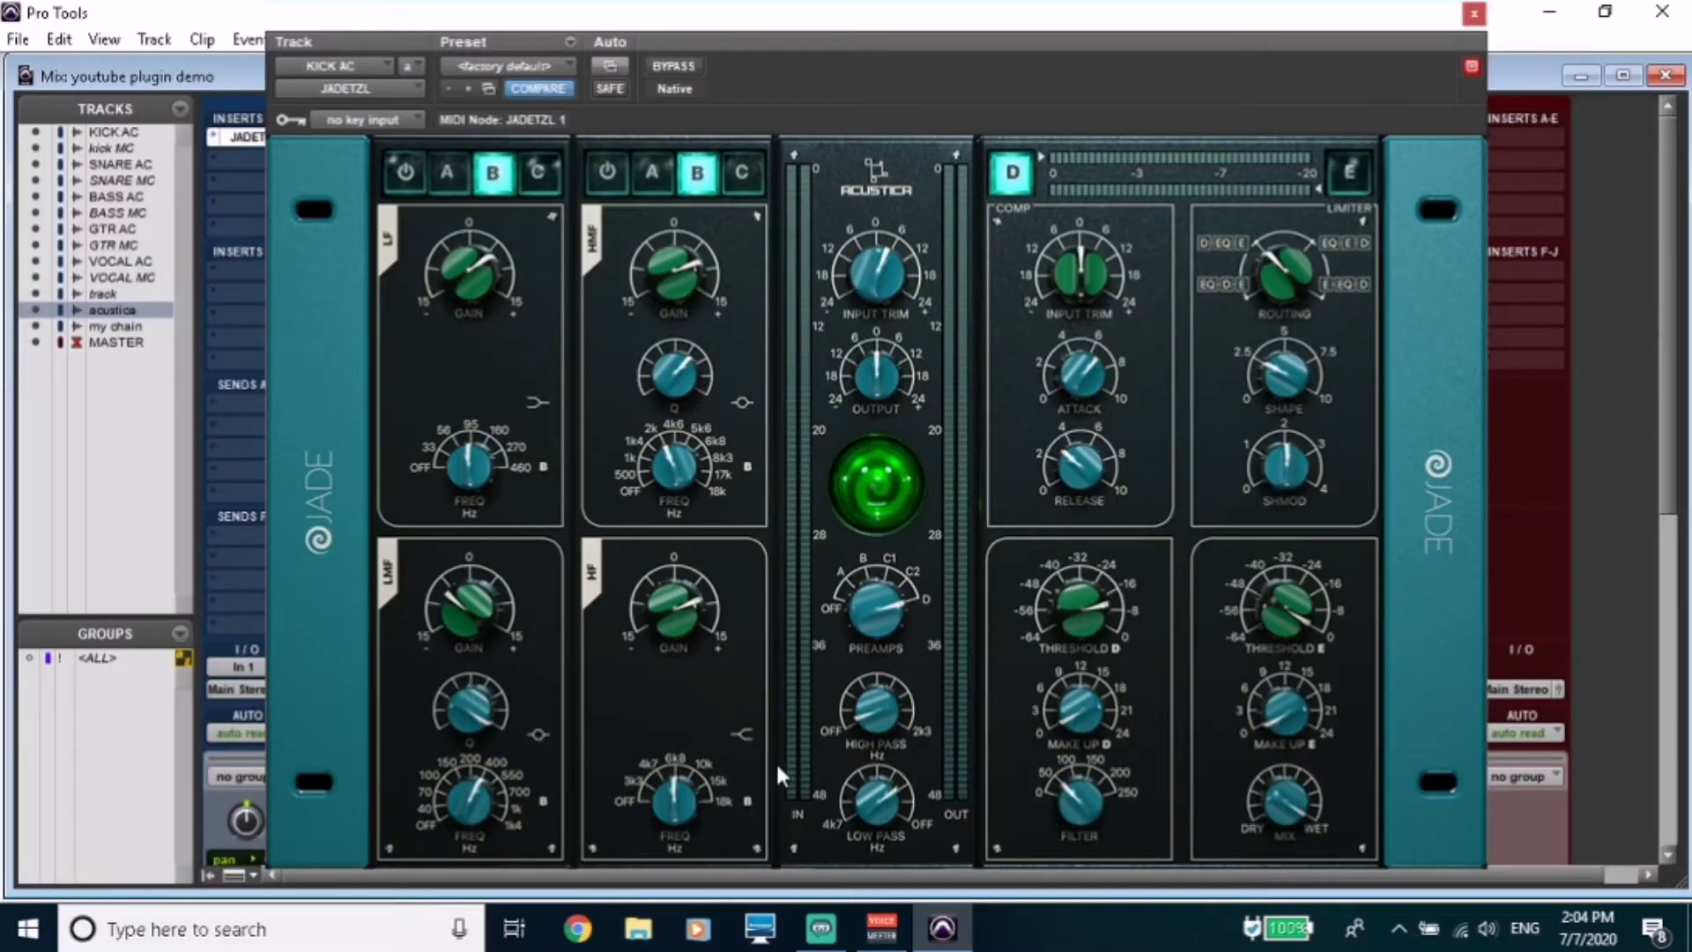
{"action": "left_click", "coordinate": [869, 601]}
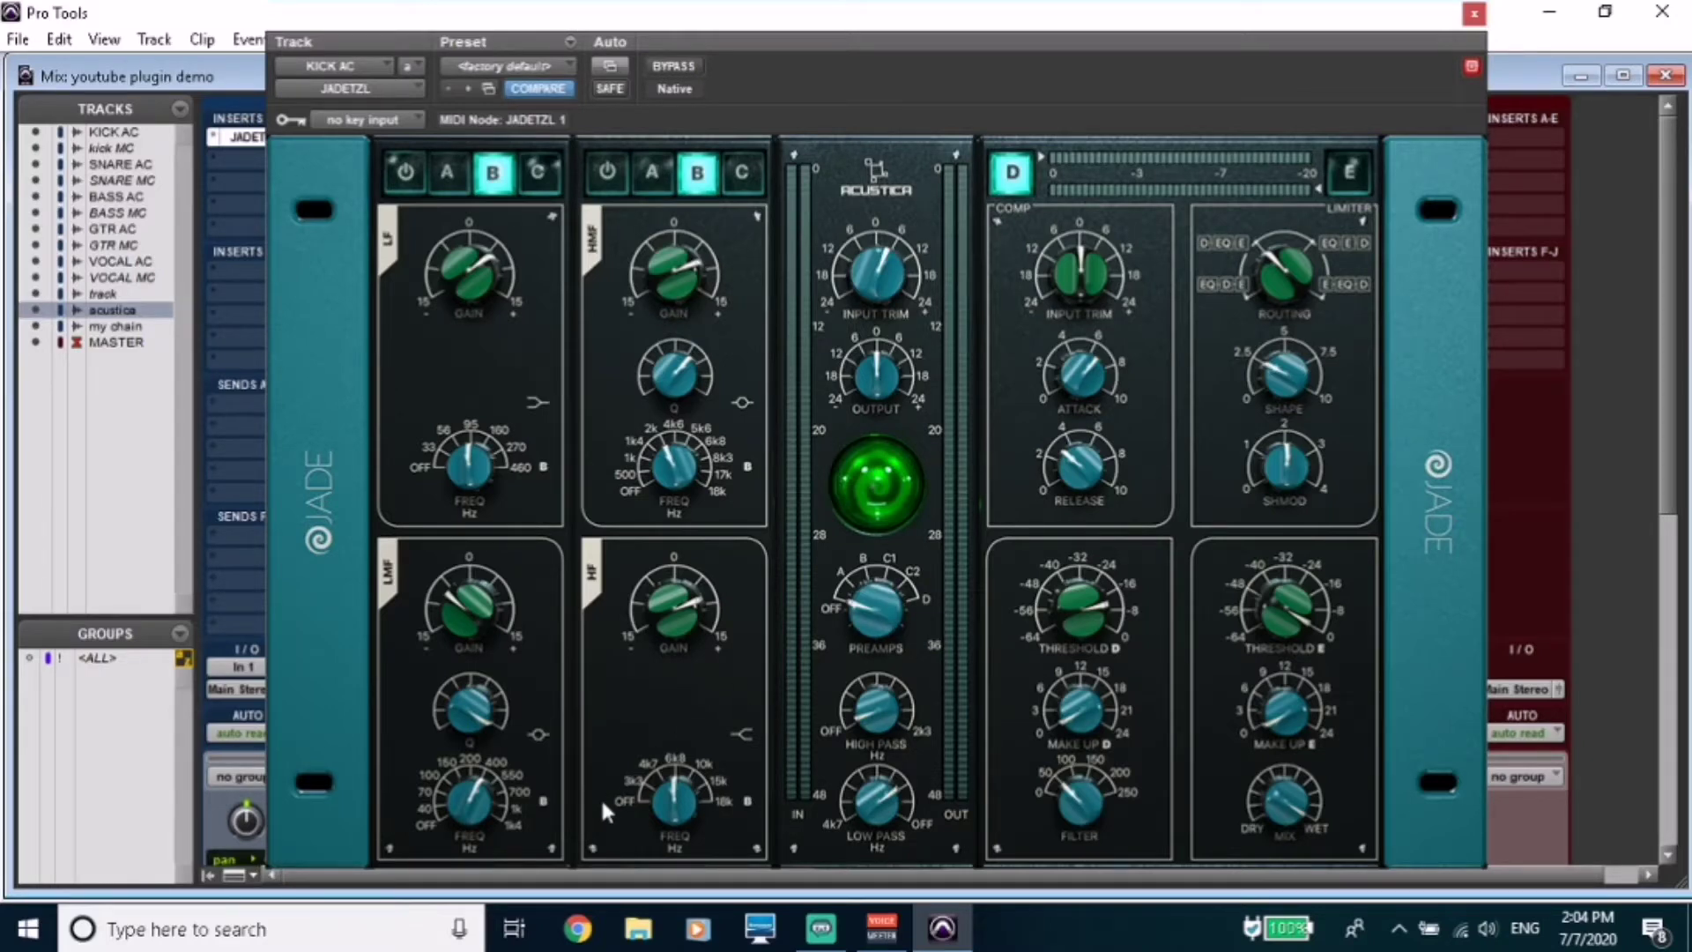
{"action": "left_click", "coordinate": [1018, 410]}
{"action": "key", "text": "space"}
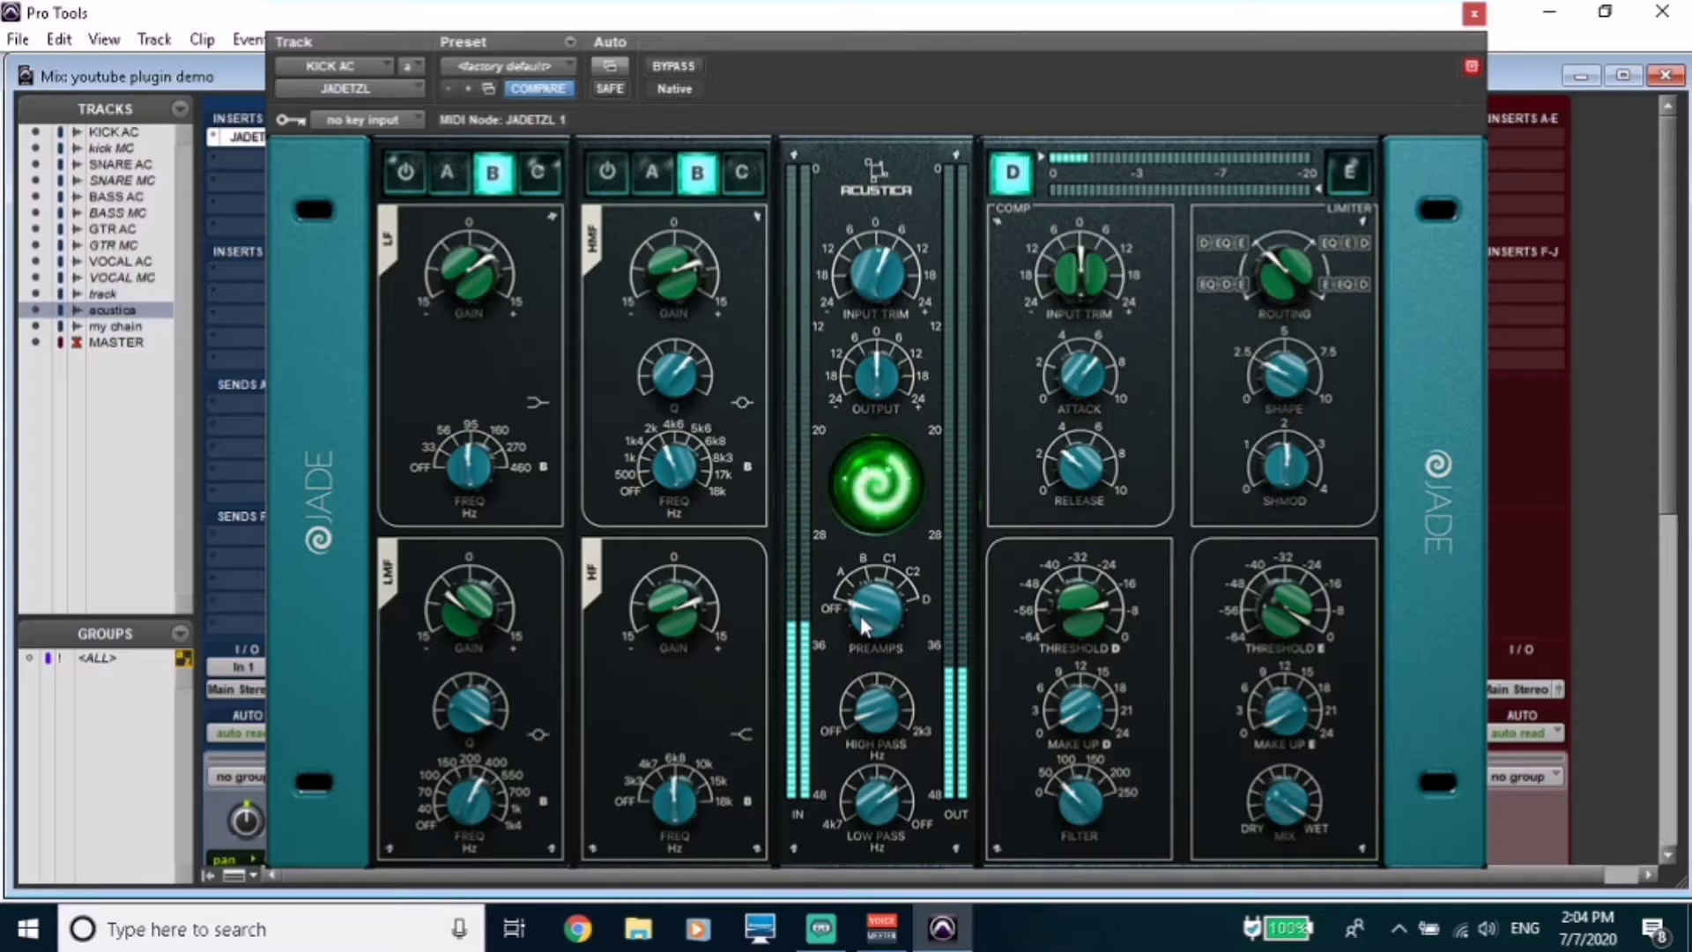
{"action": "left_click_drag", "start_coordinate": [874, 611], "coordinate": [1012, 407]}
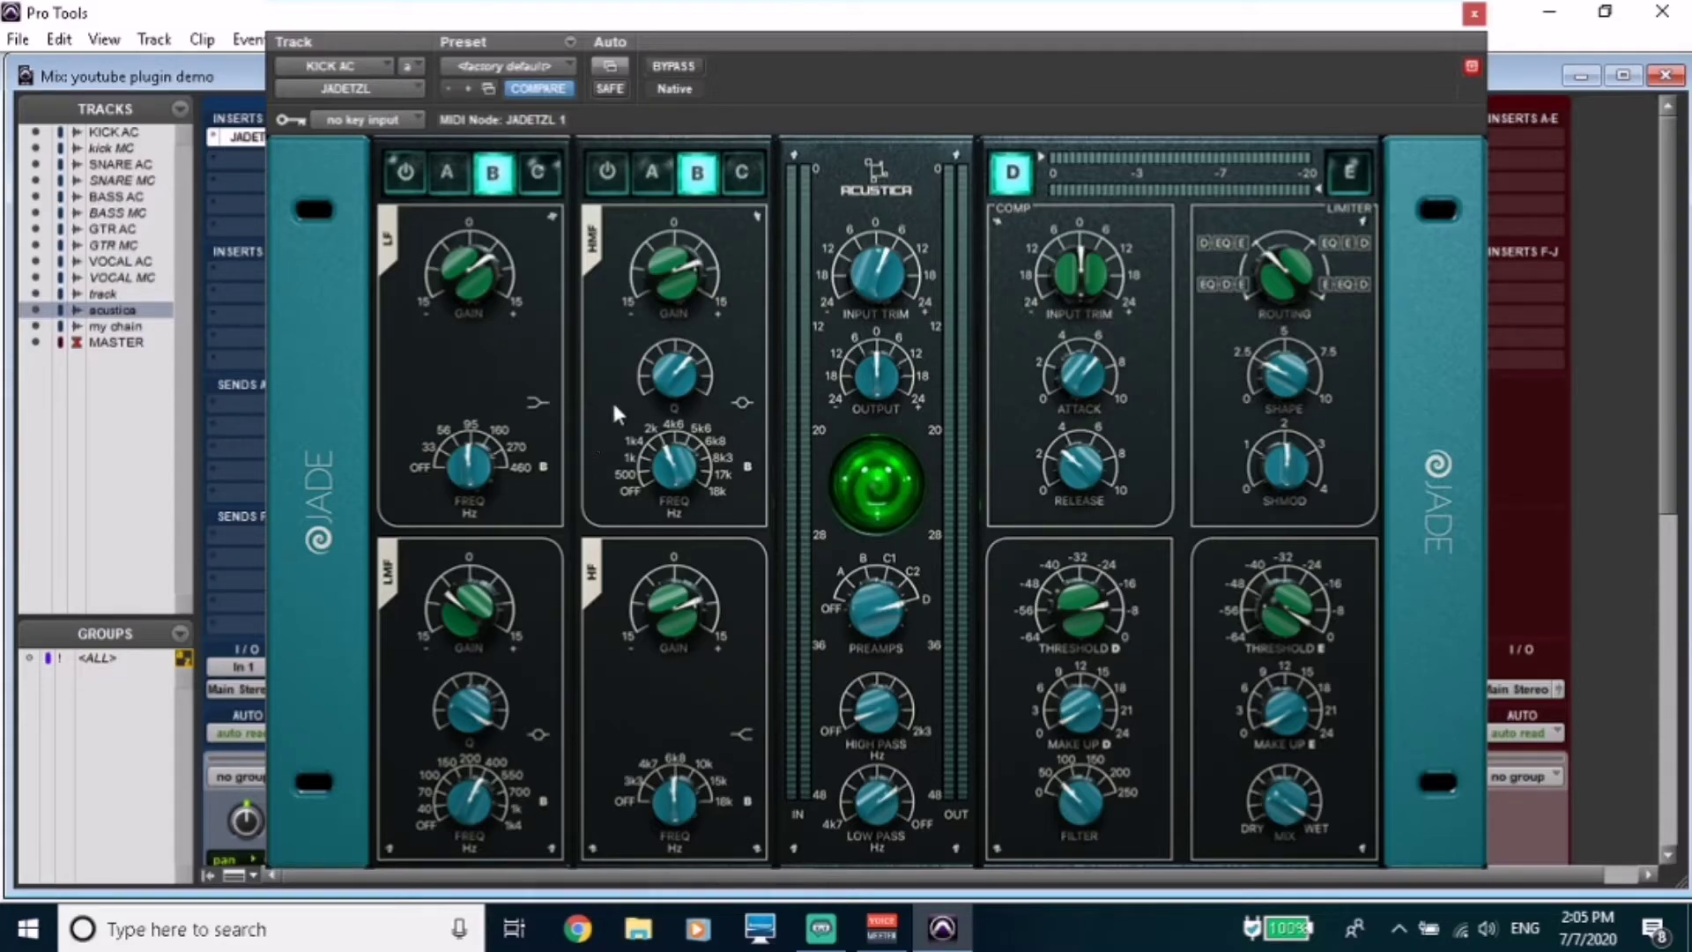
Close the kick's plug-in window and open the JADETZL insert on the SNARE AC track.
{"action": "left_click", "coordinate": [1475, 15]}
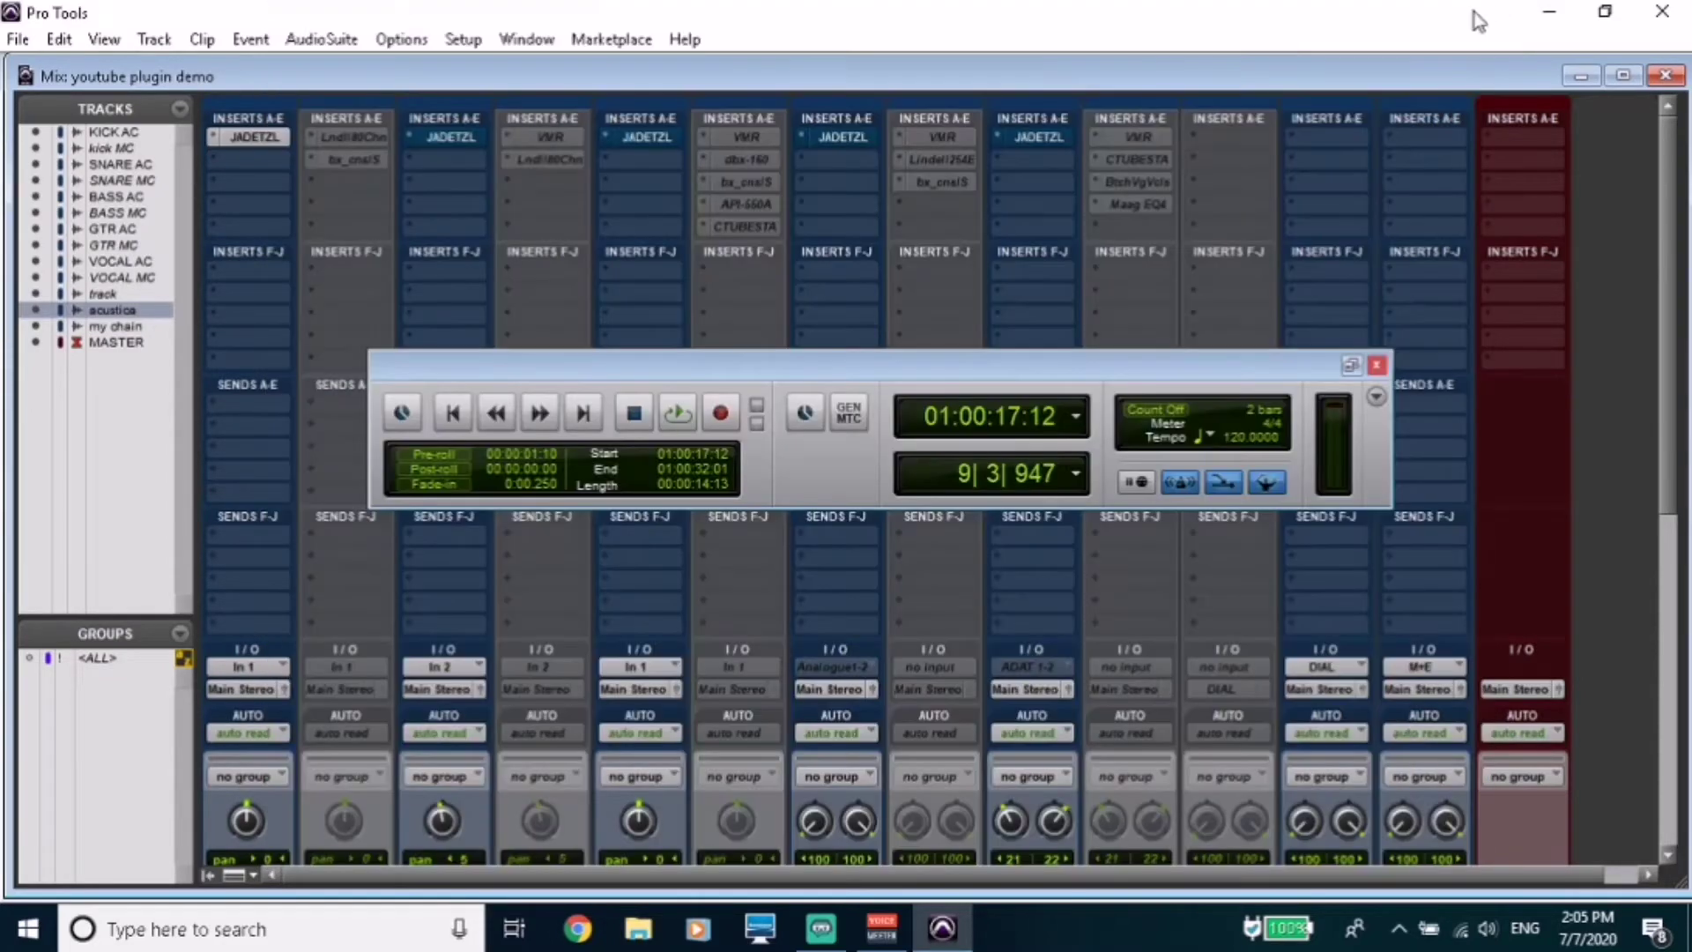
{"action": "left_click", "coordinate": [459, 137]}
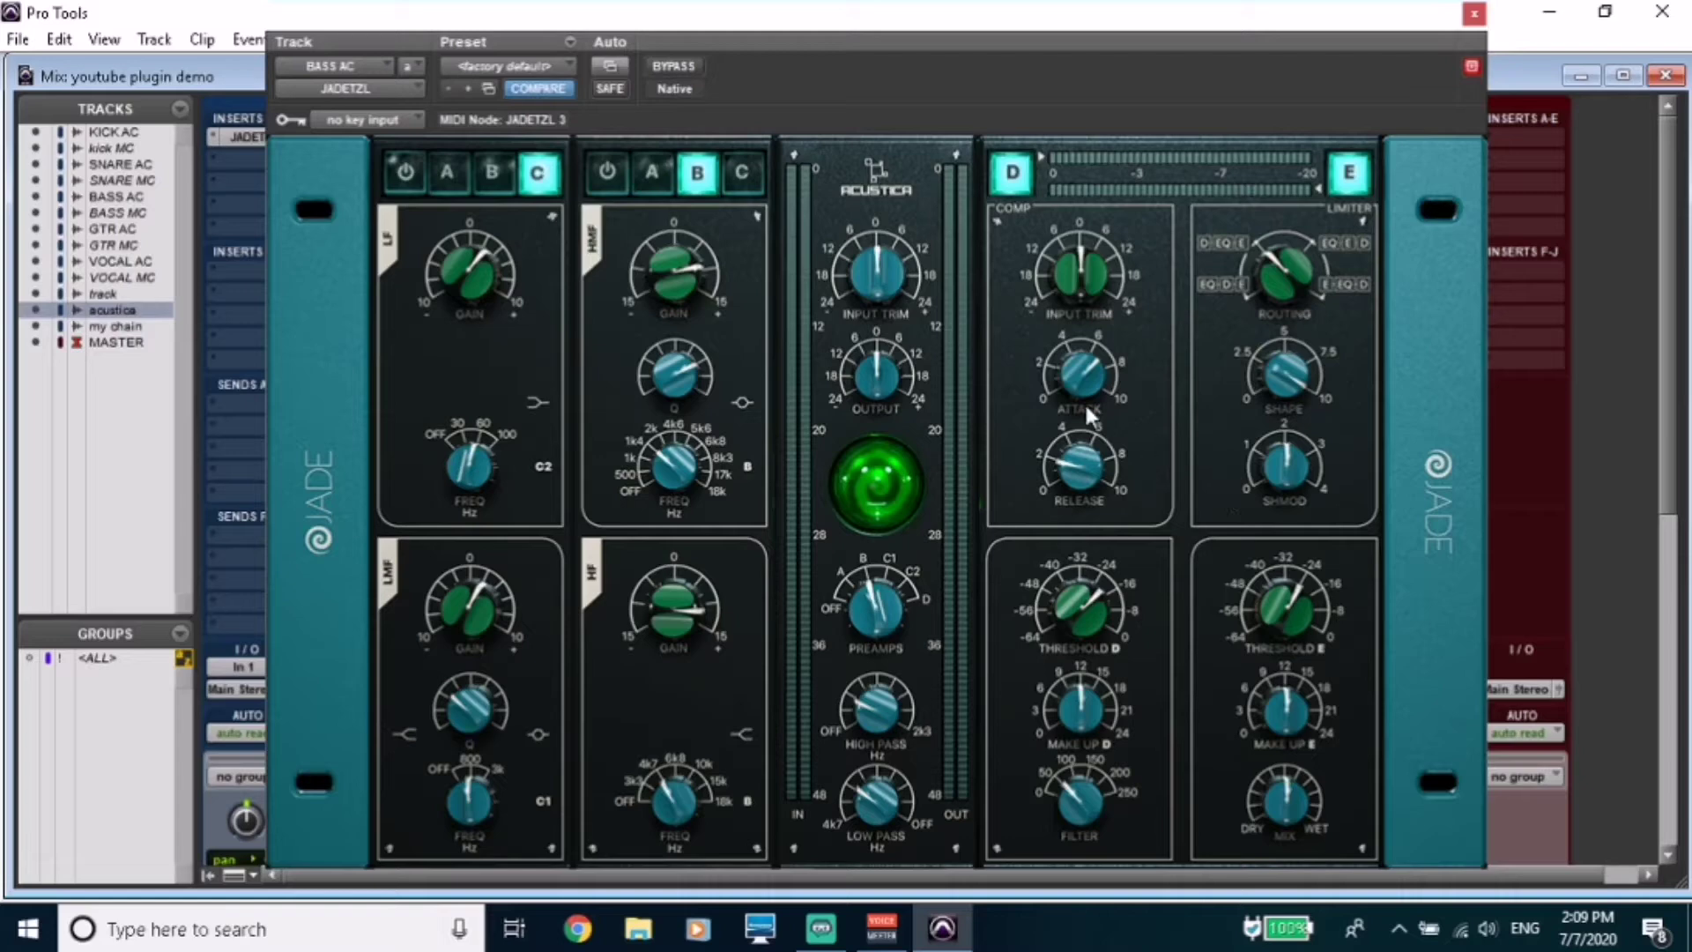
Play the BASS AC track and compare its sound with JADETZL bypassed and active.
{"action": "key", "text": "space"}
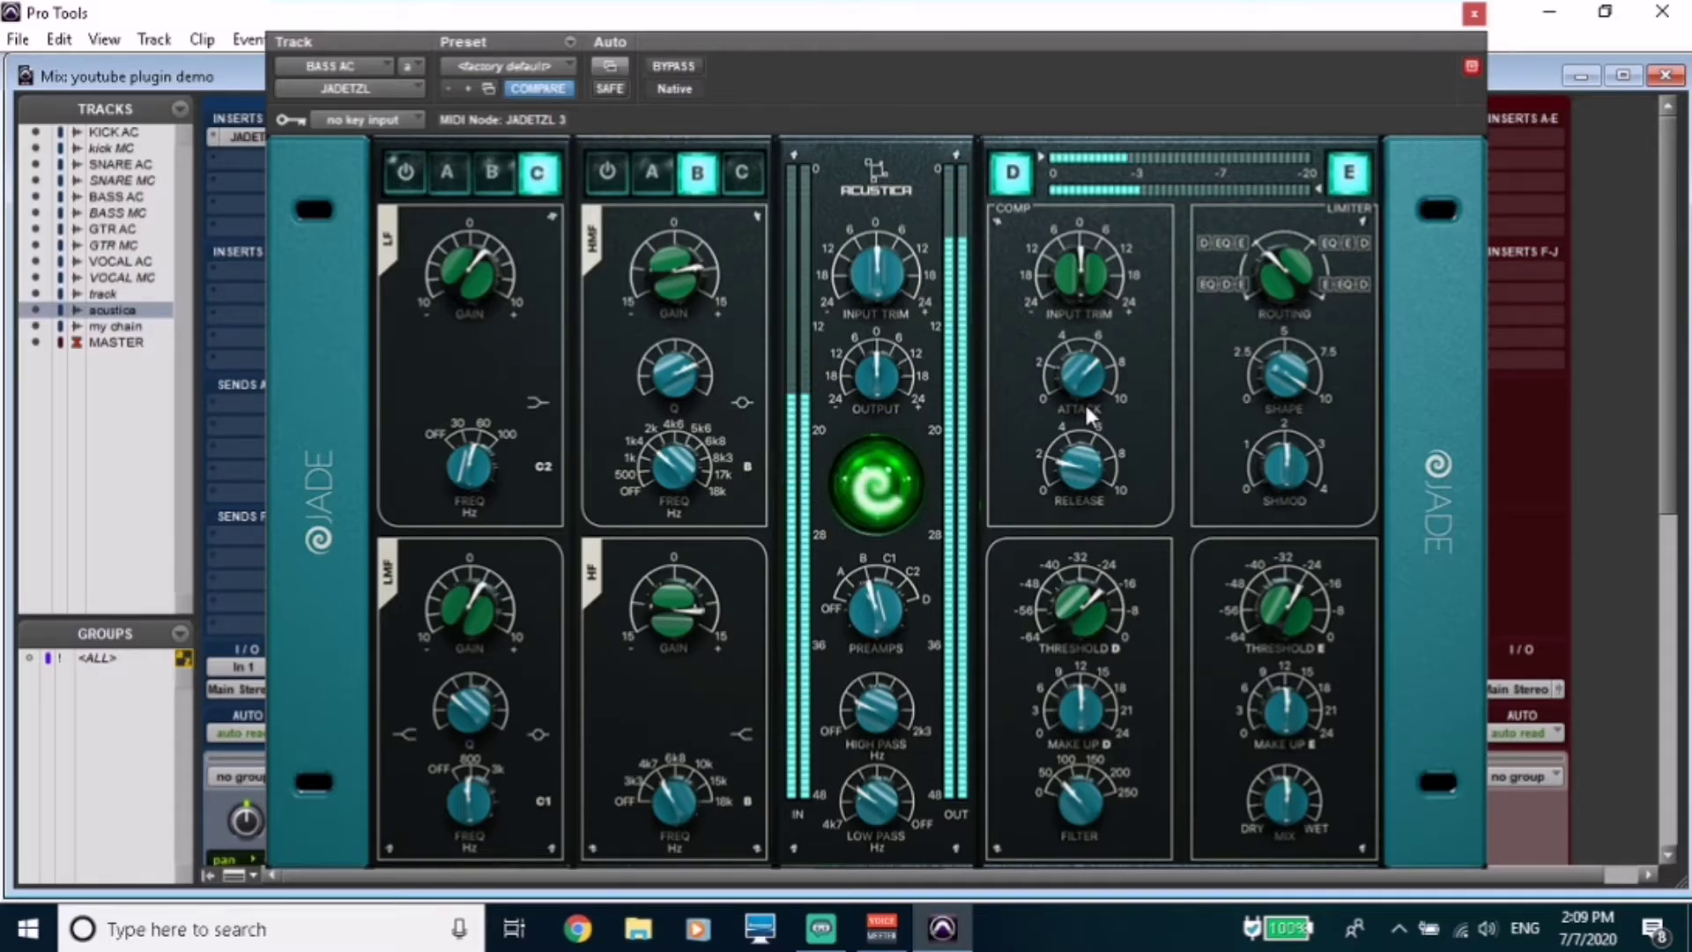
{"action": "left_click", "coordinate": [672, 66]}
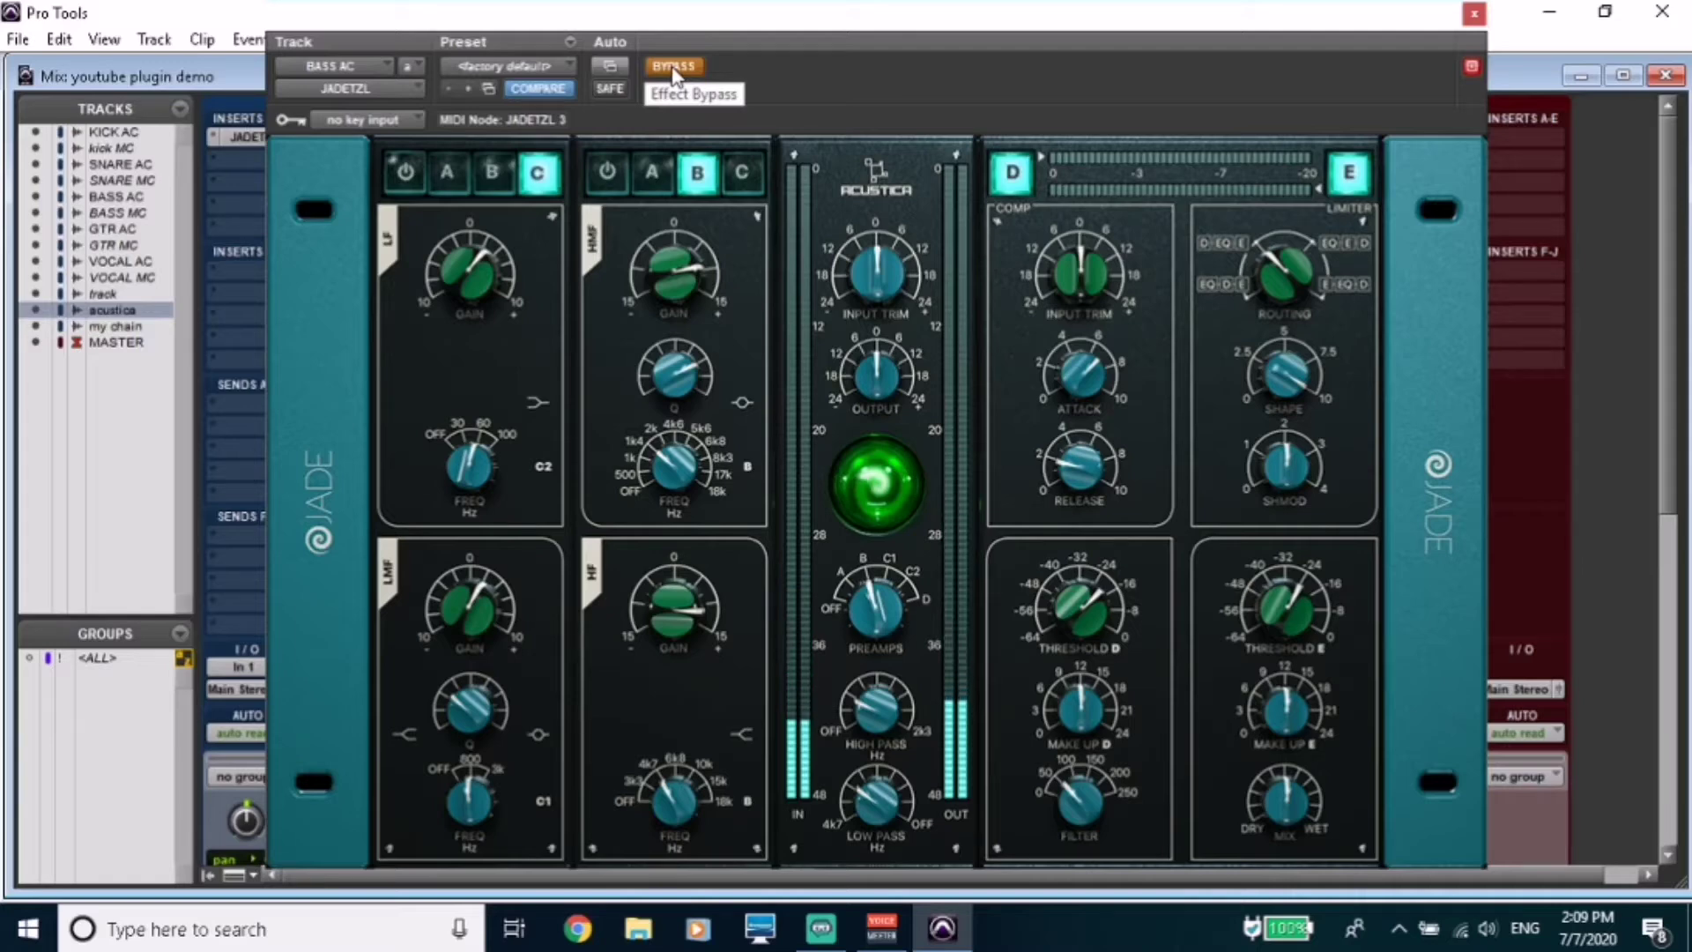
{"action": "left_click", "coordinate": [672, 66]}
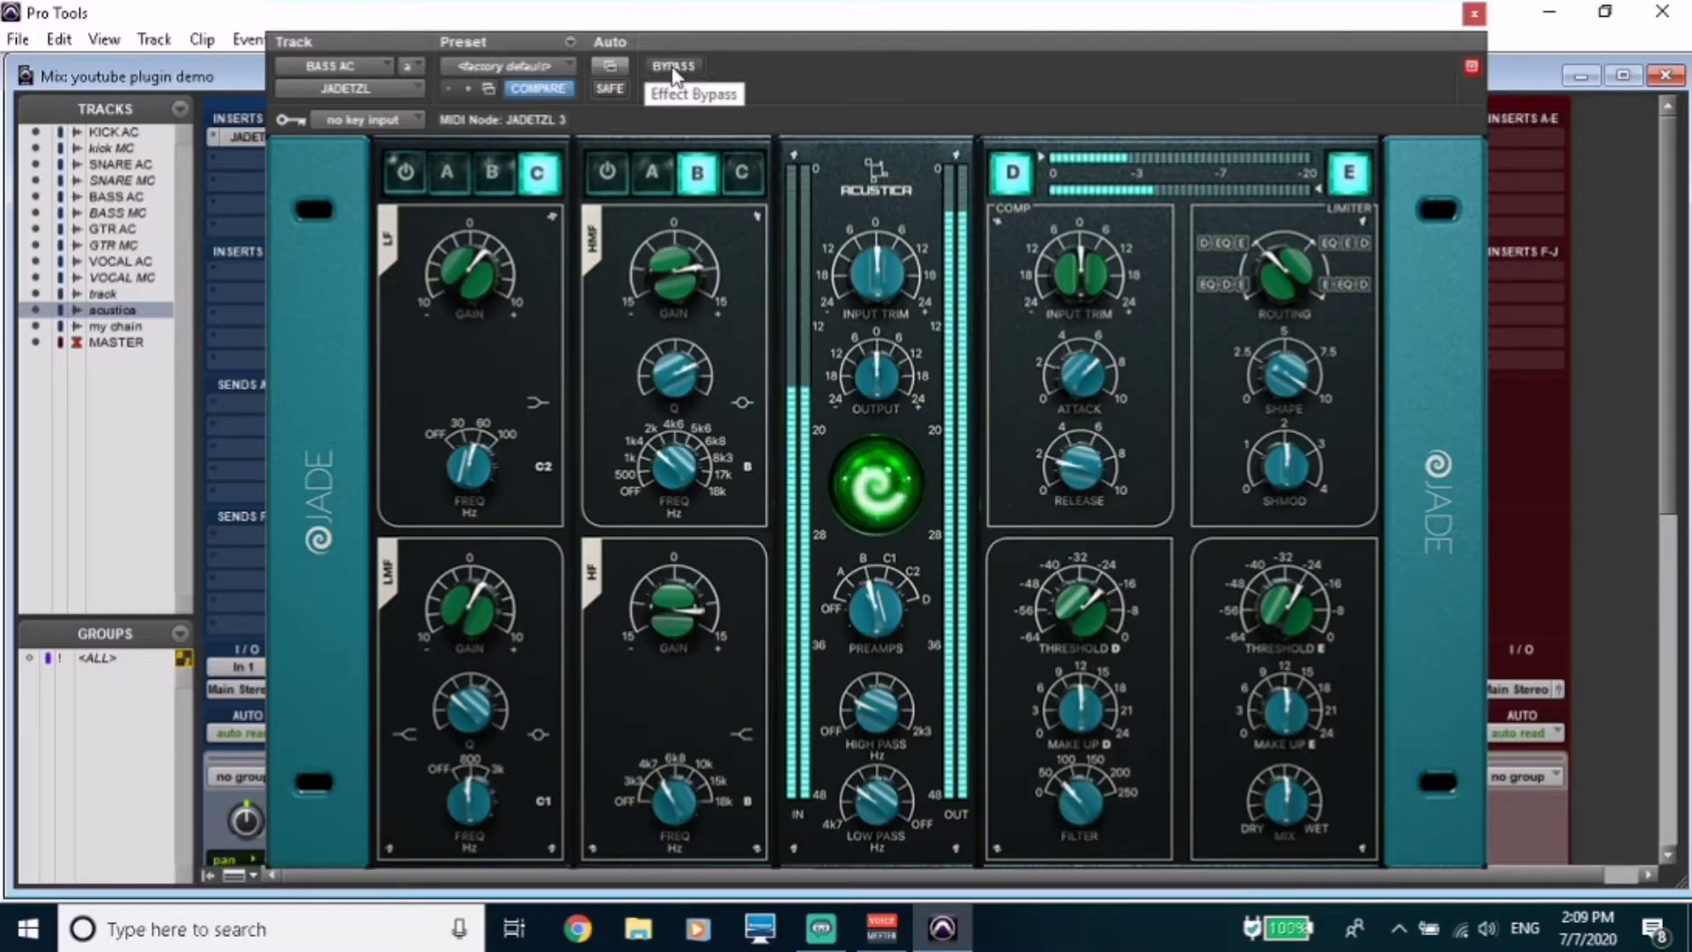
Audition the bass with the low EQ section off and back on C, and the high EQ section off and back on B.
{"action": "left_click", "coordinate": [409, 163]}
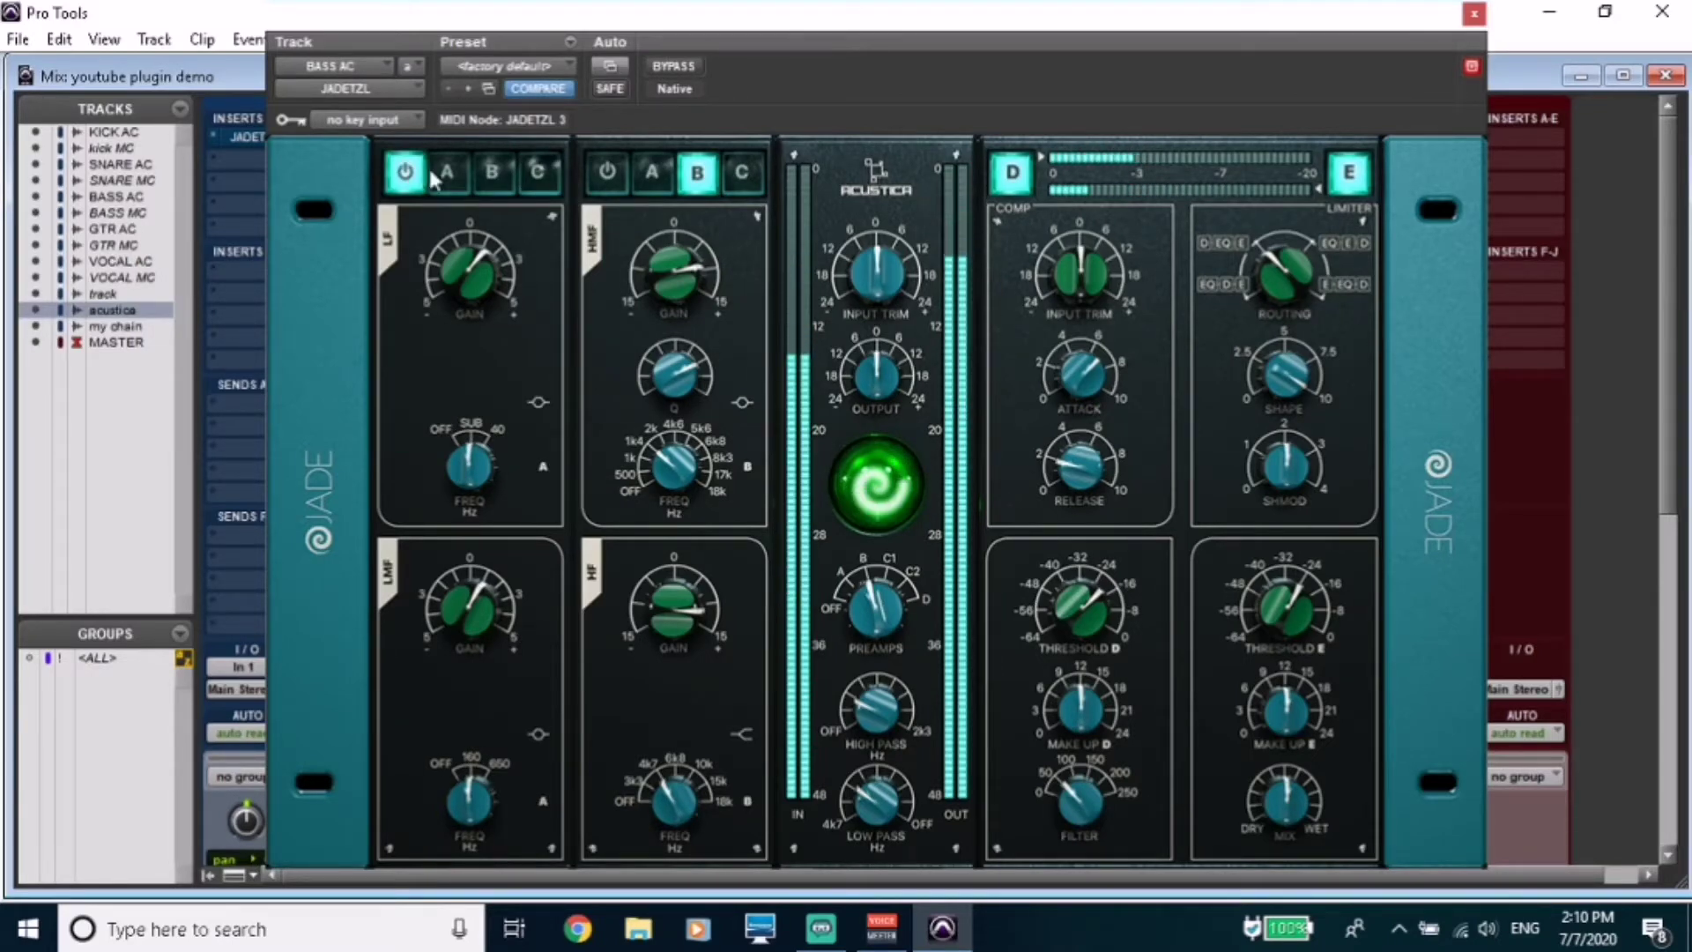
{"action": "left_click", "coordinate": [536, 174]}
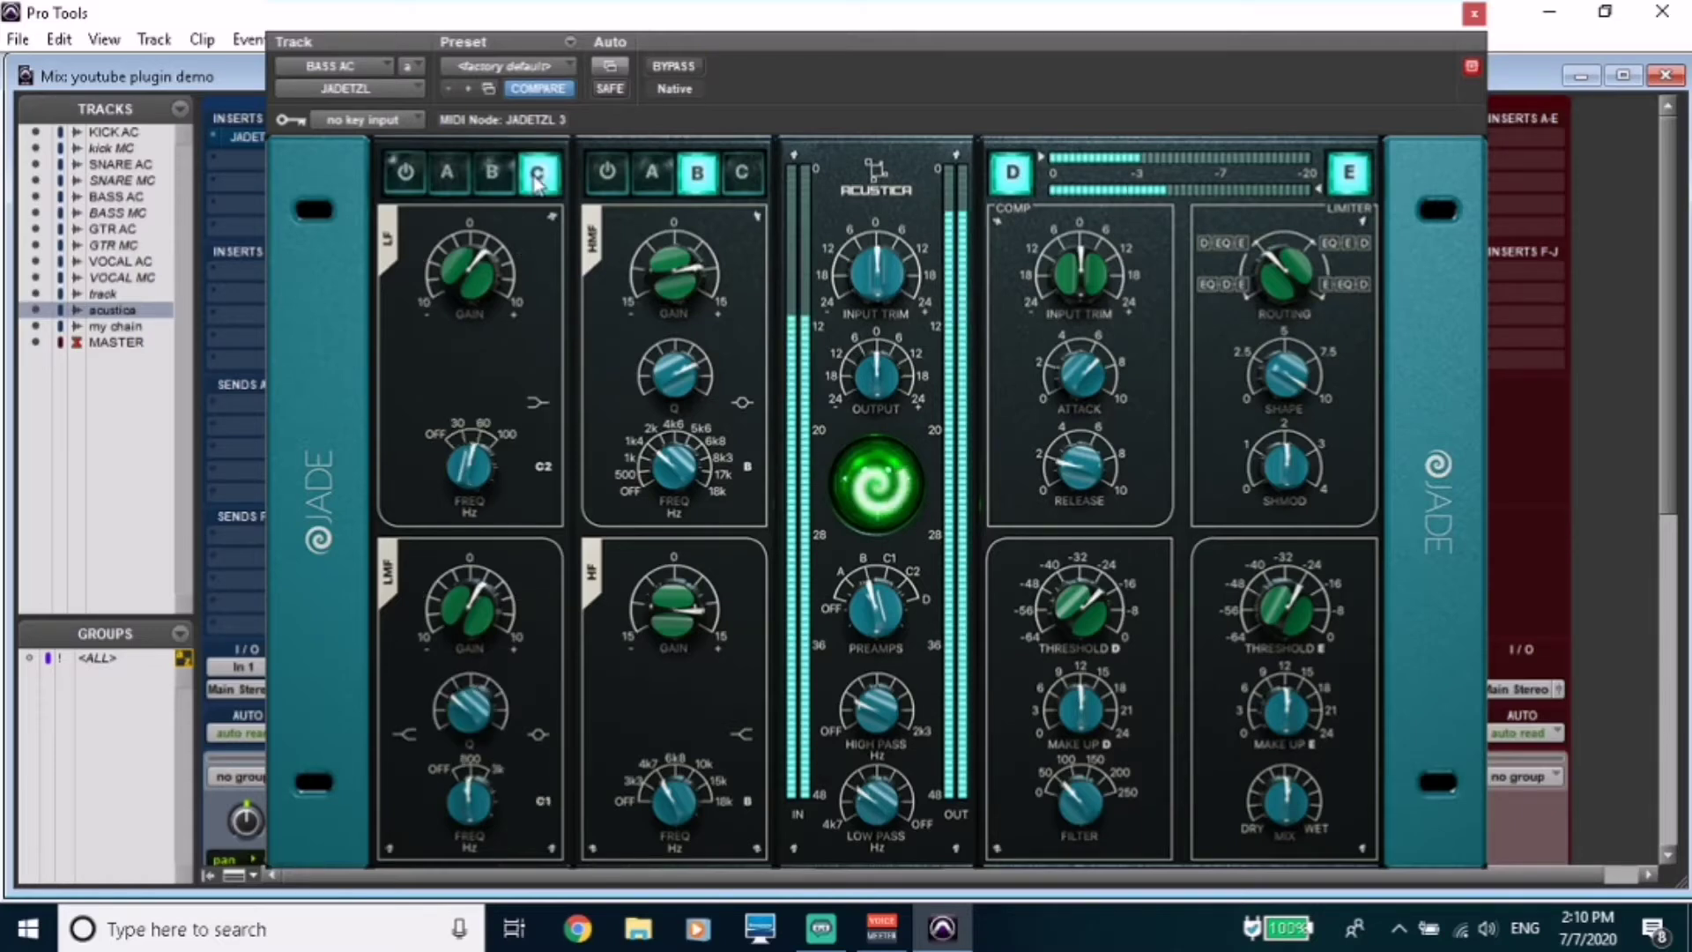
{"action": "left_click", "coordinate": [617, 179]}
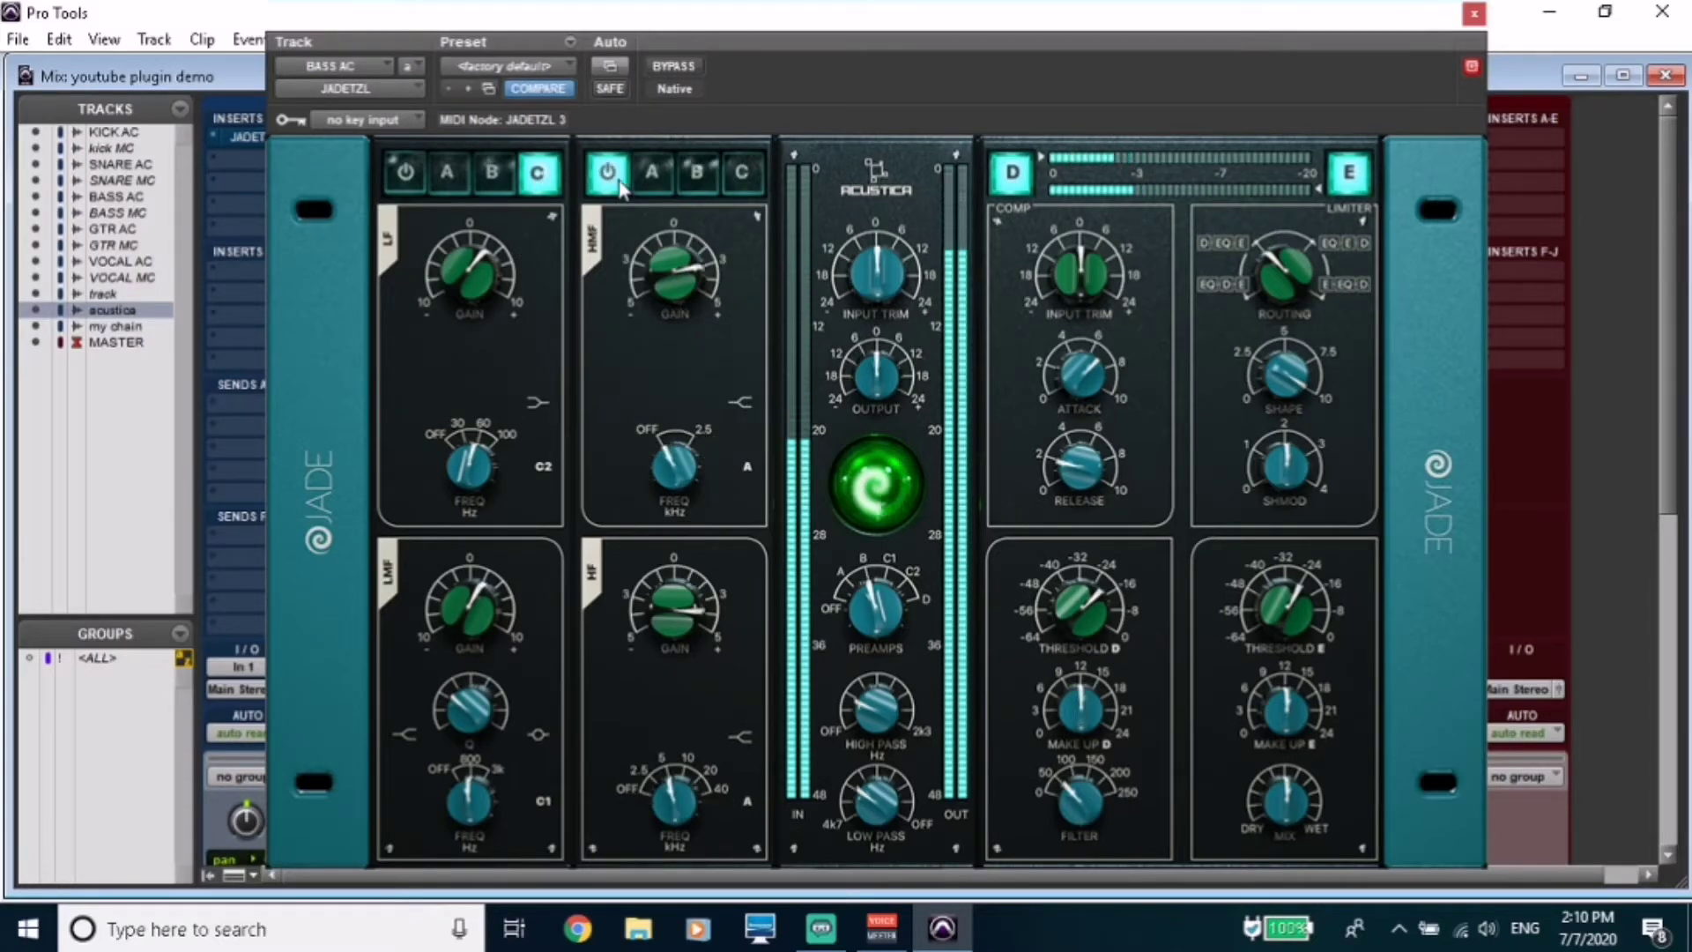
{"action": "left_click", "coordinate": [702, 172]}
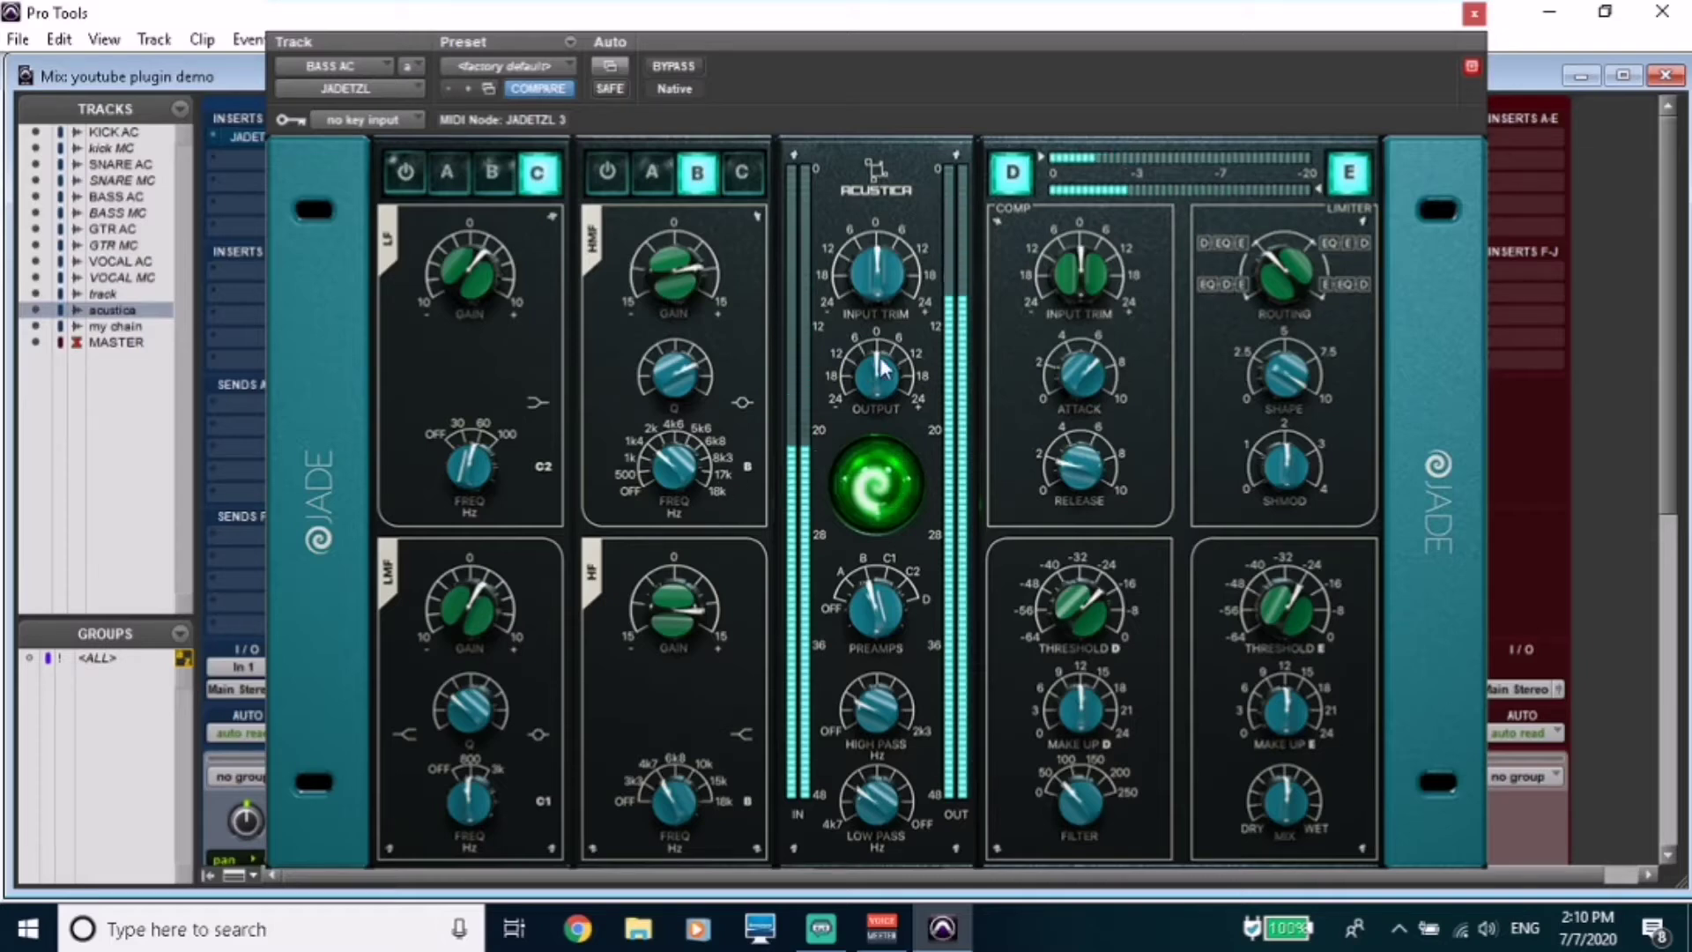
Audition the bass with compressor D switched off and on, and with limiter E switched off and on.
{"action": "left_click", "coordinate": [1016, 169]}
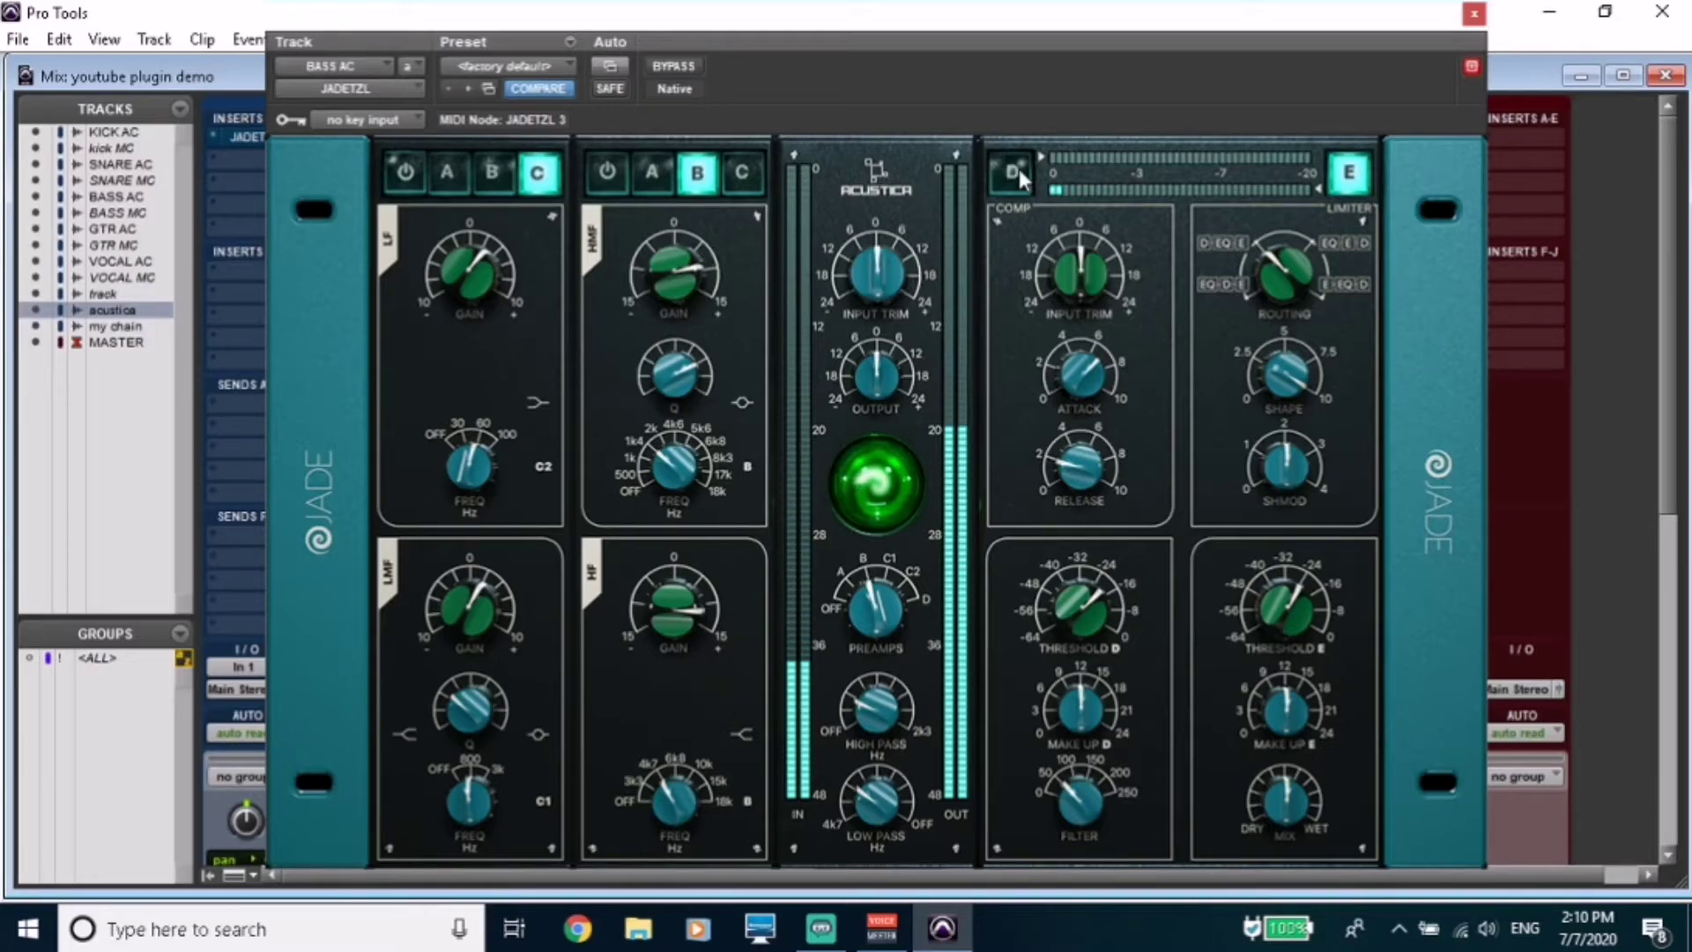
{"action": "left_click", "coordinate": [1017, 170]}
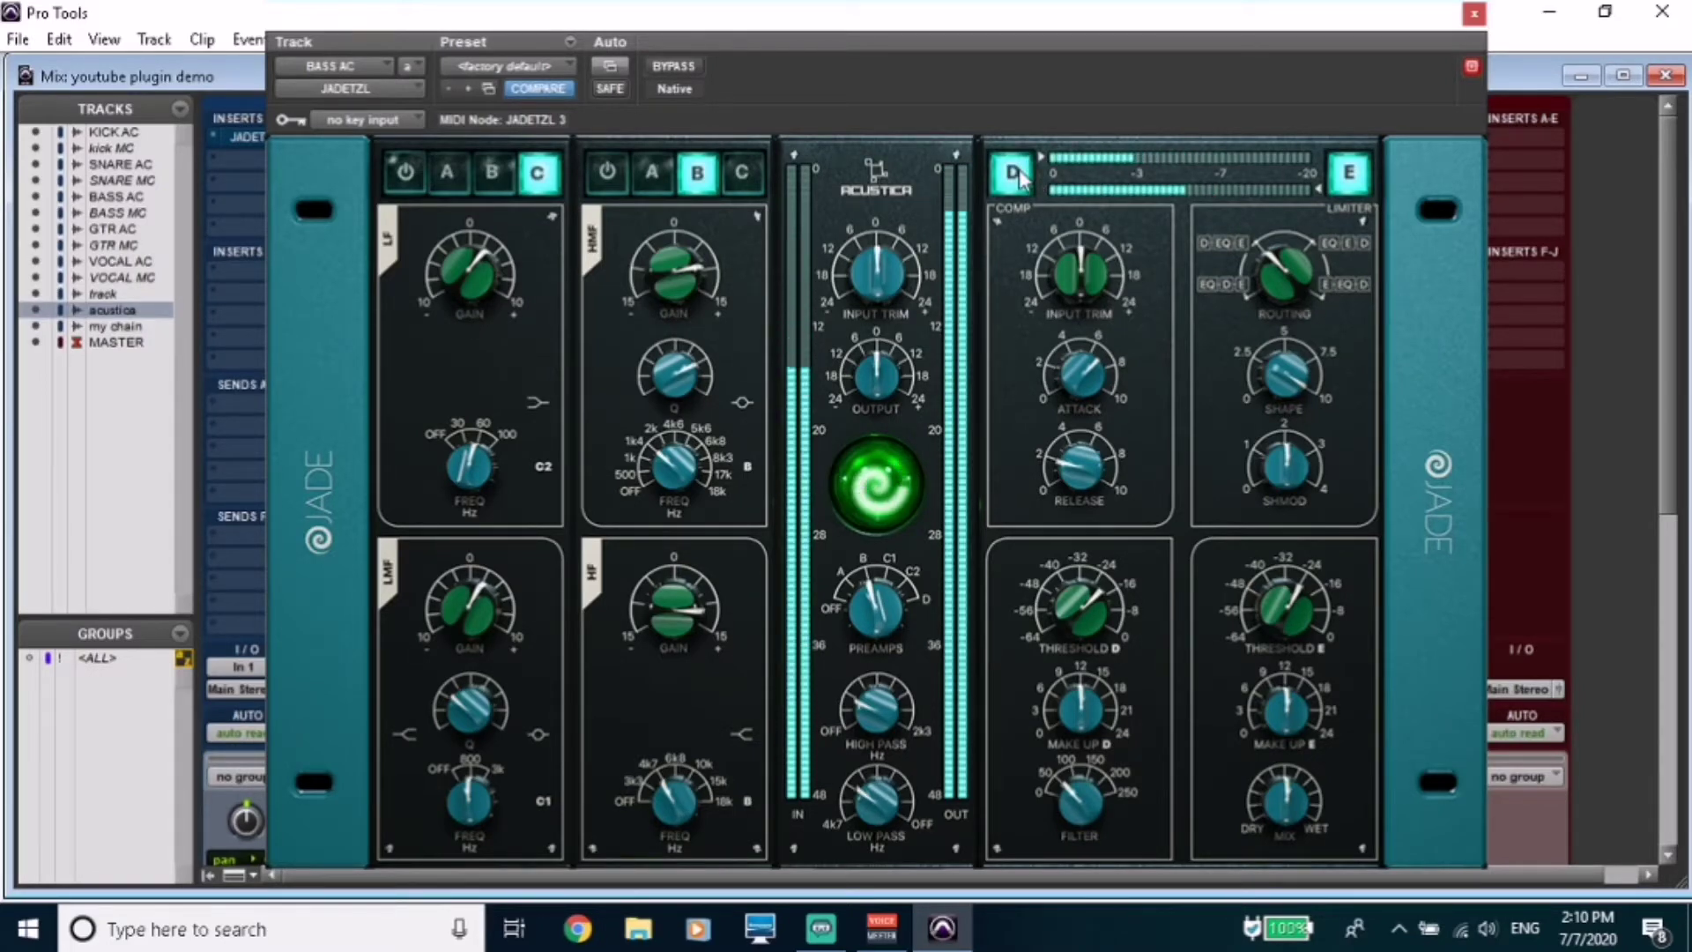
{"action": "left_click", "coordinate": [1354, 173]}
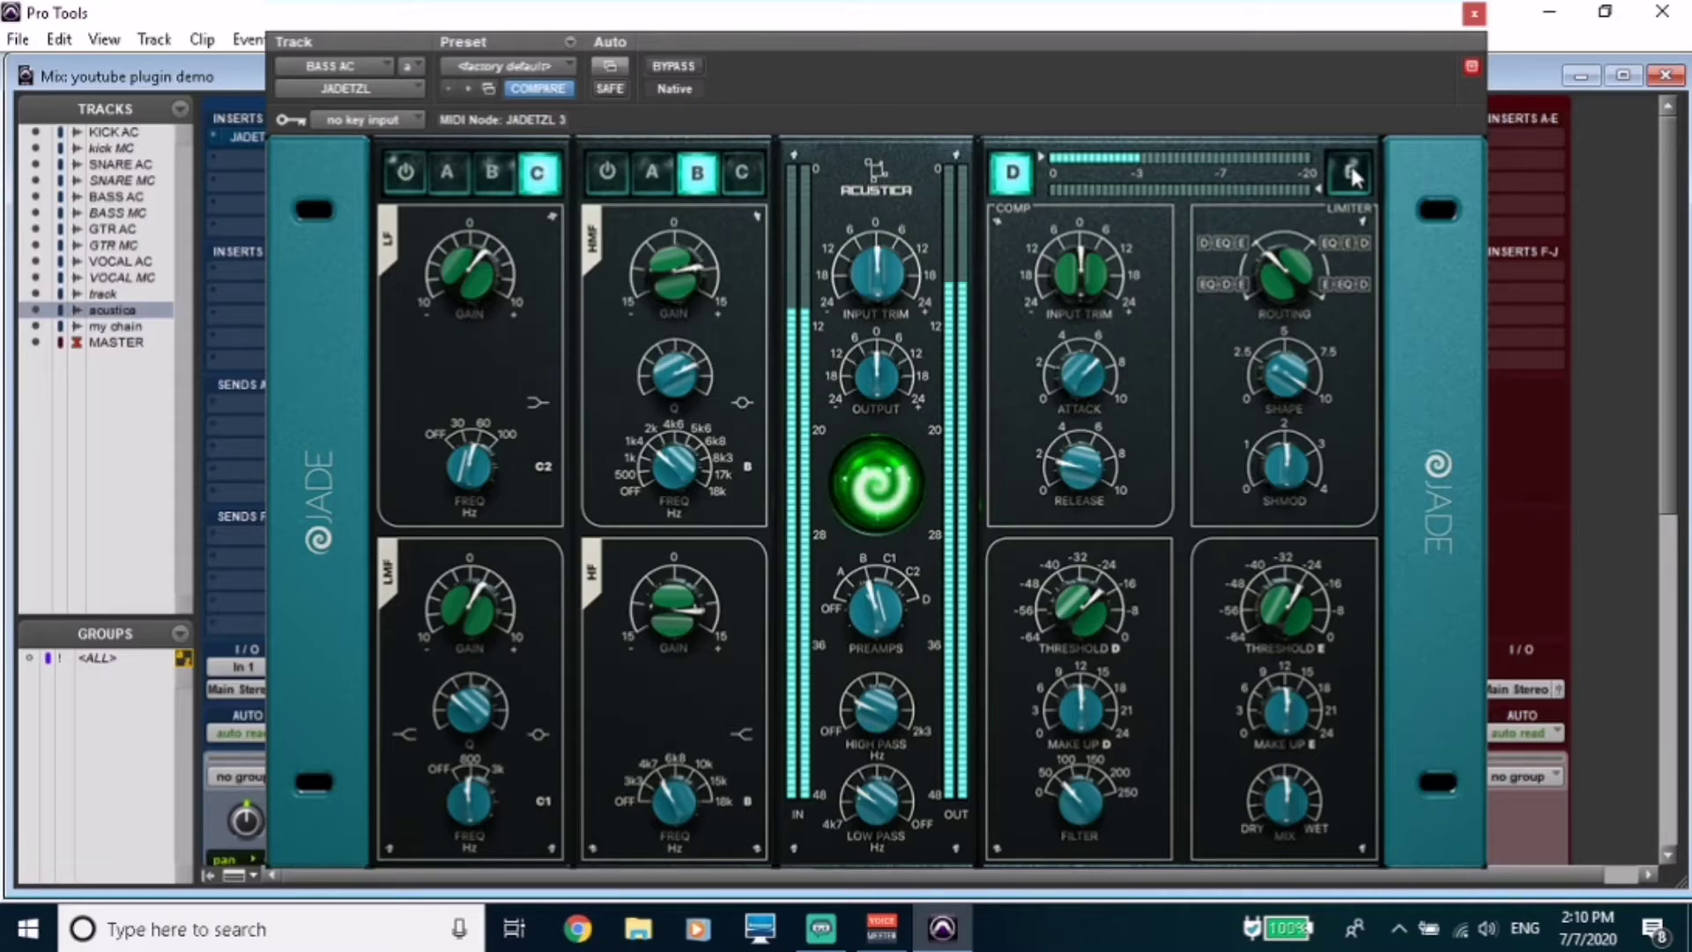
{"action": "left_click", "coordinate": [1353, 174]}
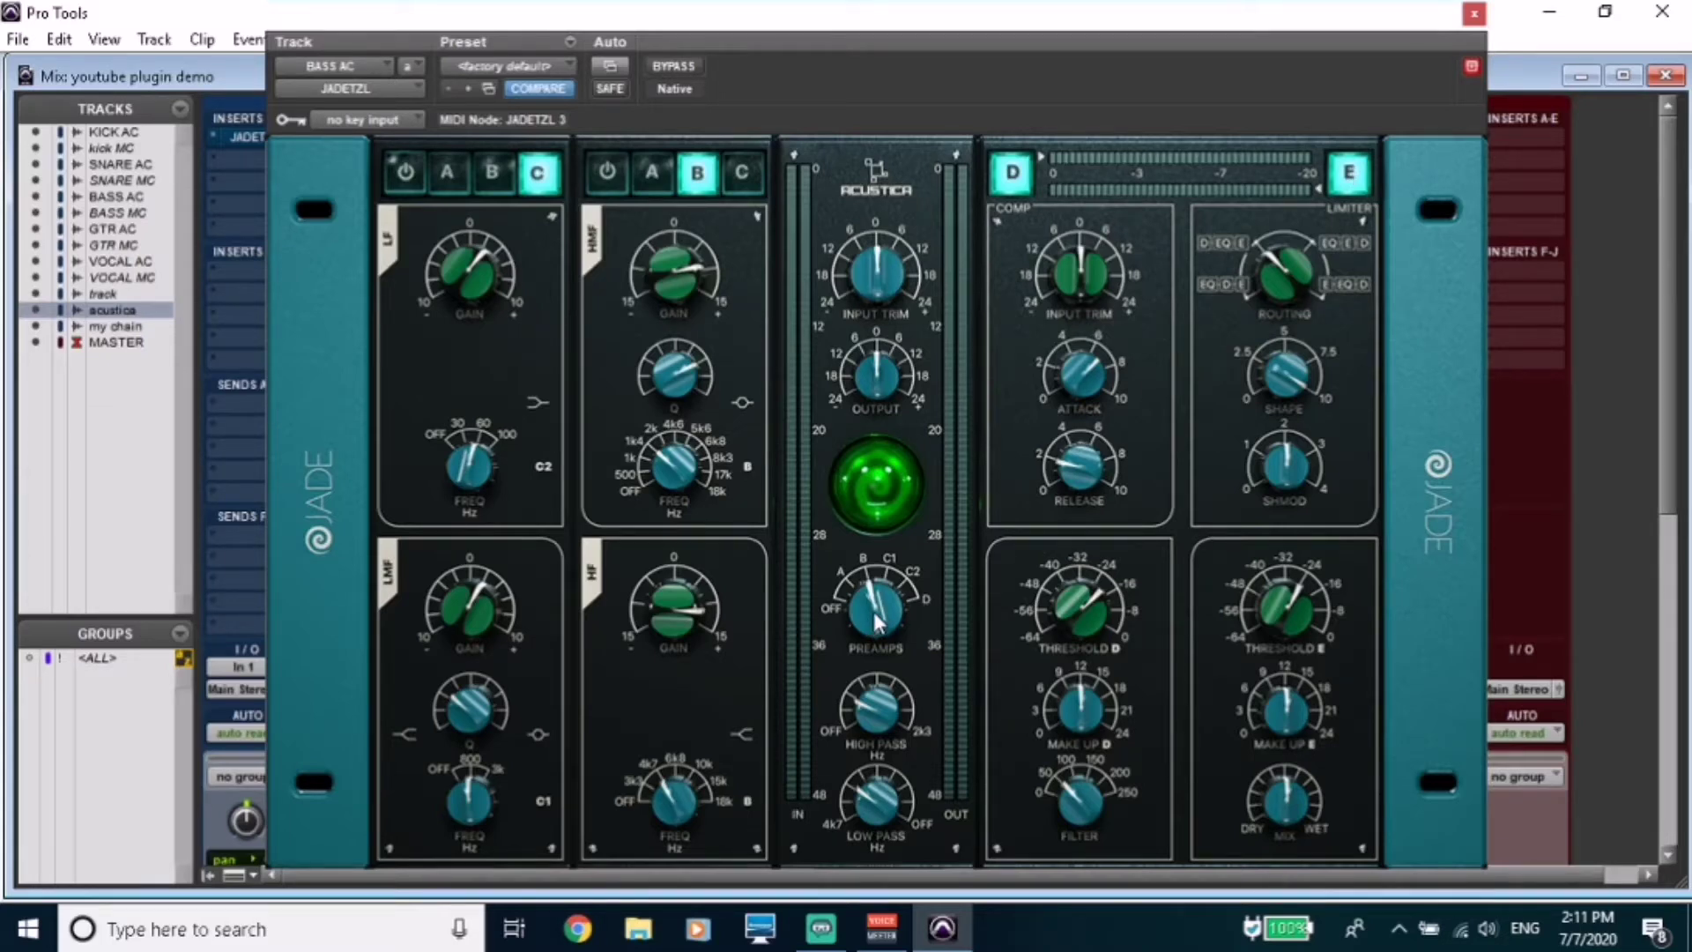
Audition preamp models C1, C2, D and A on the BASS AC track during playback.
{"action": "left_click_drag", "start_coordinate": [874, 611], "coordinate": [901, 589]}
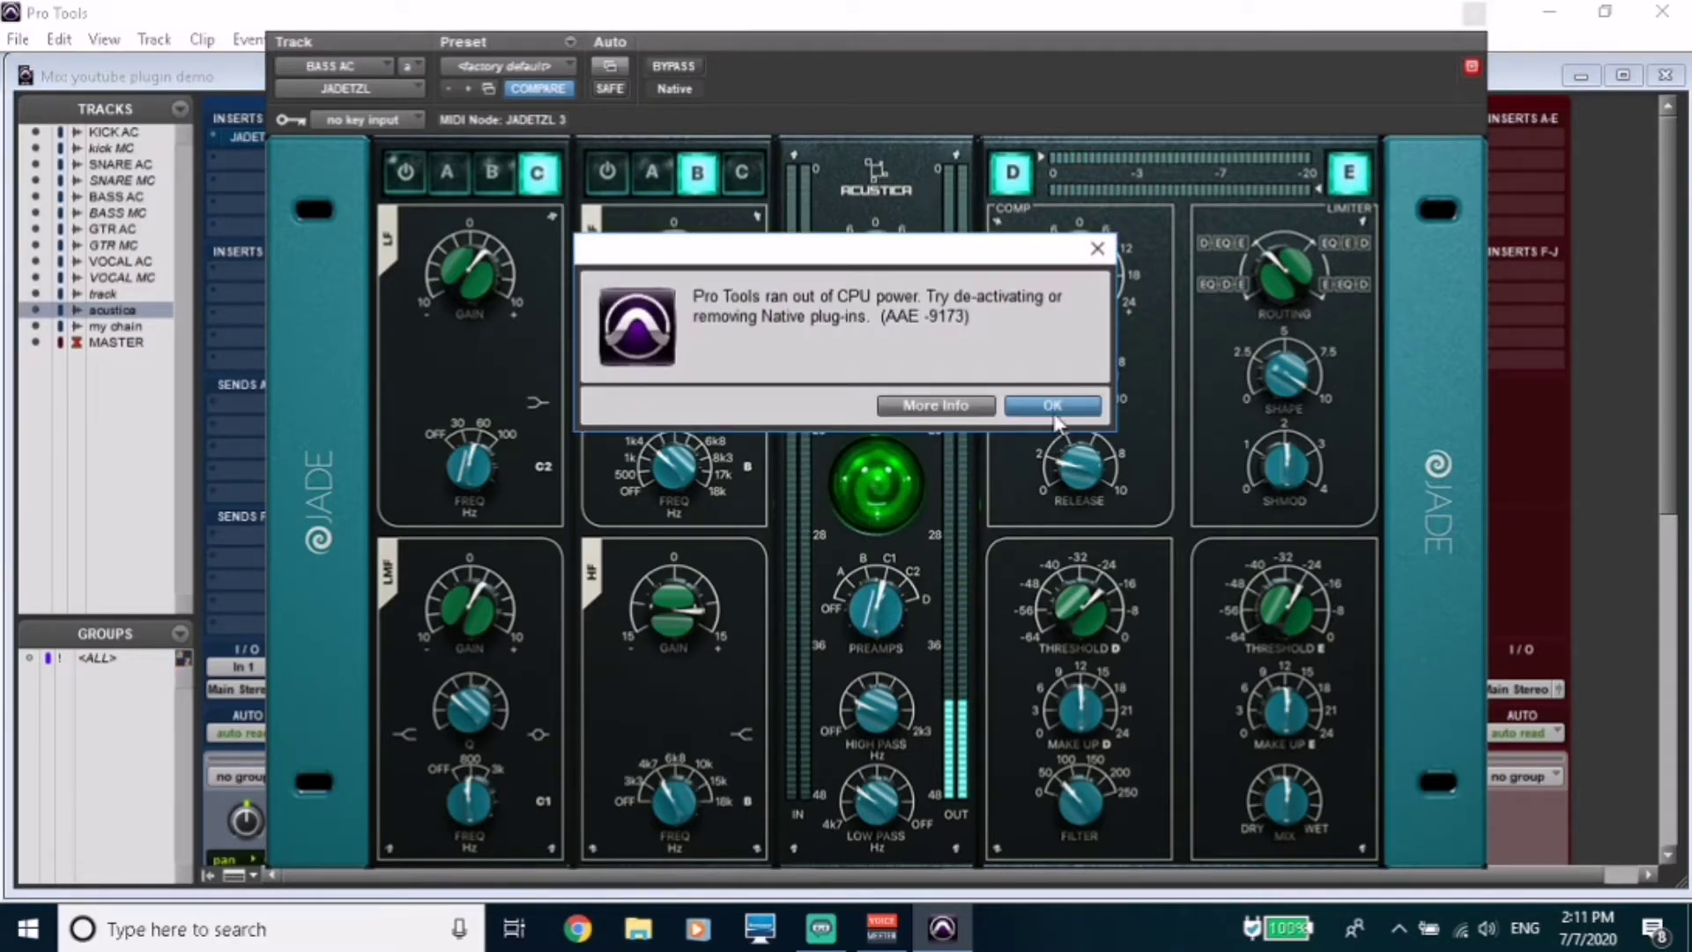
{"action": "left_click", "coordinate": [1052, 406]}
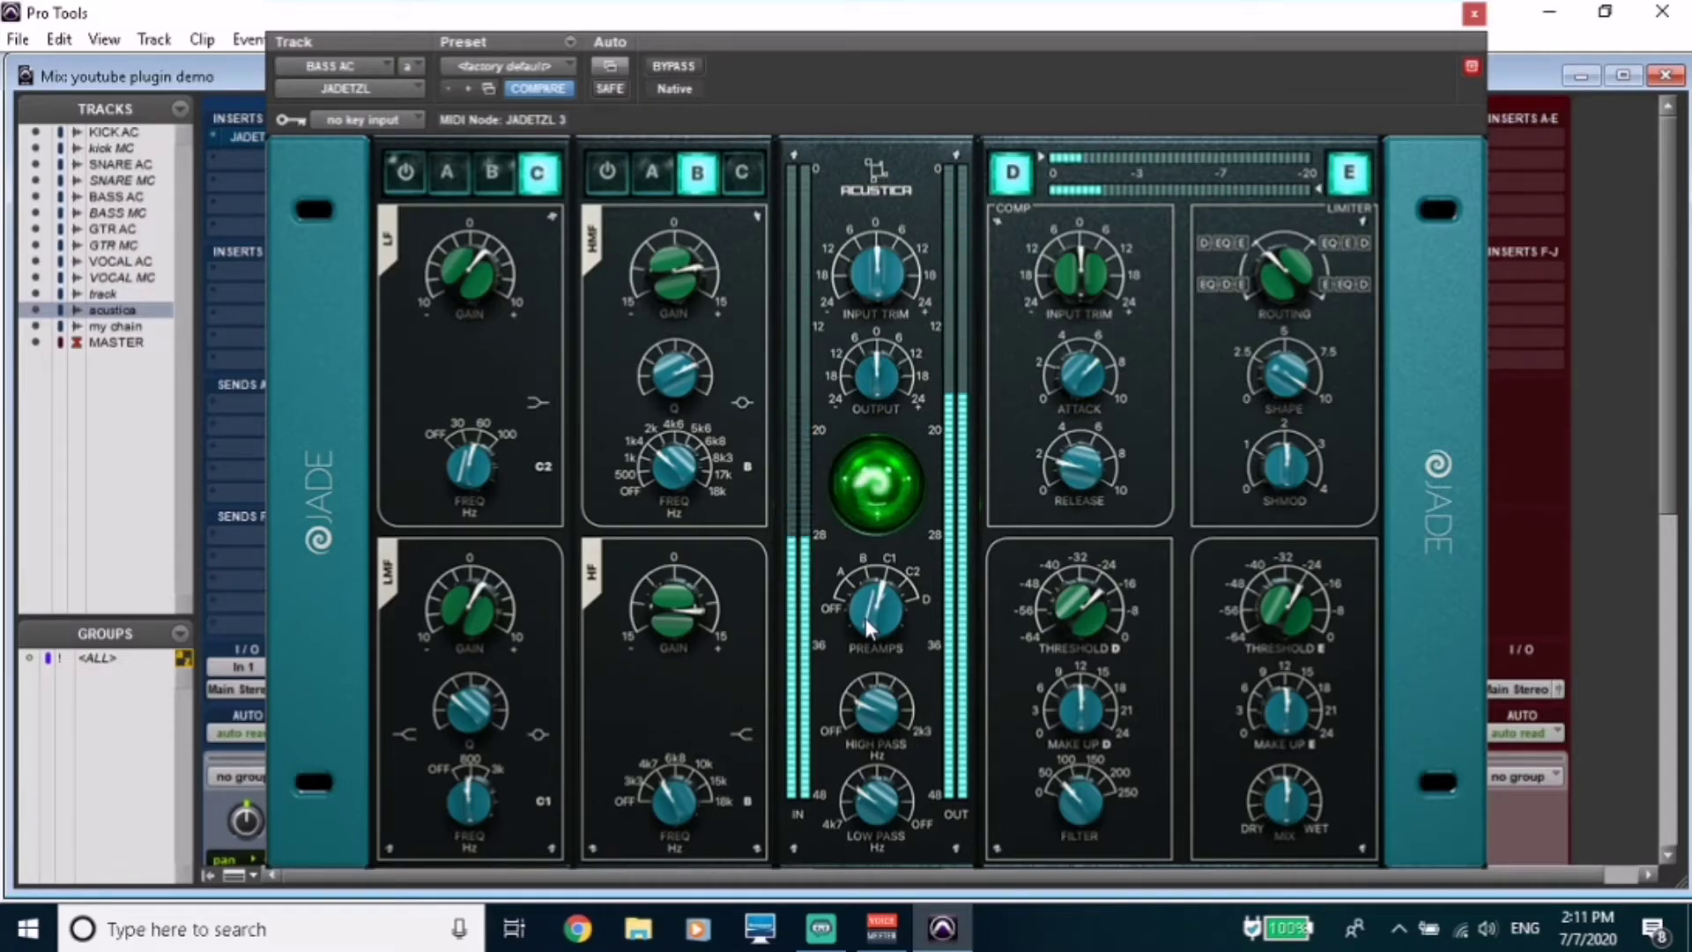
{"action": "left_click_drag", "start_coordinate": [865, 617], "coordinate": [893, 610]}
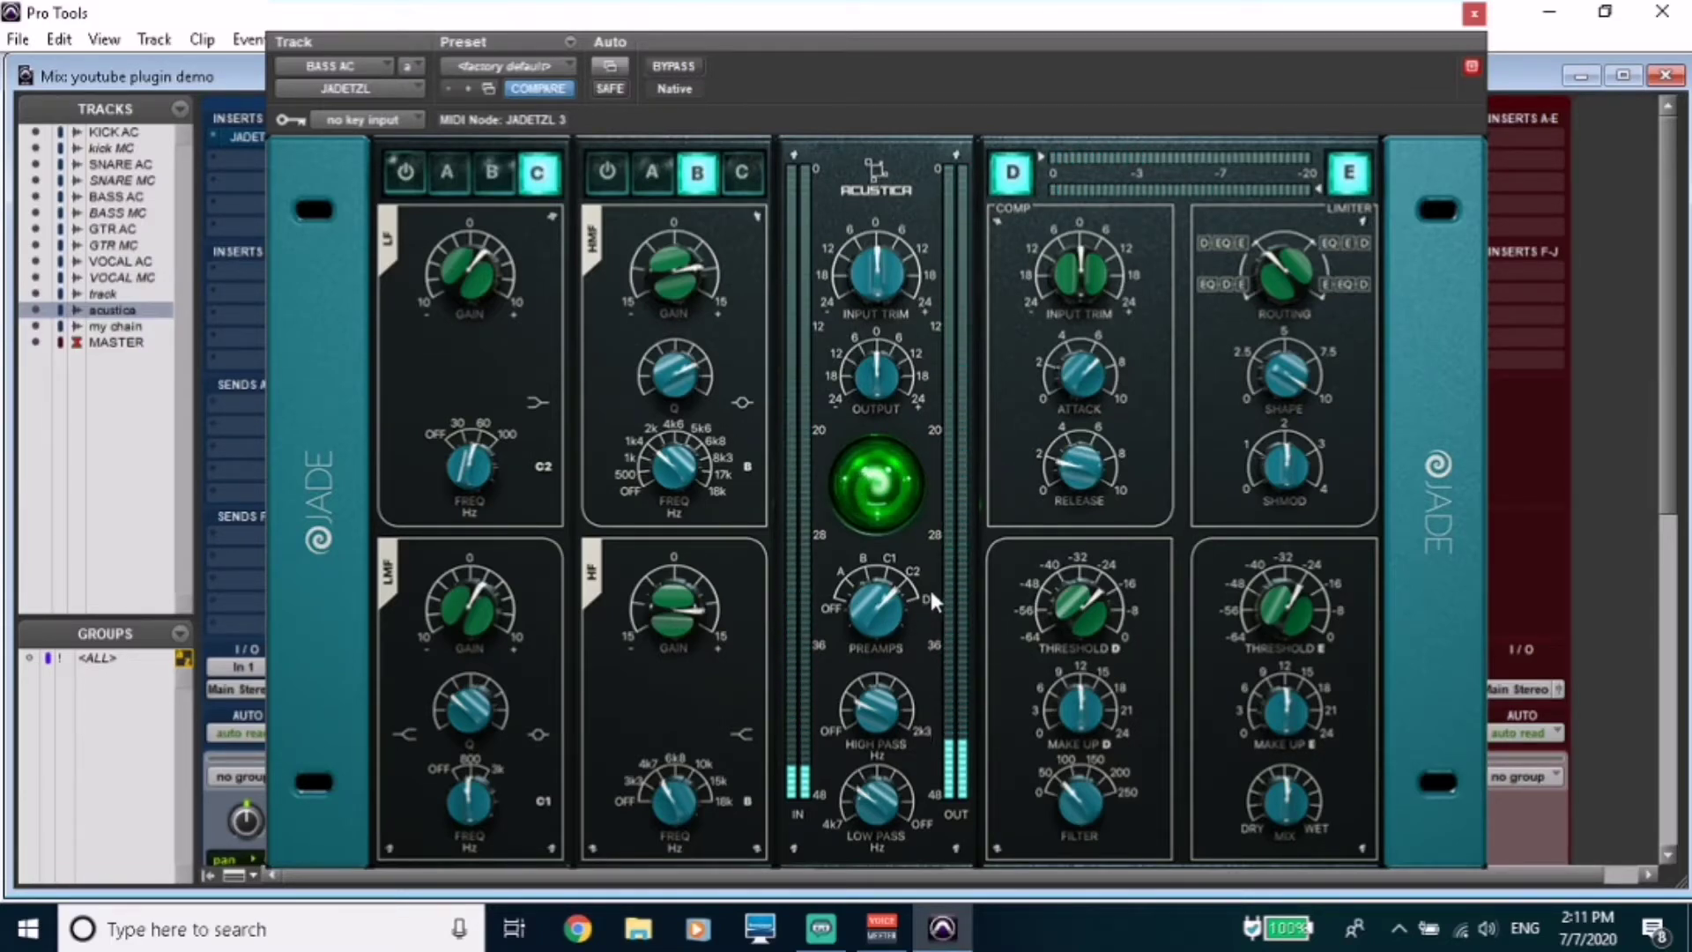
{"action": "left_click_drag", "start_coordinate": [896, 606], "coordinate": [1002, 526]}
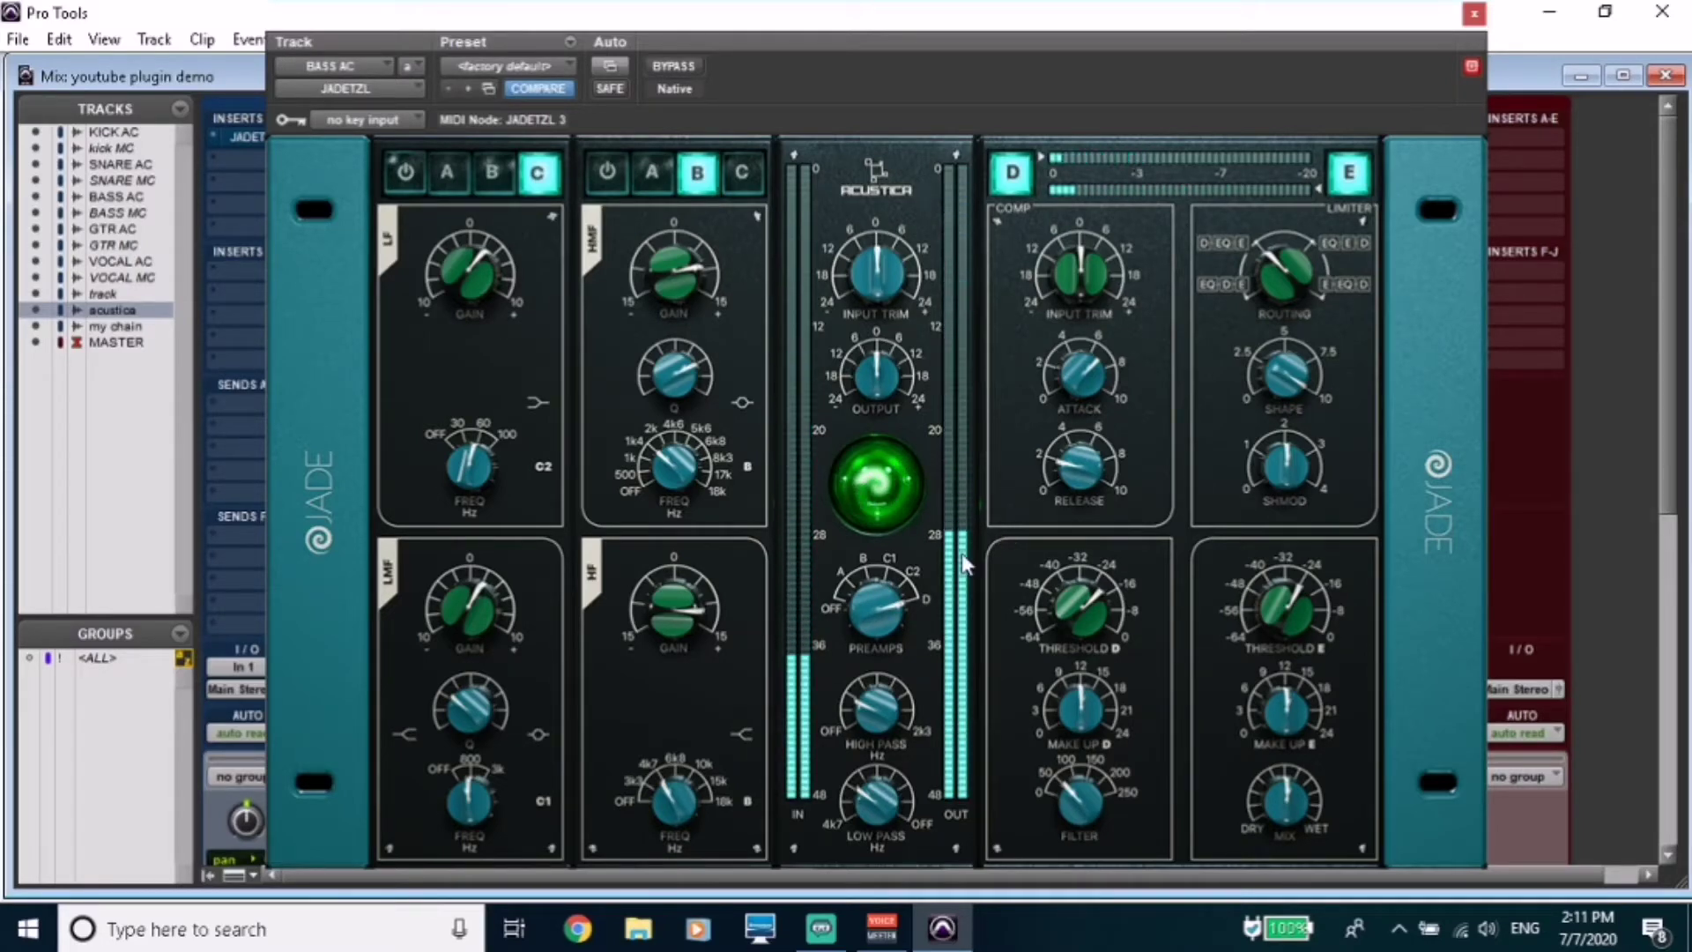
{"action": "left_click_drag", "start_coordinate": [880, 606], "coordinate": [747, 681]}
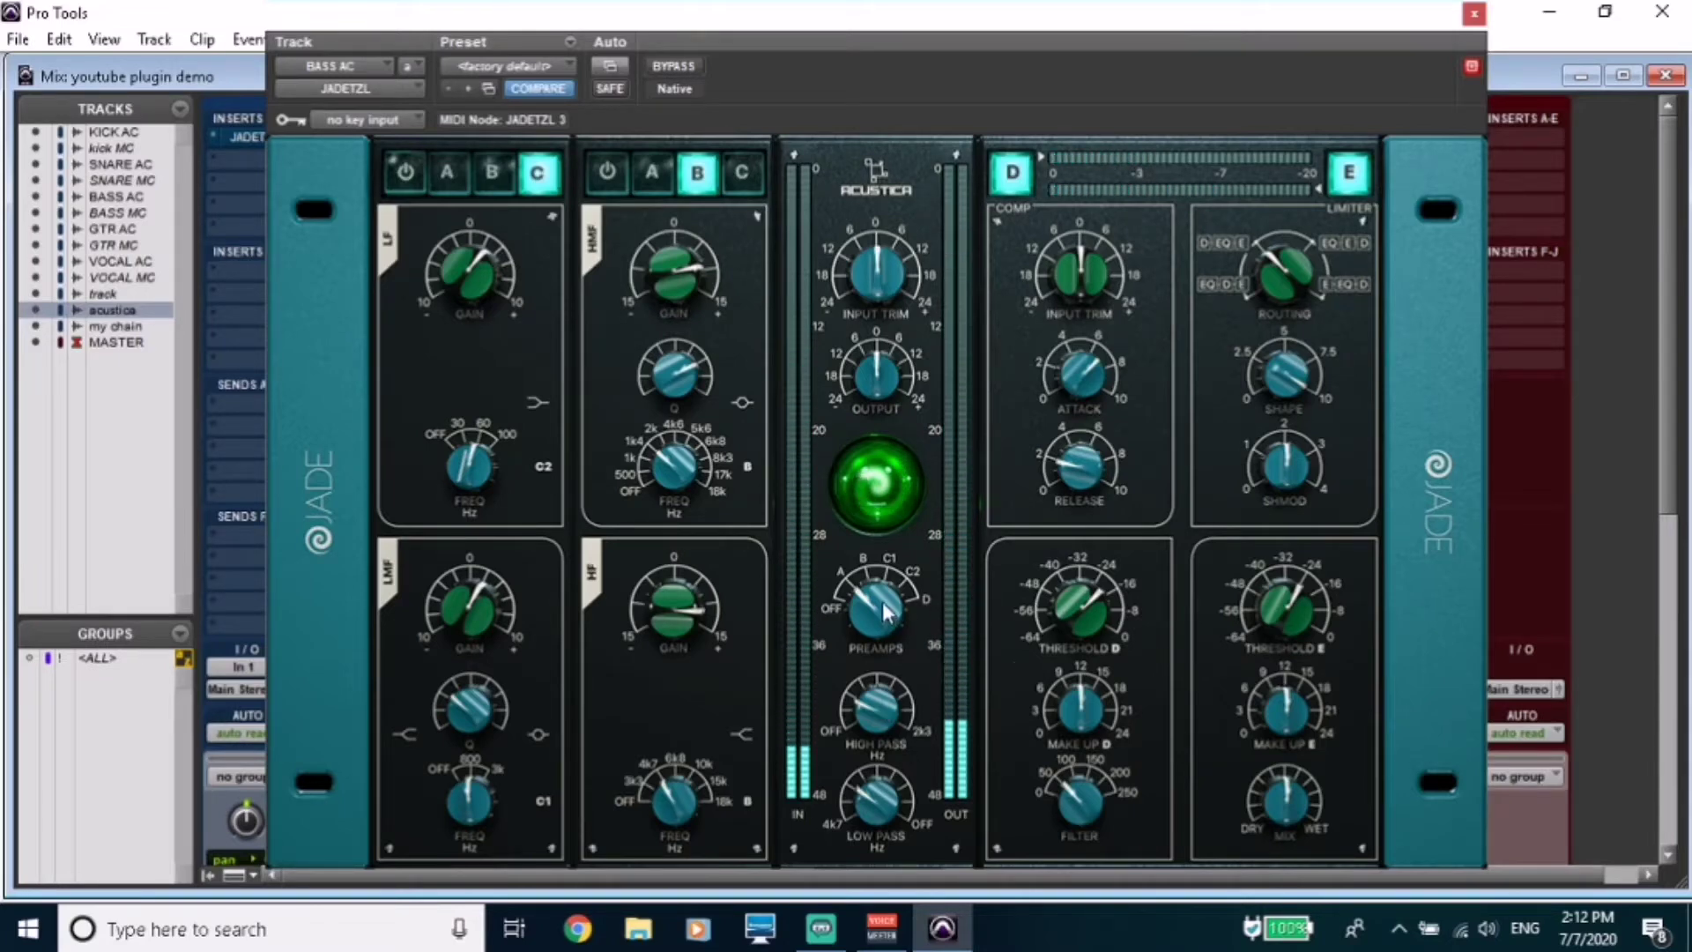
{"action": "left_click_drag", "start_coordinate": [879, 607], "coordinate": [903, 591]}
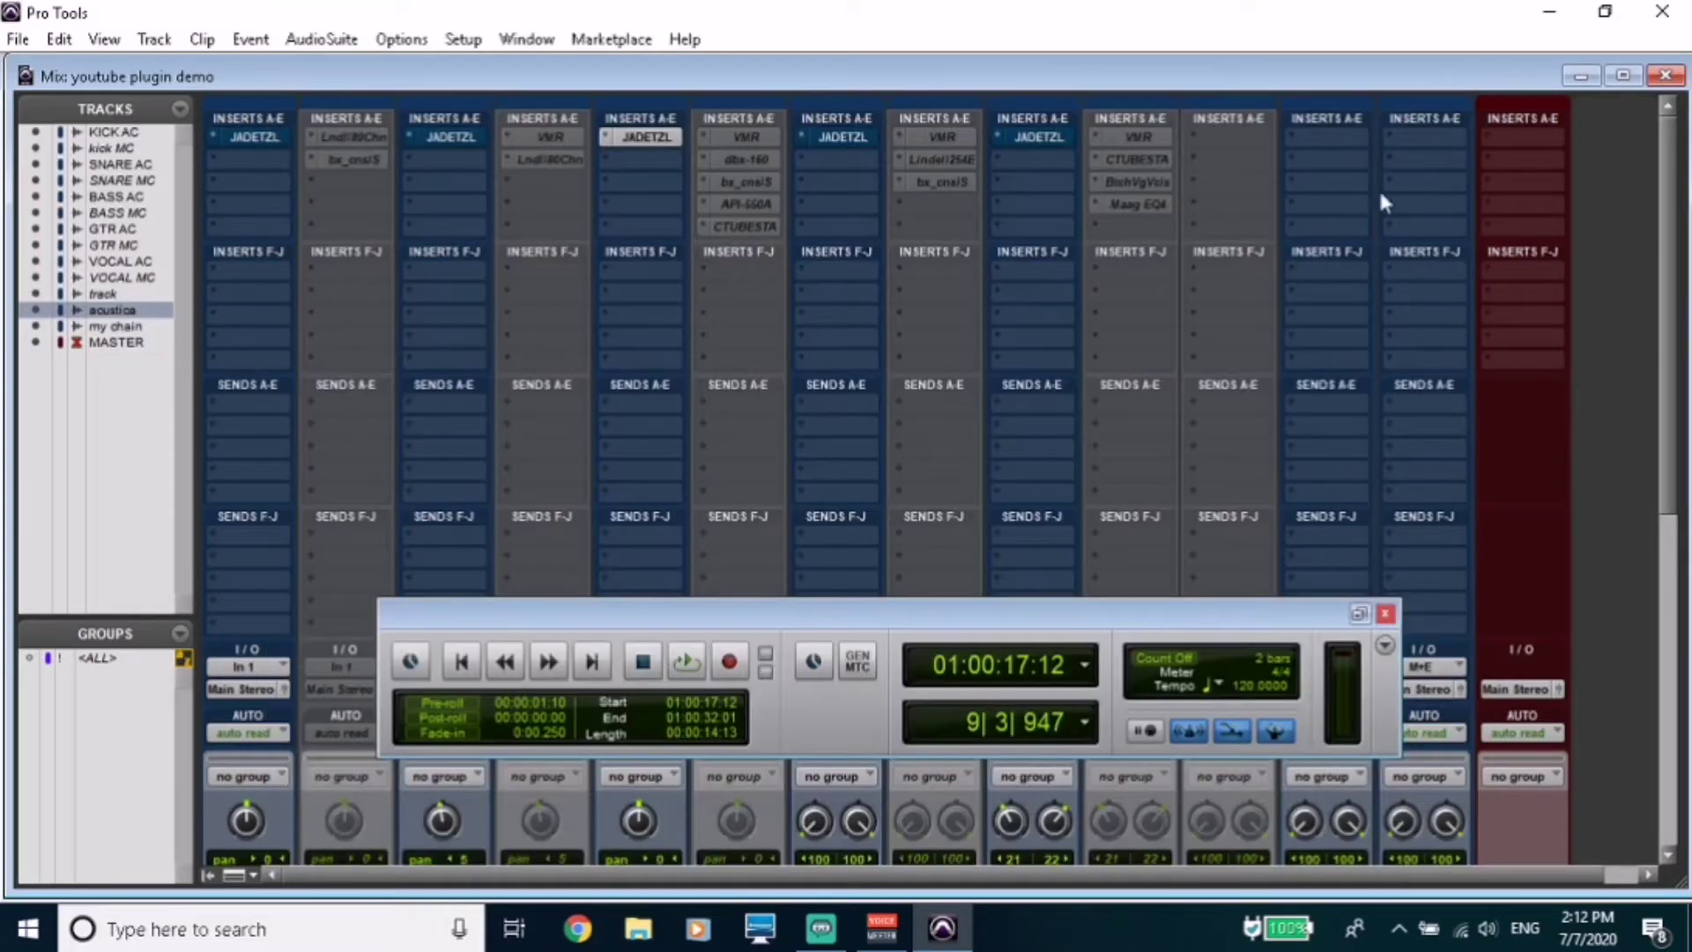
On the GTR AC track, restore low EQ model B, and audition the high EQ section off and back on B.
{"action": "left_click_drag", "start_coordinate": [1662, 209], "coordinate": [1625, 180]}
{"action": "scroll", "coordinate": [1615, 206], "scroll_direction": "down", "scroll_amount": 3}
{"action": "scroll", "coordinate": [1621, 185], "scroll_direction": "up", "scroll_amount": 3}
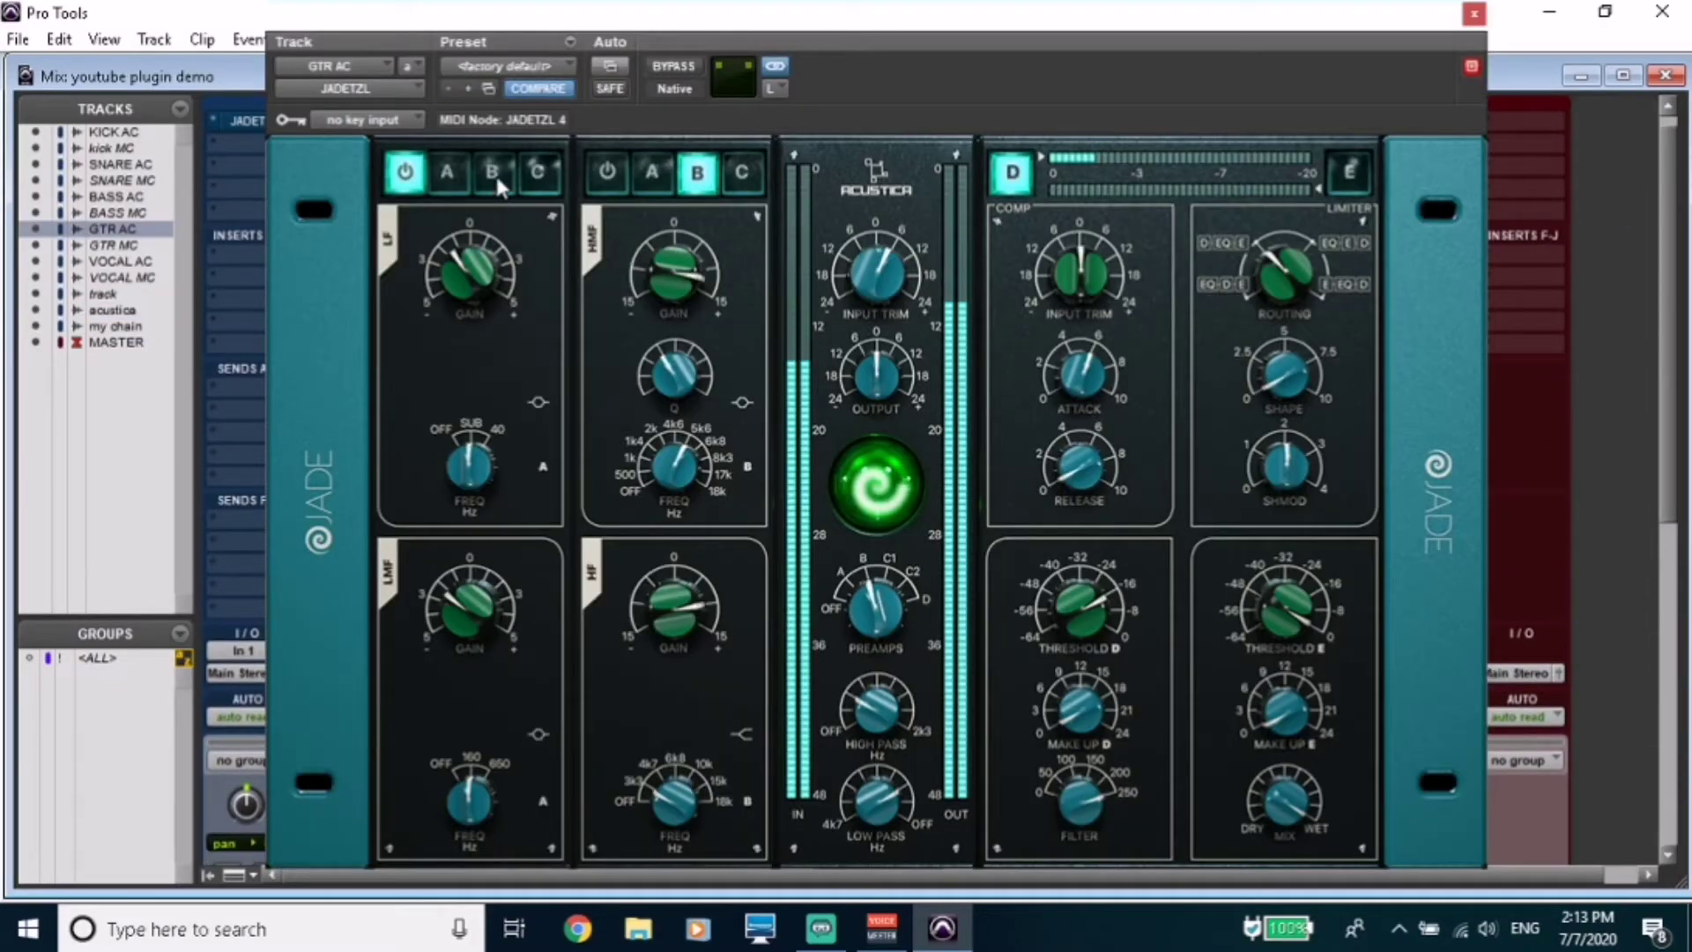
{"action": "left_click", "coordinate": [495, 176]}
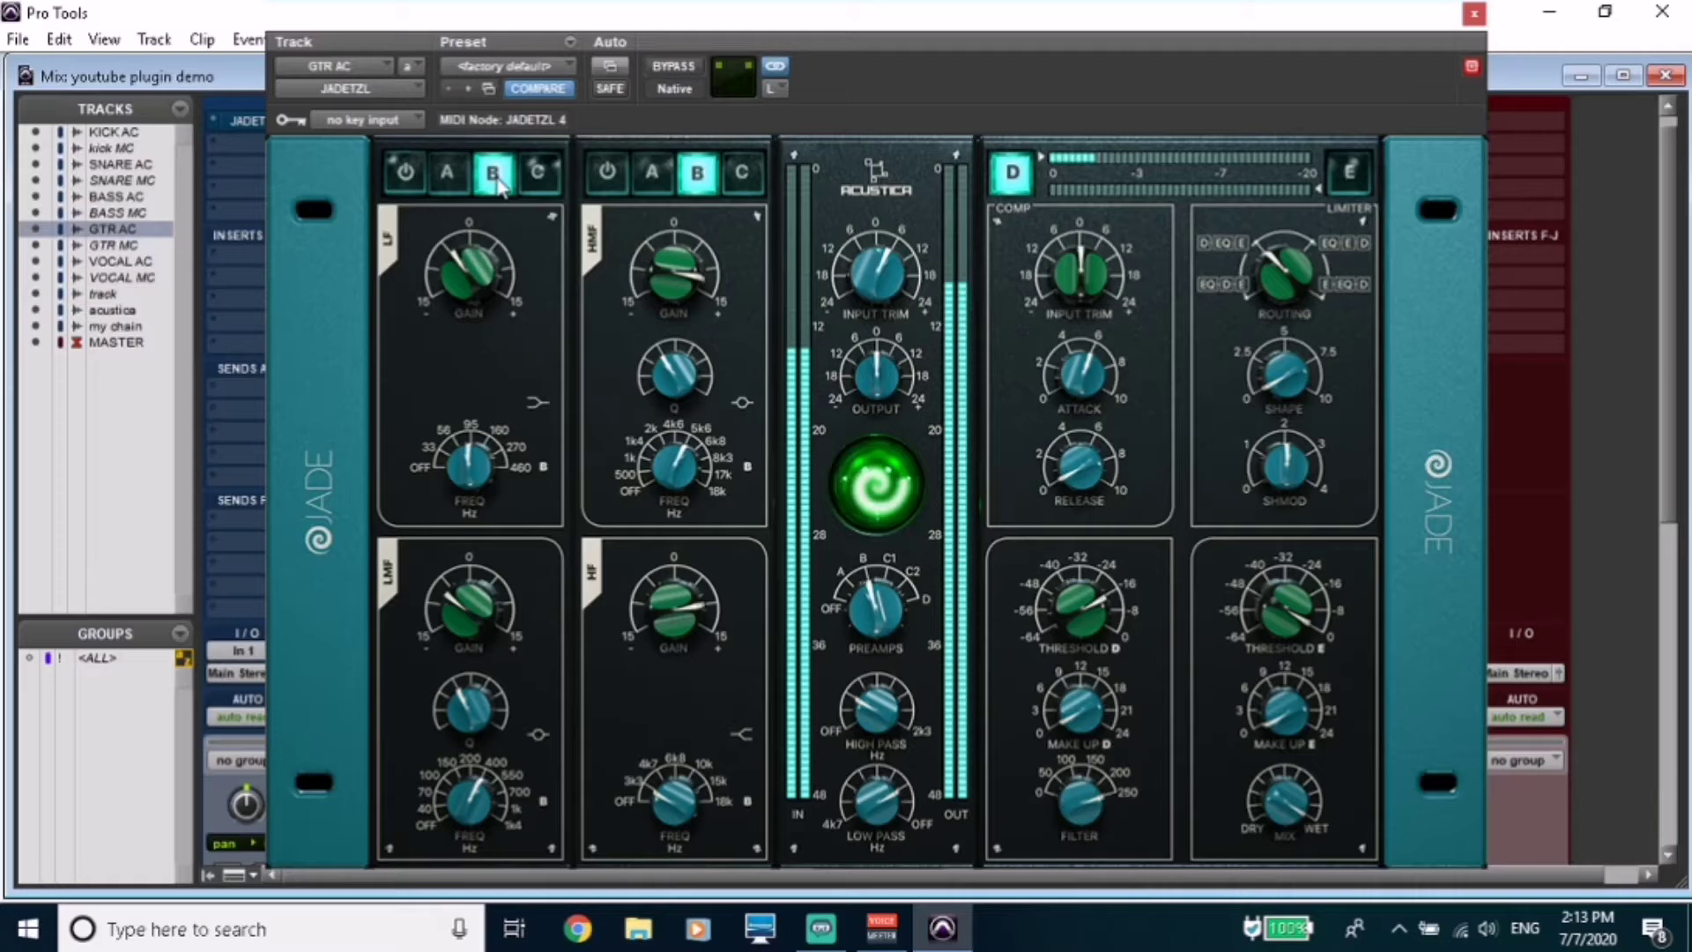
{"action": "left_click", "coordinate": [612, 173]}
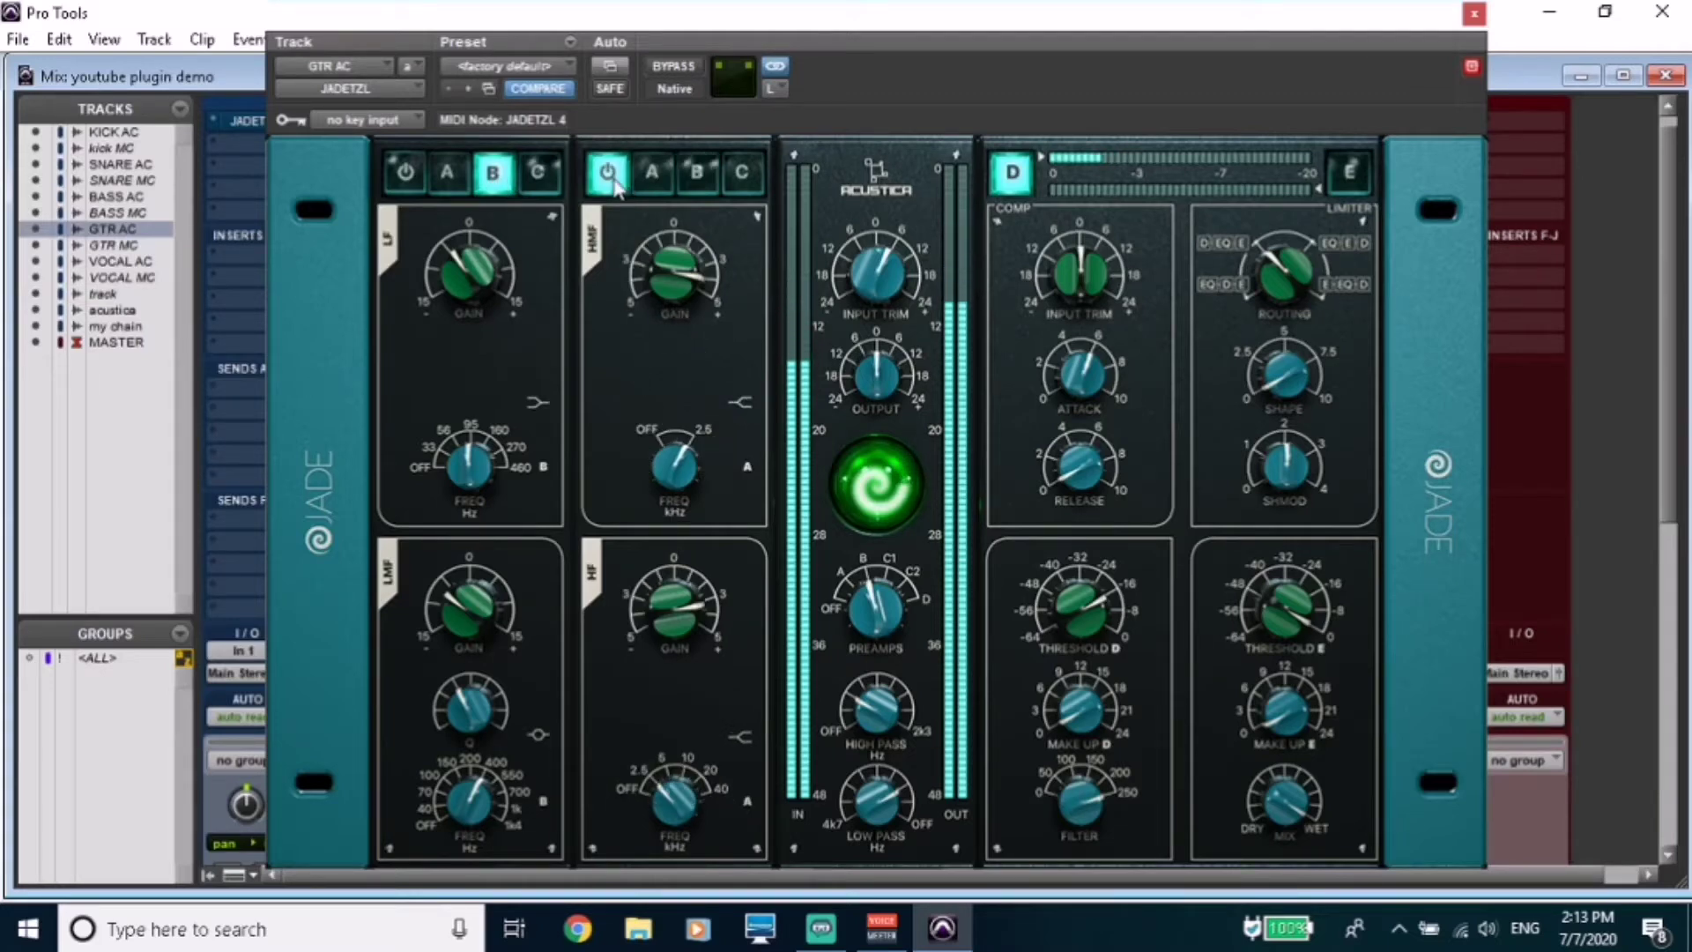
{"action": "left_click", "coordinate": [698, 174]}
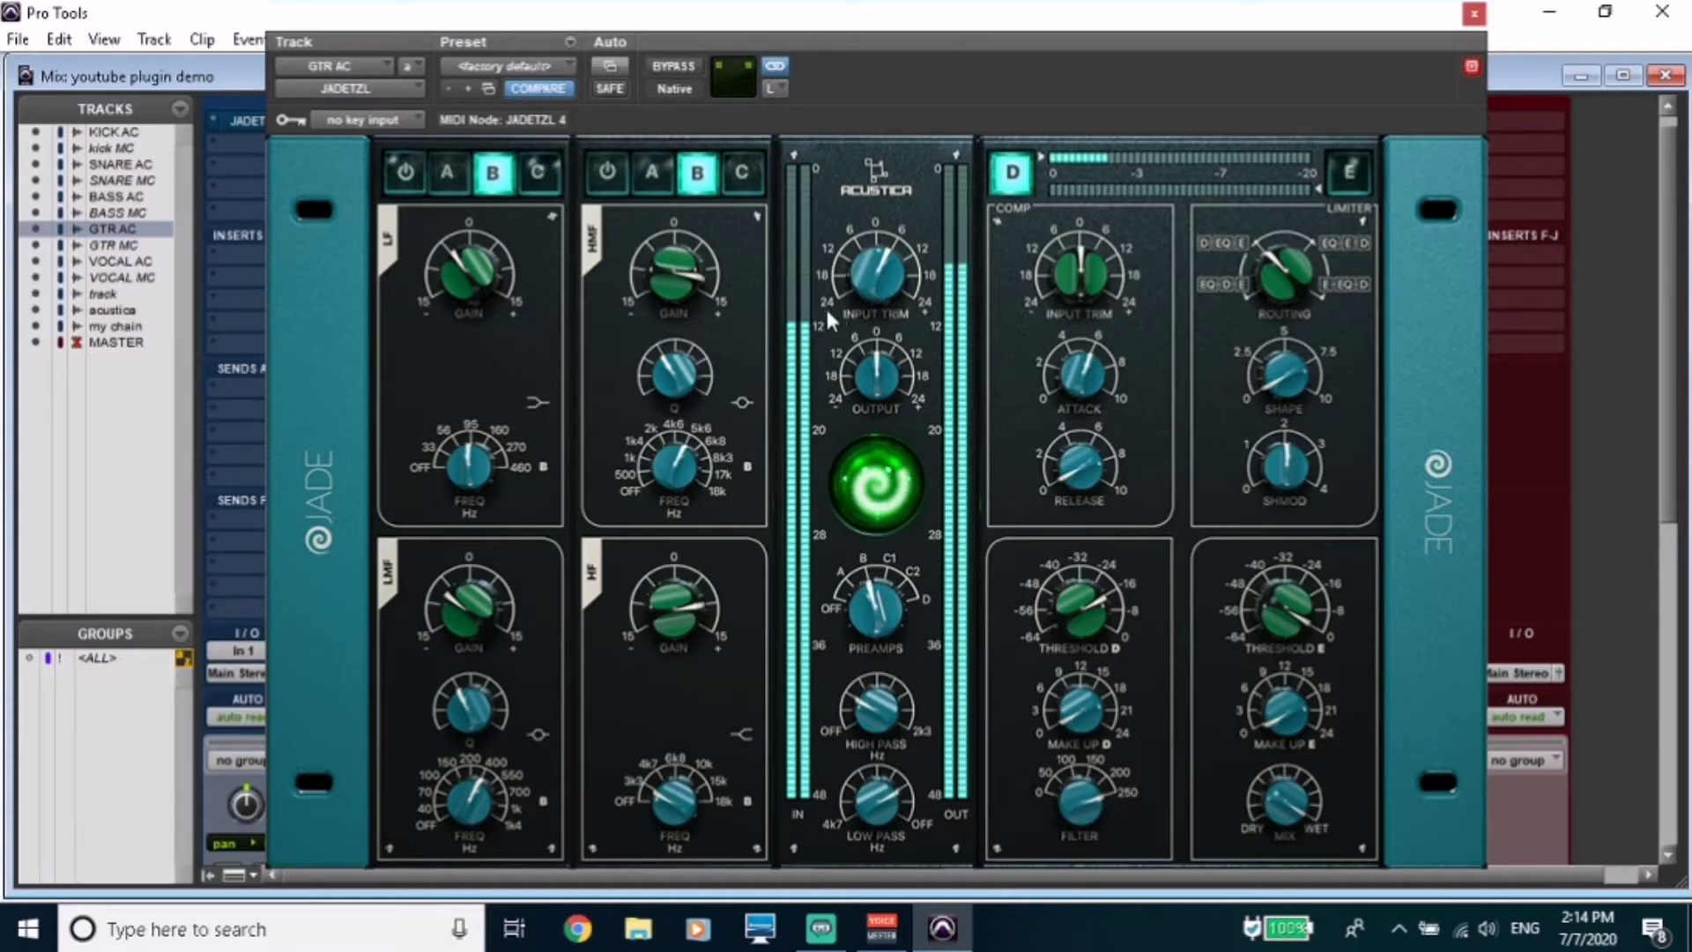
Audition the GTR AC track with compressor D switched off and back on, and stop playback.
{"action": "left_click", "coordinate": [1023, 169]}
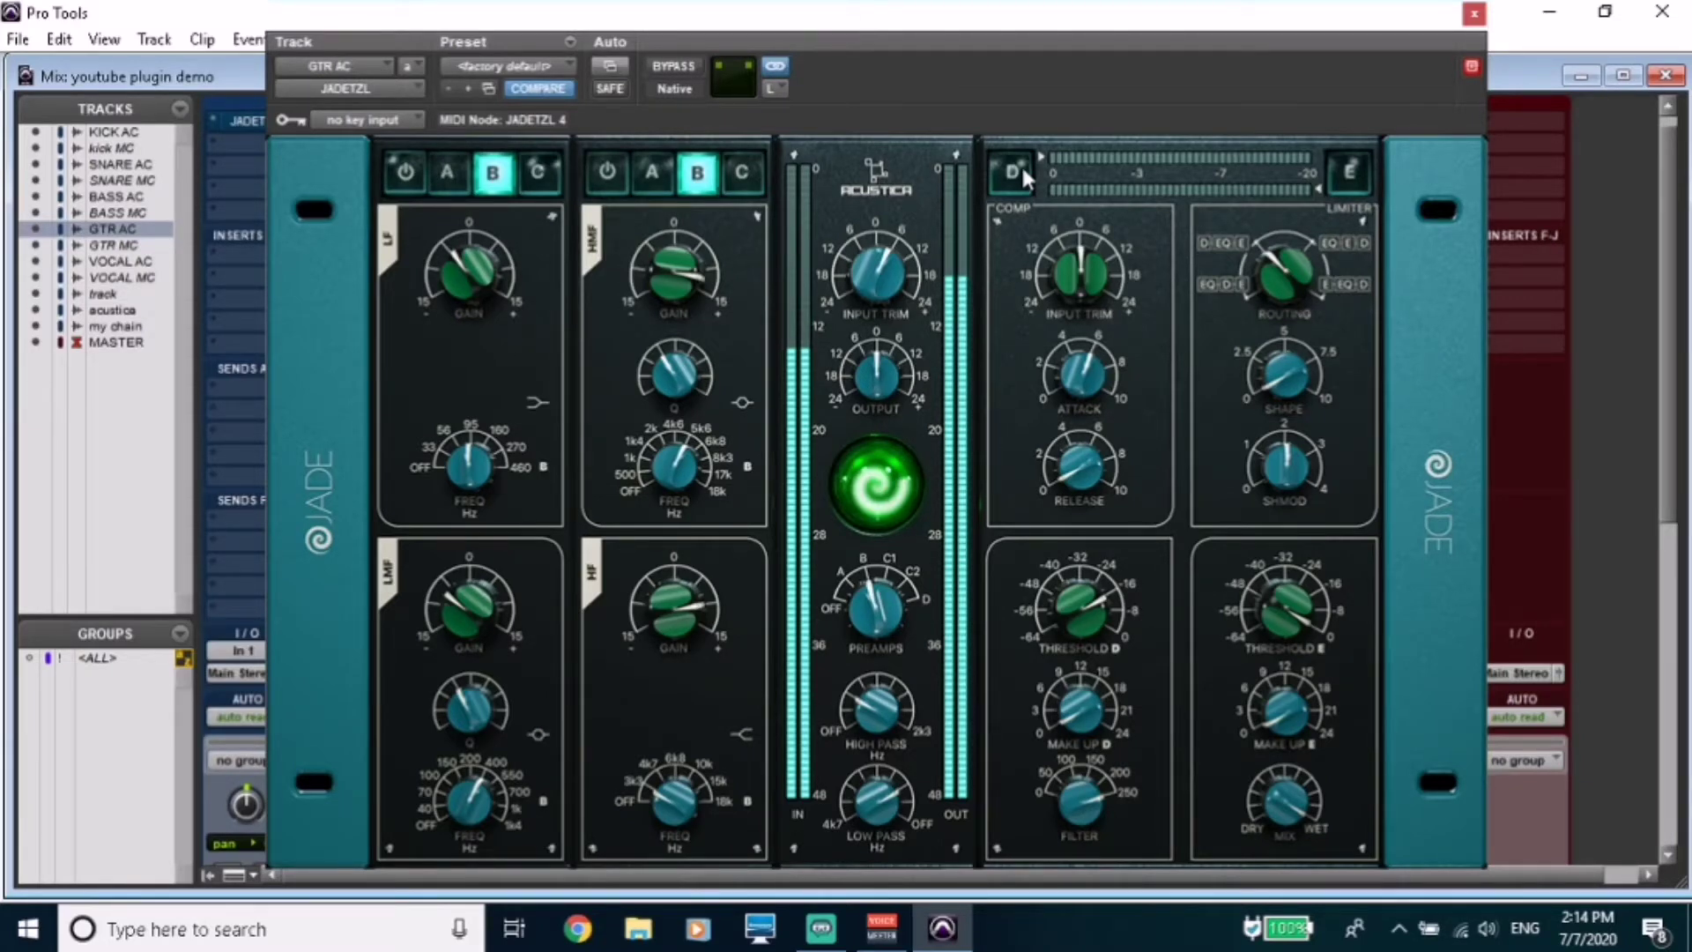
{"action": "left_click", "coordinate": [1020, 171]}
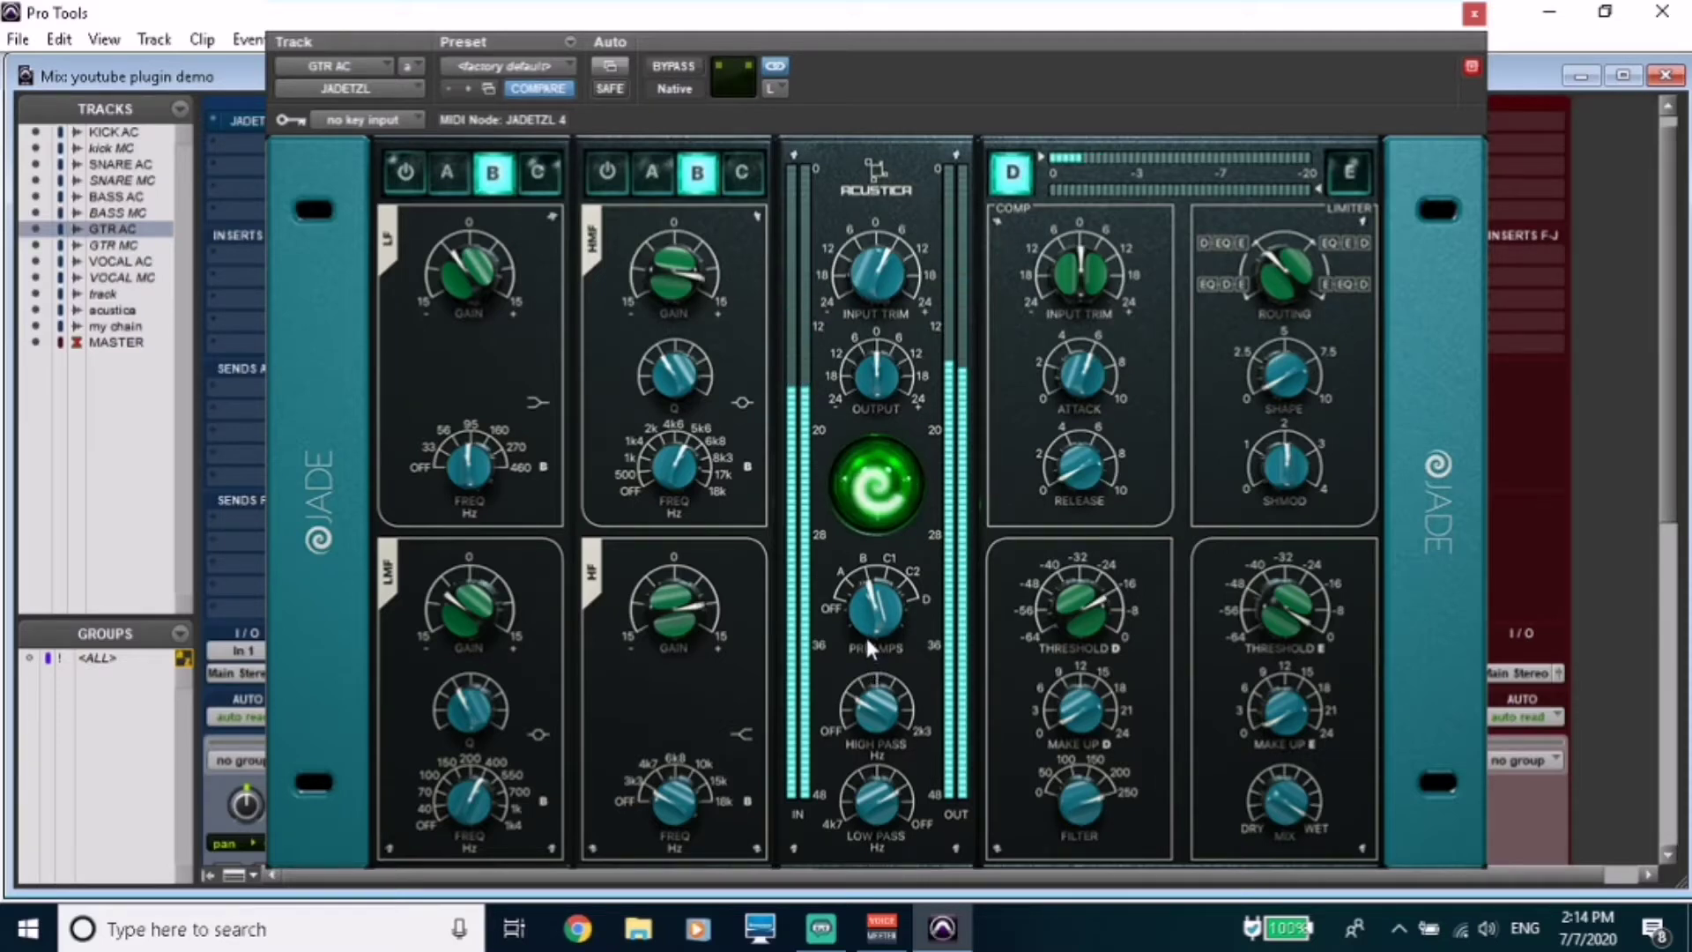
{"action": "key", "text": "space"}
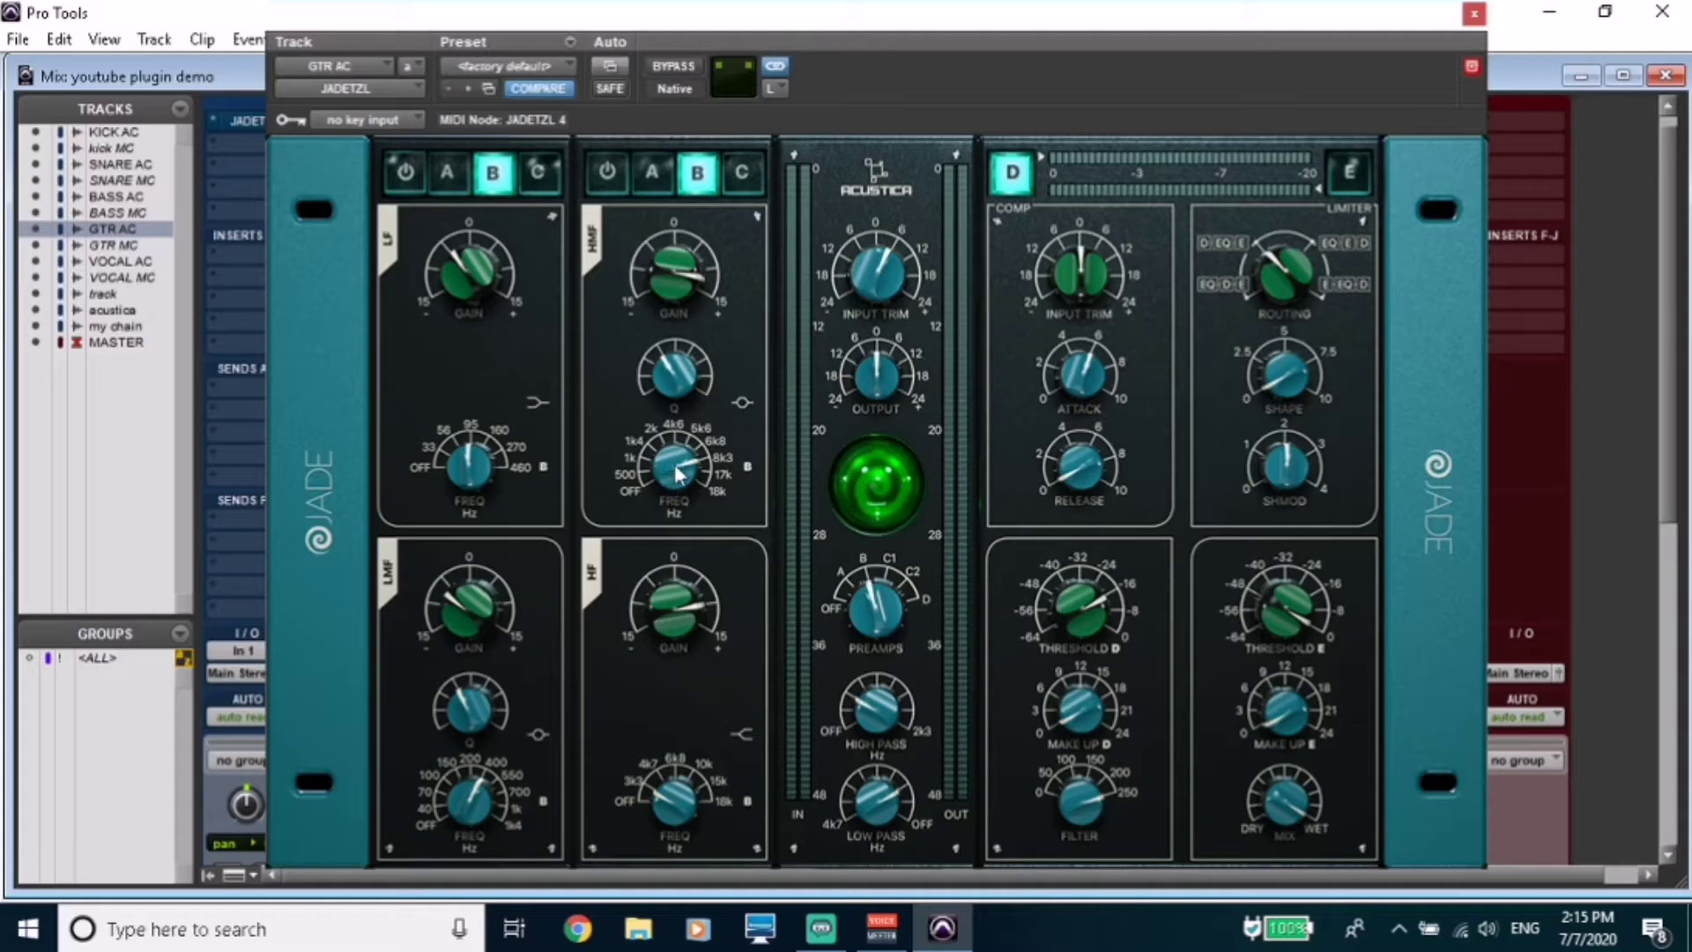
Adjust the high-mid EQ frequency on GTR AC, and open the Jade plug-in on the VOCAL AC track.
{"action": "left_click_drag", "start_coordinate": [683, 465], "coordinate": [1047, 398]}
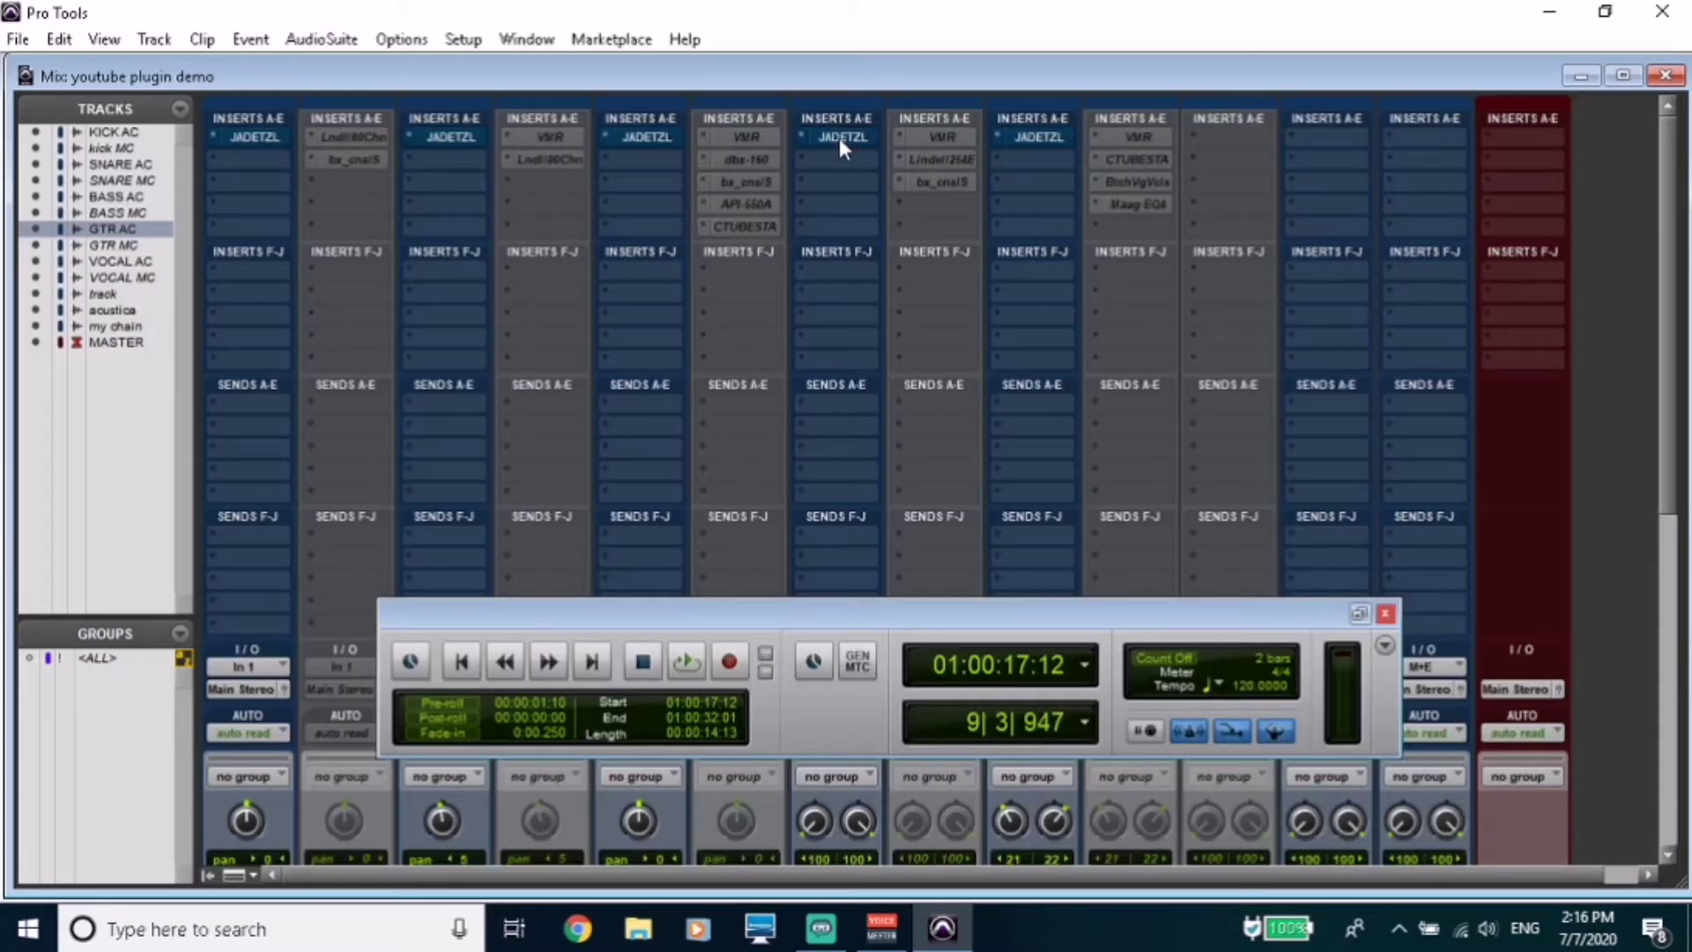
{"action": "left_click", "coordinate": [1026, 136]}
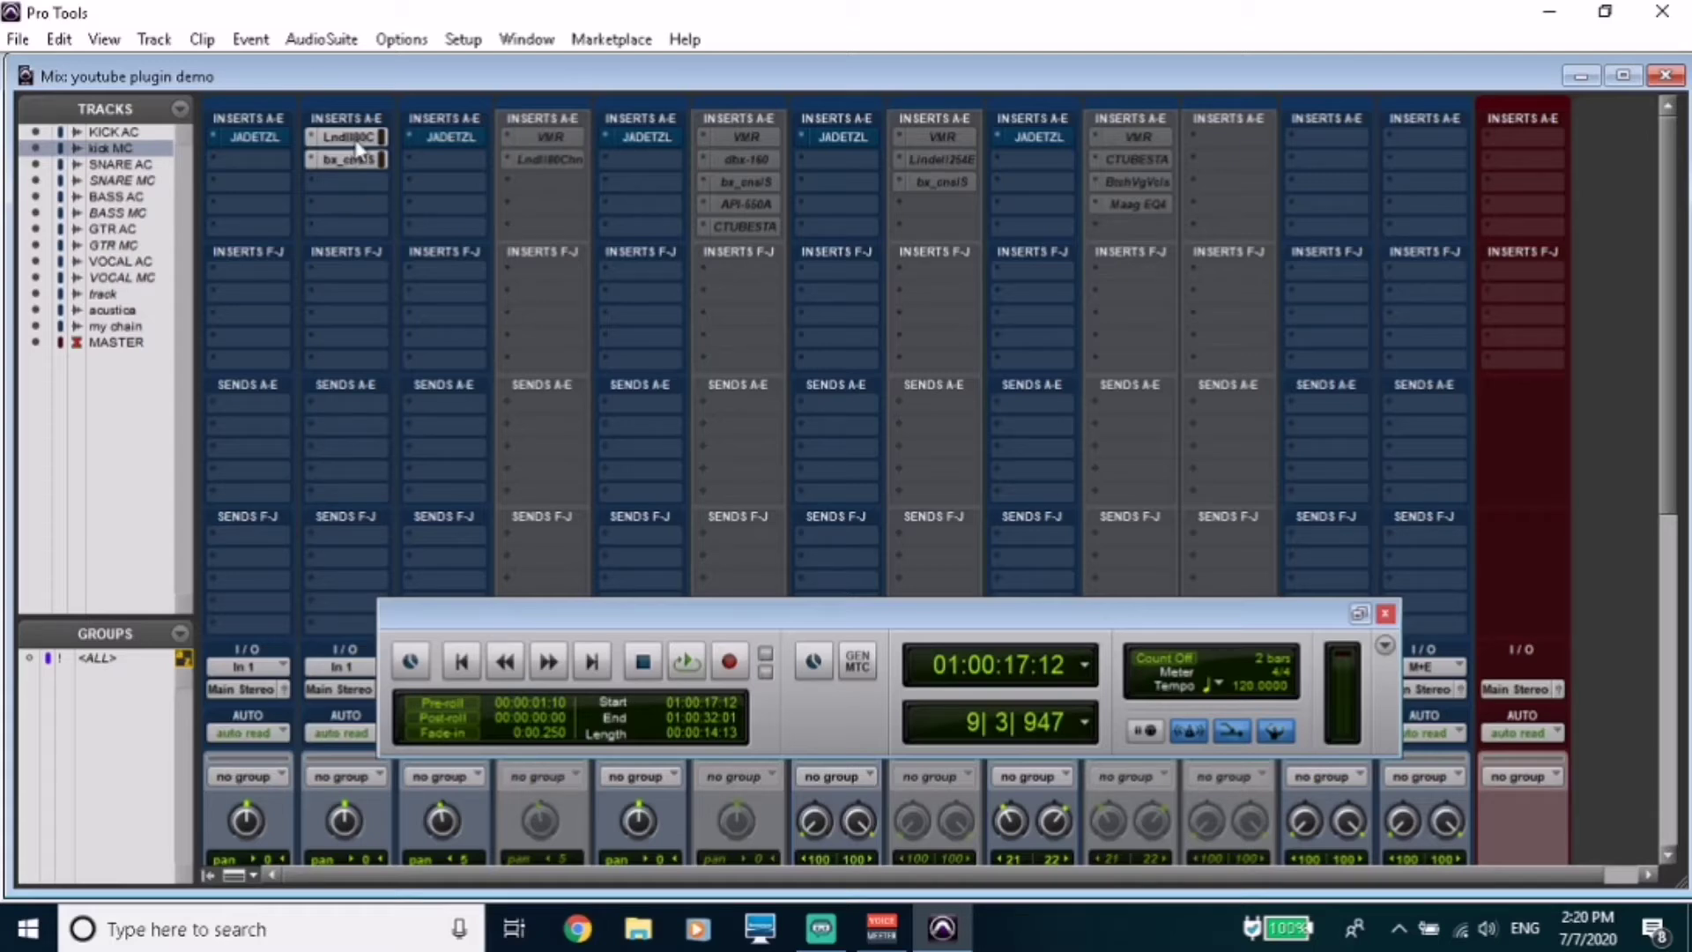
Inspect the Lindell 80 Channel and bx_console SSL 9000 J plug-ins on the kick MC track, closing each one.
{"action": "left_click", "coordinate": [313, 146]}
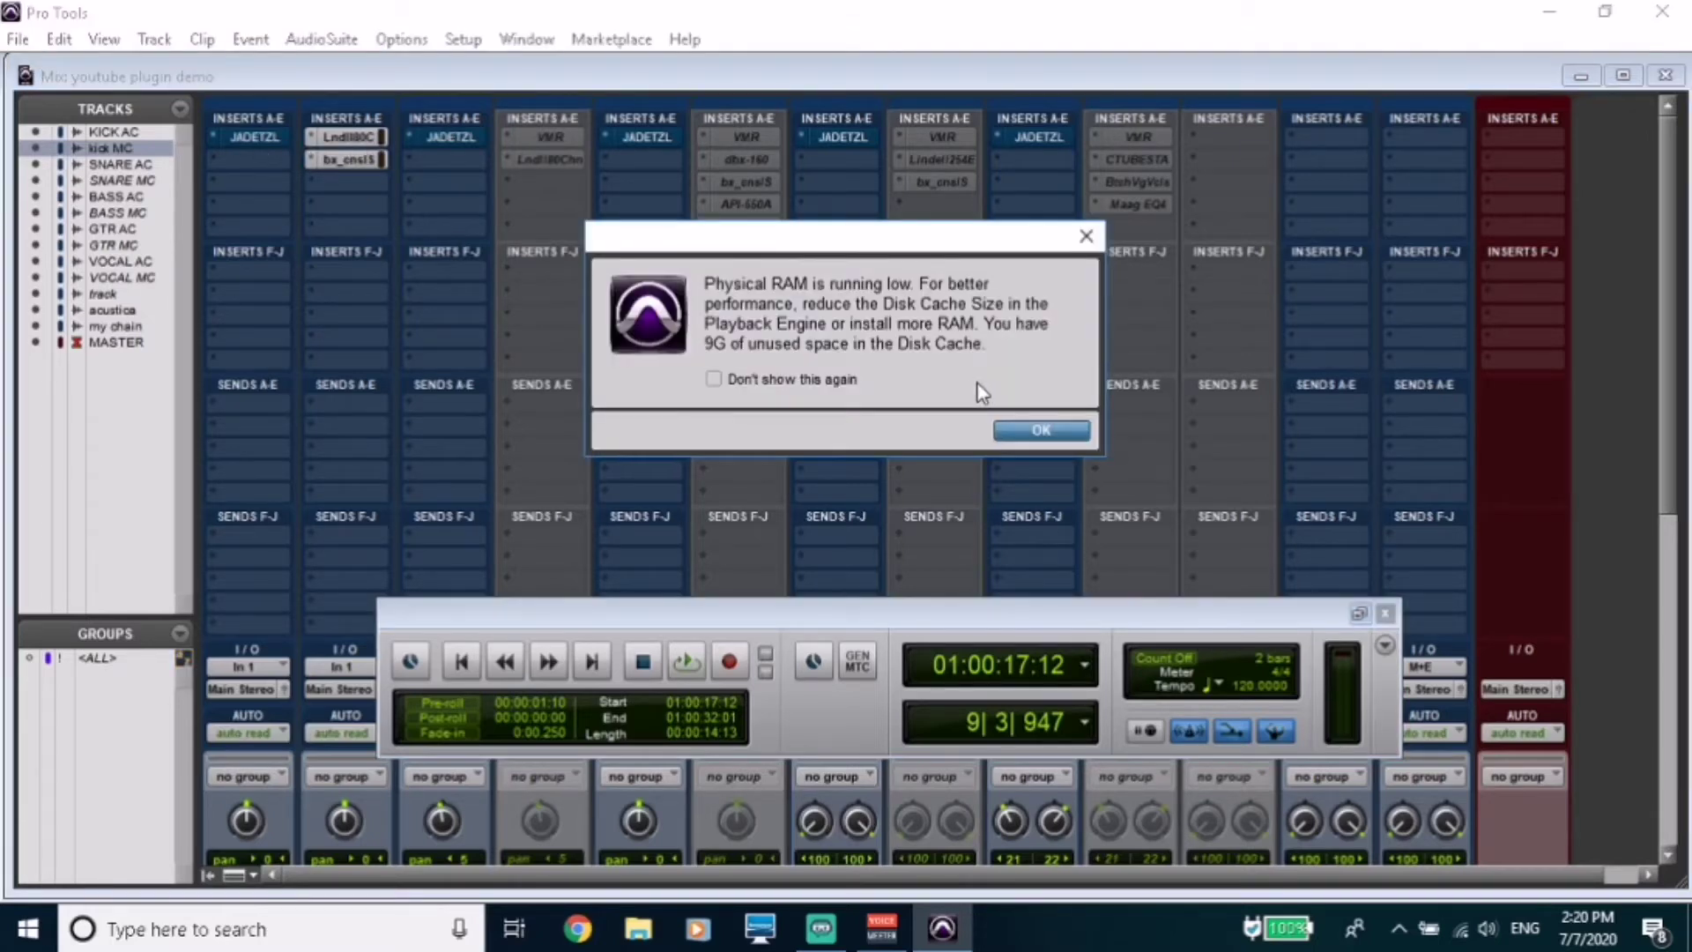
{"action": "left_click", "coordinate": [1039, 433]}
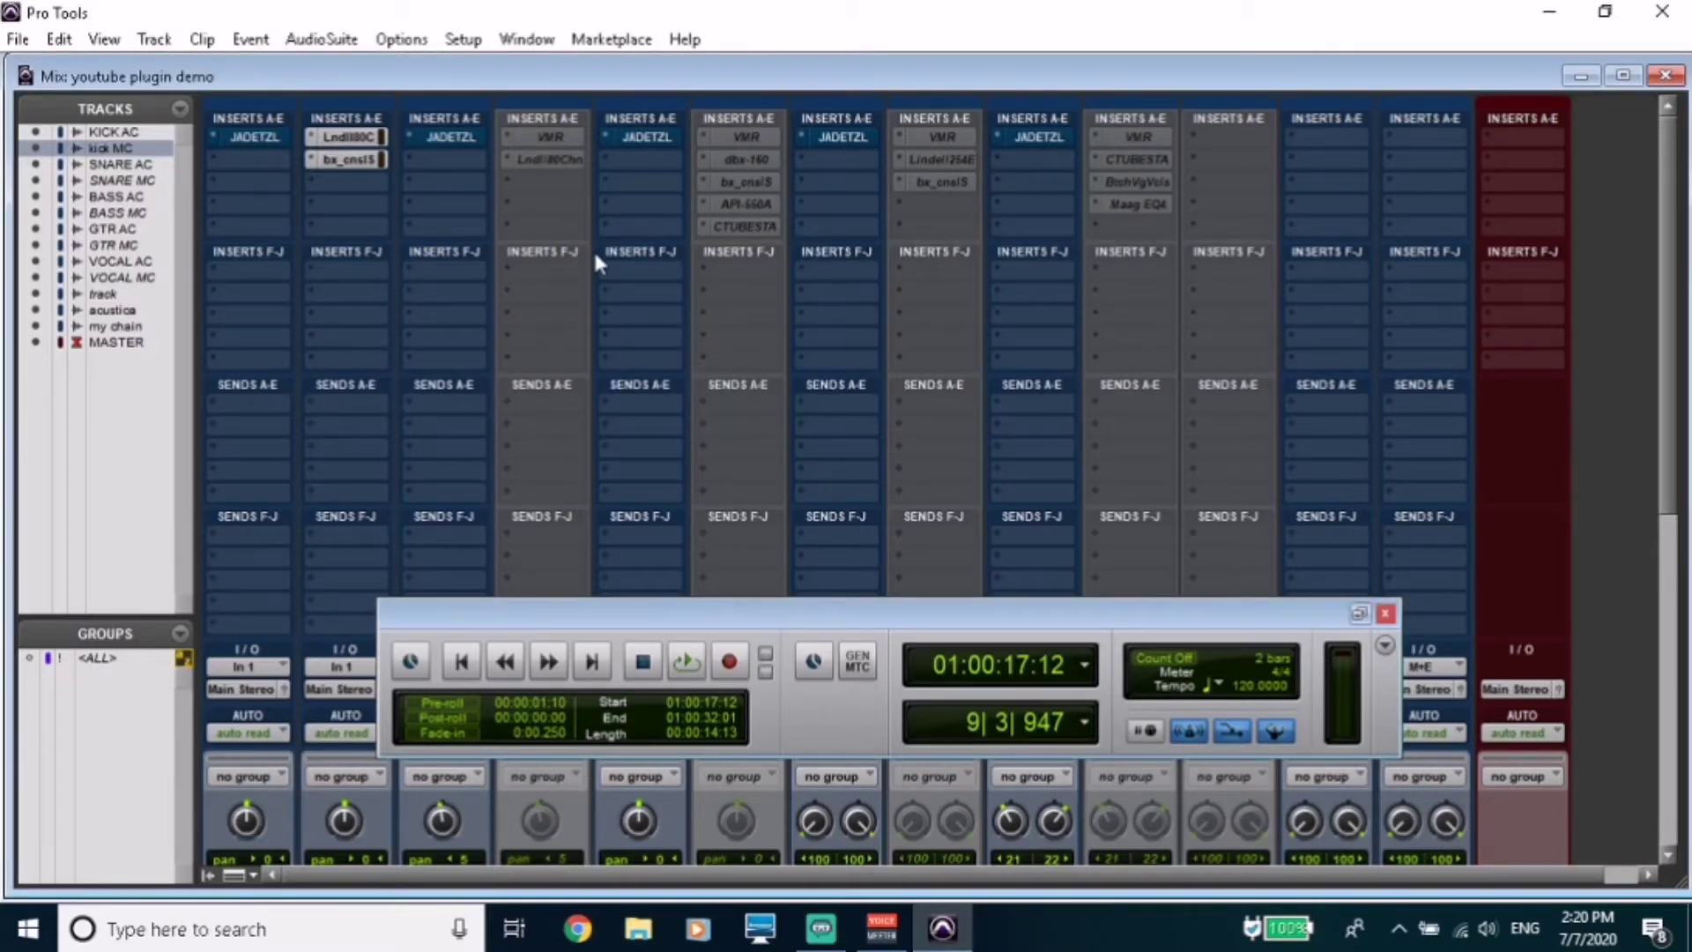
{"action": "left_click", "coordinate": [359, 141]}
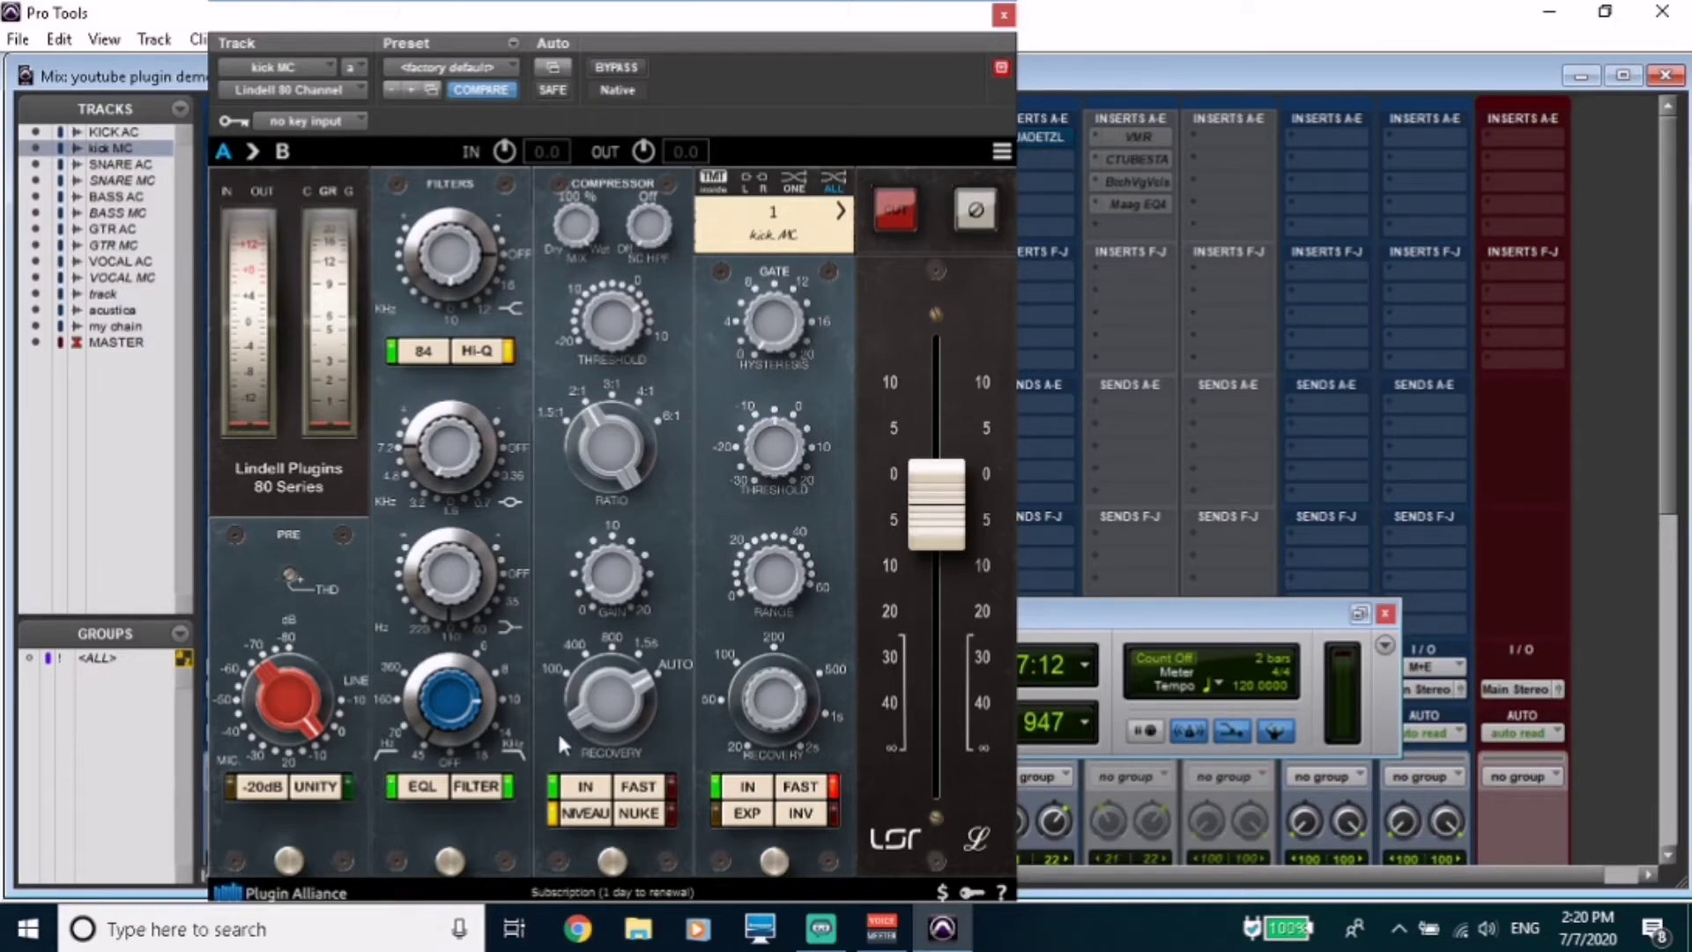
{"action": "left_click", "coordinate": [1003, 15]}
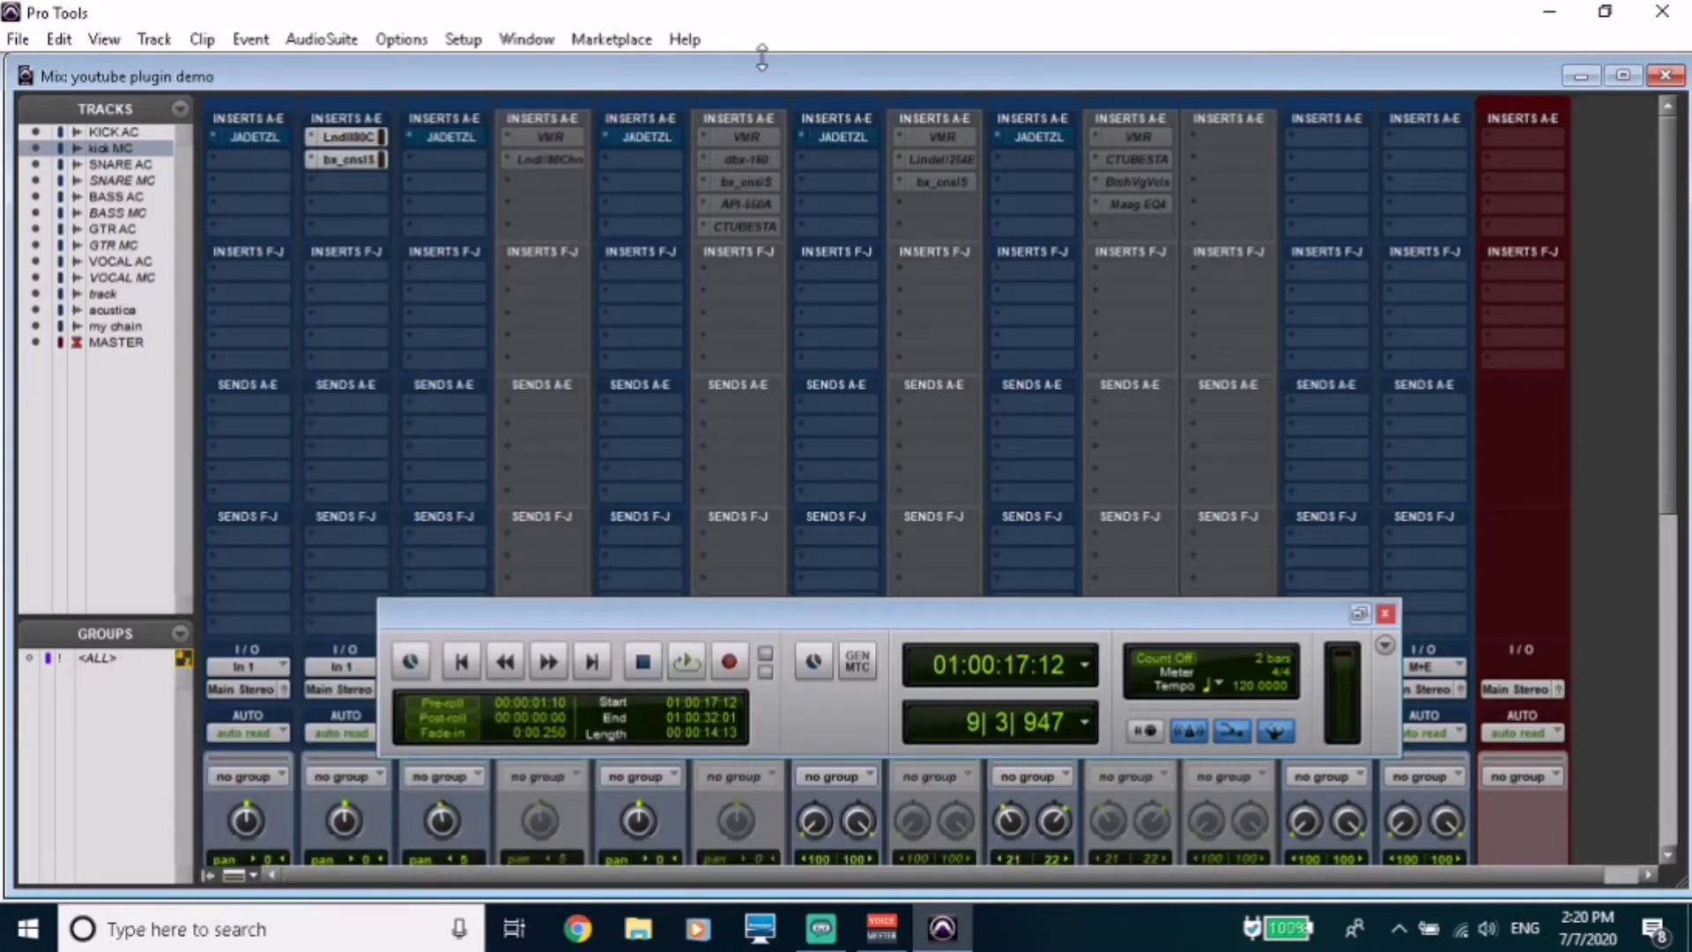
{"action": "left_click", "coordinate": [382, 158]}
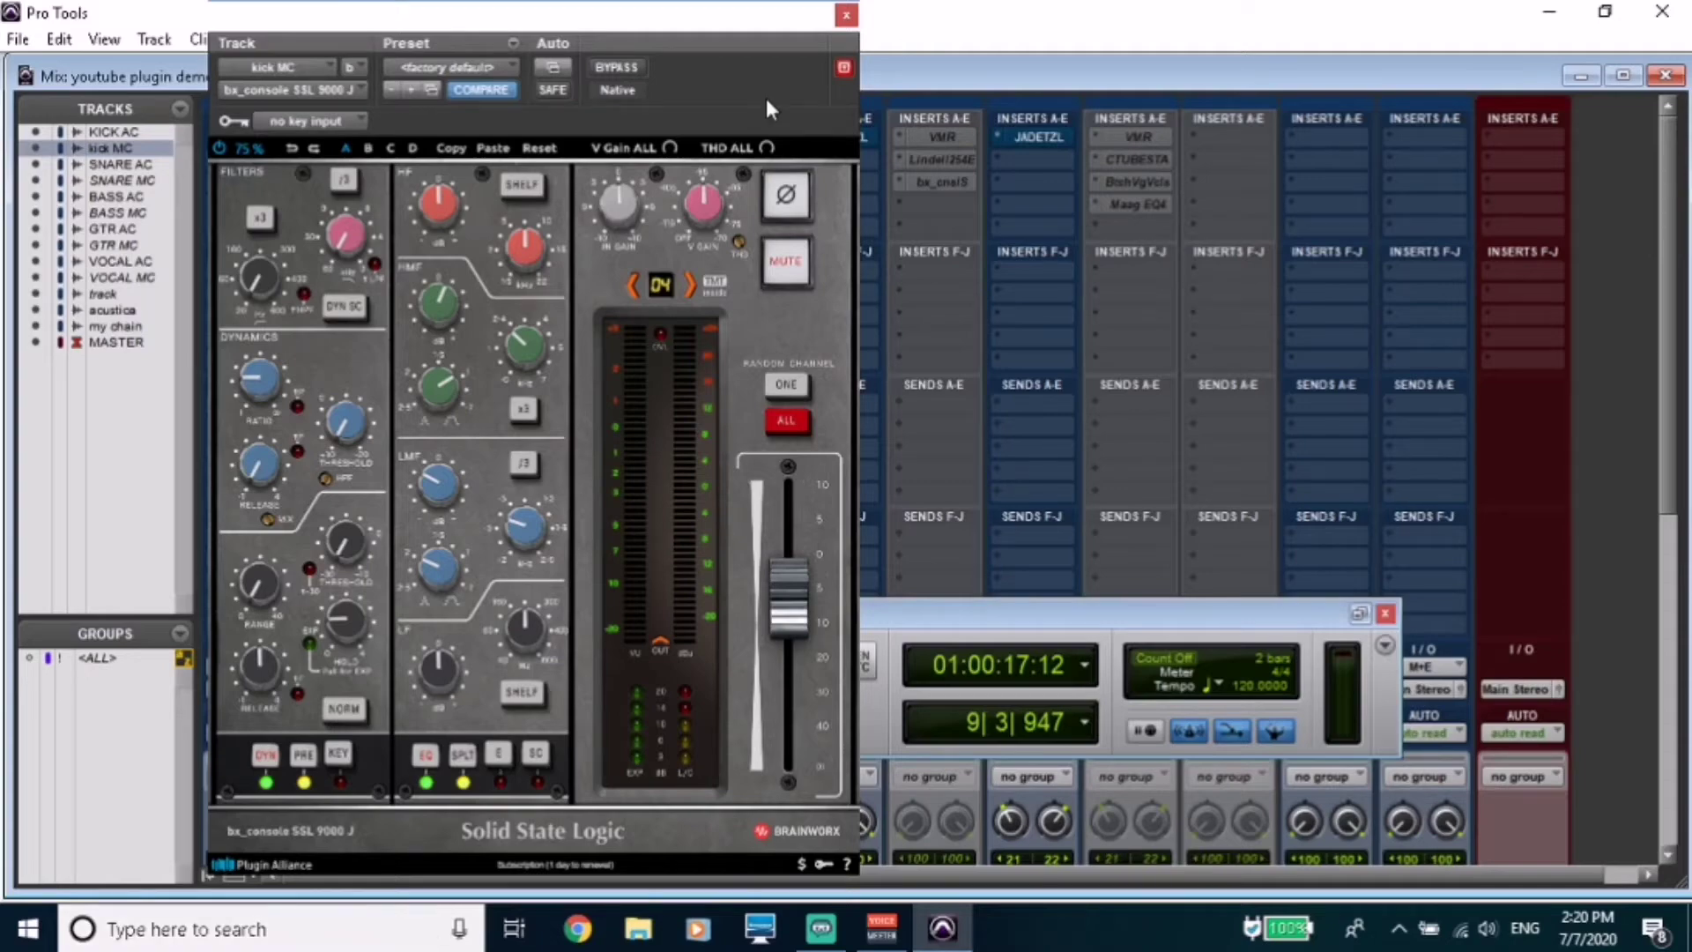
{"action": "left_click", "coordinate": [844, 19]}
Mute the SNARE AC, BASS AC, GTR AC and VOCAL AC tracks, and move the transport window off the channel names.
{"action": "scroll", "coordinate": [1612, 564], "scroll_direction": "down", "scroll_amount": 5}
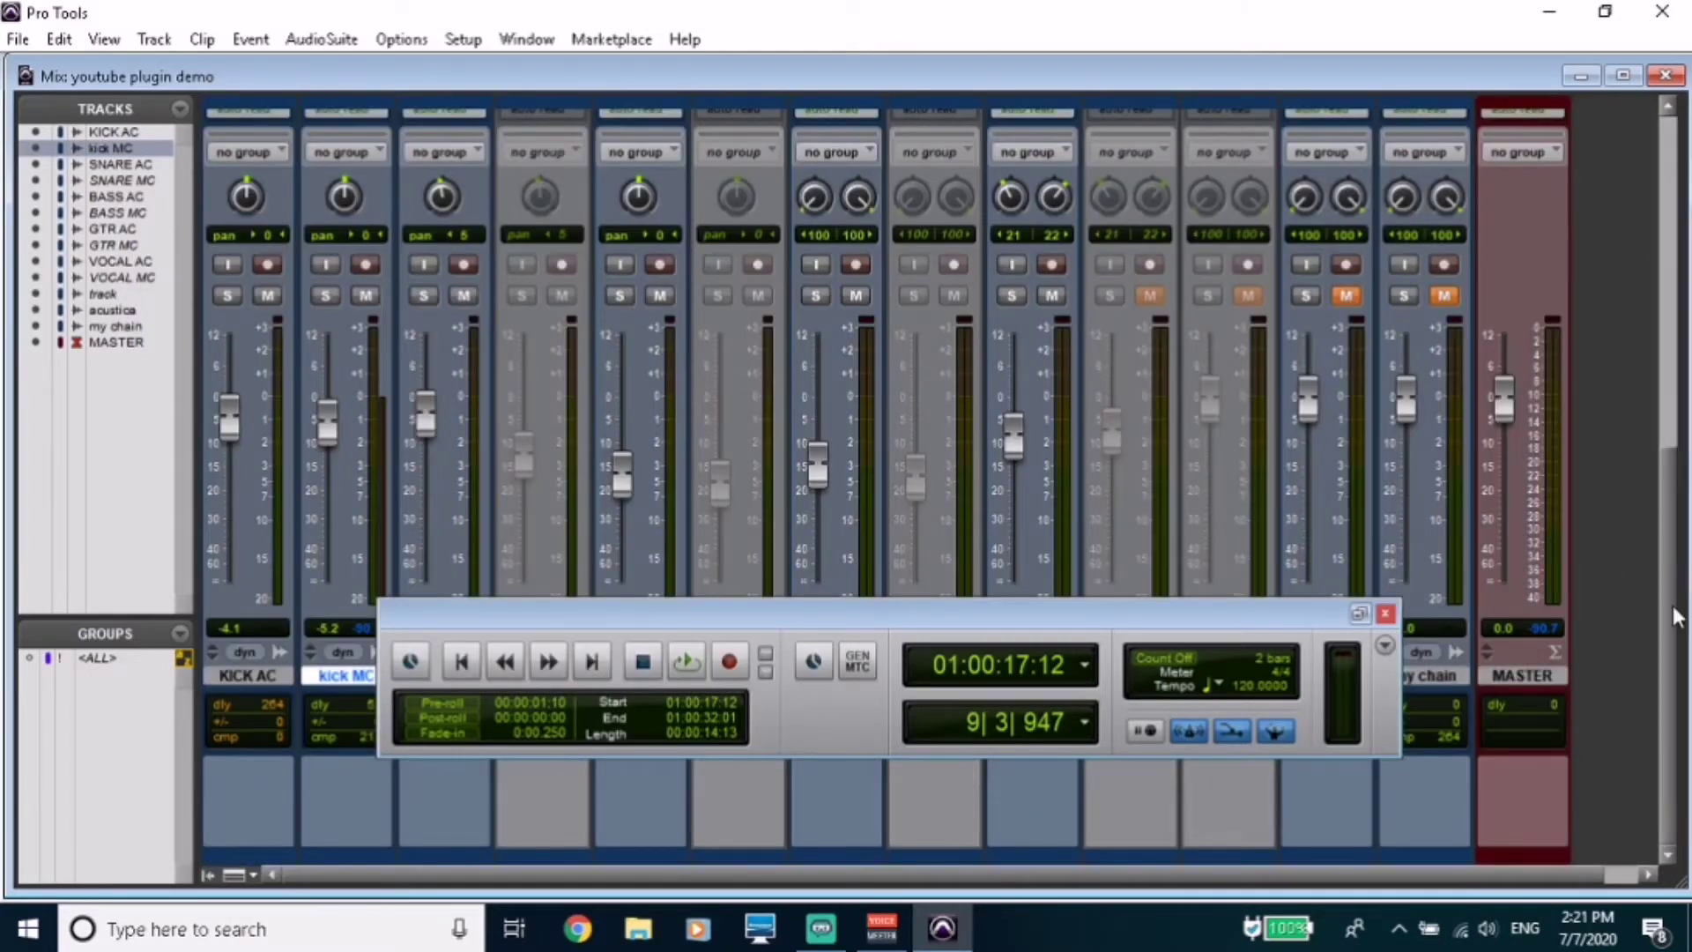
{"action": "scroll", "coordinate": [711, 407], "scroll_direction": "up", "scroll_amount": 1}
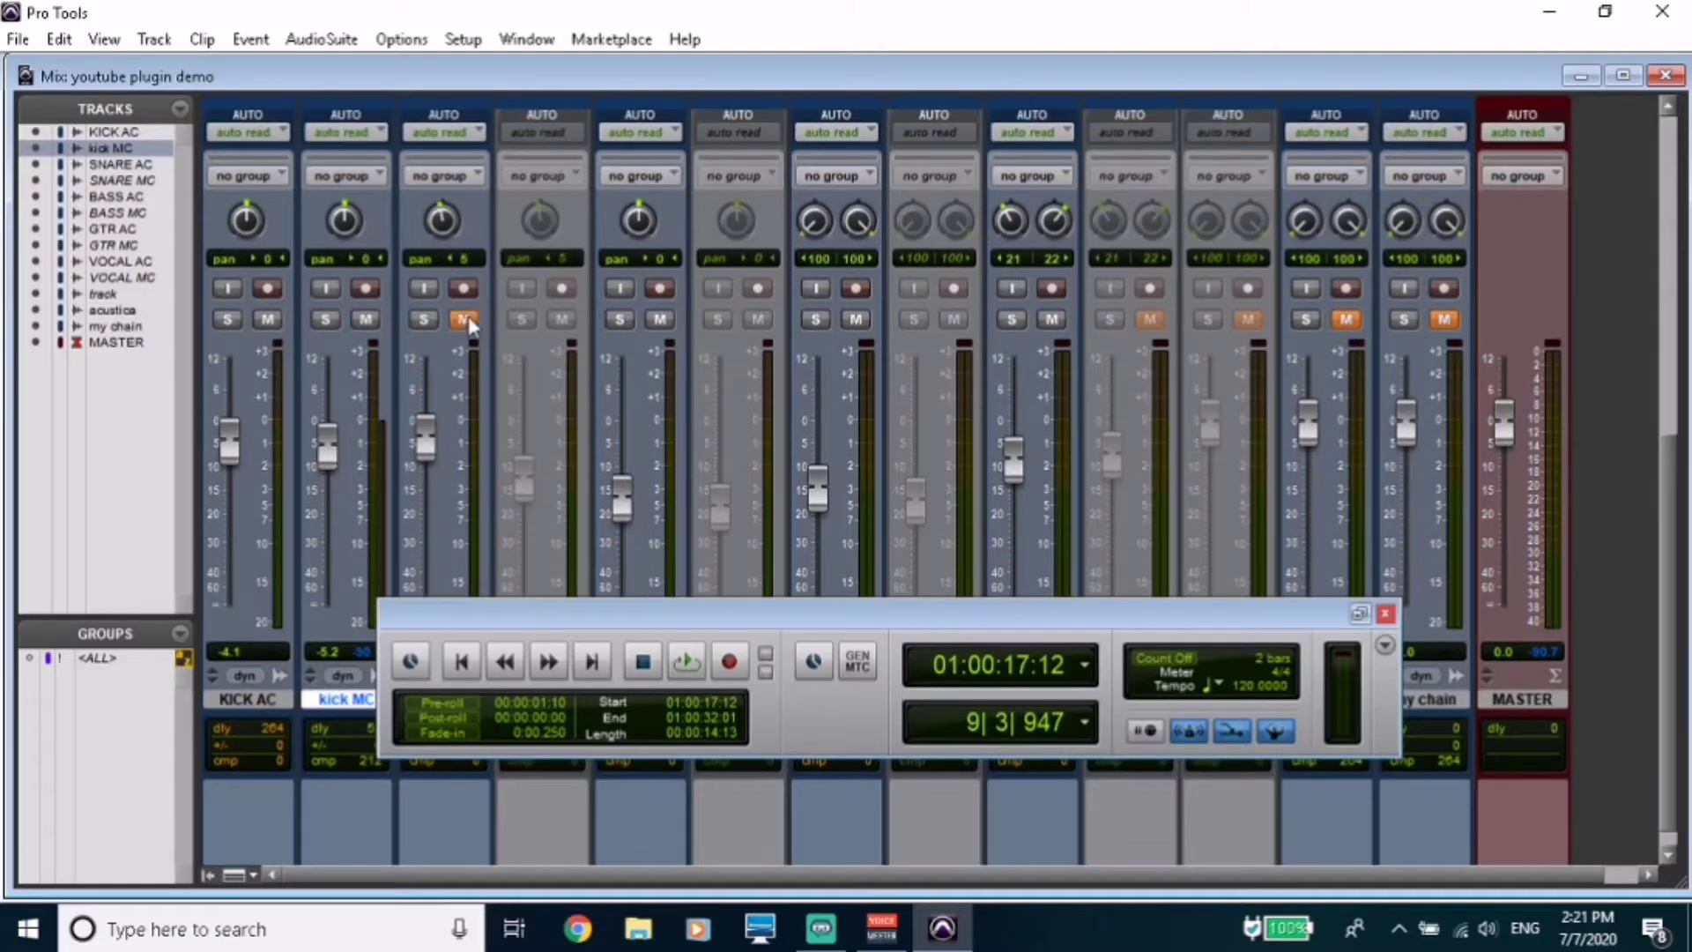
{"action": "left_click", "coordinate": [655, 320]}
{"action": "left_click", "coordinate": [1045, 316]}
{"action": "left_click_drag", "start_coordinate": [917, 607], "coordinate": [1098, 805]}
{"action": "scroll", "coordinate": [899, 511], "scroll_direction": "up", "scroll_amount": 4}
{"action": "left_click_drag", "start_coordinate": [897, 508], "coordinate": [897, 507]}
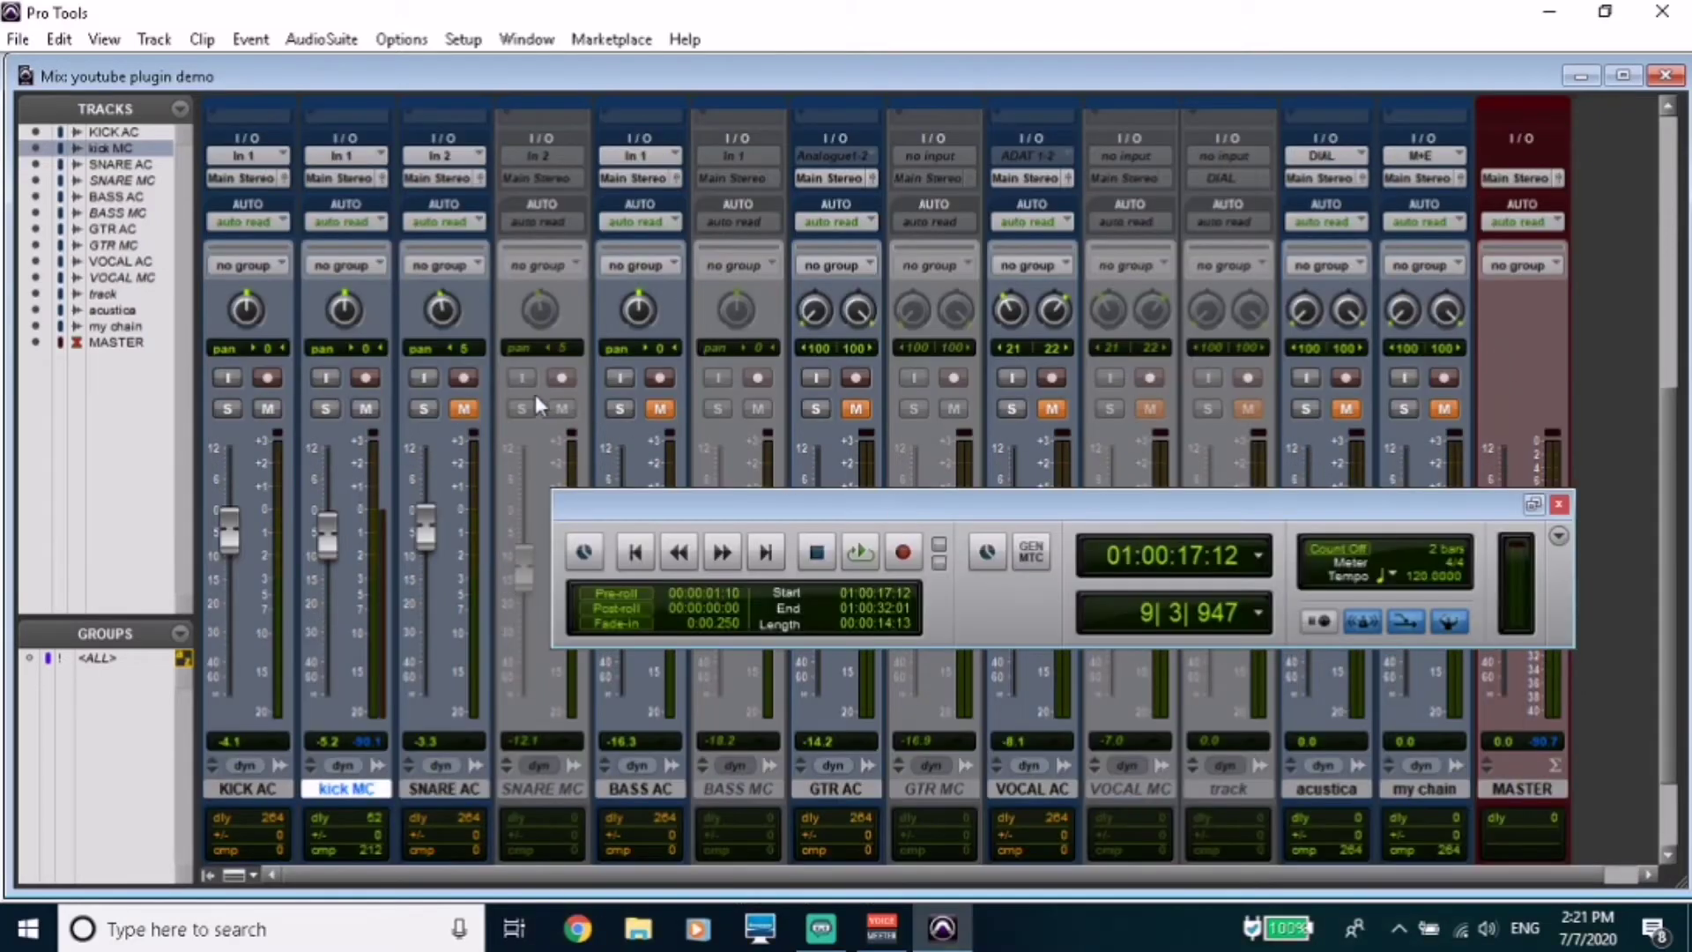
Compare KICK AC with kick MC during playback by alternating their mutes, leaving KICK AC unmuted and kick MC muted.
{"action": "left_click", "coordinate": [266, 409]}
{"action": "key", "text": "space"}
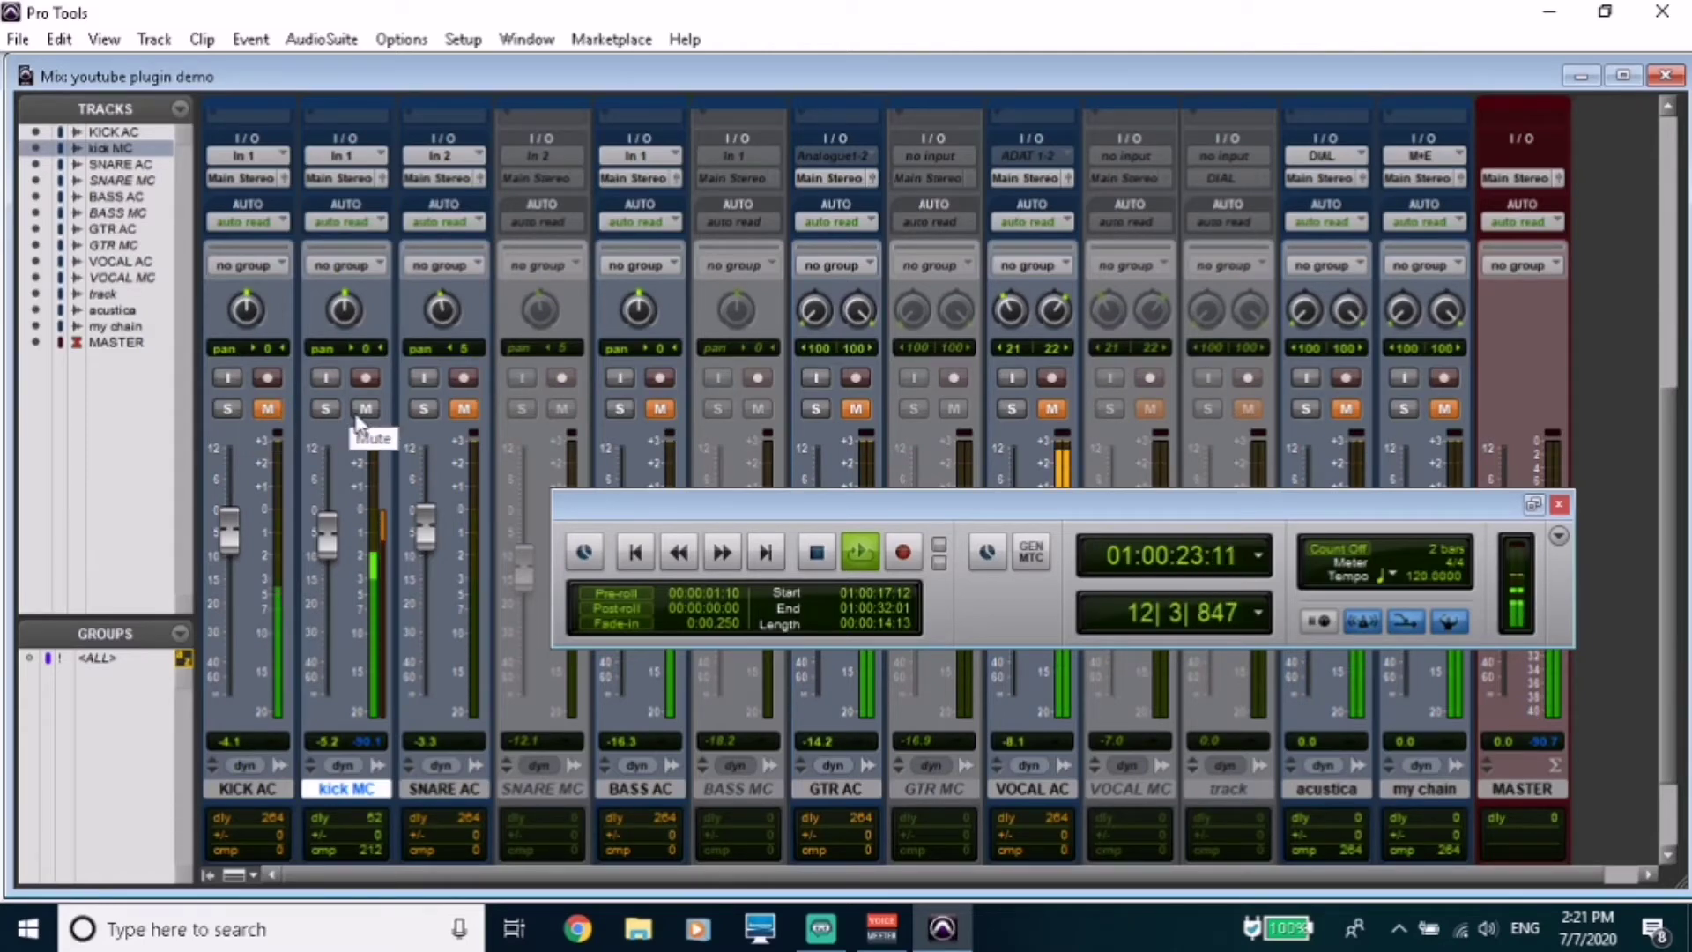
{"action": "left_click", "coordinate": [267, 409]}
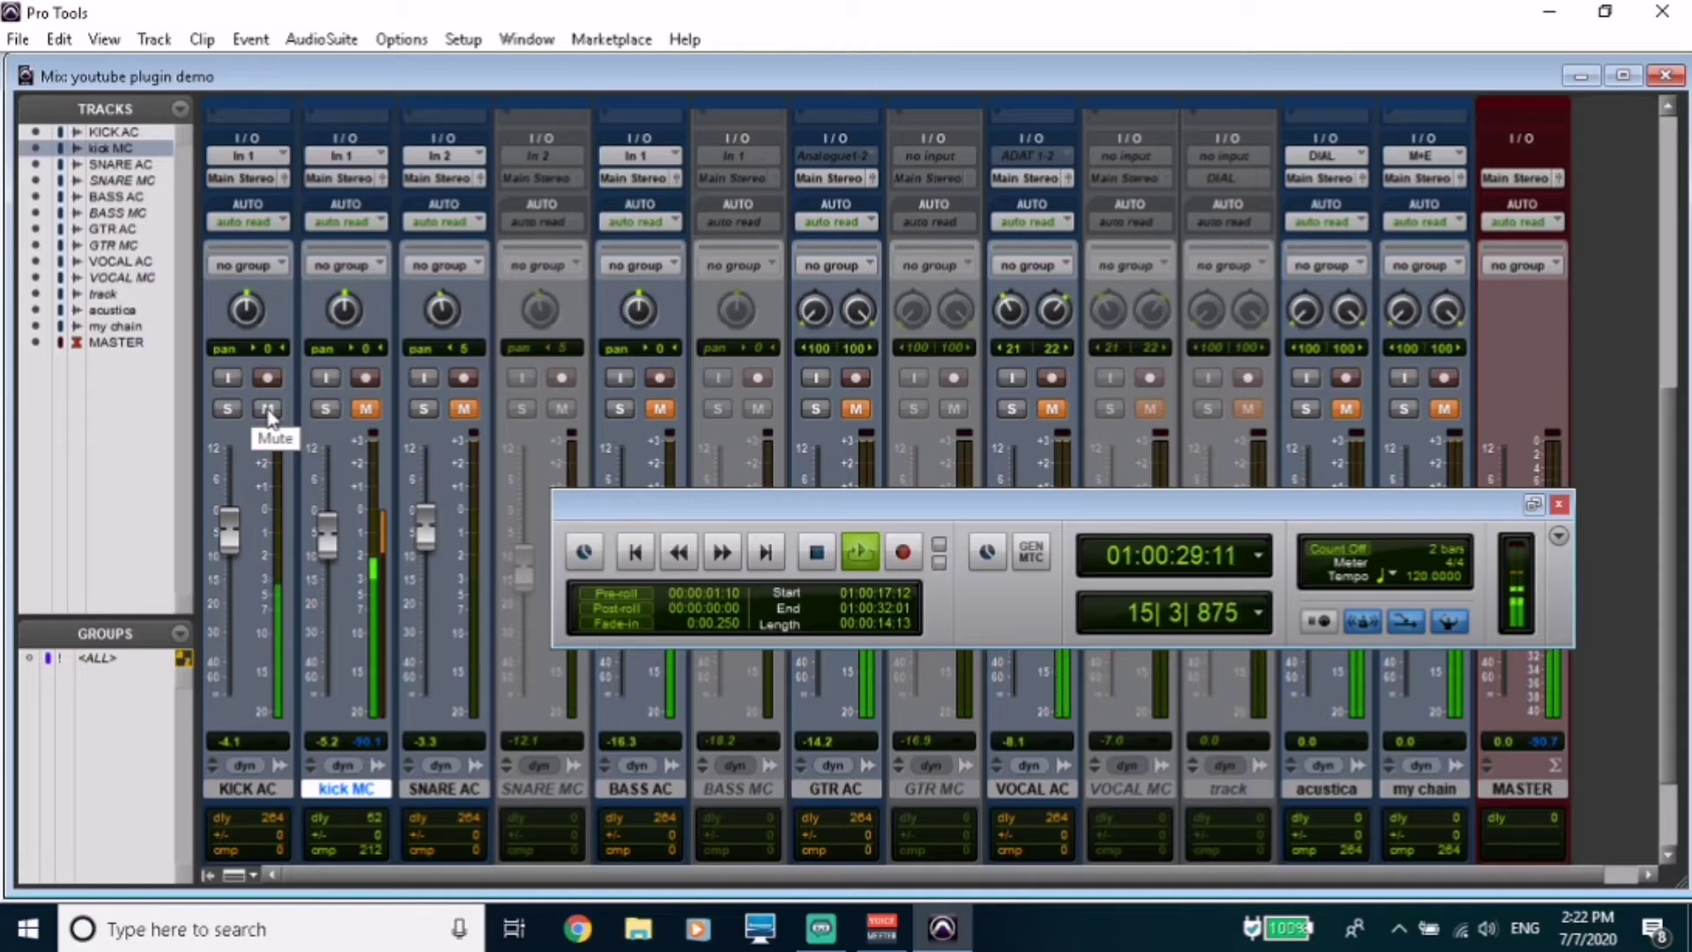
{"action": "left_click", "coordinate": [267, 409]}
{"action": "left_click", "coordinate": [366, 409]}
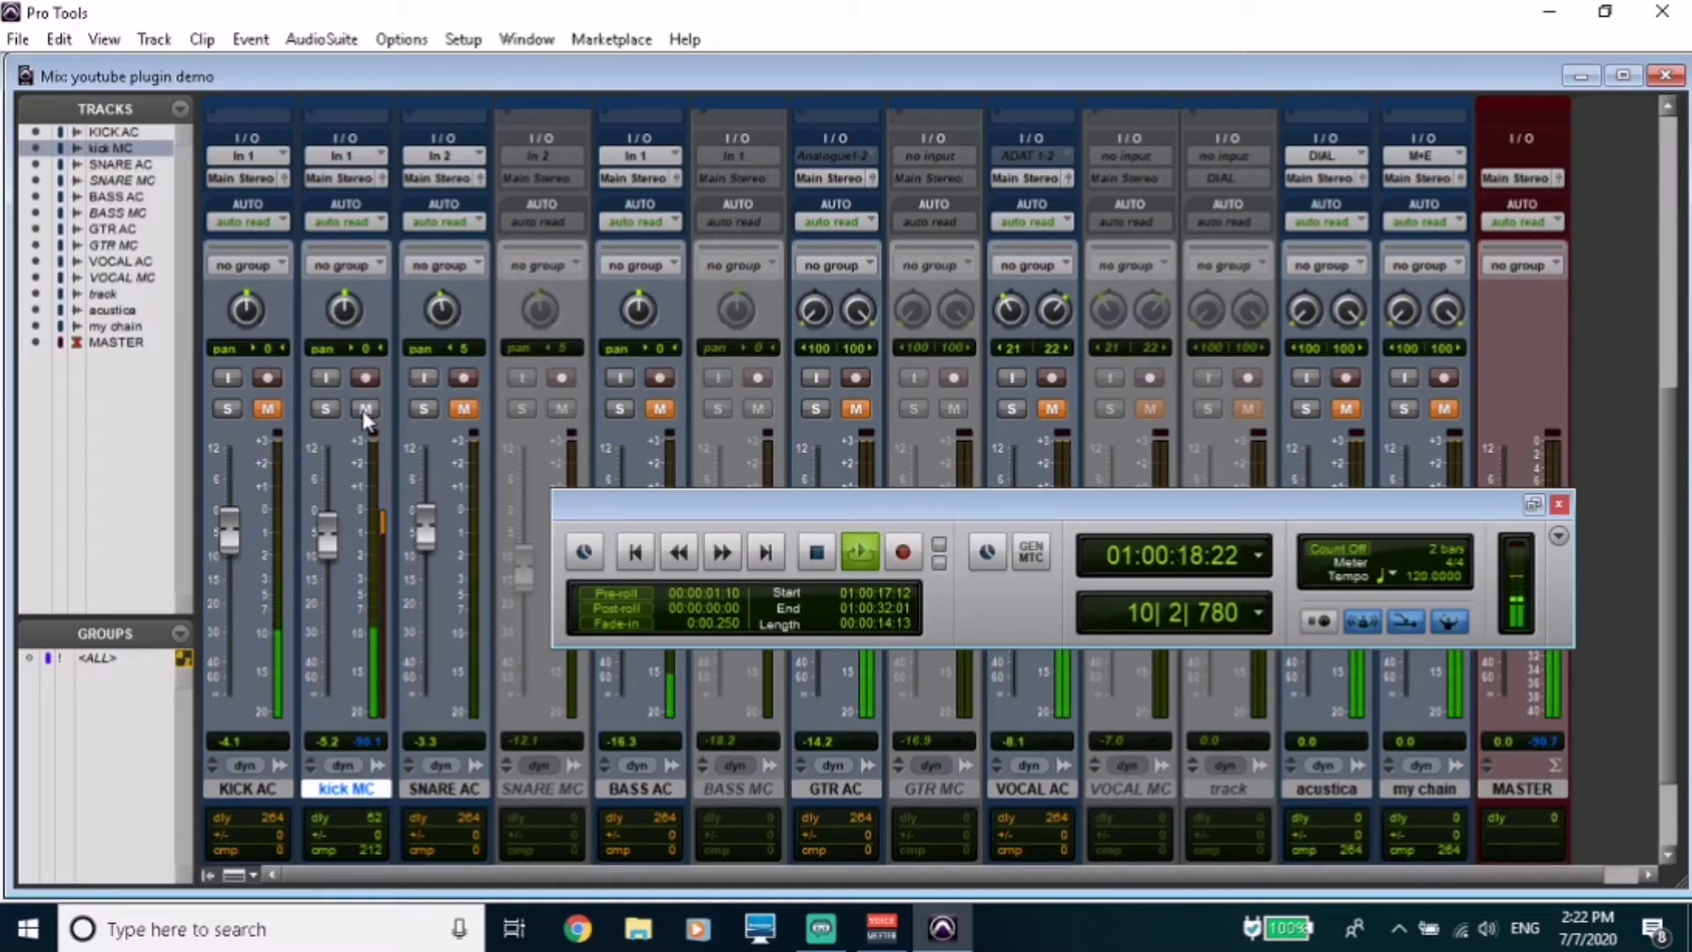
{"action": "left_click", "coordinate": [366, 409]}
{"action": "left_click", "coordinate": [267, 409]}
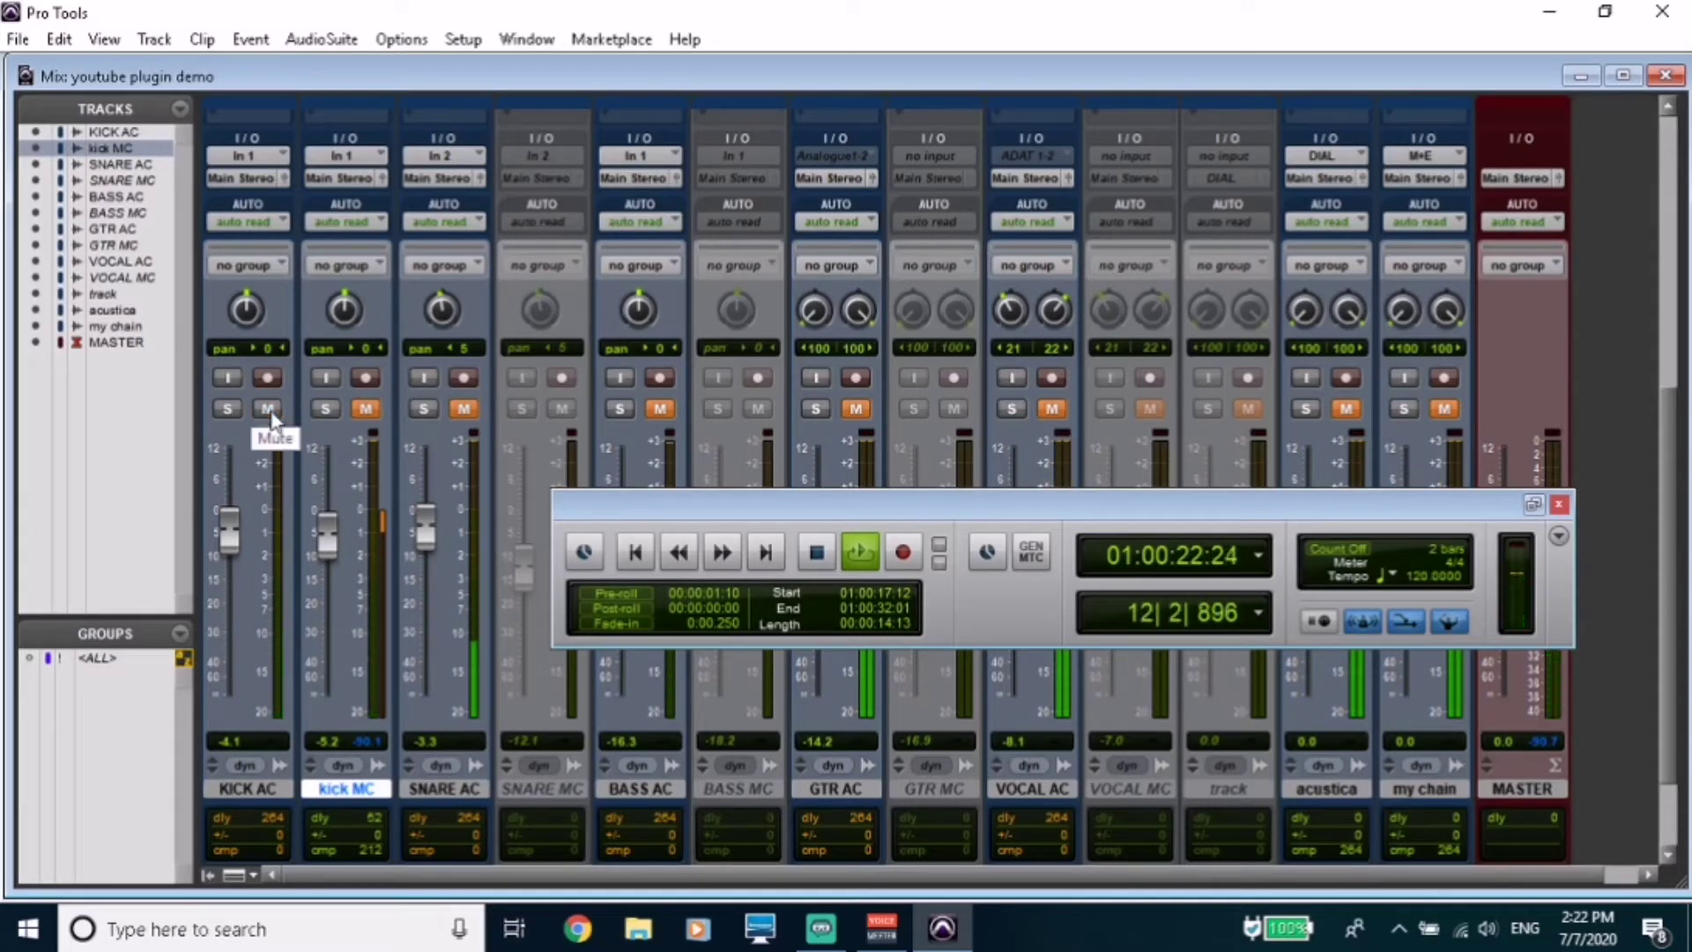
{"action": "left_click", "coordinate": [267, 409]}
{"action": "left_click", "coordinate": [356, 411]}
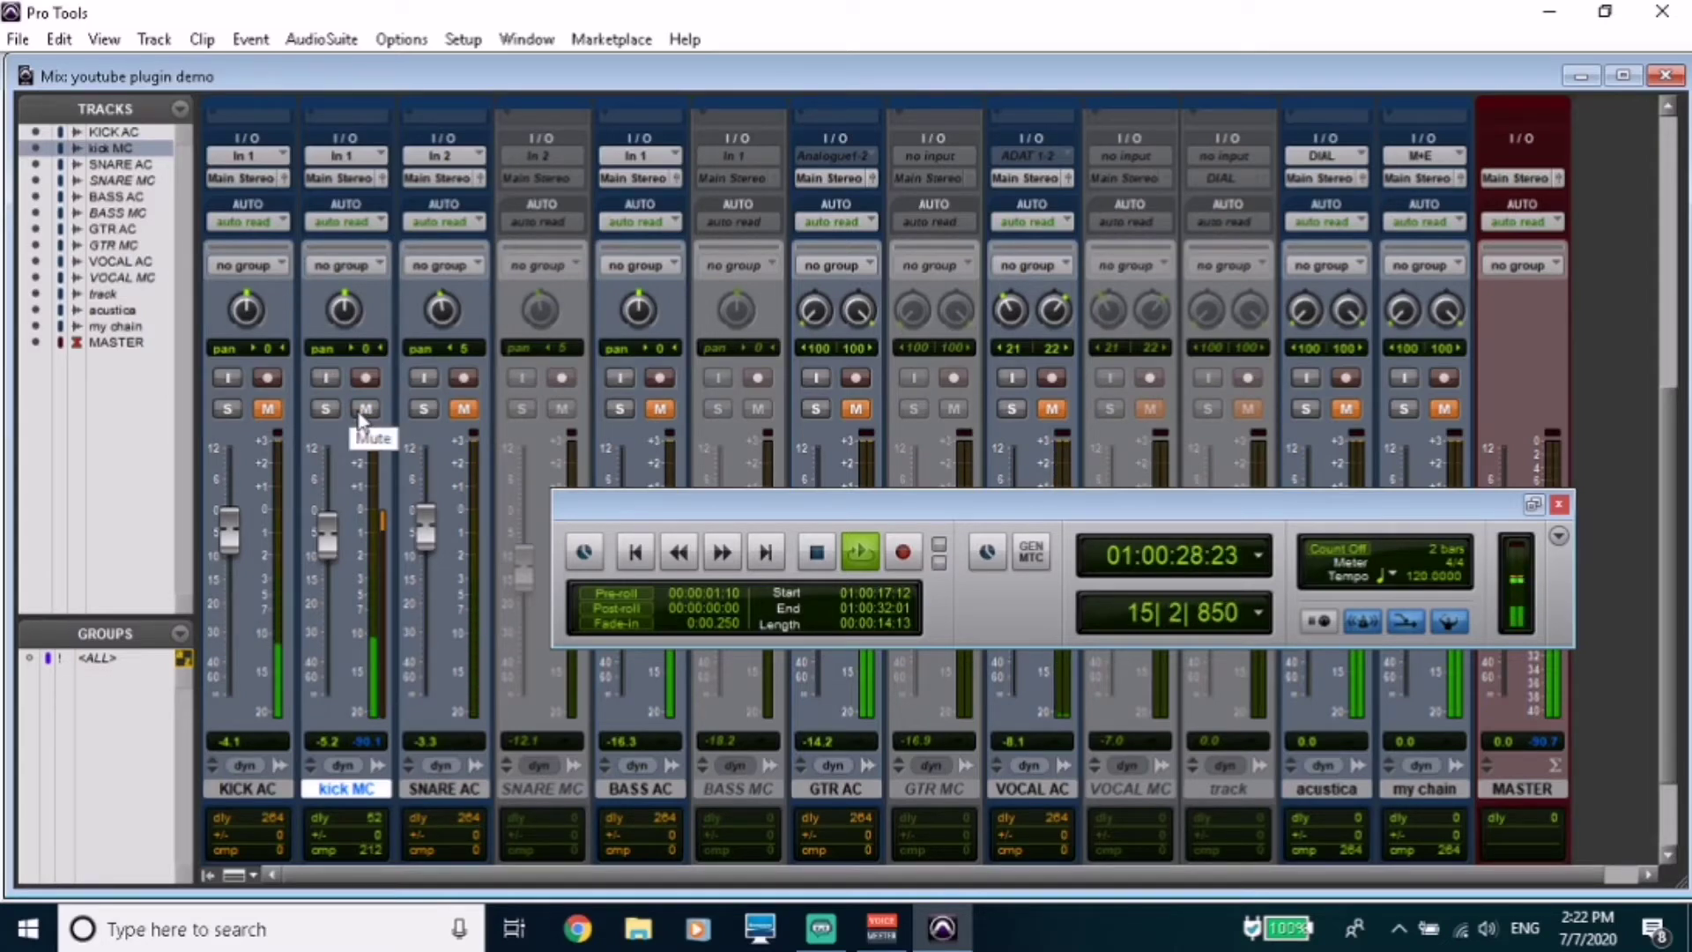
{"action": "left_click", "coordinate": [364, 411]}
{"action": "left_click", "coordinate": [269, 410]}
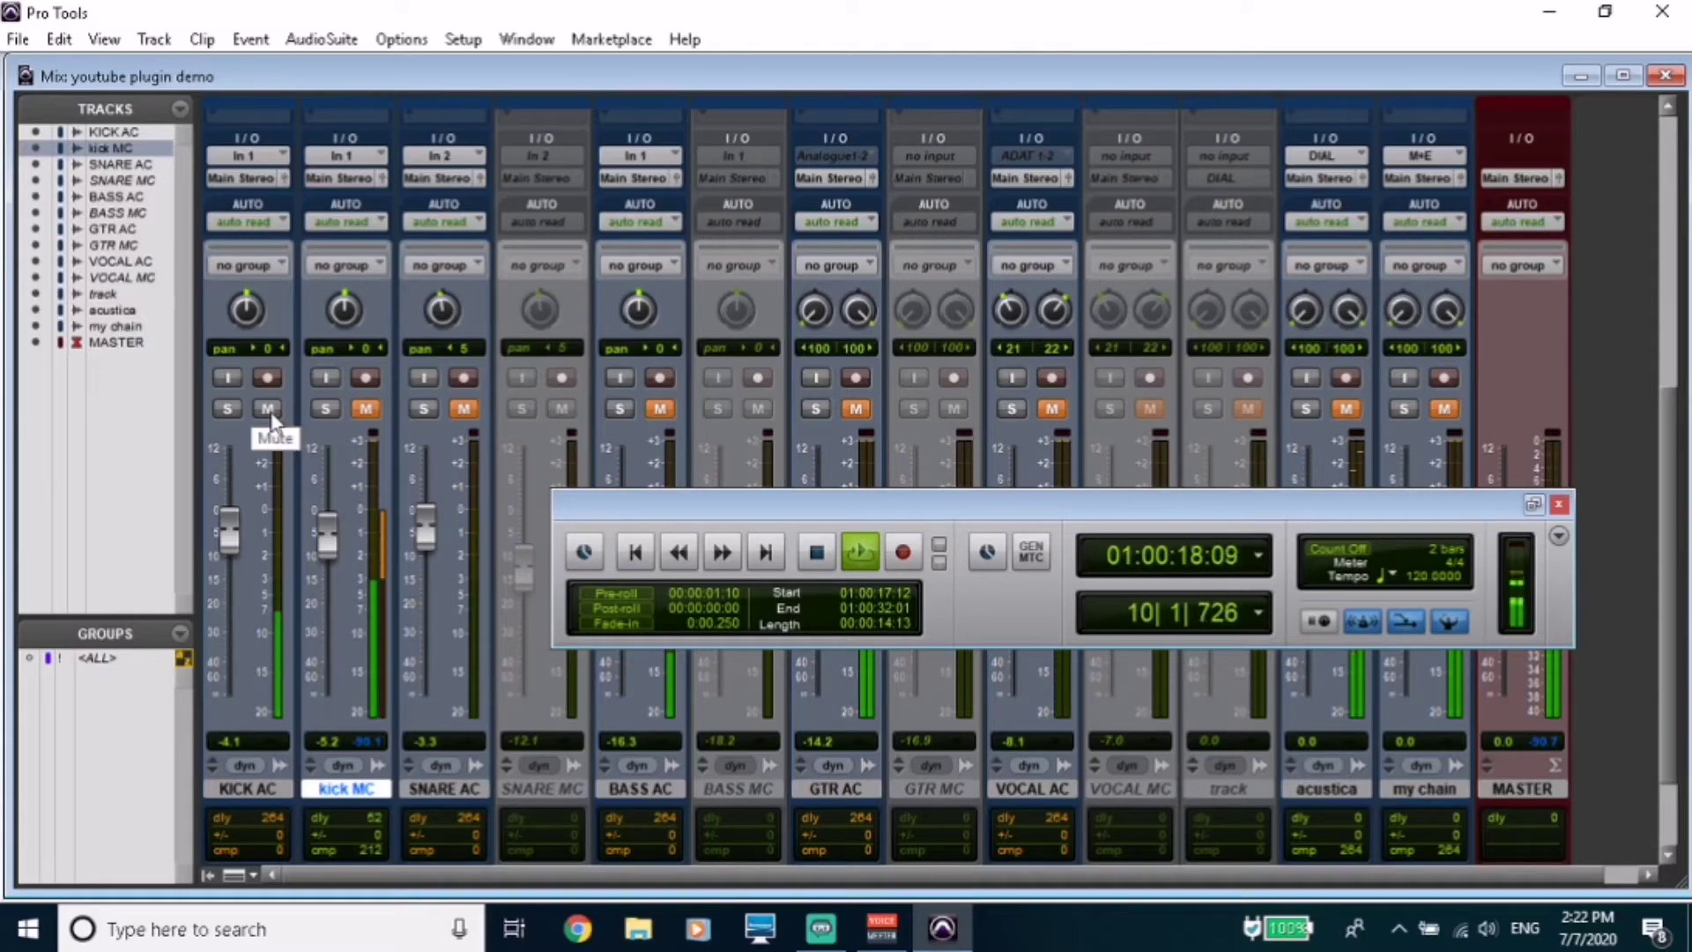
{"action": "key", "text": "space"}
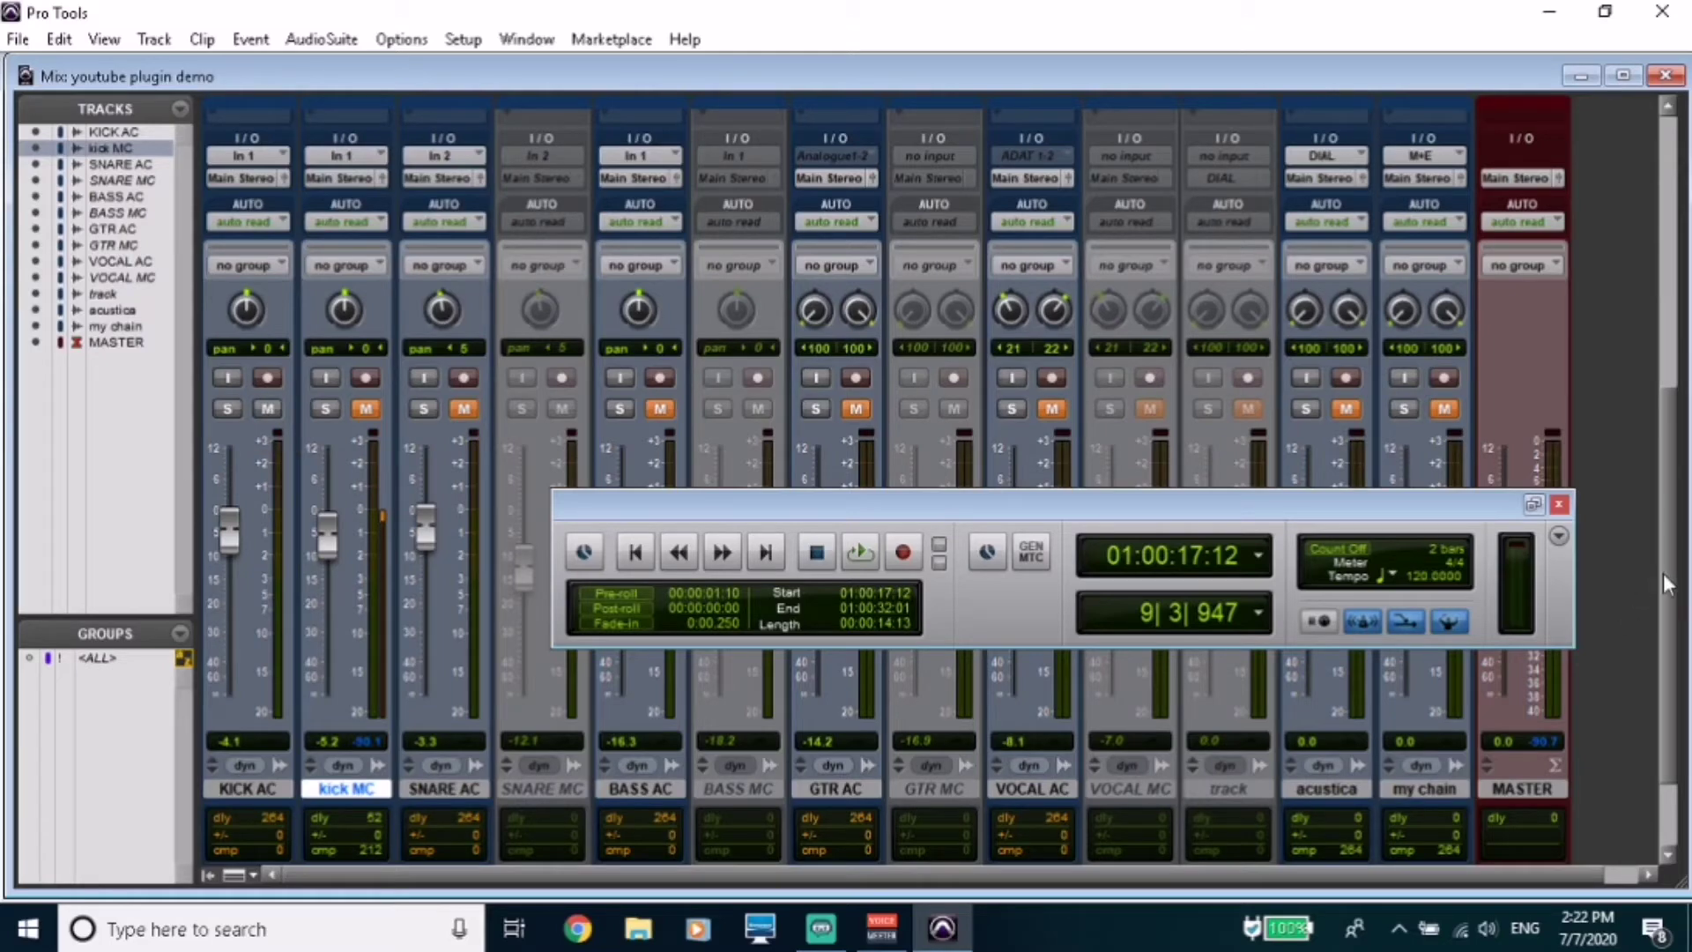
Make the inactive SNARE MC track active.
{"action": "left_click_drag", "start_coordinate": [1666, 584], "coordinate": [1616, 221]}
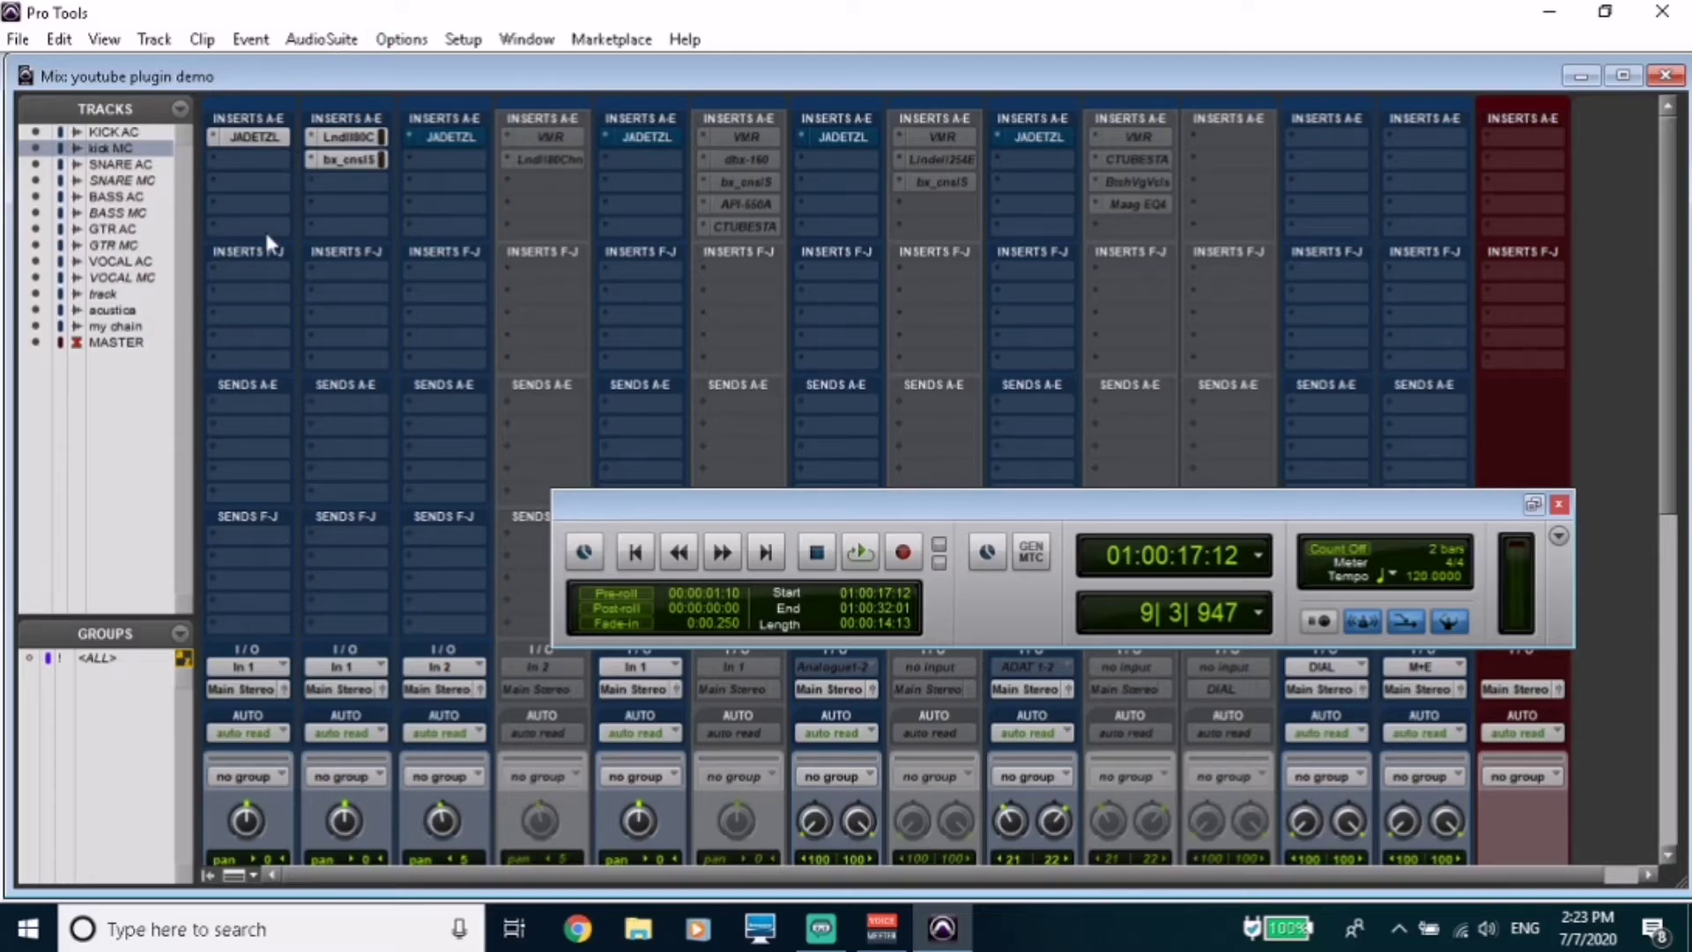
{"action": "scroll", "coordinate": [1663, 325], "scroll_direction": "down", "scroll_amount": 5}
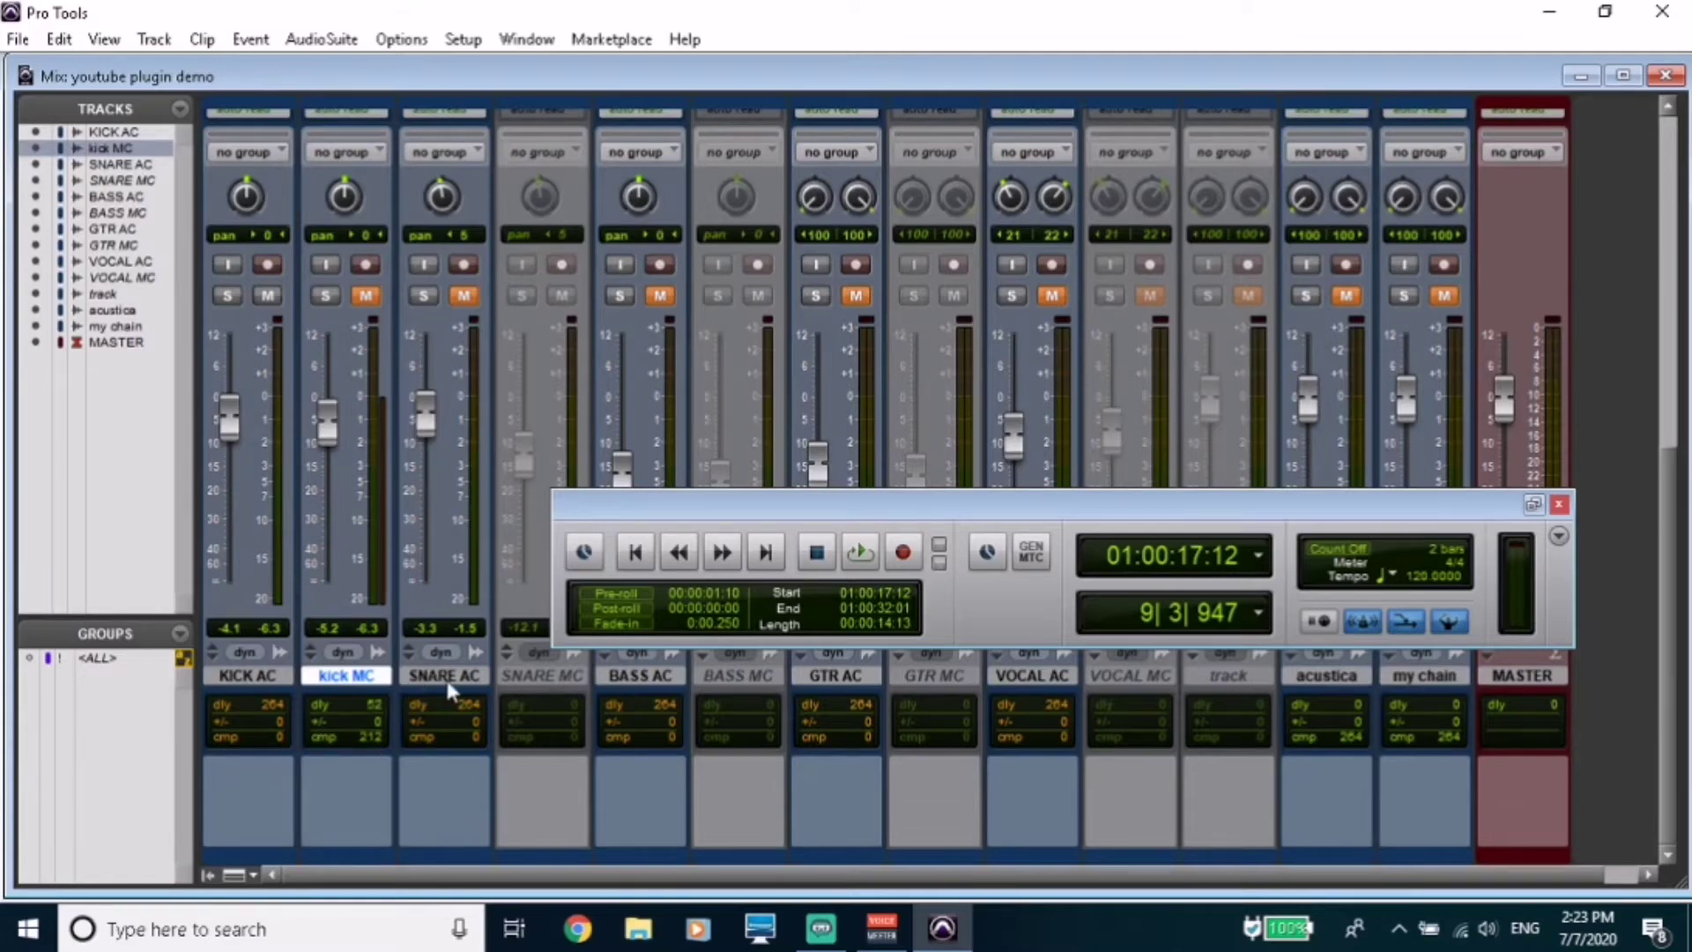
{"action": "left_click", "coordinate": [540, 677]}
{"action": "right_click", "coordinate": [541, 685]}
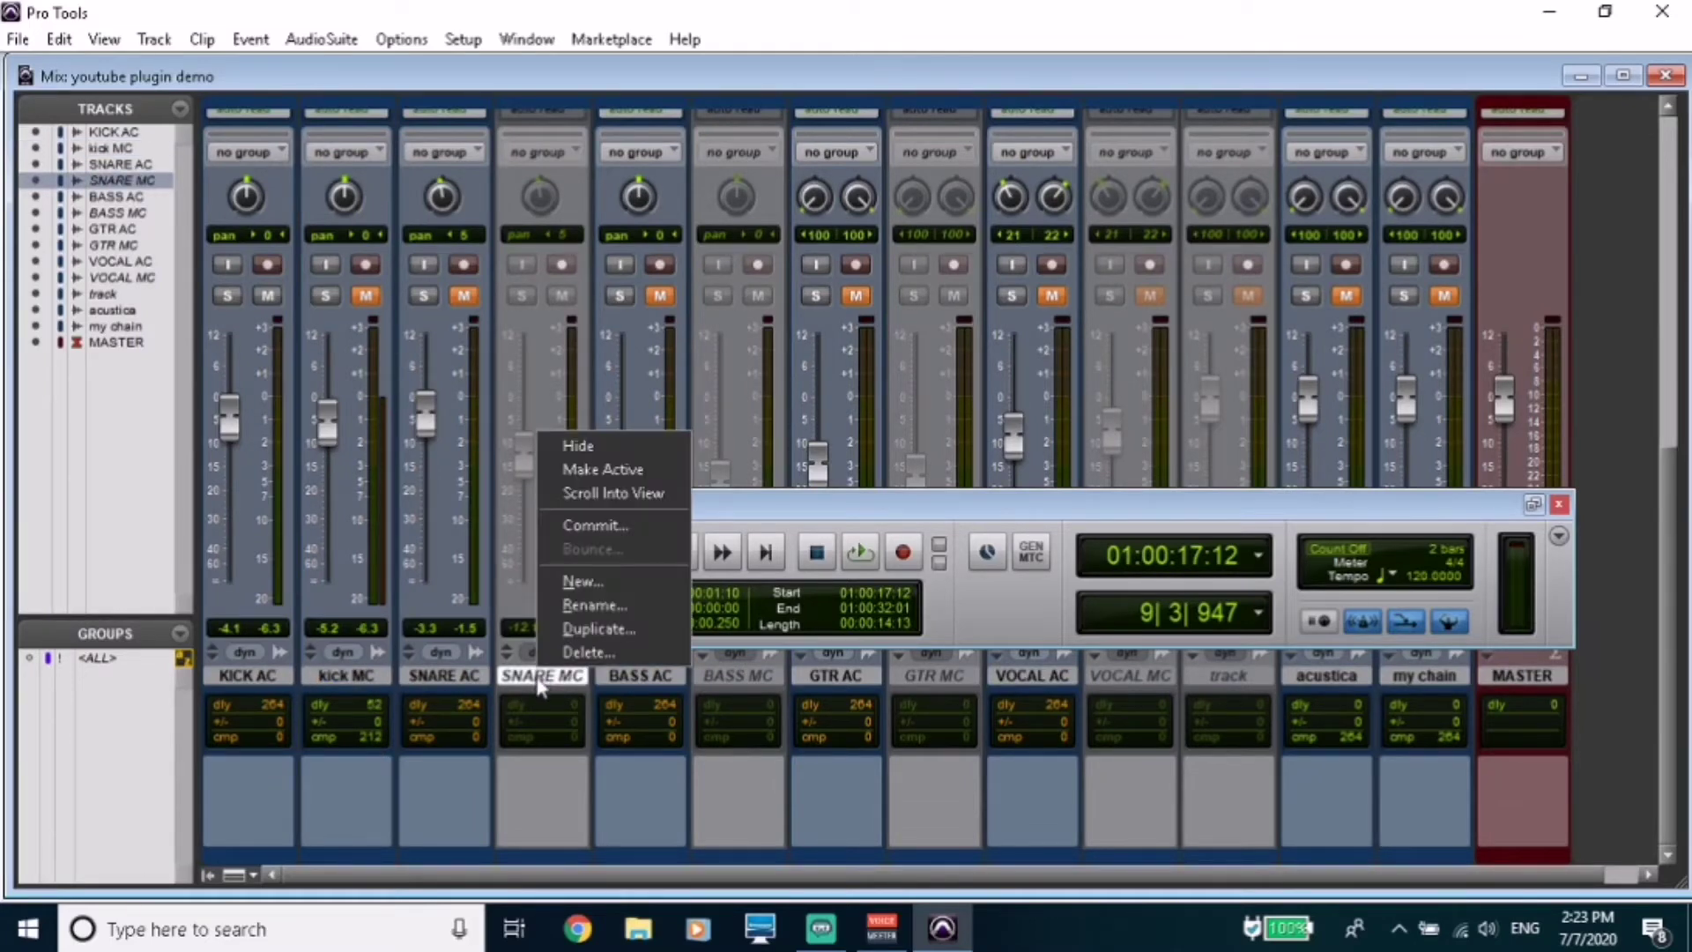
{"action": "left_click", "coordinate": [603, 469]}
Compare SNARE AC with SNARE MC during playback by alternating their mutes, leaving SNARE AC unmuted and SNARE MC muted.
{"action": "key", "text": "space"}
{"action": "left_click", "coordinate": [464, 315]}
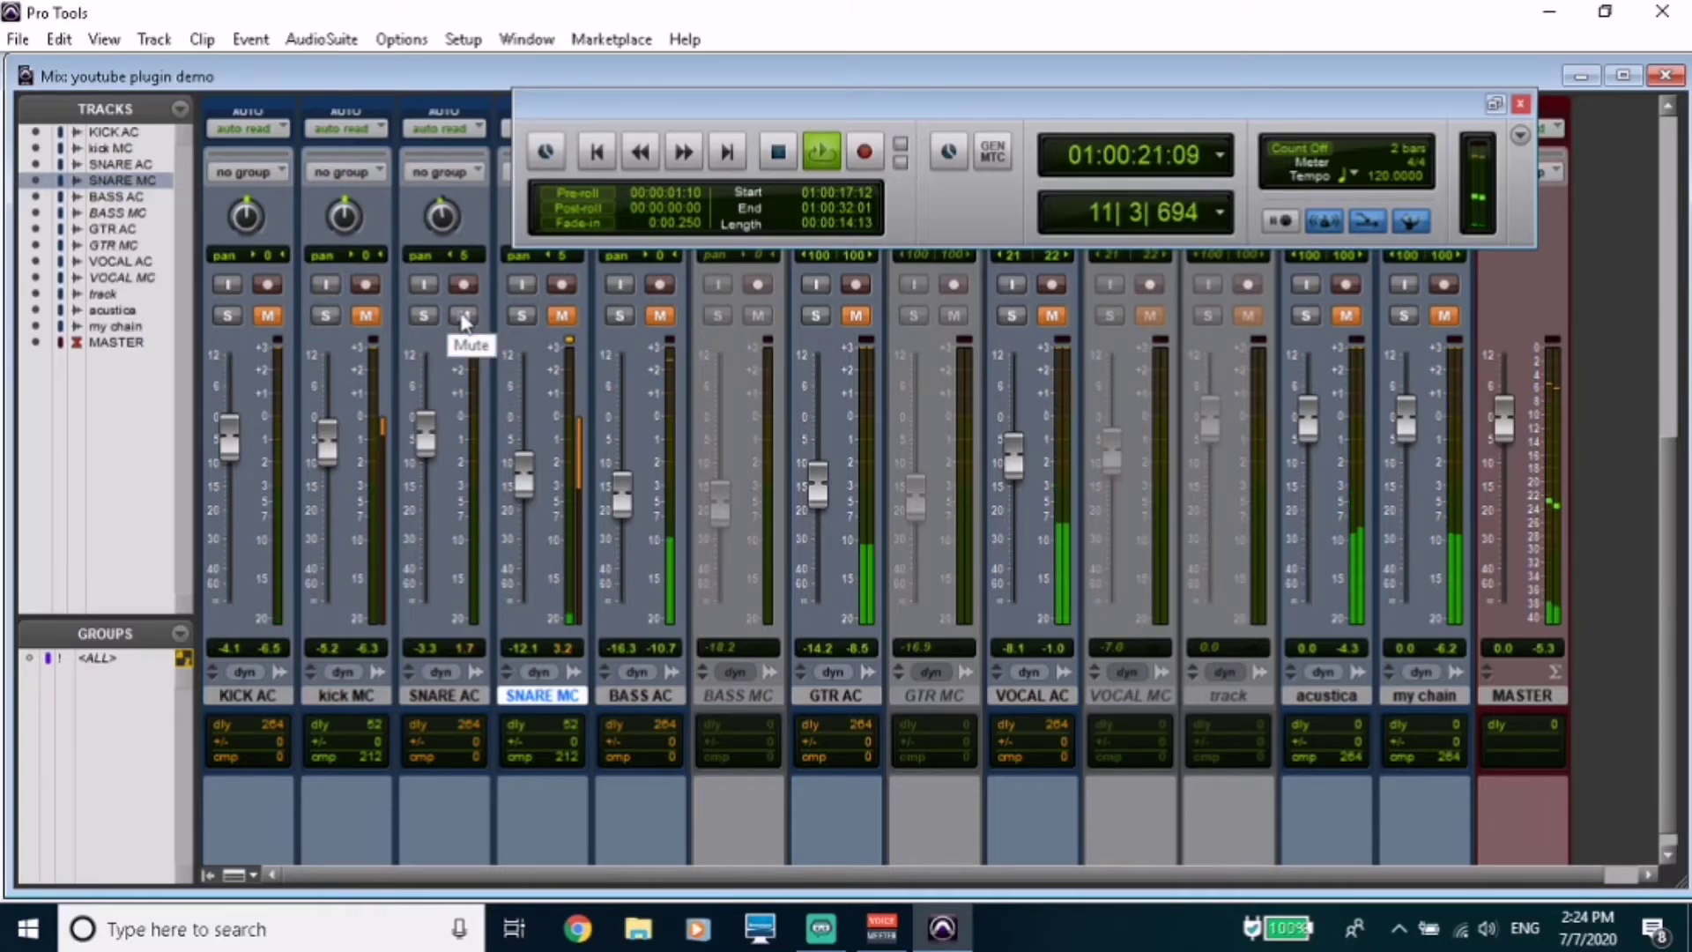
{"action": "left_click", "coordinate": [464, 316]}
{"action": "left_click", "coordinate": [562, 315]}
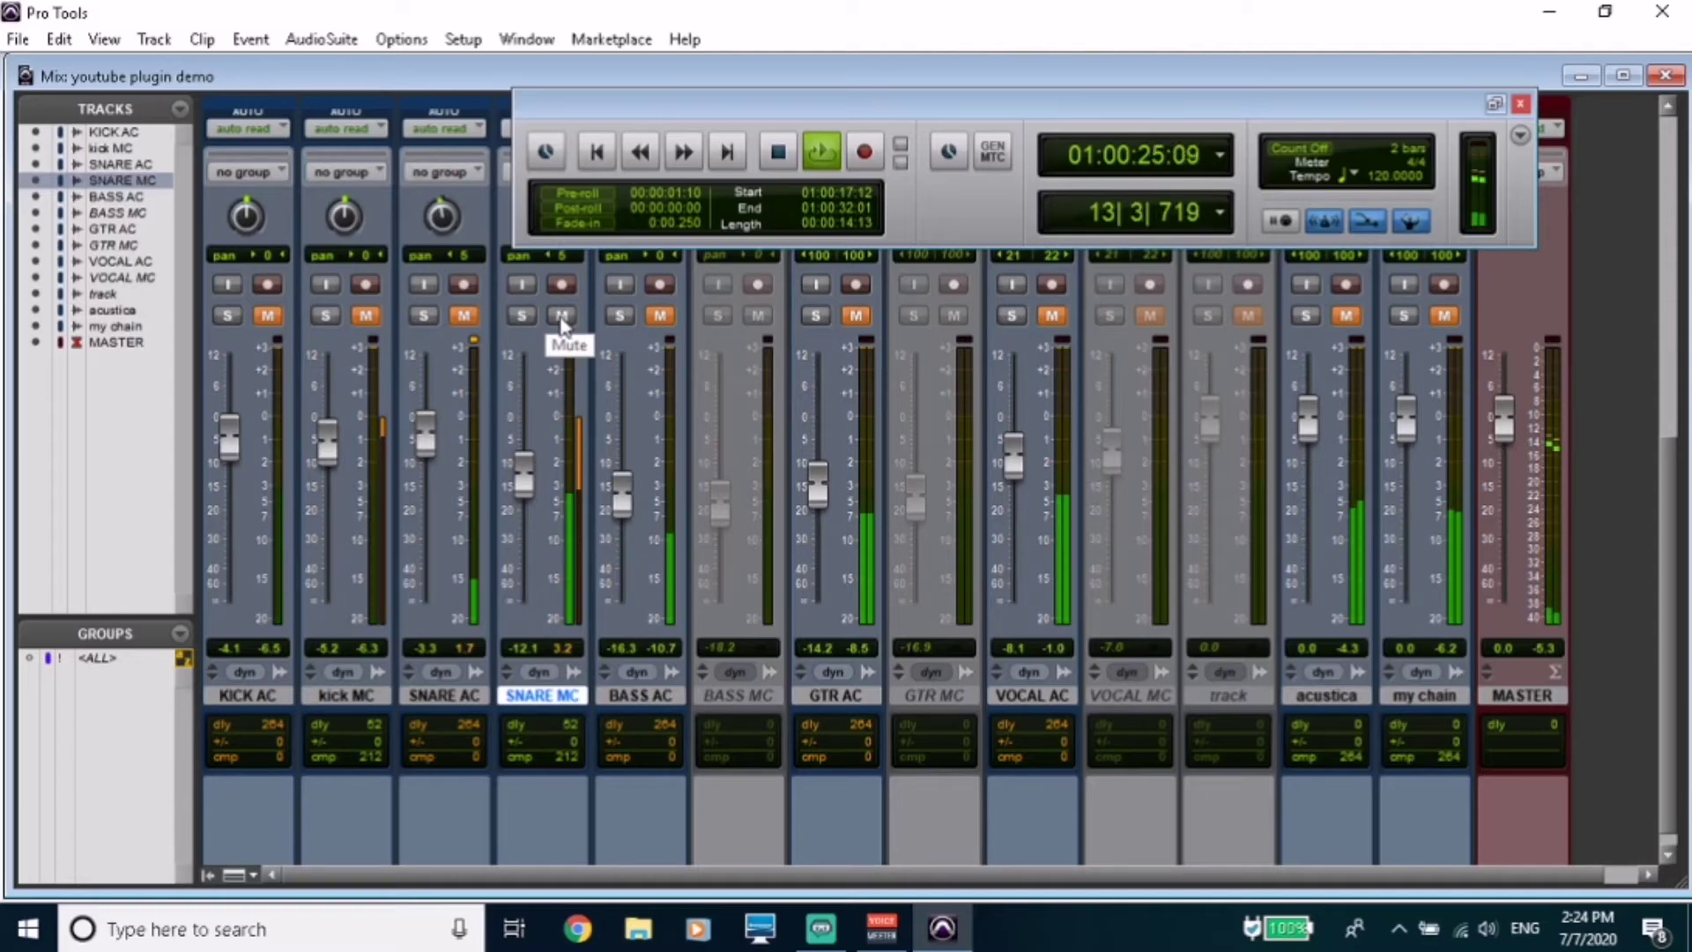
{"action": "left_click", "coordinate": [562, 315]}
{"action": "left_click", "coordinate": [464, 316]}
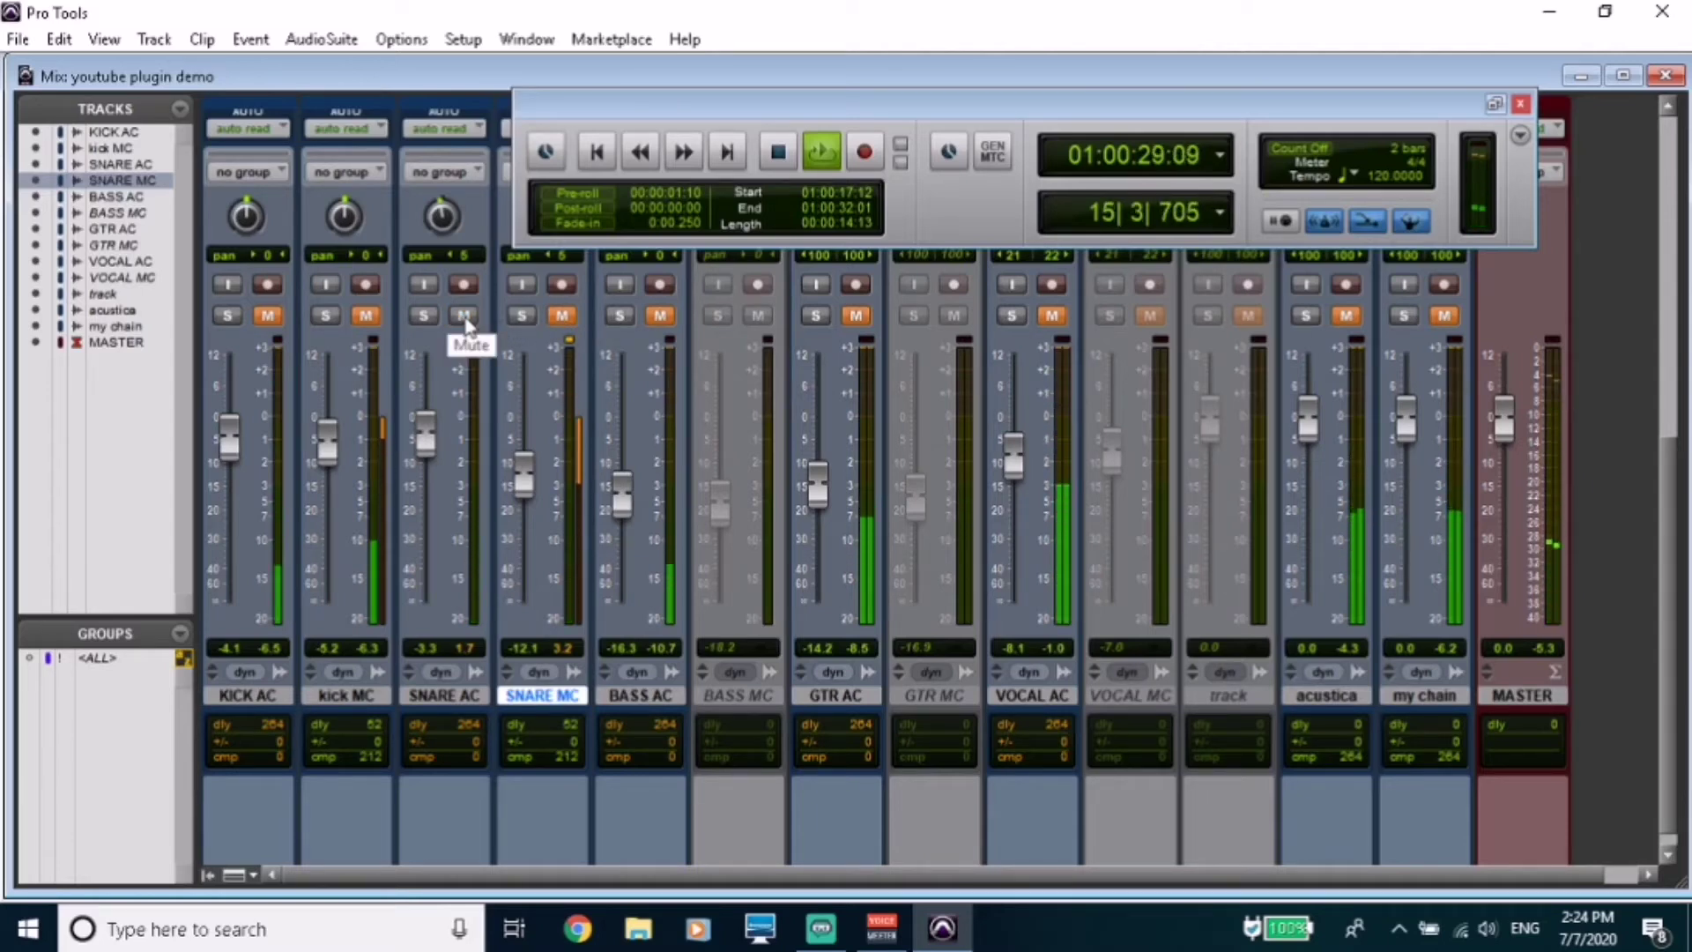
{"action": "left_click", "coordinate": [465, 316]}
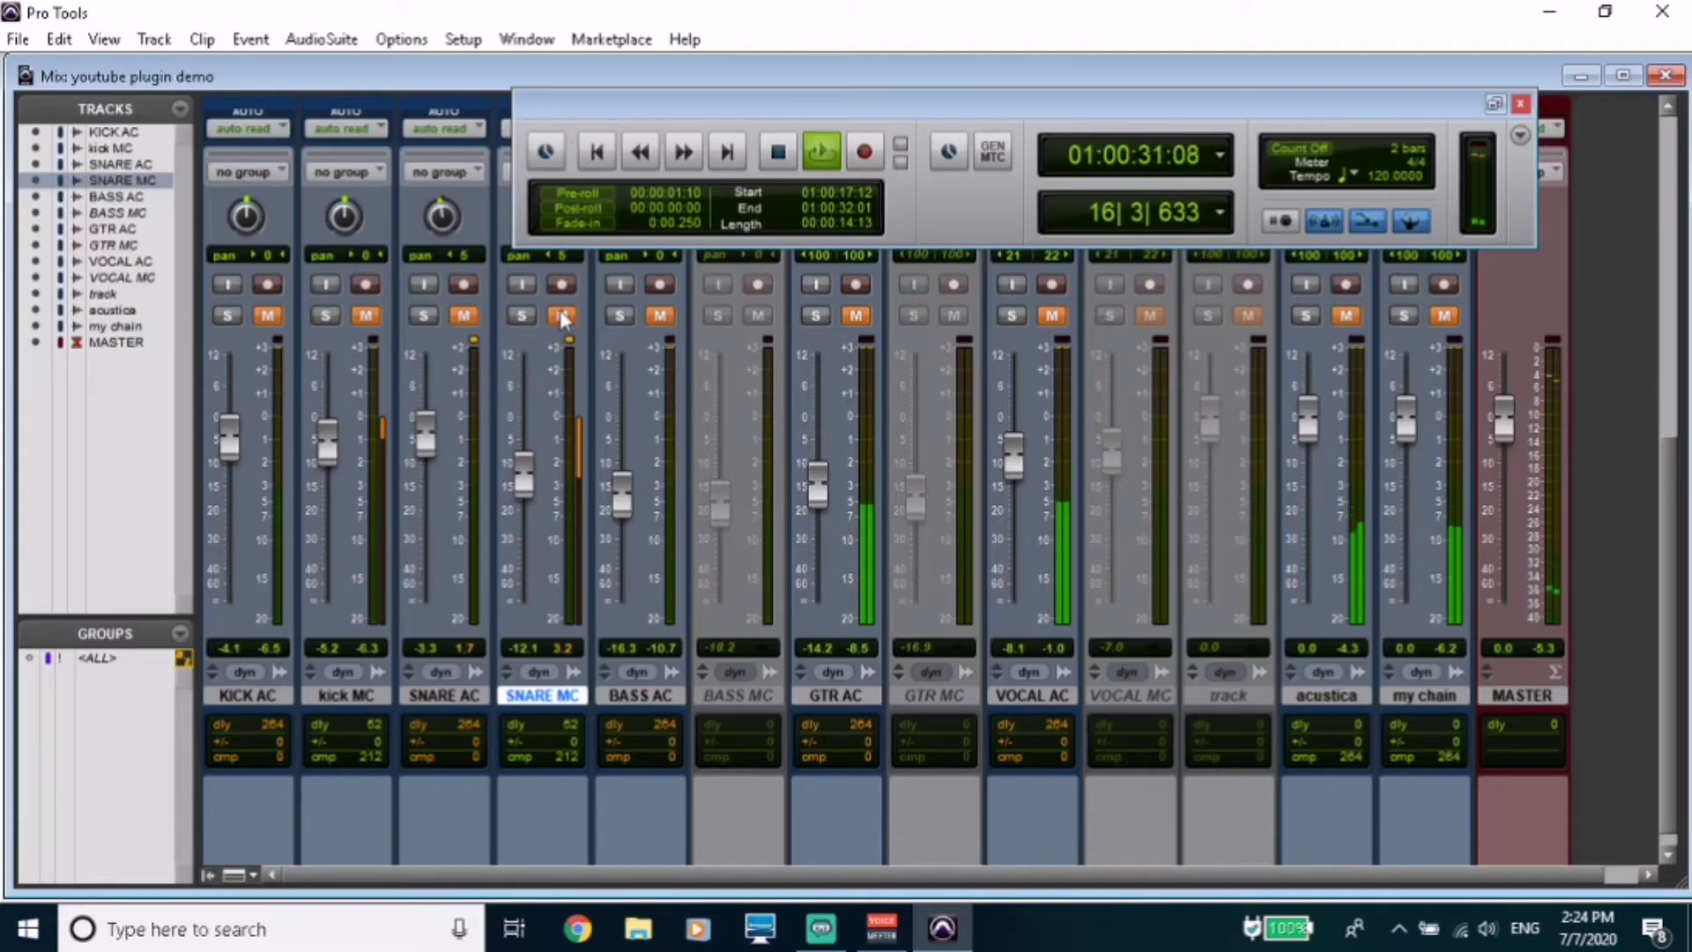
{"action": "left_click", "coordinate": [563, 316]}
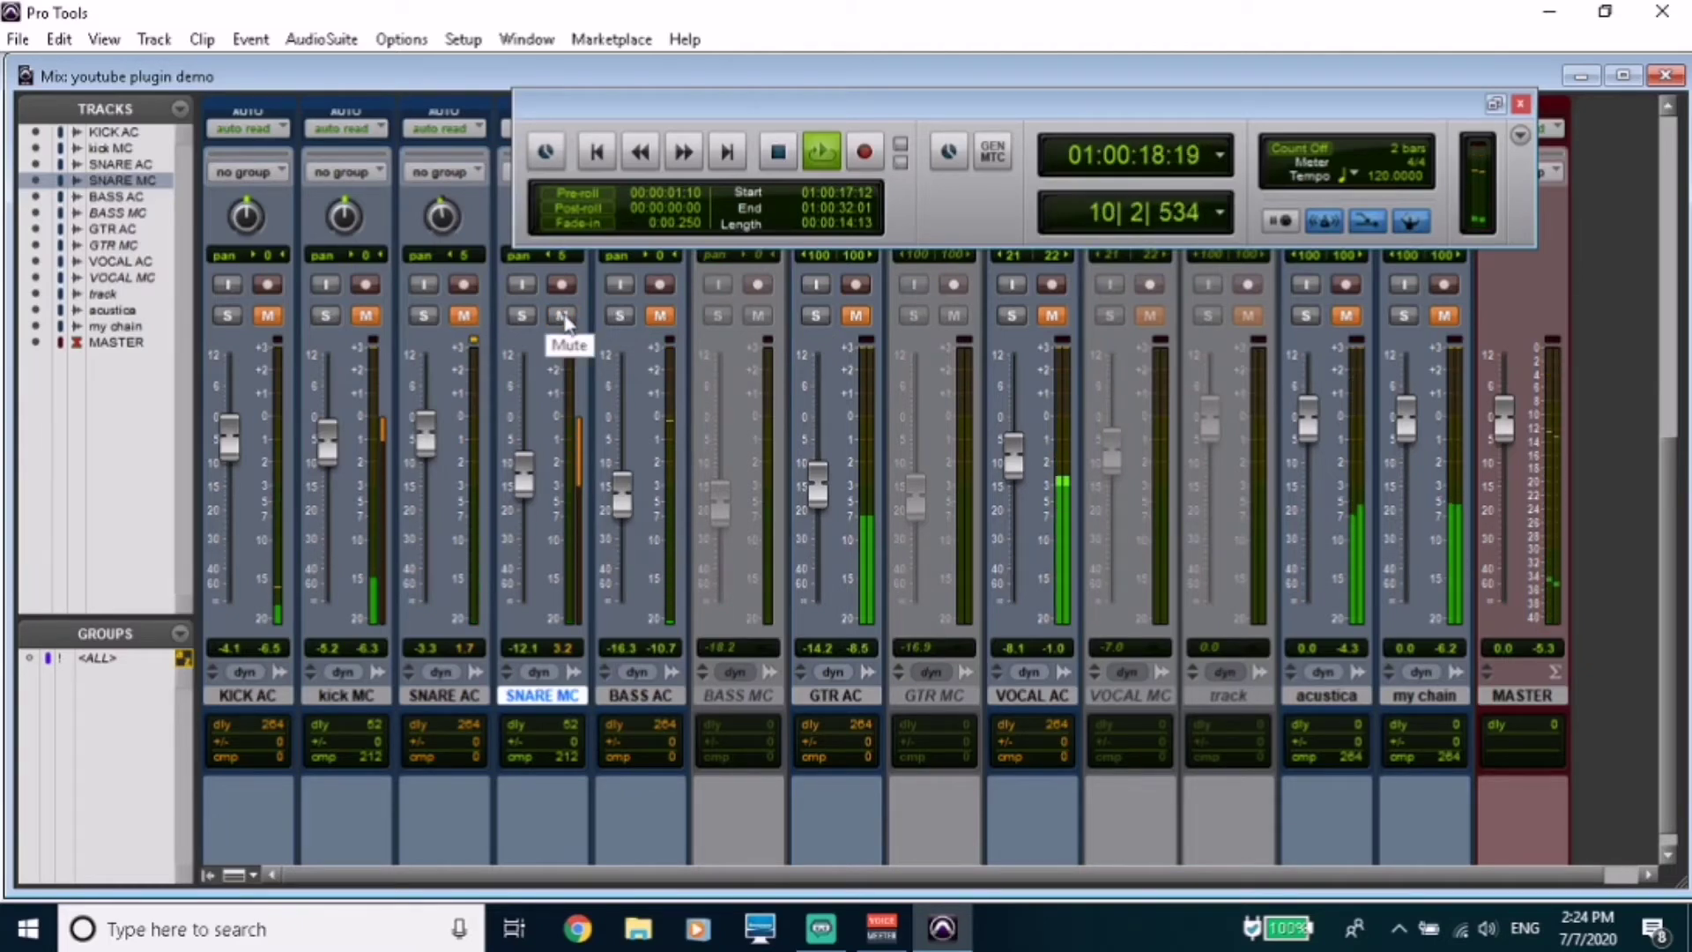
{"action": "left_click", "coordinate": [563, 316]}
{"action": "left_click", "coordinate": [465, 315]}
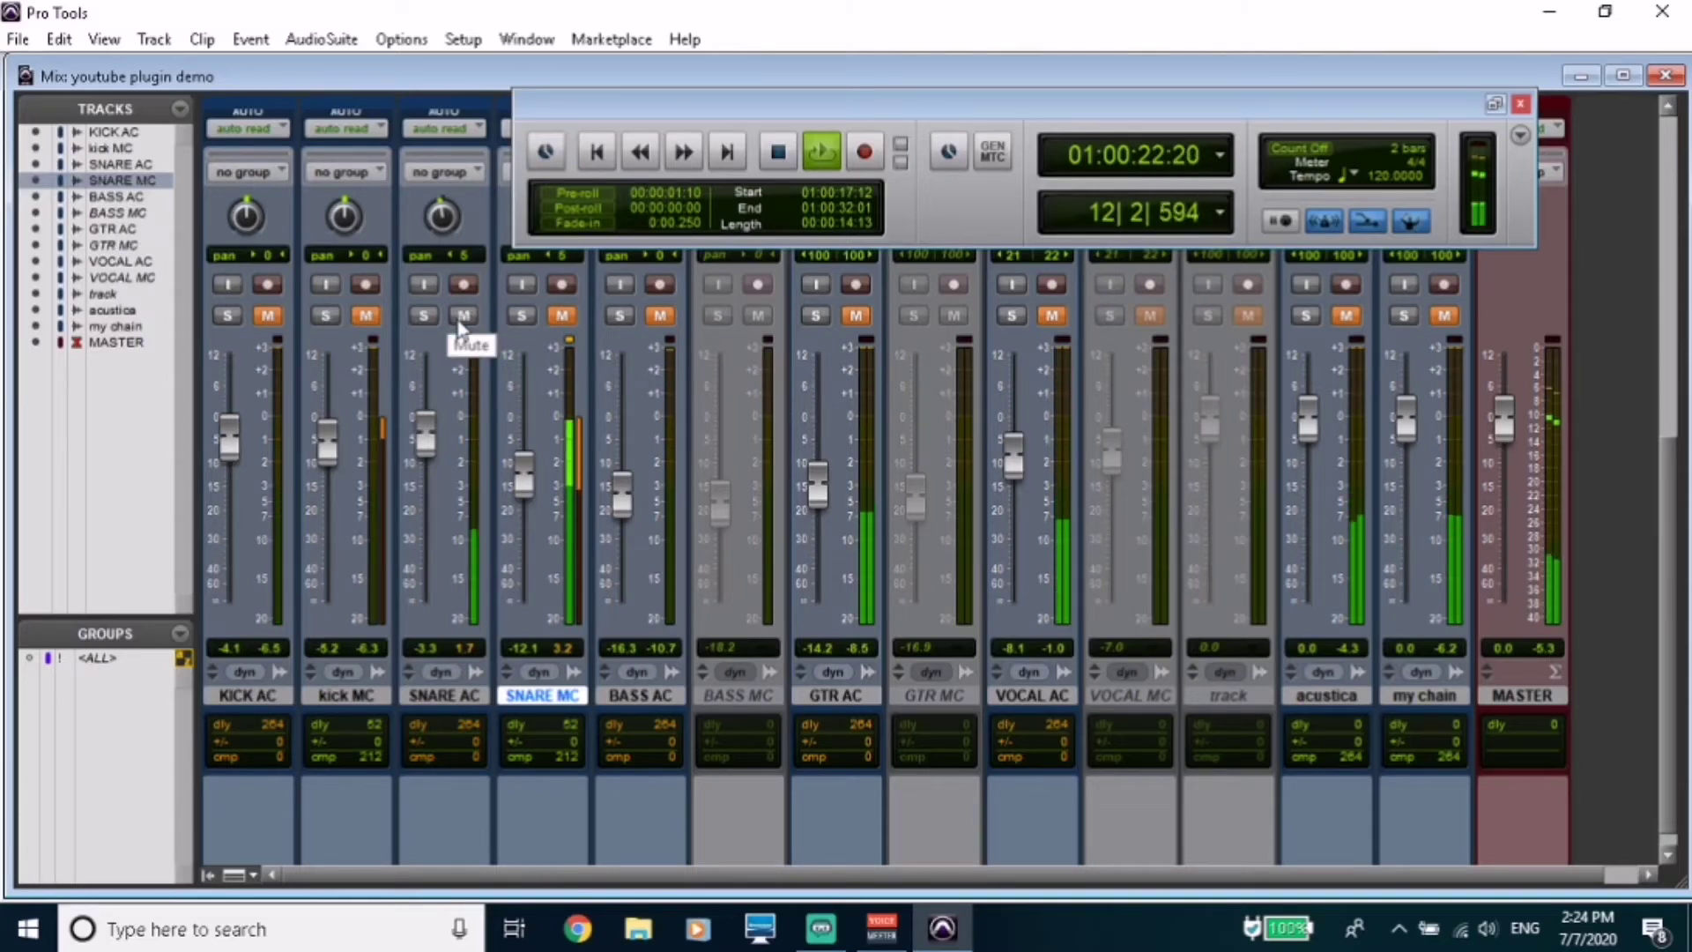
{"action": "key", "text": "space"}
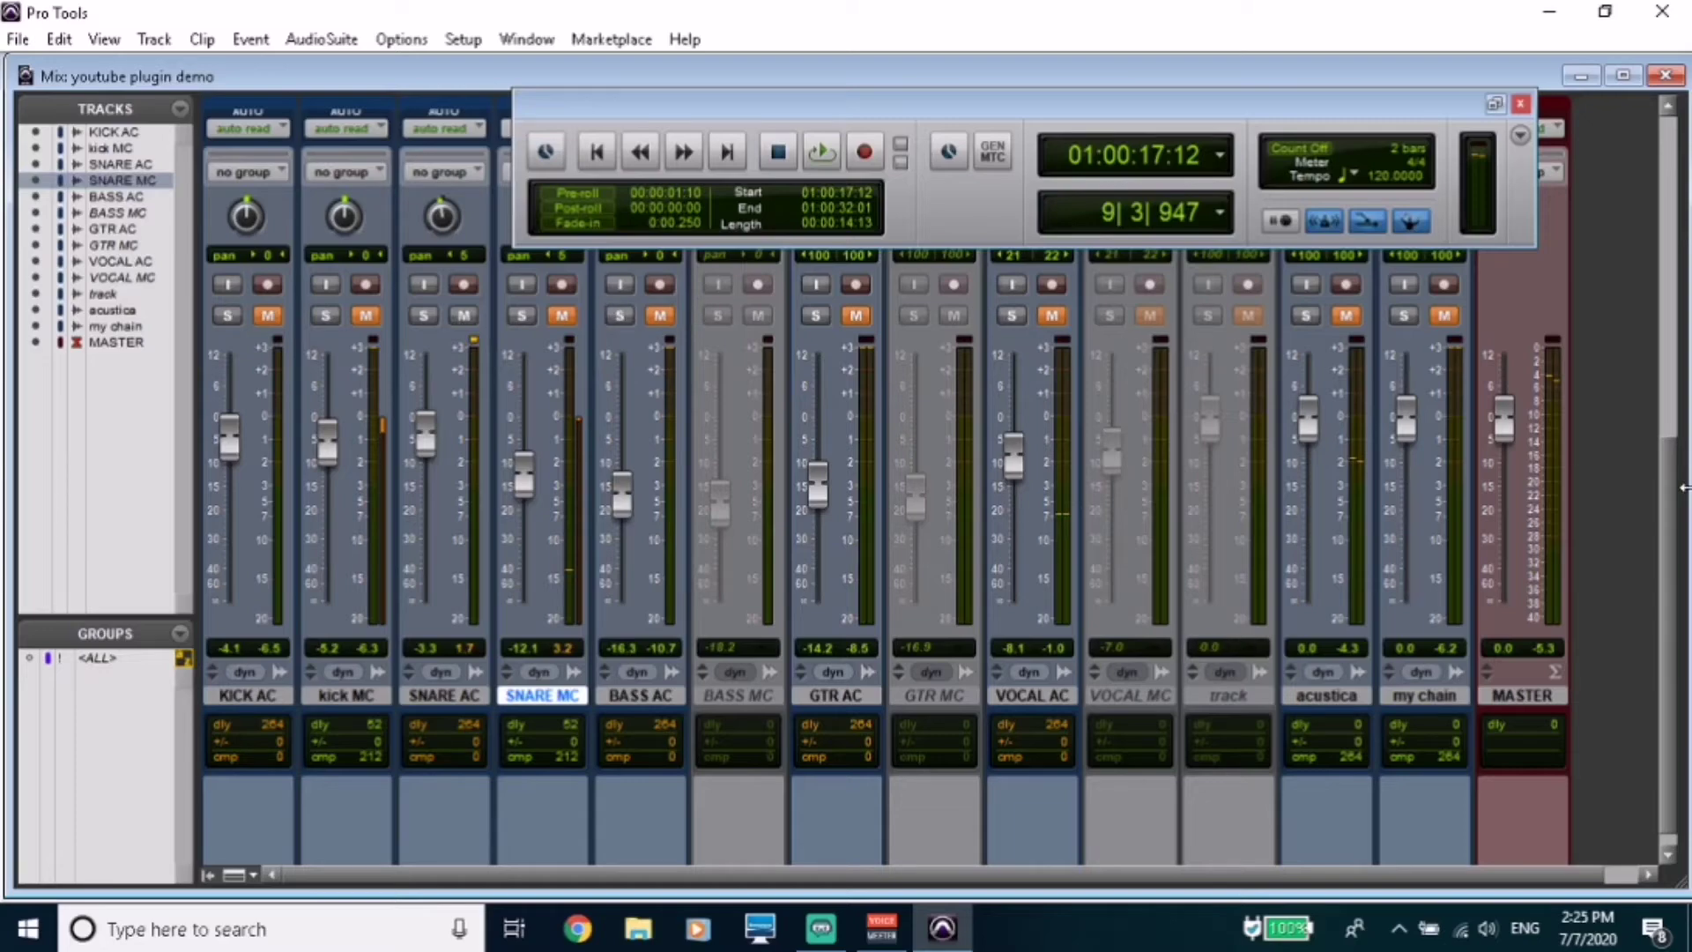
Move the transport window lower, open the Jade plug-in on the SNARE AC track, and dismiss the memory and CPU warnings.
{"action": "left_click_drag", "start_coordinate": [1674, 514], "coordinate": [1637, 210]}
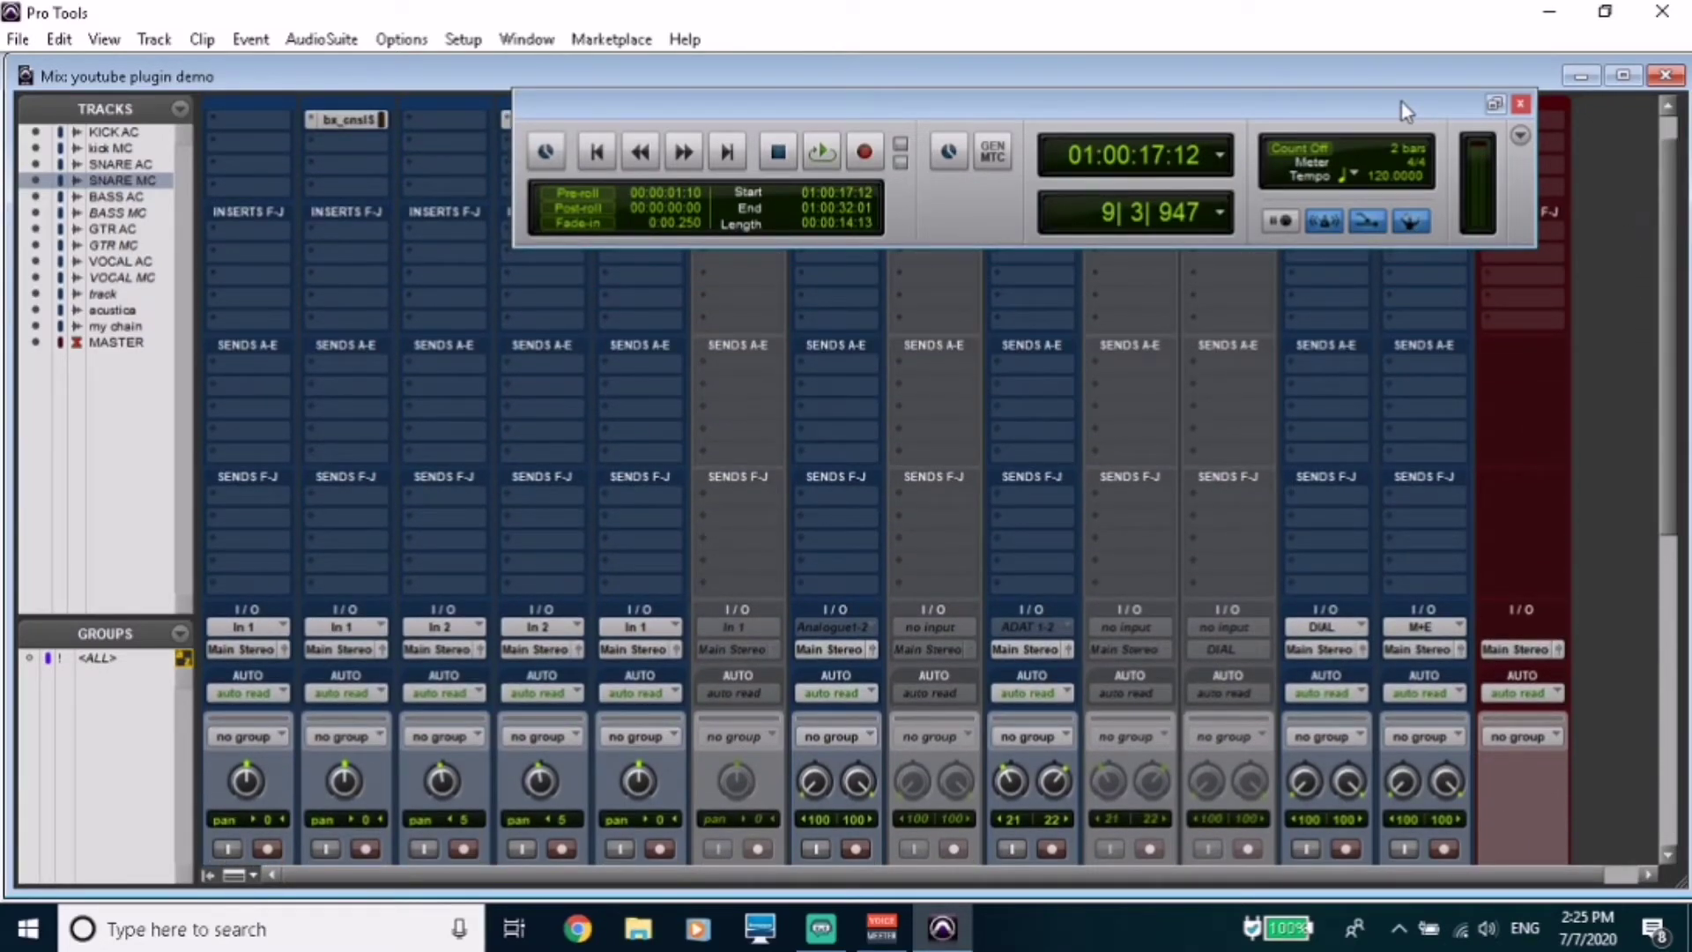
{"action": "left_click_drag", "start_coordinate": [1407, 110], "coordinate": [1256, 353]}
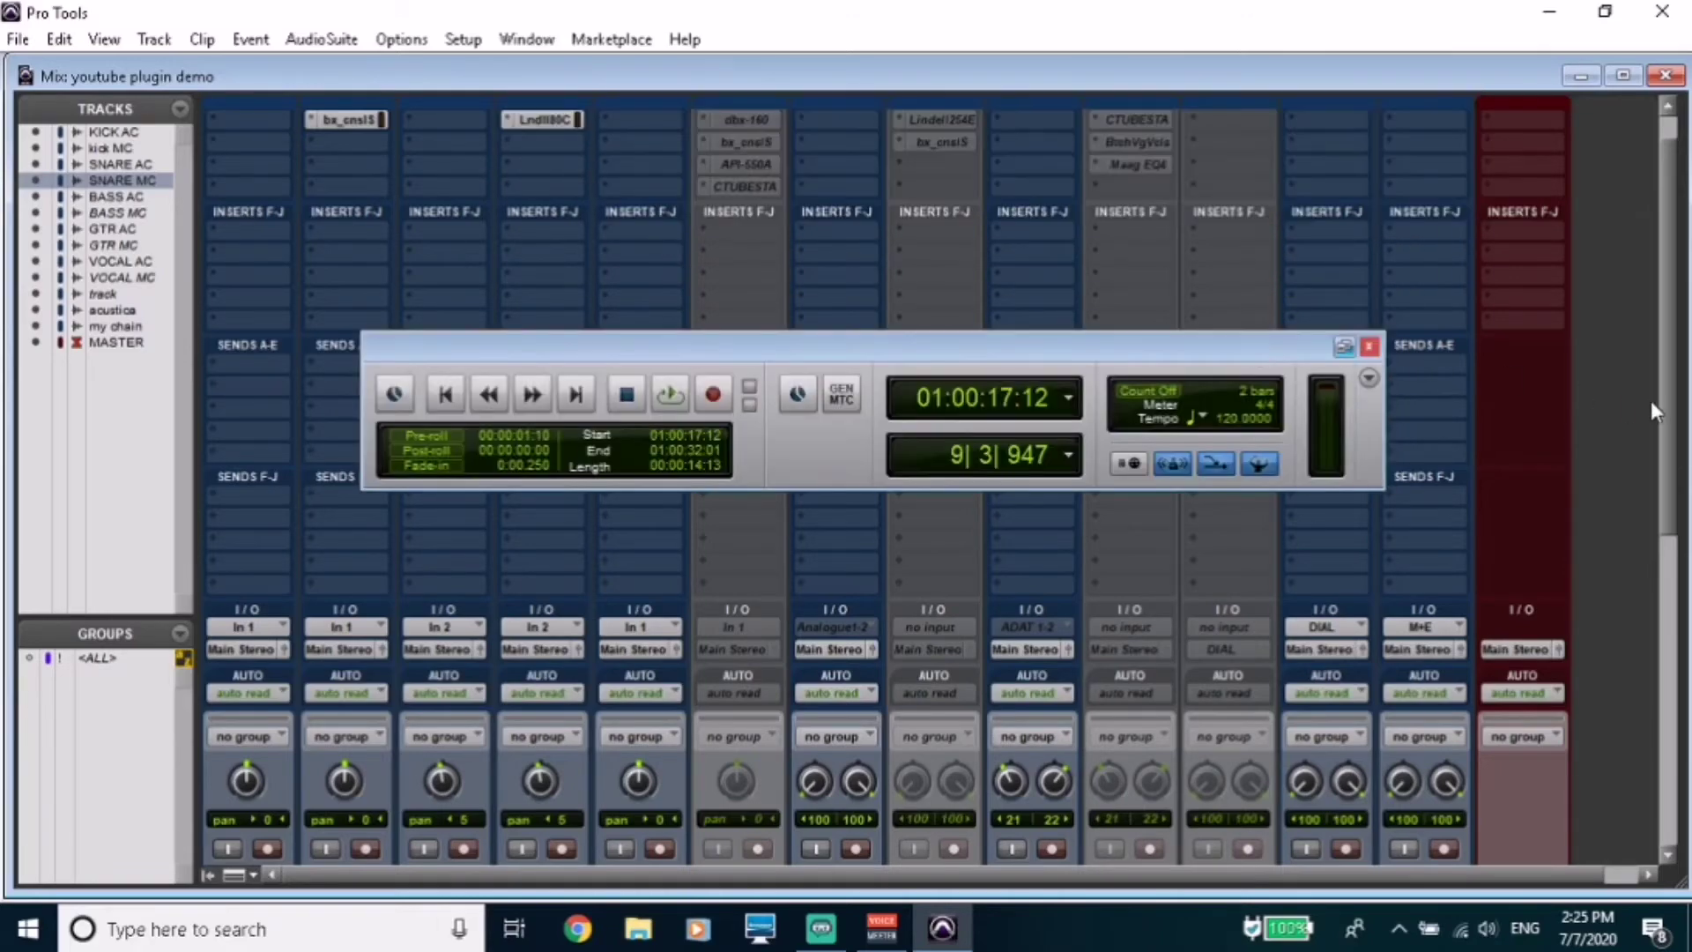
{"action": "left_click_drag", "start_coordinate": [1669, 411], "coordinate": [1655, 161]}
{"action": "left_click", "coordinate": [458, 139]}
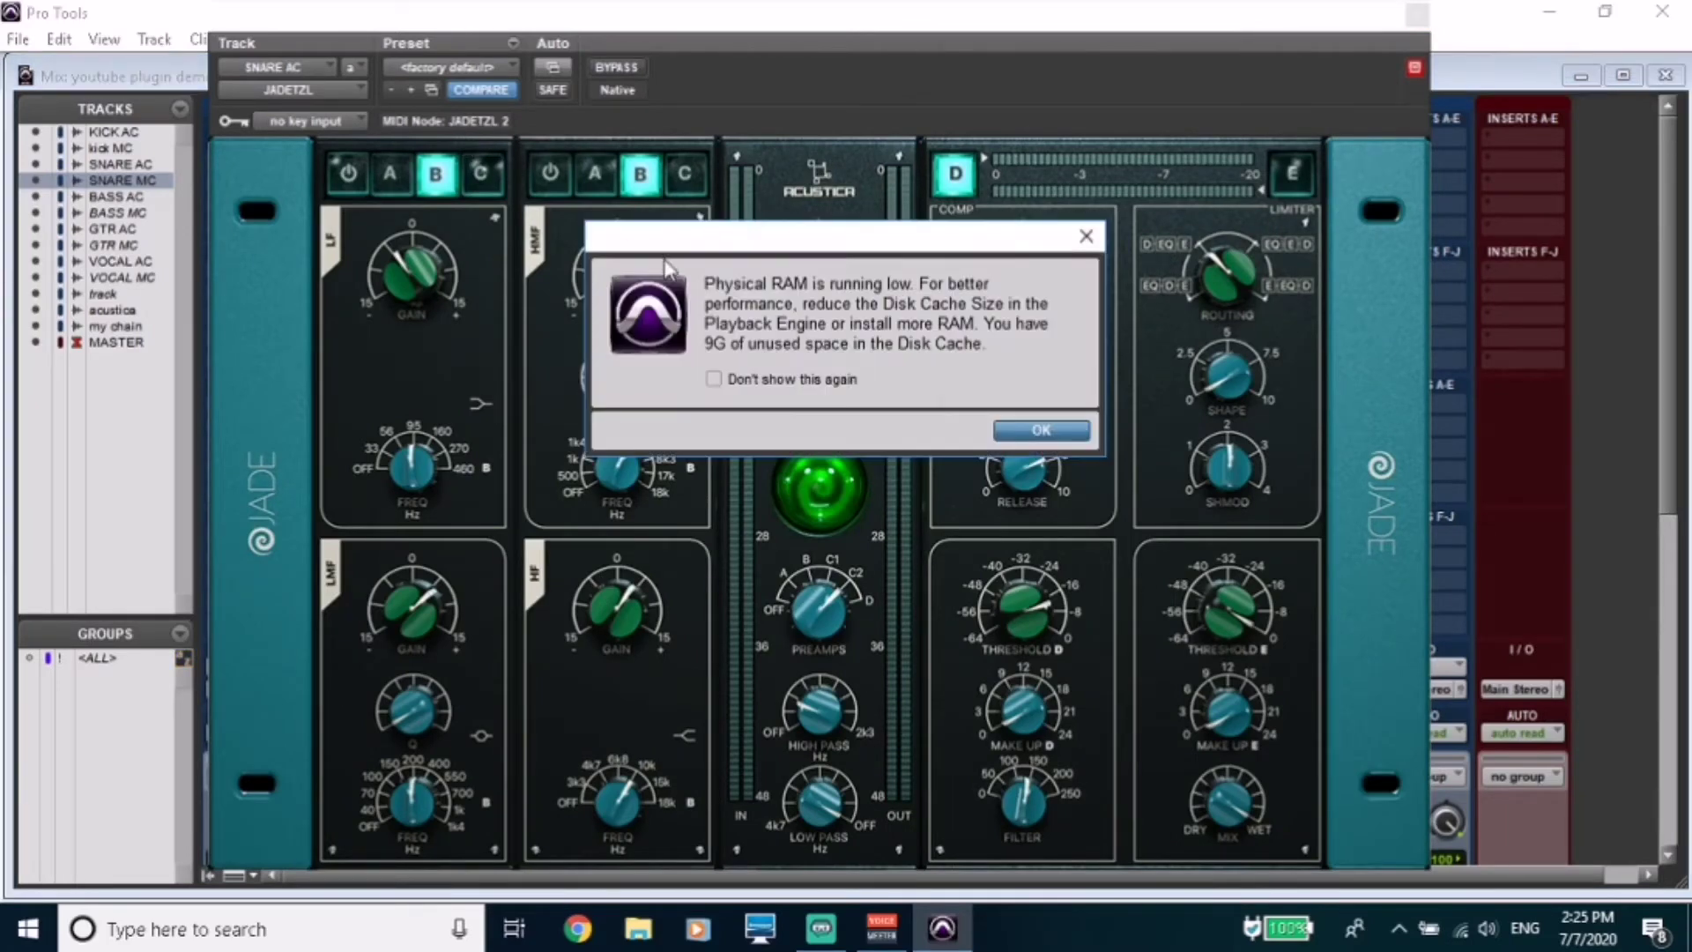
{"action": "key", "text": "Return"}
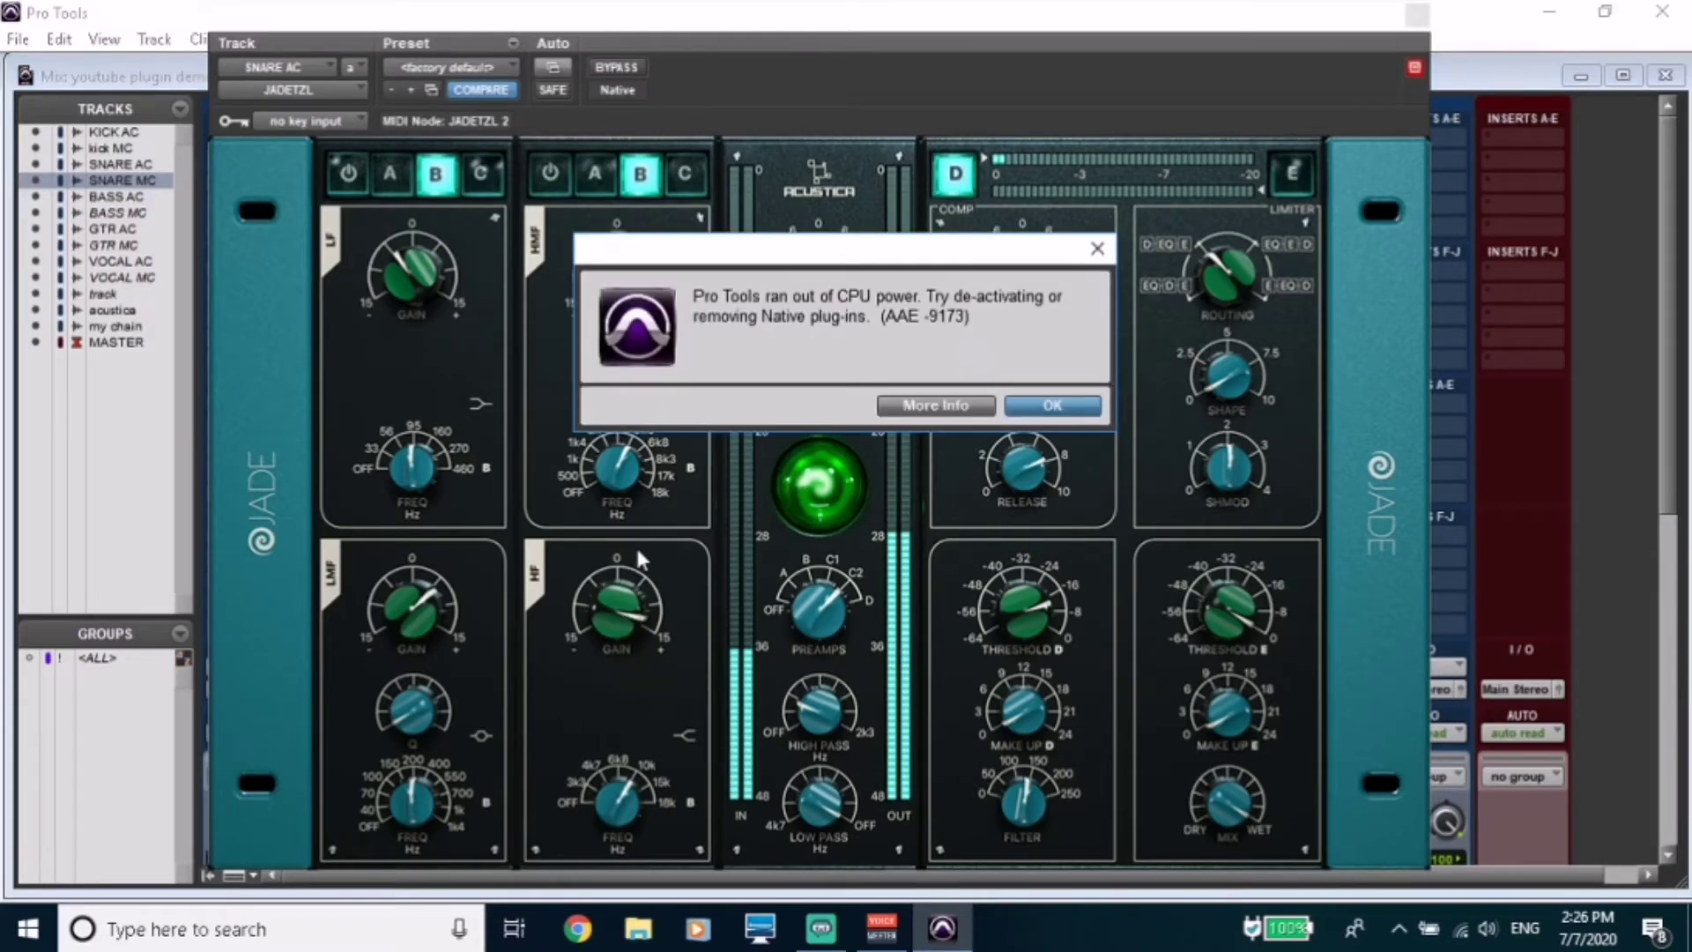
{"action": "left_click", "coordinate": [1049, 407]}
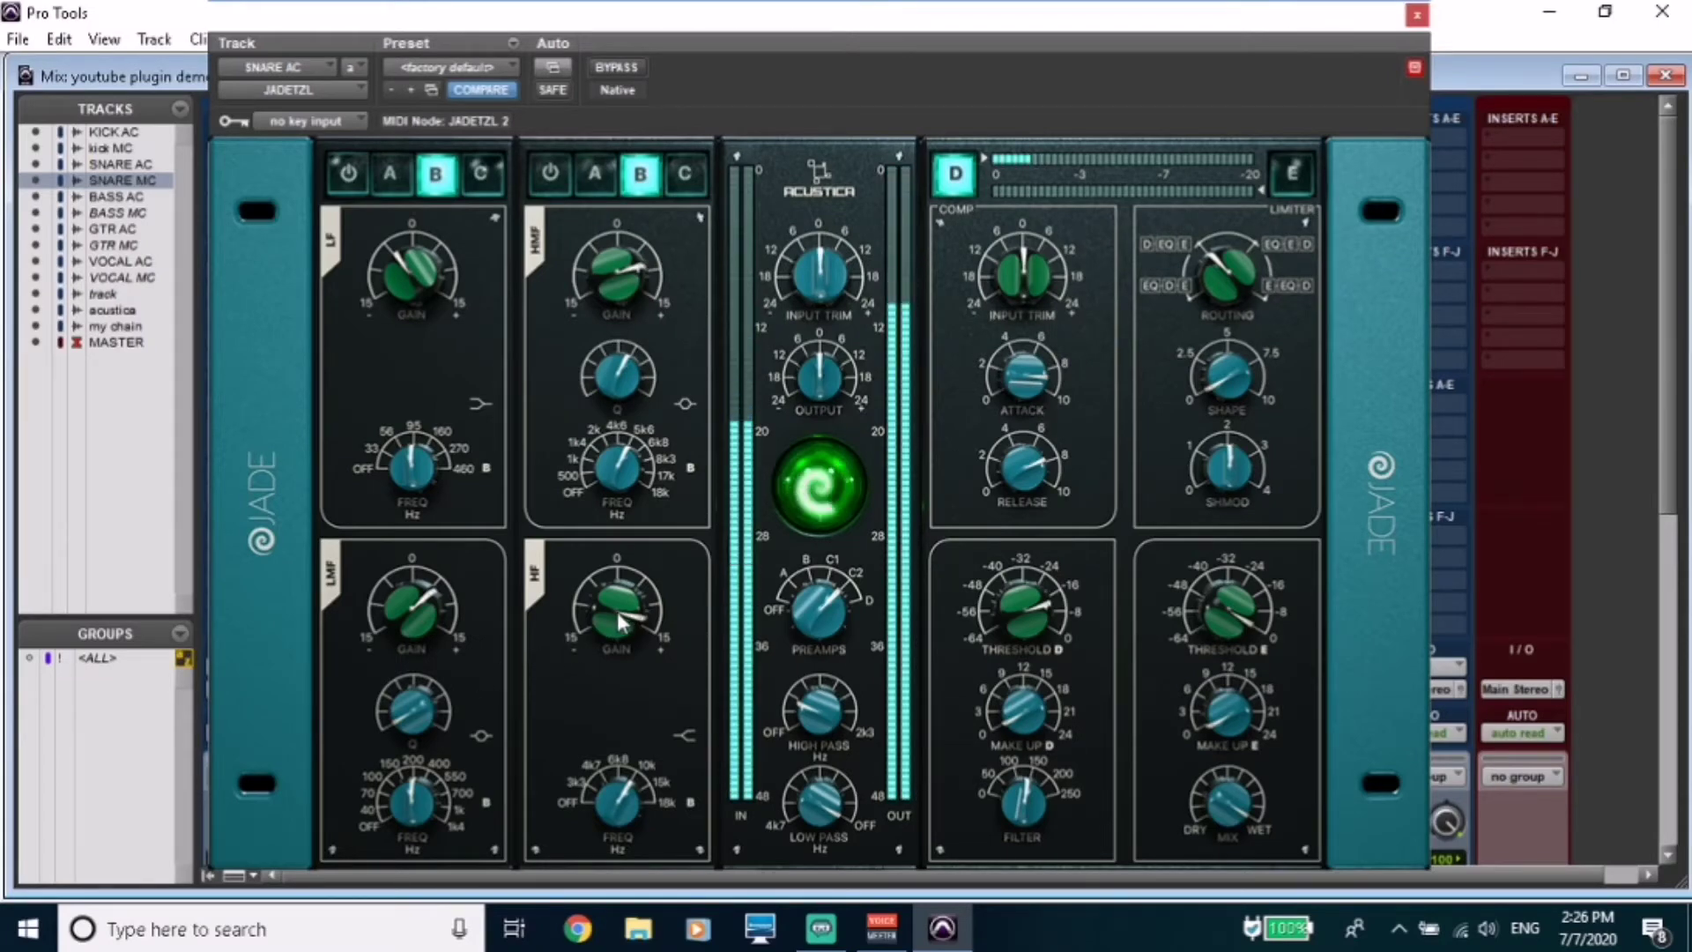
Lower the HF gain slightly in the SNARE AC track's Jade plug-in, dismiss the CPU warning, and close the plug-in.
{"action": "left_click_drag", "start_coordinate": [617, 610], "coordinate": [617, 622]}
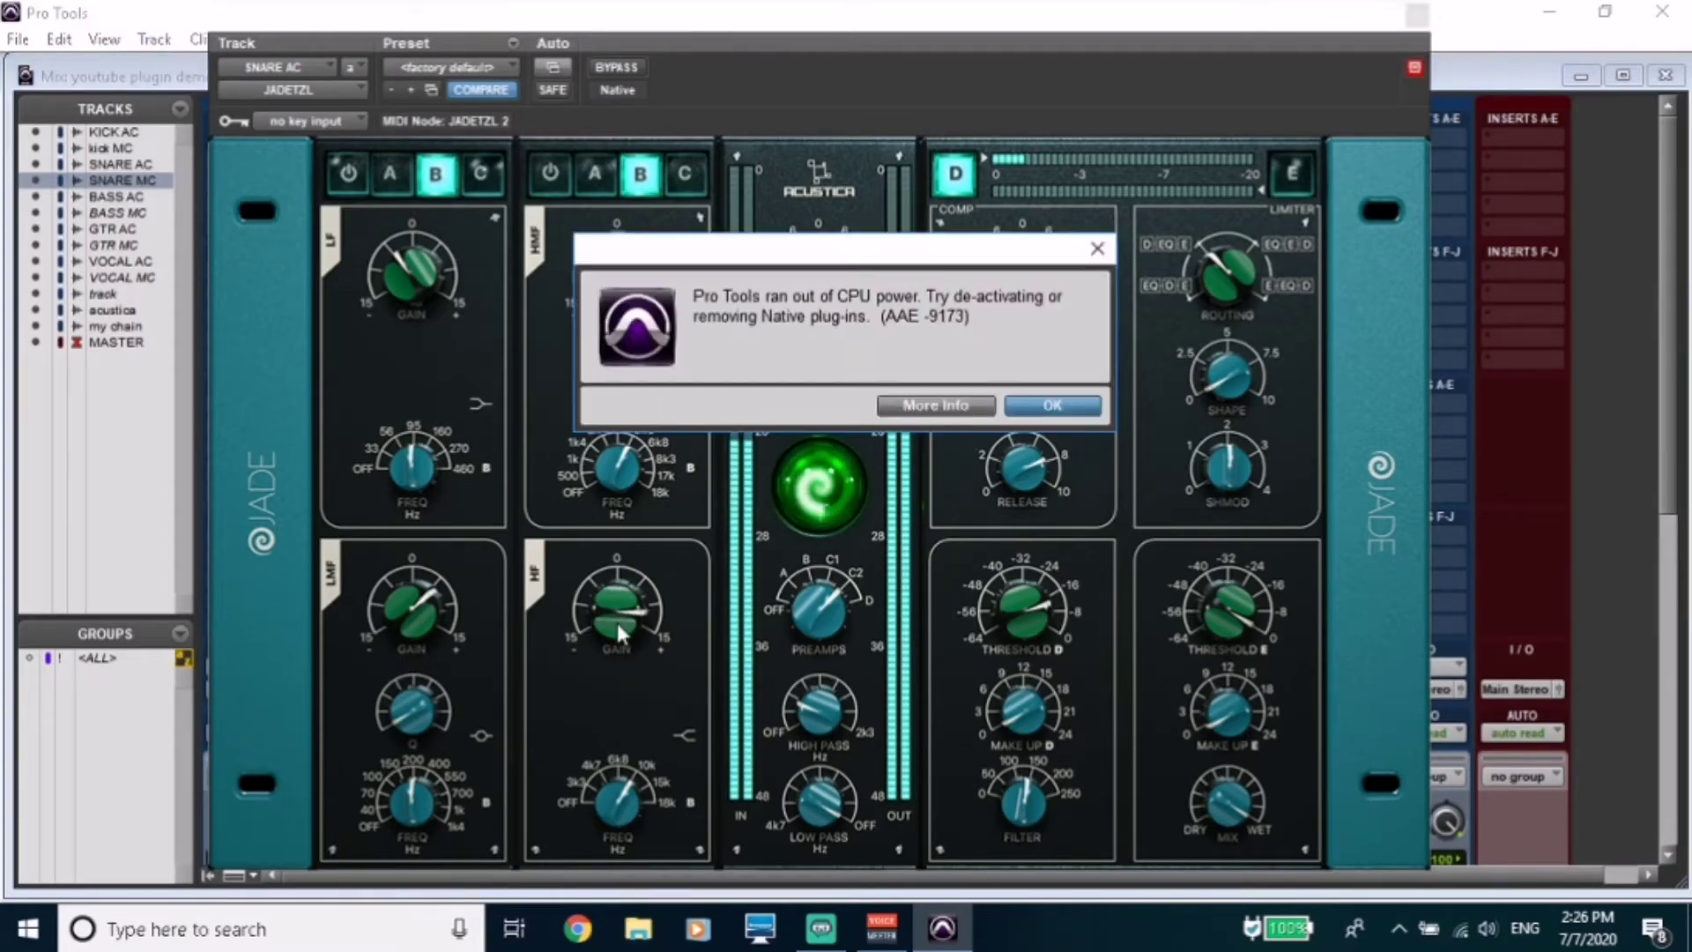
{"action": "left_click", "coordinate": [1057, 402]}
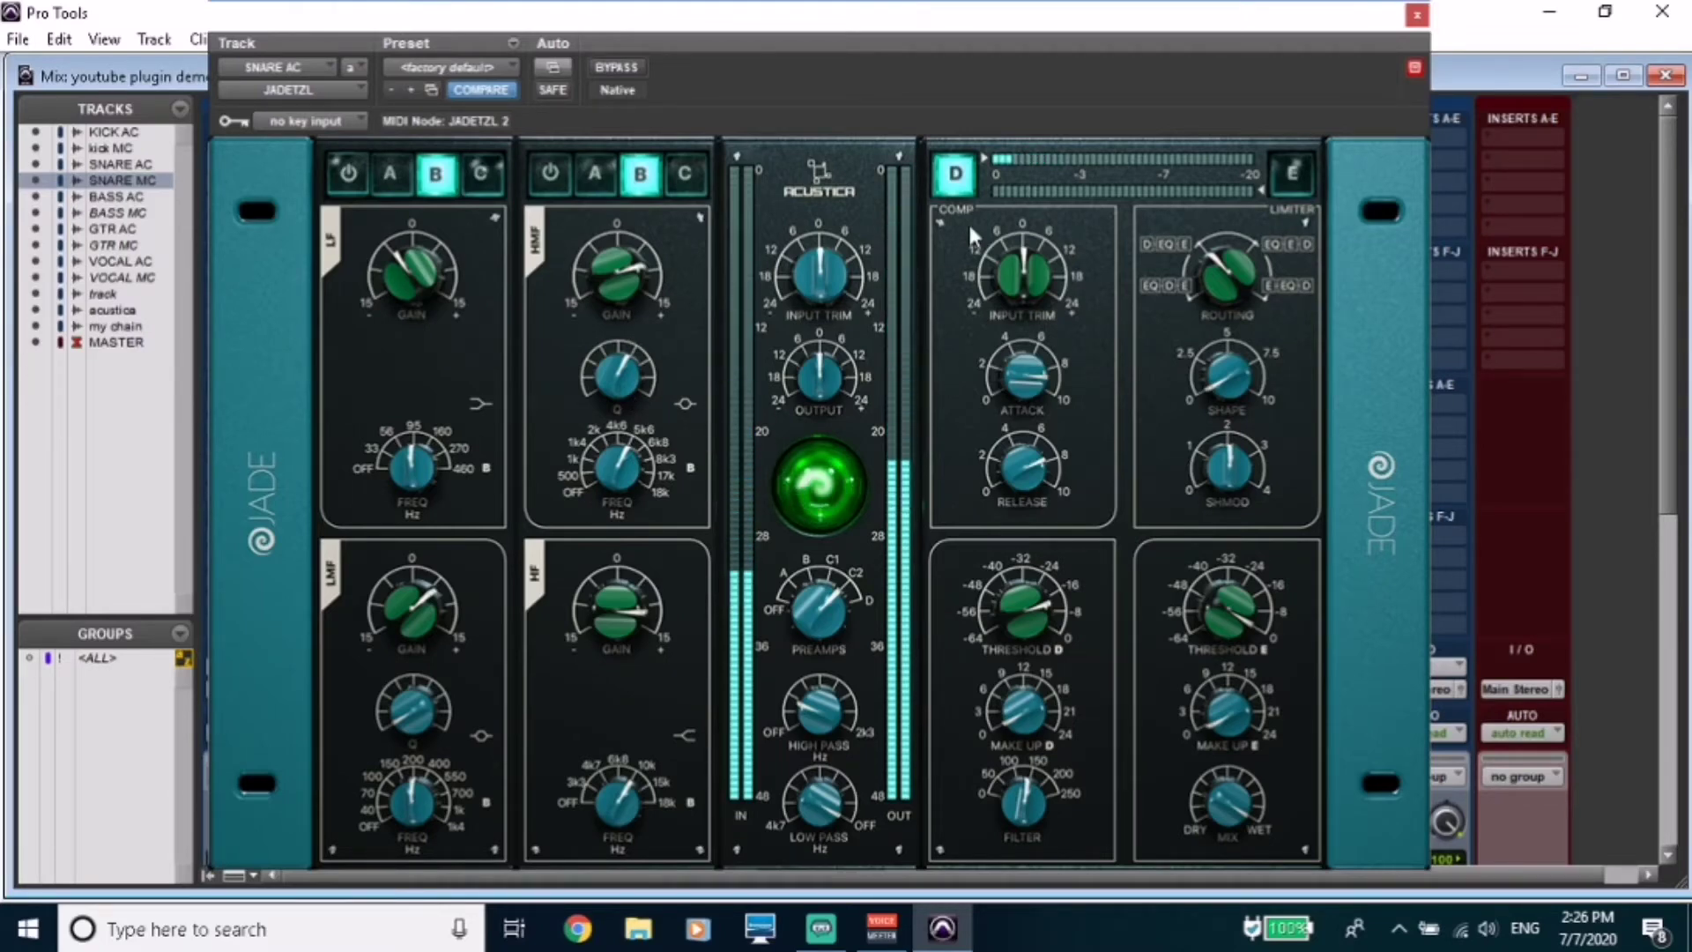
{"action": "left_click", "coordinate": [1417, 14]}
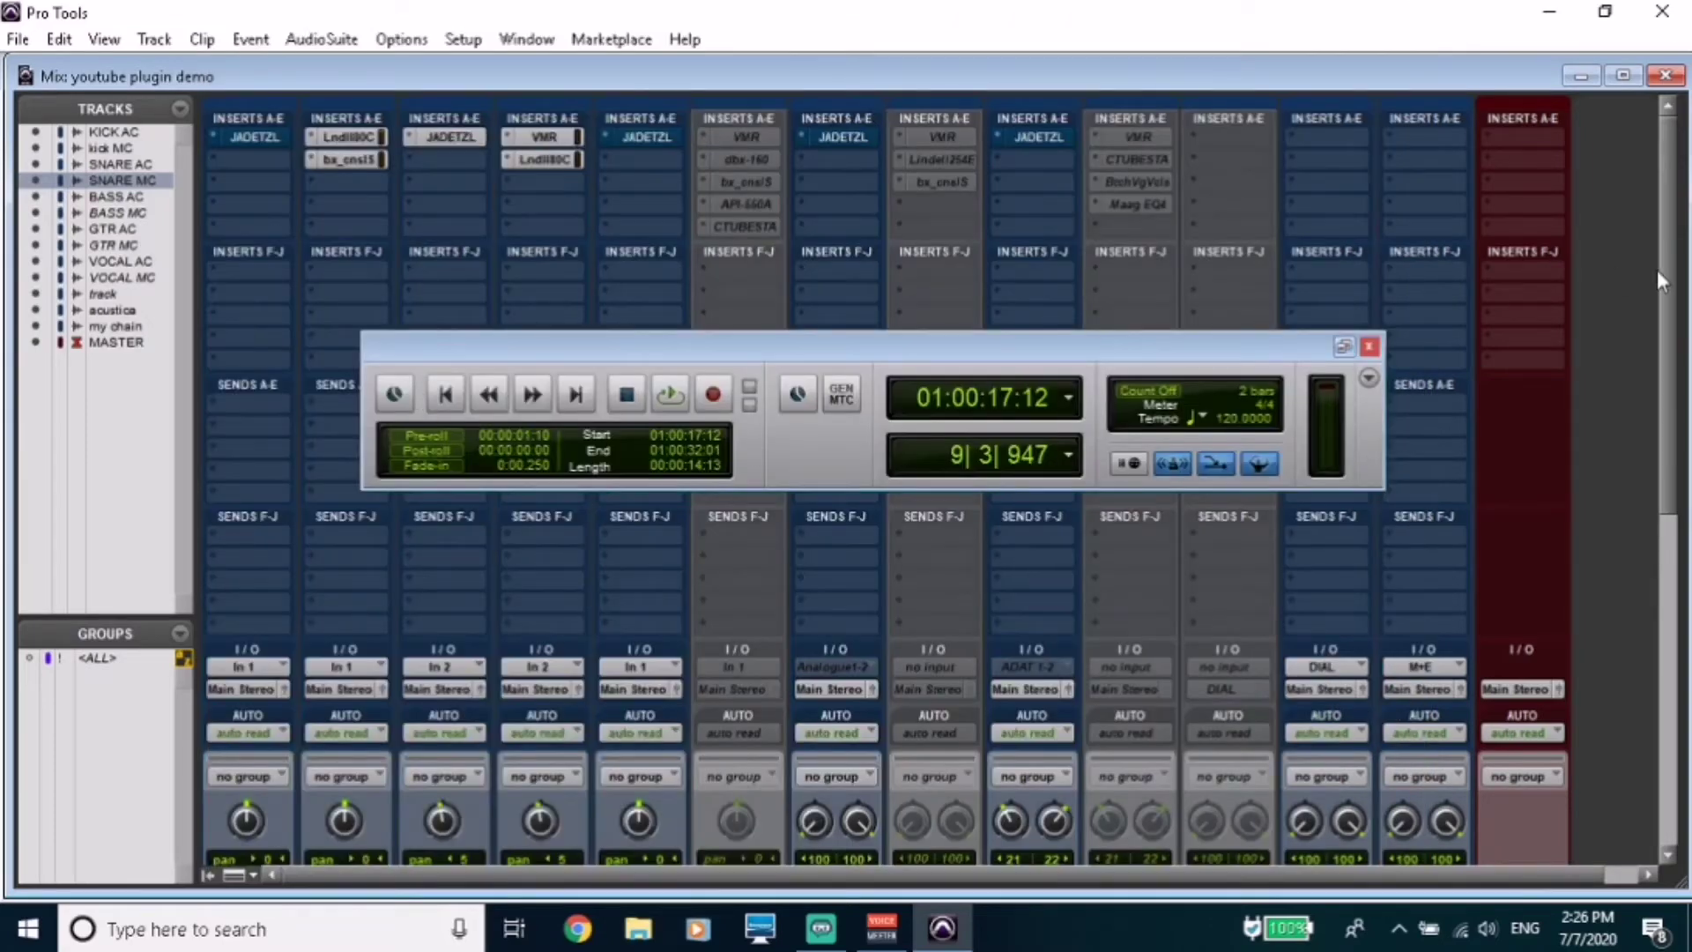
Move the transport window clear of the mute buttons and compare SNARE AC with SNARE MC during playback by alternating mutes, leaving SNARE AC unmuted.
{"action": "left_click_drag", "start_coordinate": [1663, 270], "coordinate": [1663, 564]}
{"action": "left_click_drag", "start_coordinate": [886, 347], "coordinate": [926, 183]}
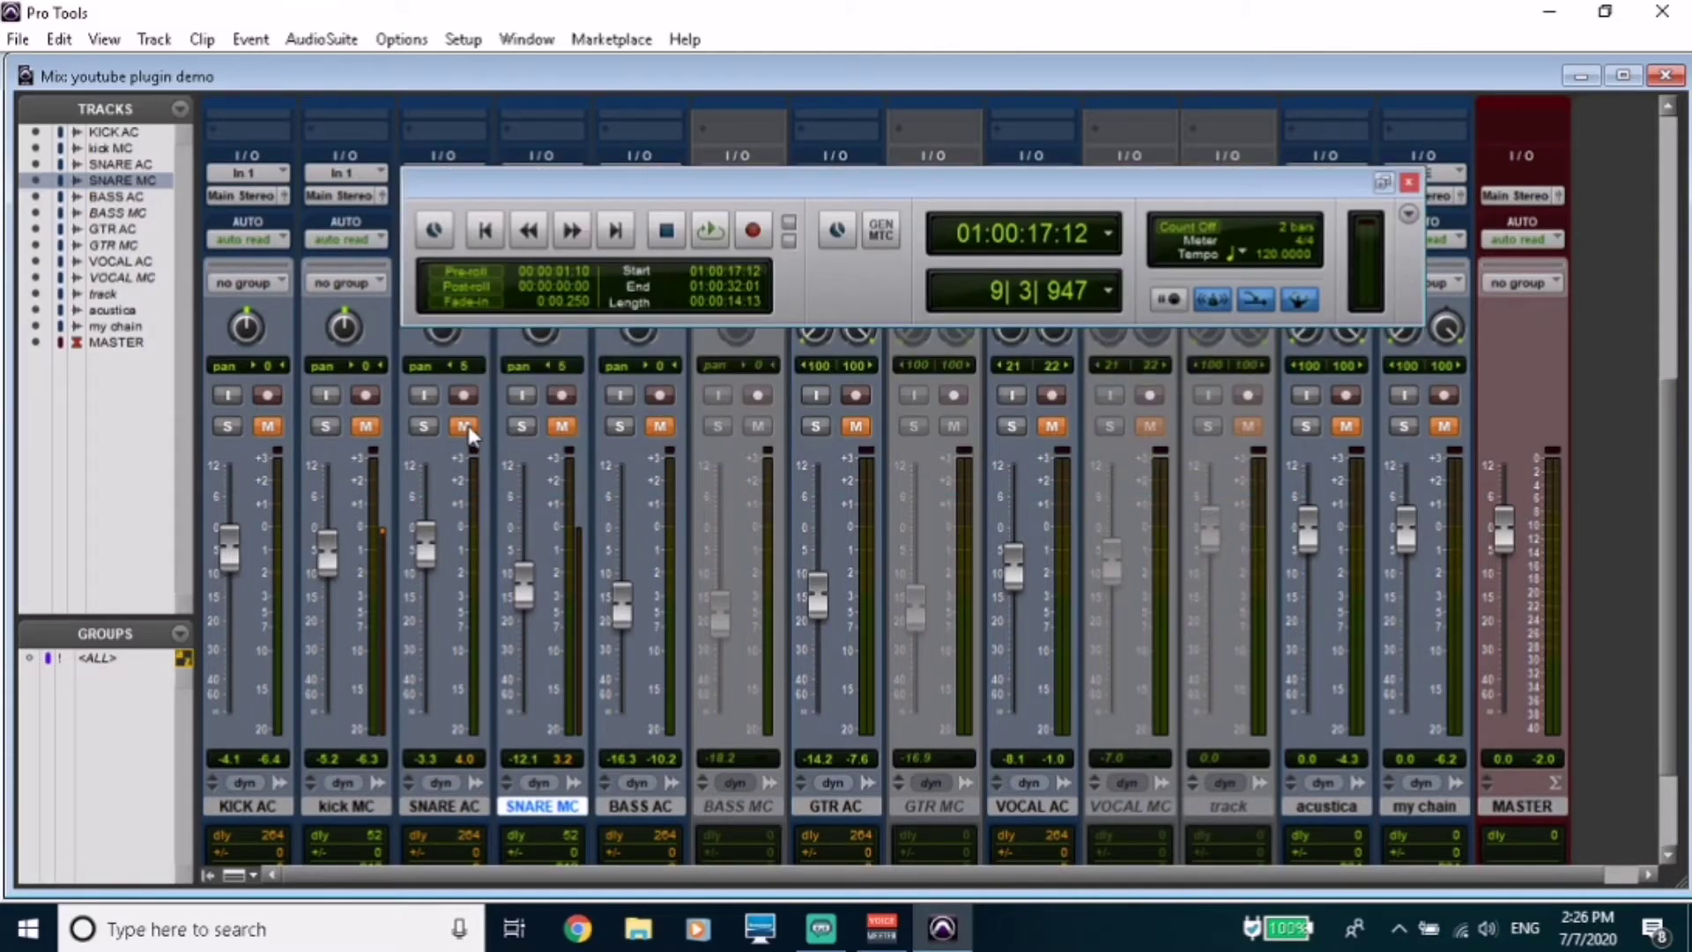
{"action": "key", "text": "space"}
{"action": "left_click", "coordinate": [563, 429]}
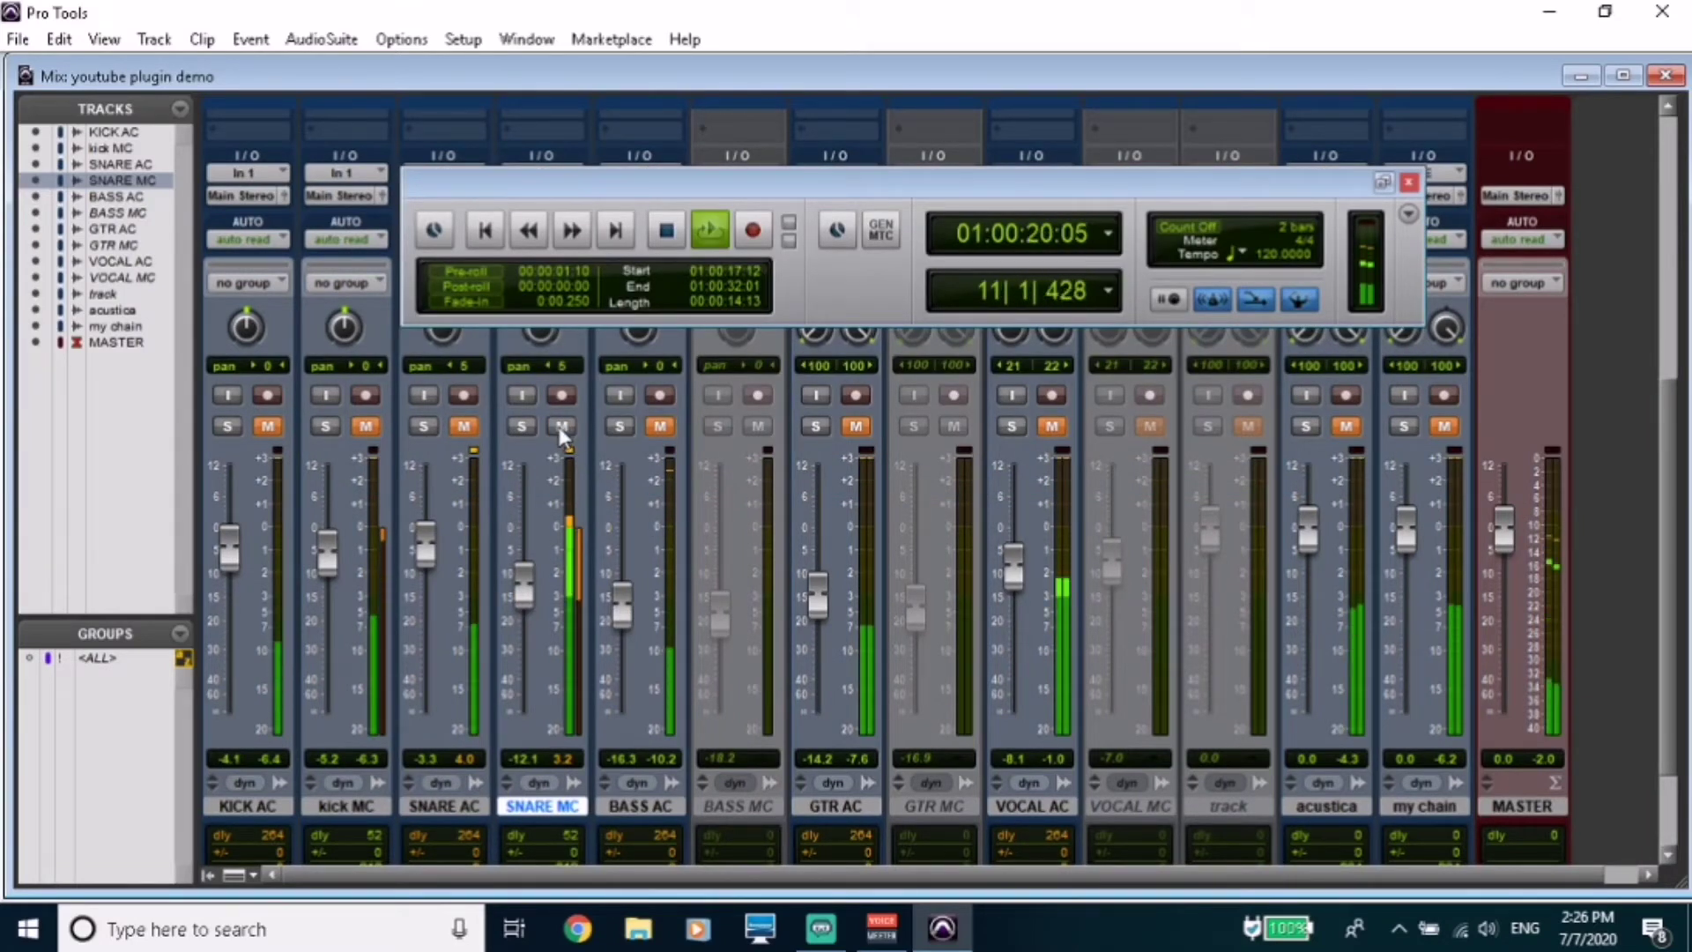
{"action": "left_click", "coordinate": [559, 426]}
{"action": "left_click", "coordinate": [464, 426]}
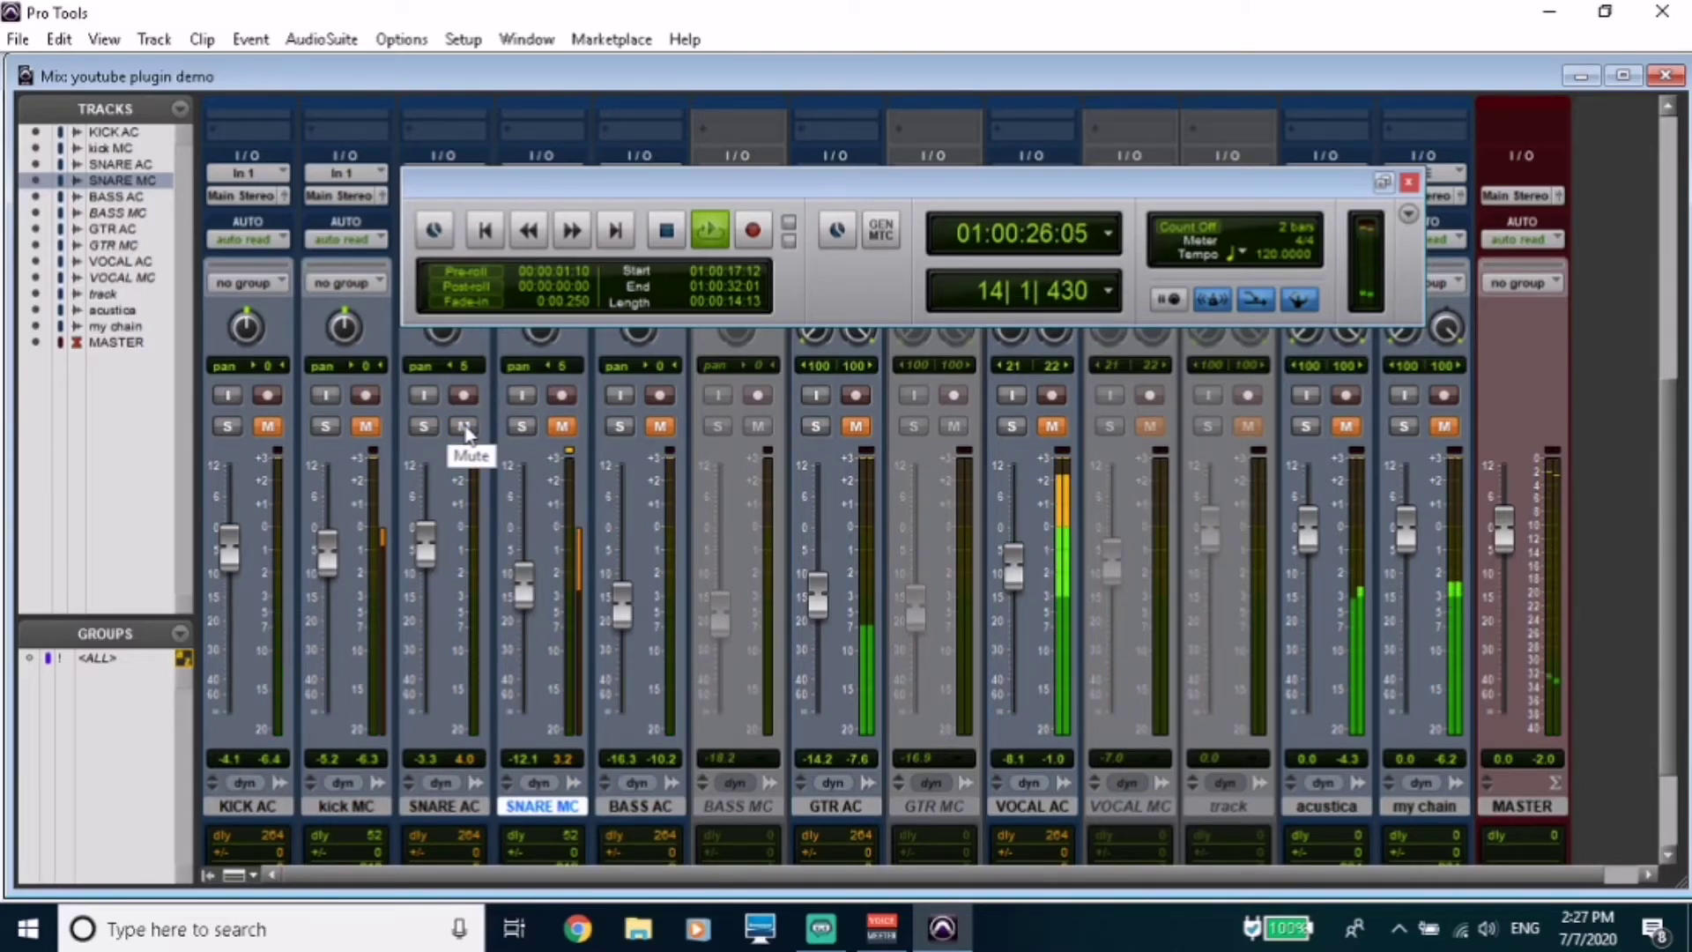
{"action": "left_click", "coordinate": [464, 428]}
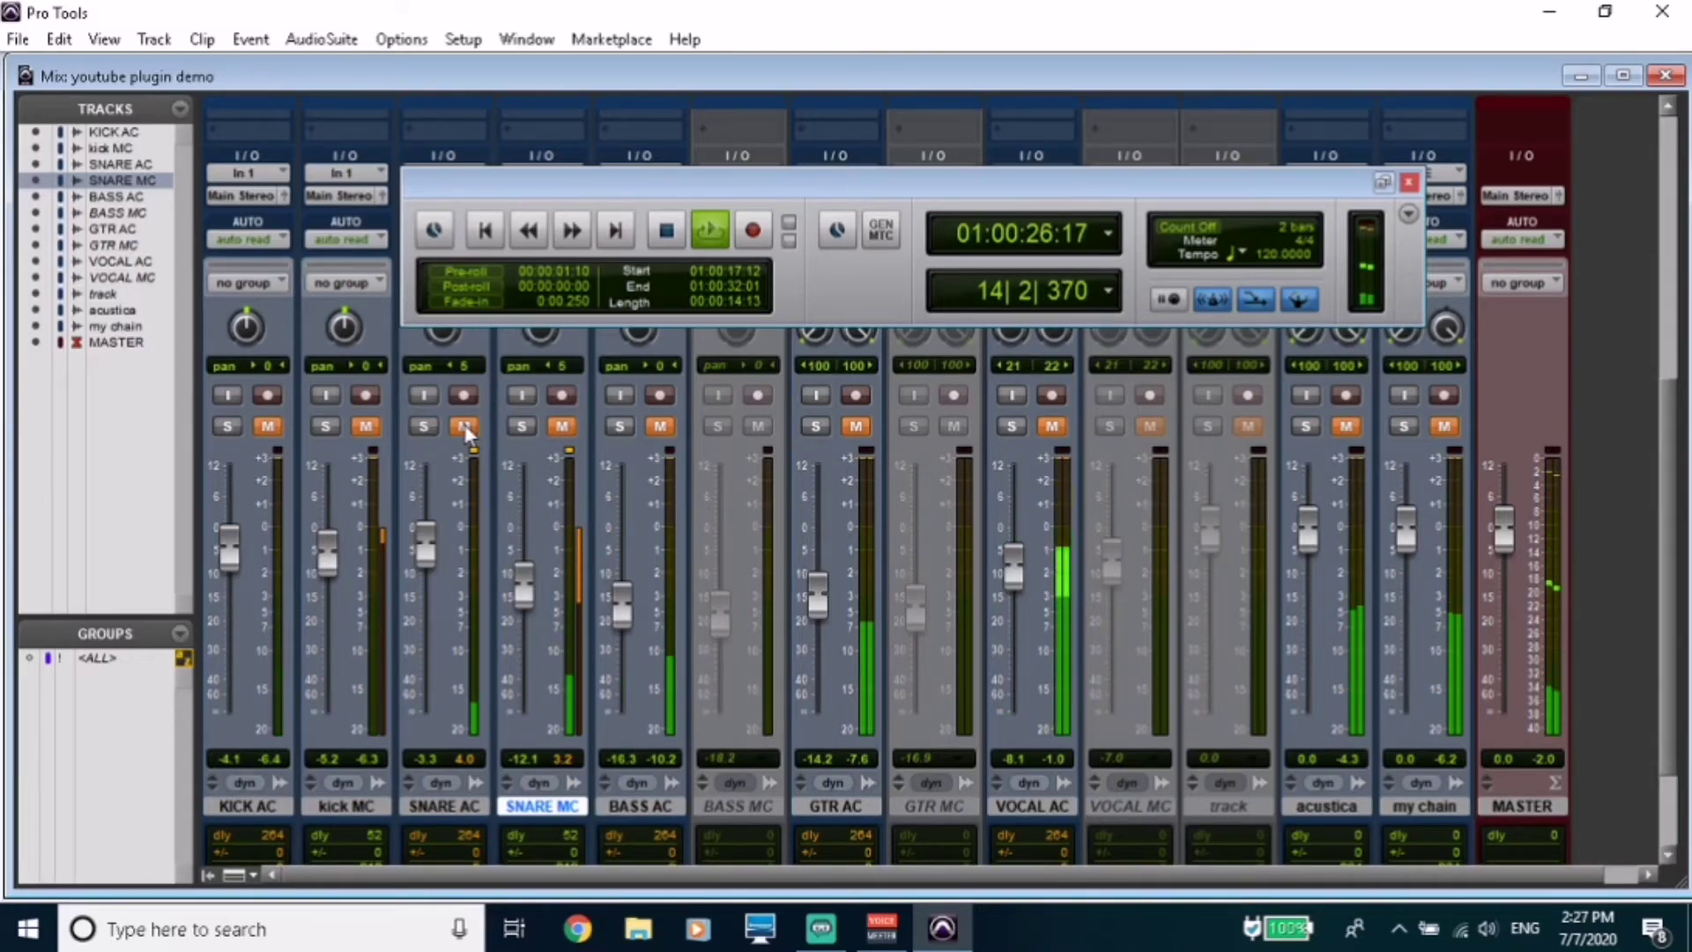
{"action": "left_click", "coordinate": [564, 428]}
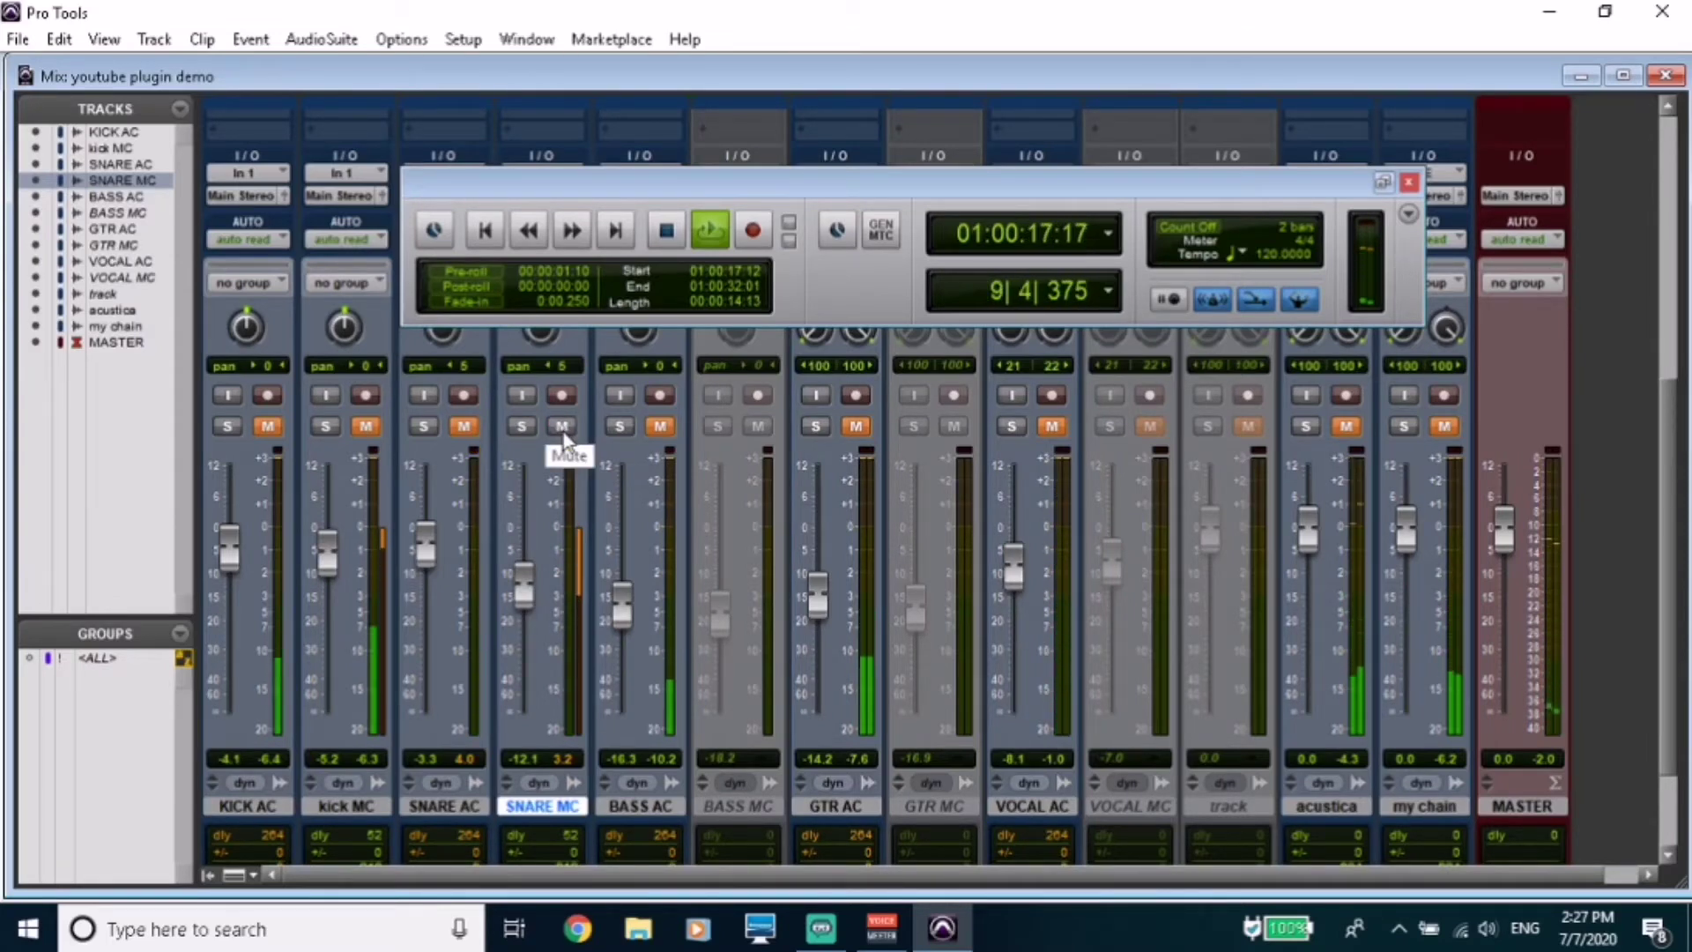
{"action": "left_click", "coordinate": [562, 429]}
{"action": "left_click", "coordinate": [472, 427]}
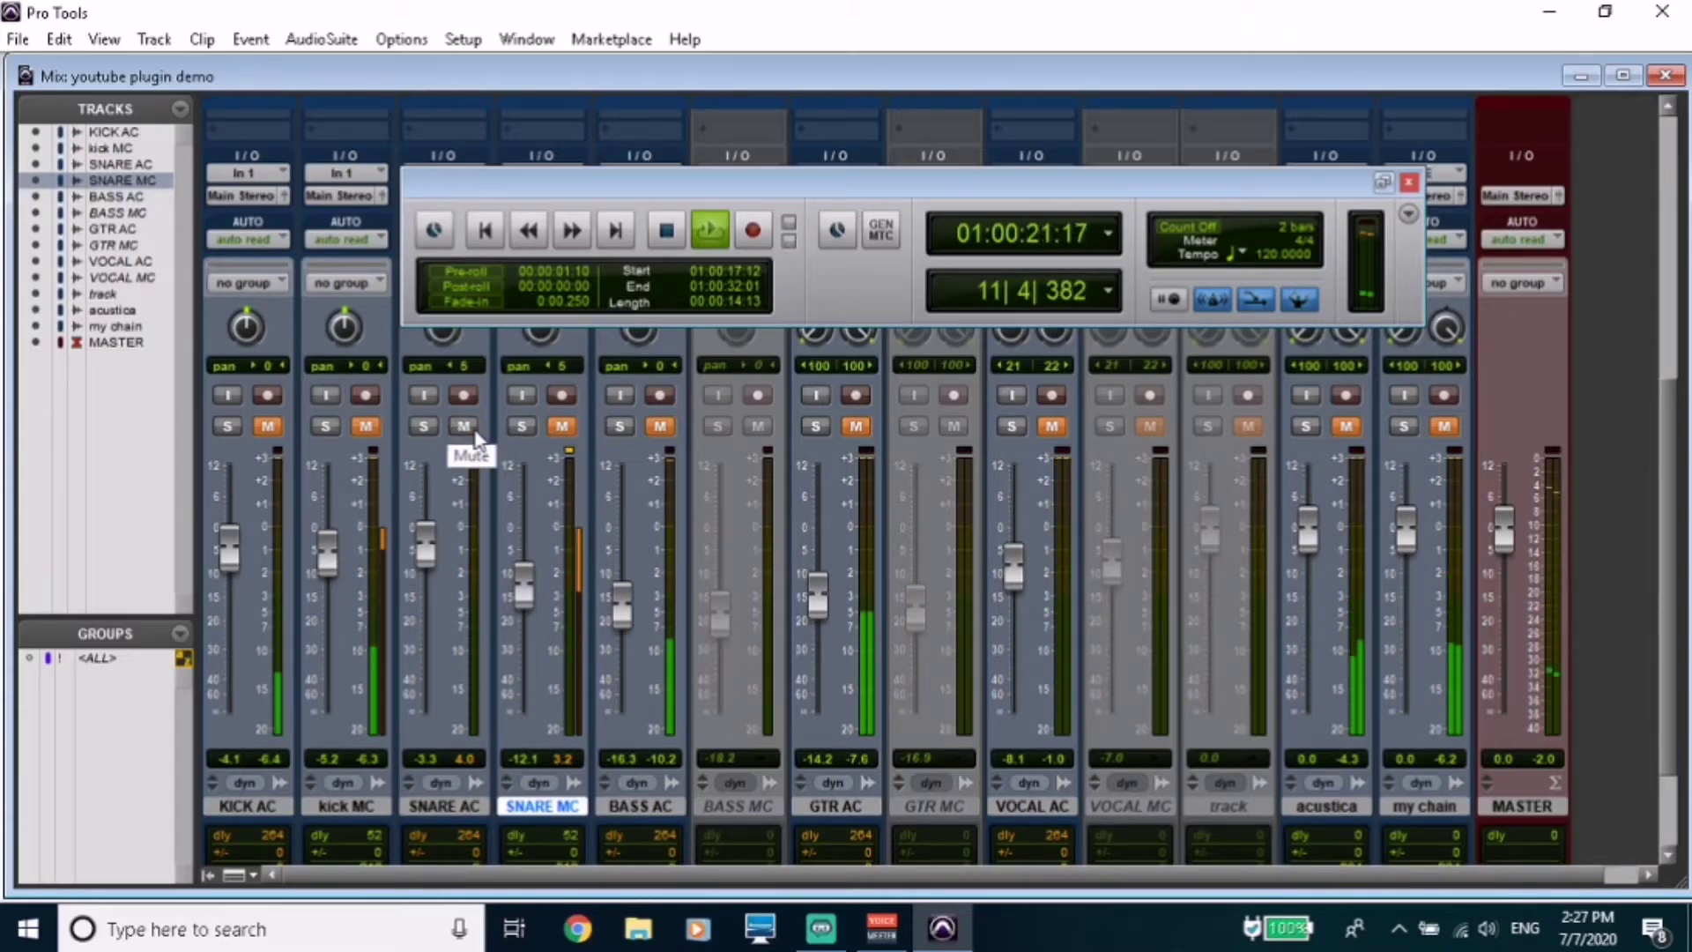
{"action": "key", "text": "space"}
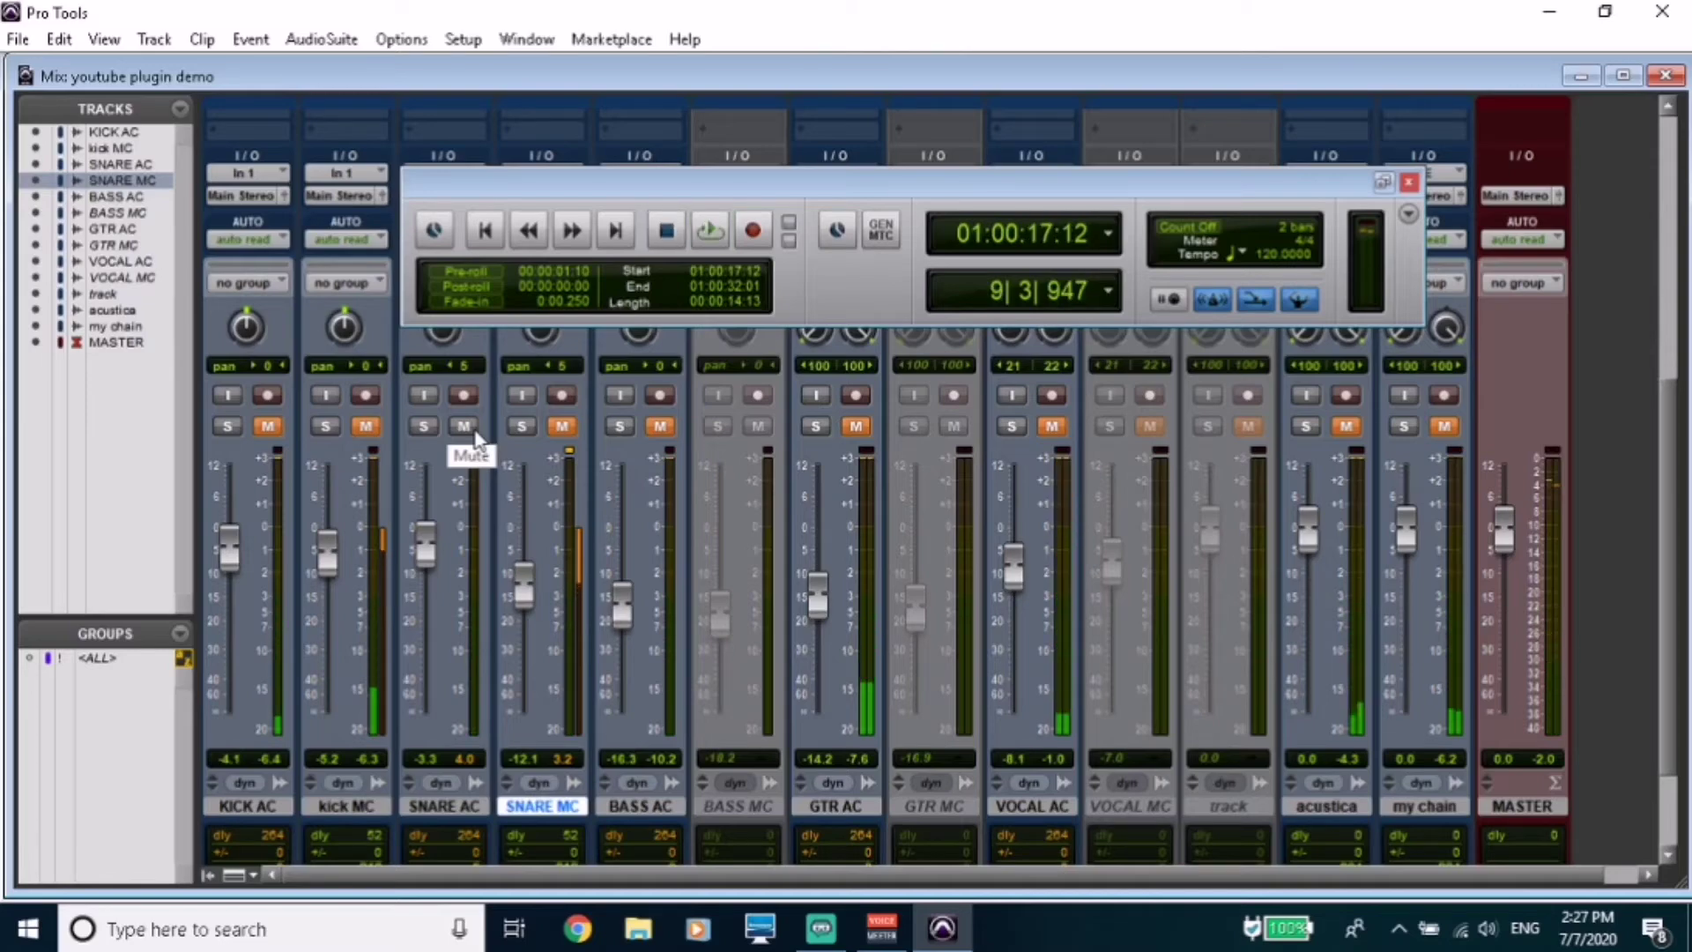
Reopen Jade on the SNARE AC track, adjust the HF gain during playback, dismiss the CPU warning, and resume playback.
{"action": "left_click_drag", "start_coordinate": [1680, 593], "coordinate": [1606, 327]}
{"action": "left_click", "coordinate": [448, 125]}
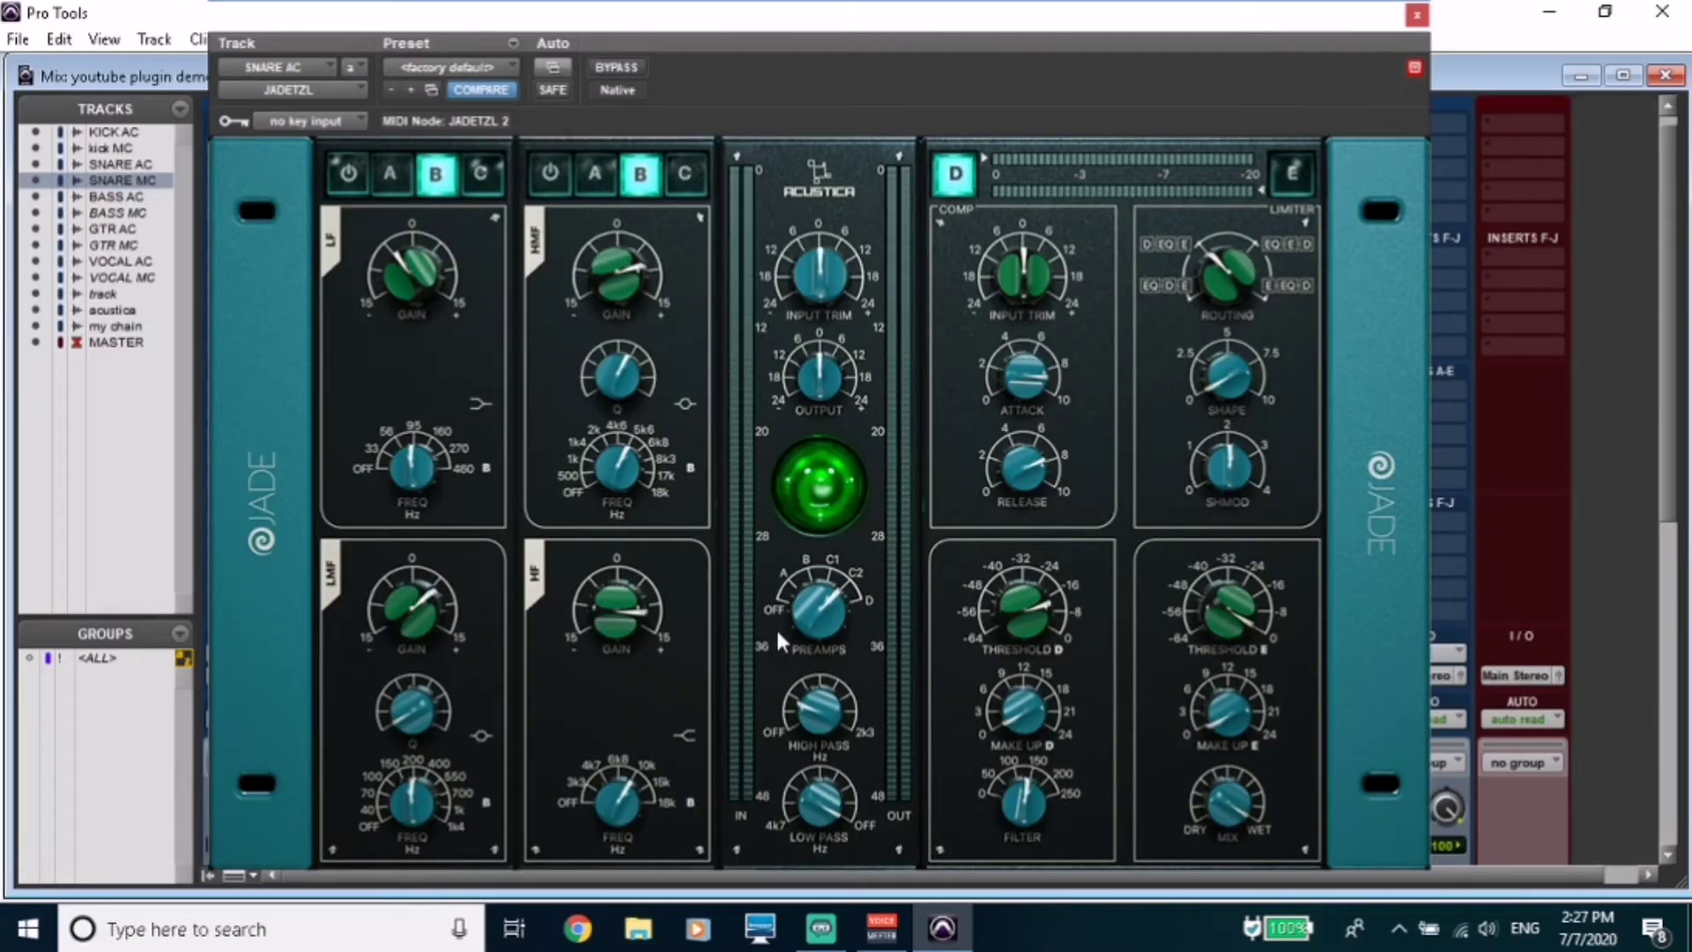
{"action": "key", "text": "space"}
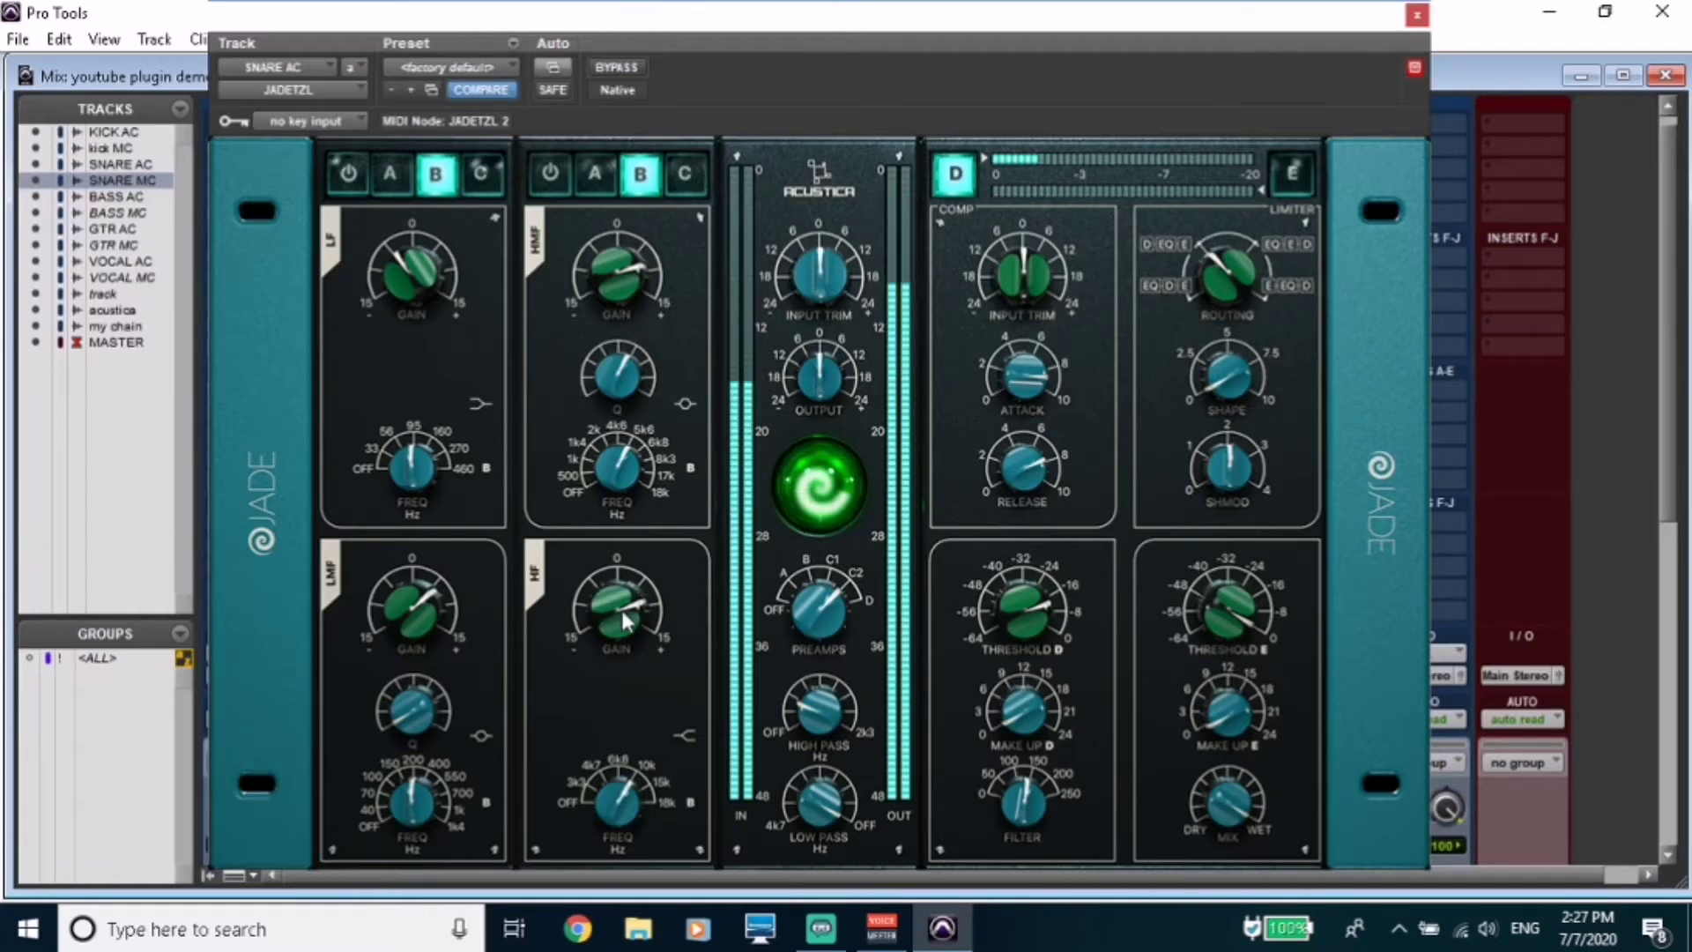
{"action": "left_click", "coordinate": [1024, 404]}
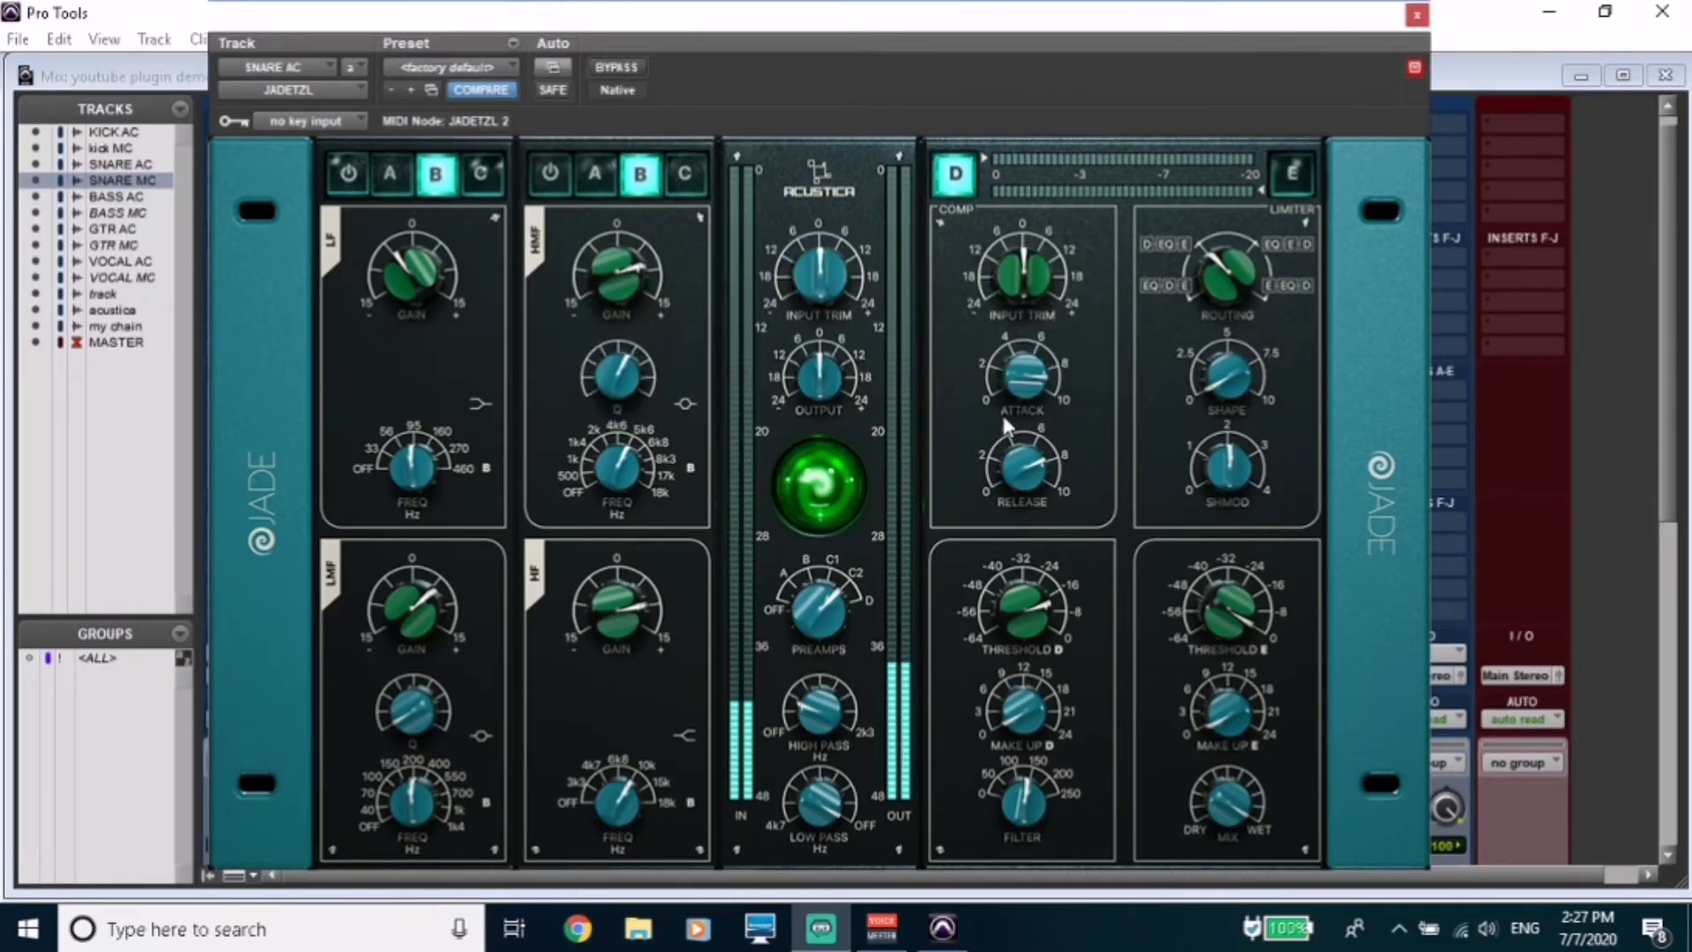
{"action": "key", "text": "space"}
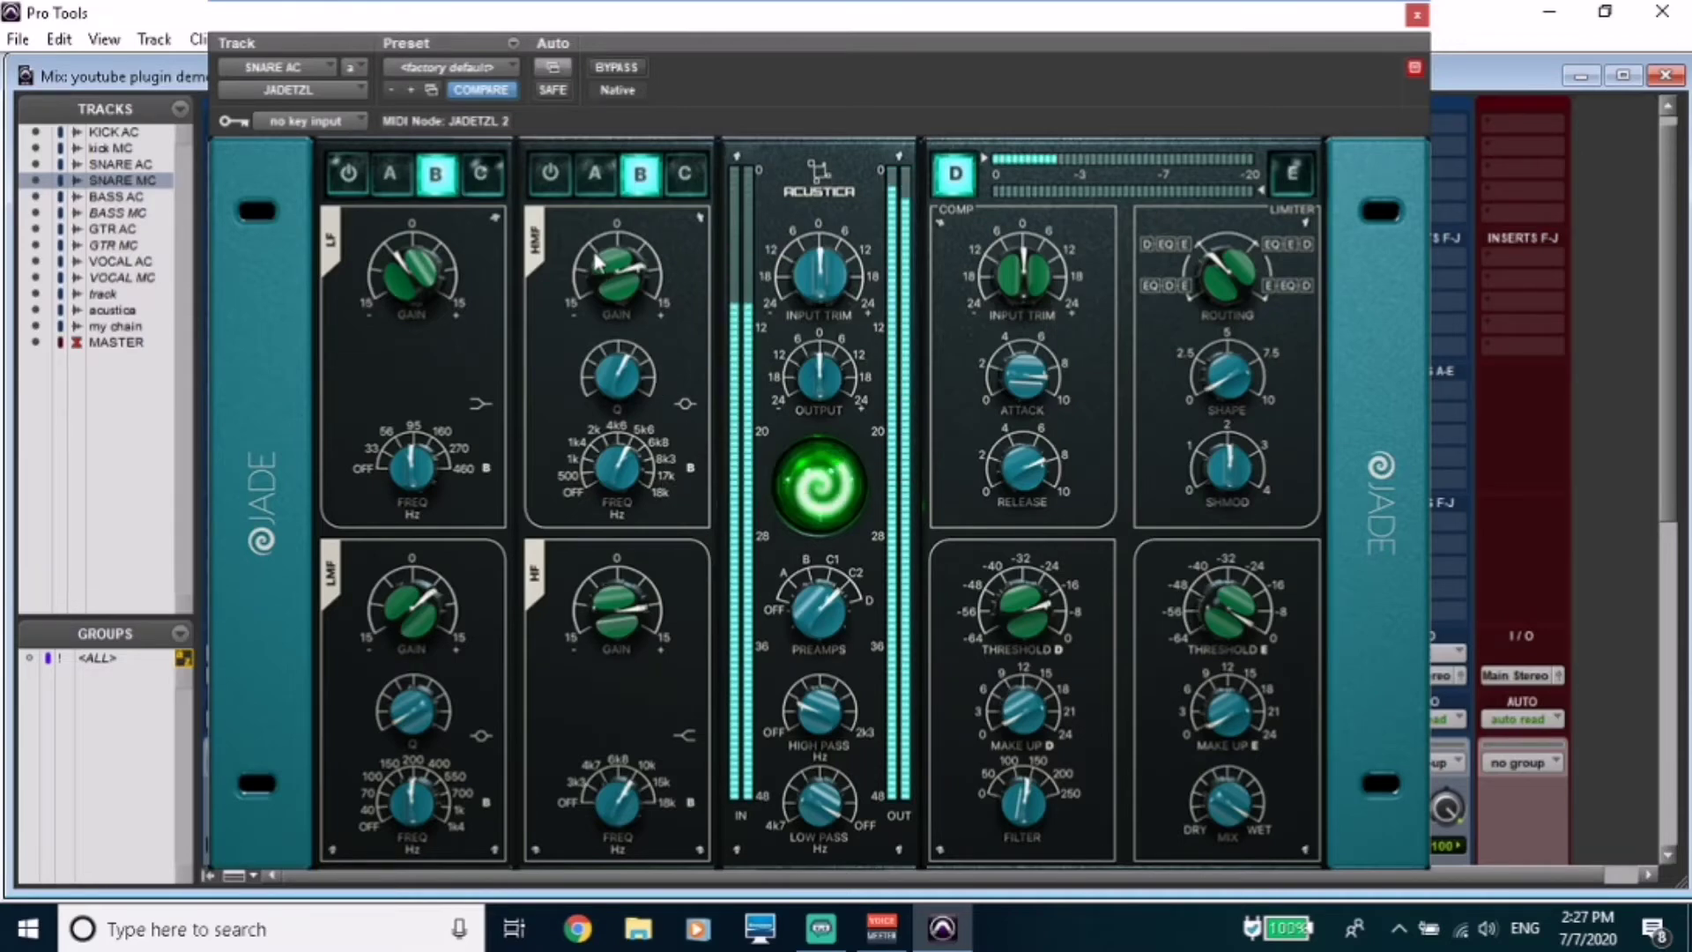
Fine-tune the HMF gain in the SNARE AC track's Jade during playback, dismissing the CPU warnings, and close the plug-in.
{"action": "mouse_move", "coordinate": [620, 263]}
{"action": "left_mouse_down"}
{"action": "mouse_move", "coordinate": [623, 243]}
{"action": "mouse_move", "coordinate": [622, 264]}
{"action": "left_mouse_up"}
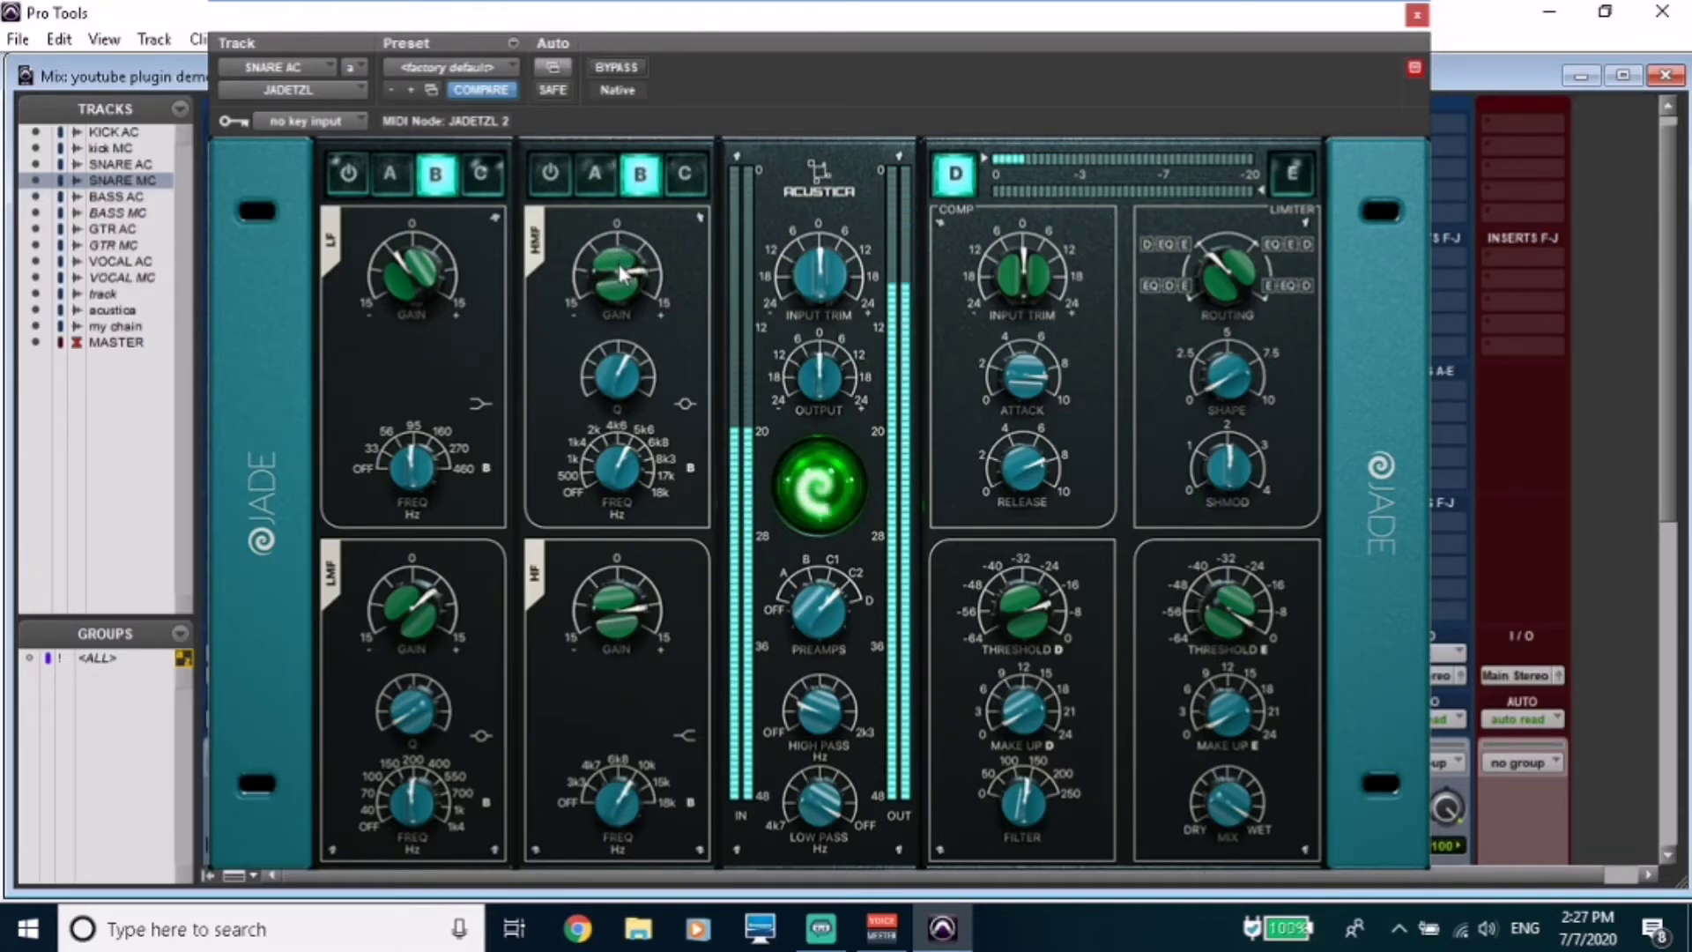
{"action": "left_click", "coordinate": [1045, 404]}
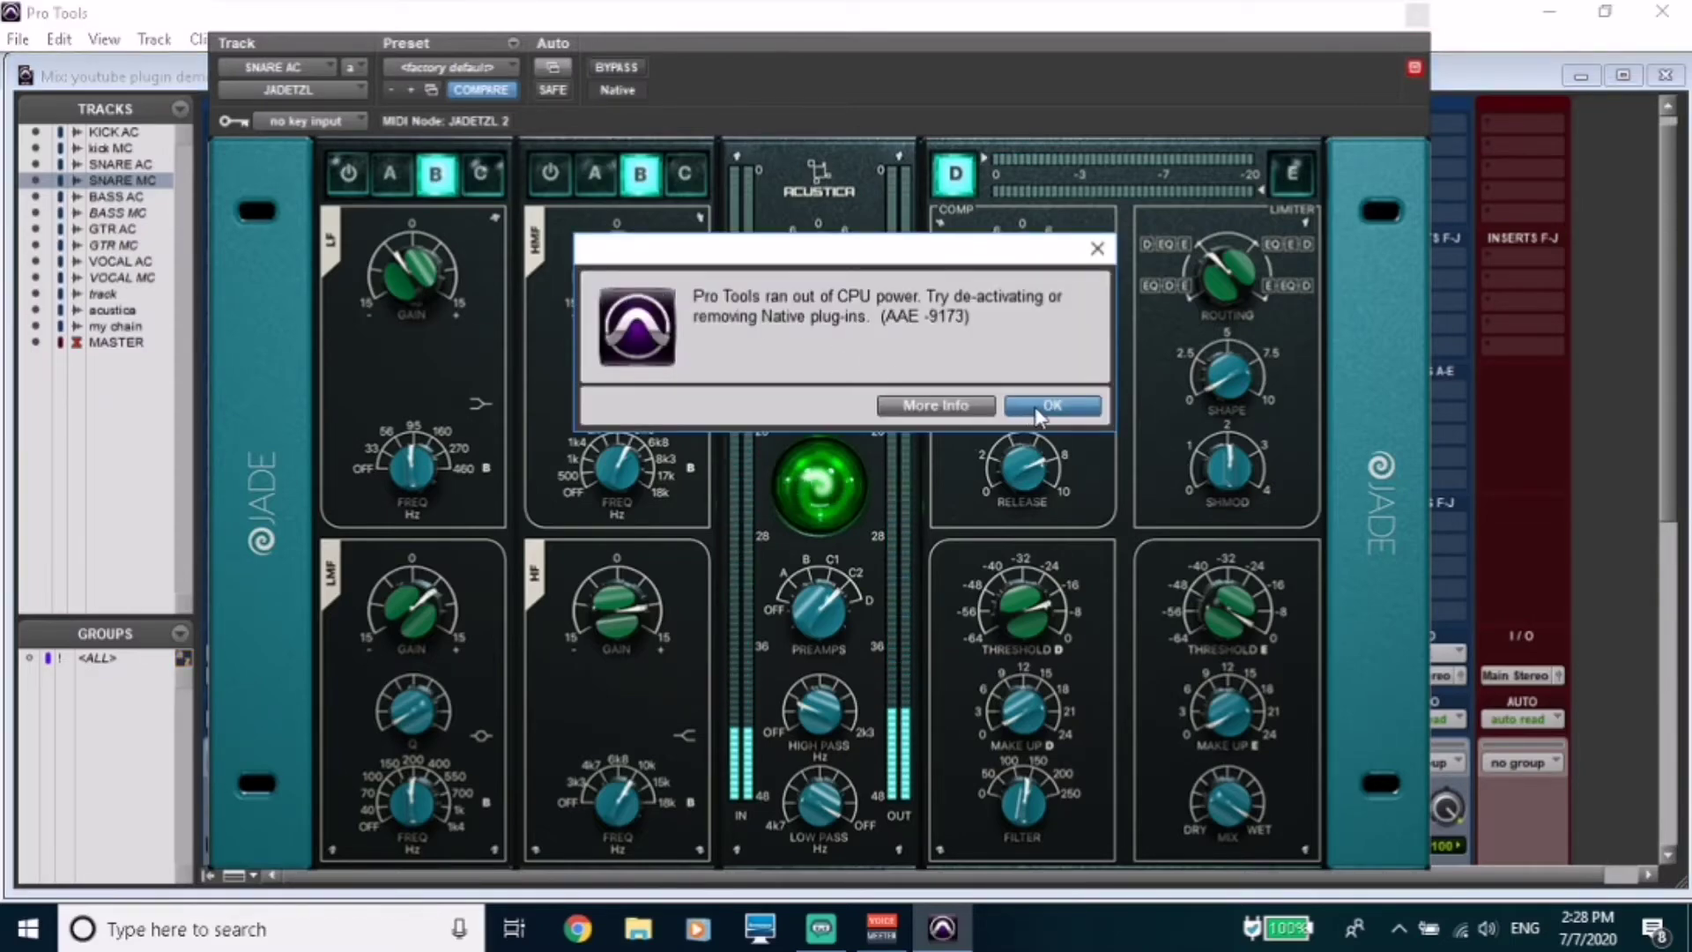
{"action": "left_click", "coordinate": [1063, 404]}
{"action": "left_click_drag", "start_coordinate": [623, 284], "coordinate": [624, 281]}
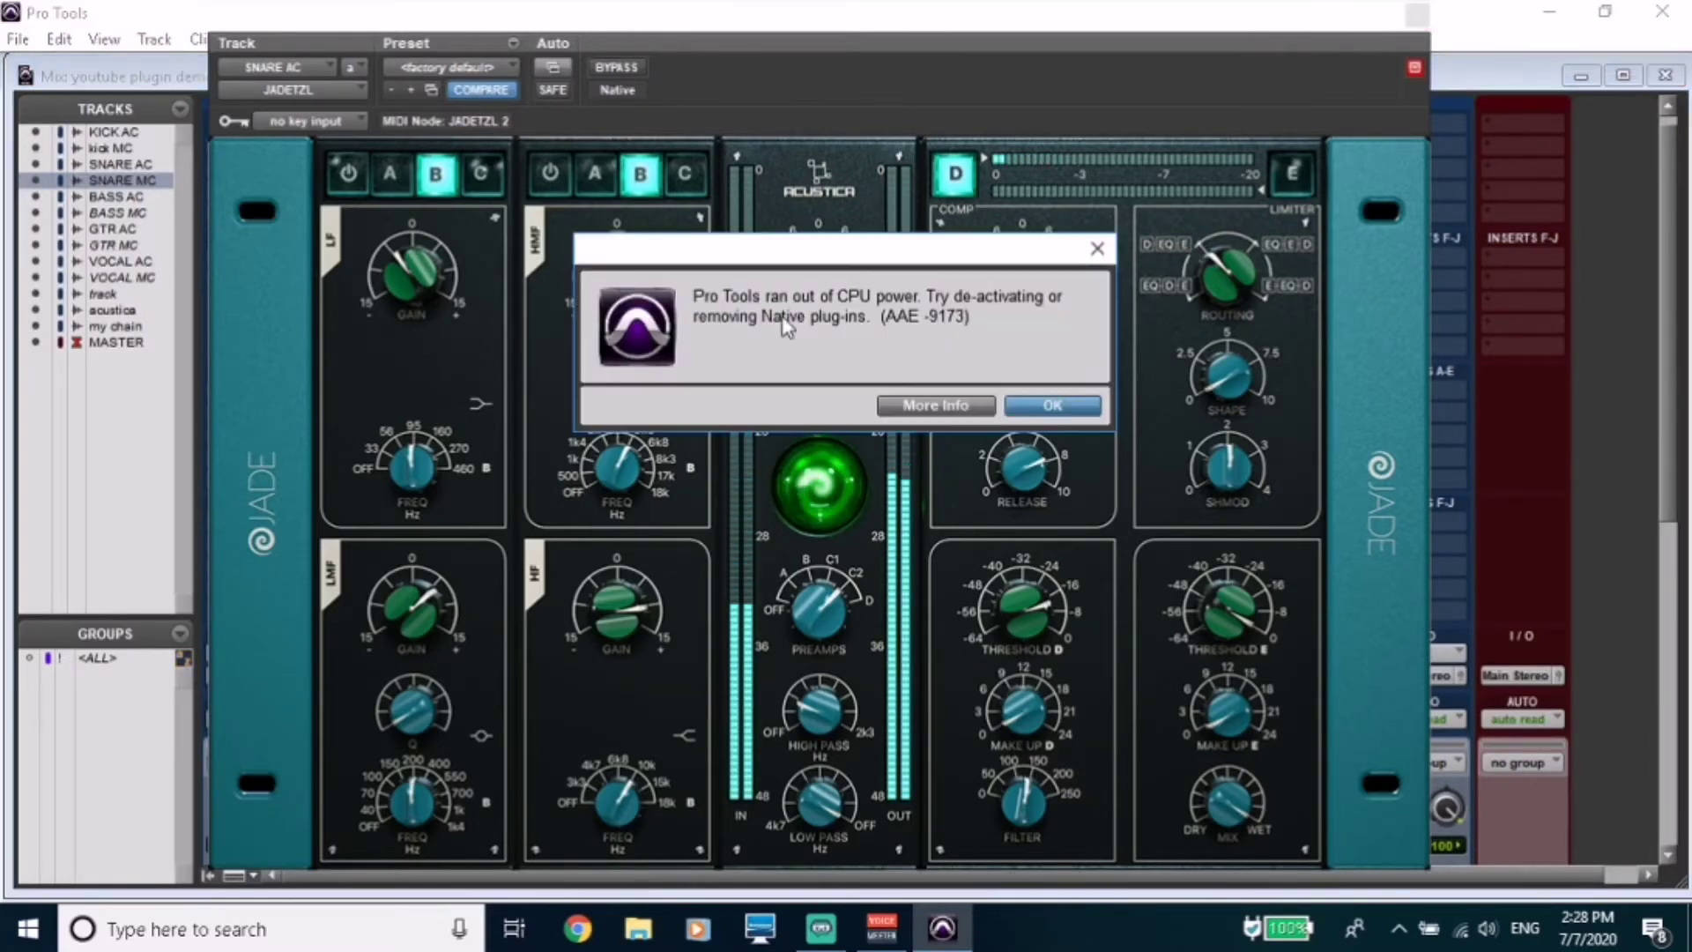
{"action": "left_click", "coordinate": [1052, 406]}
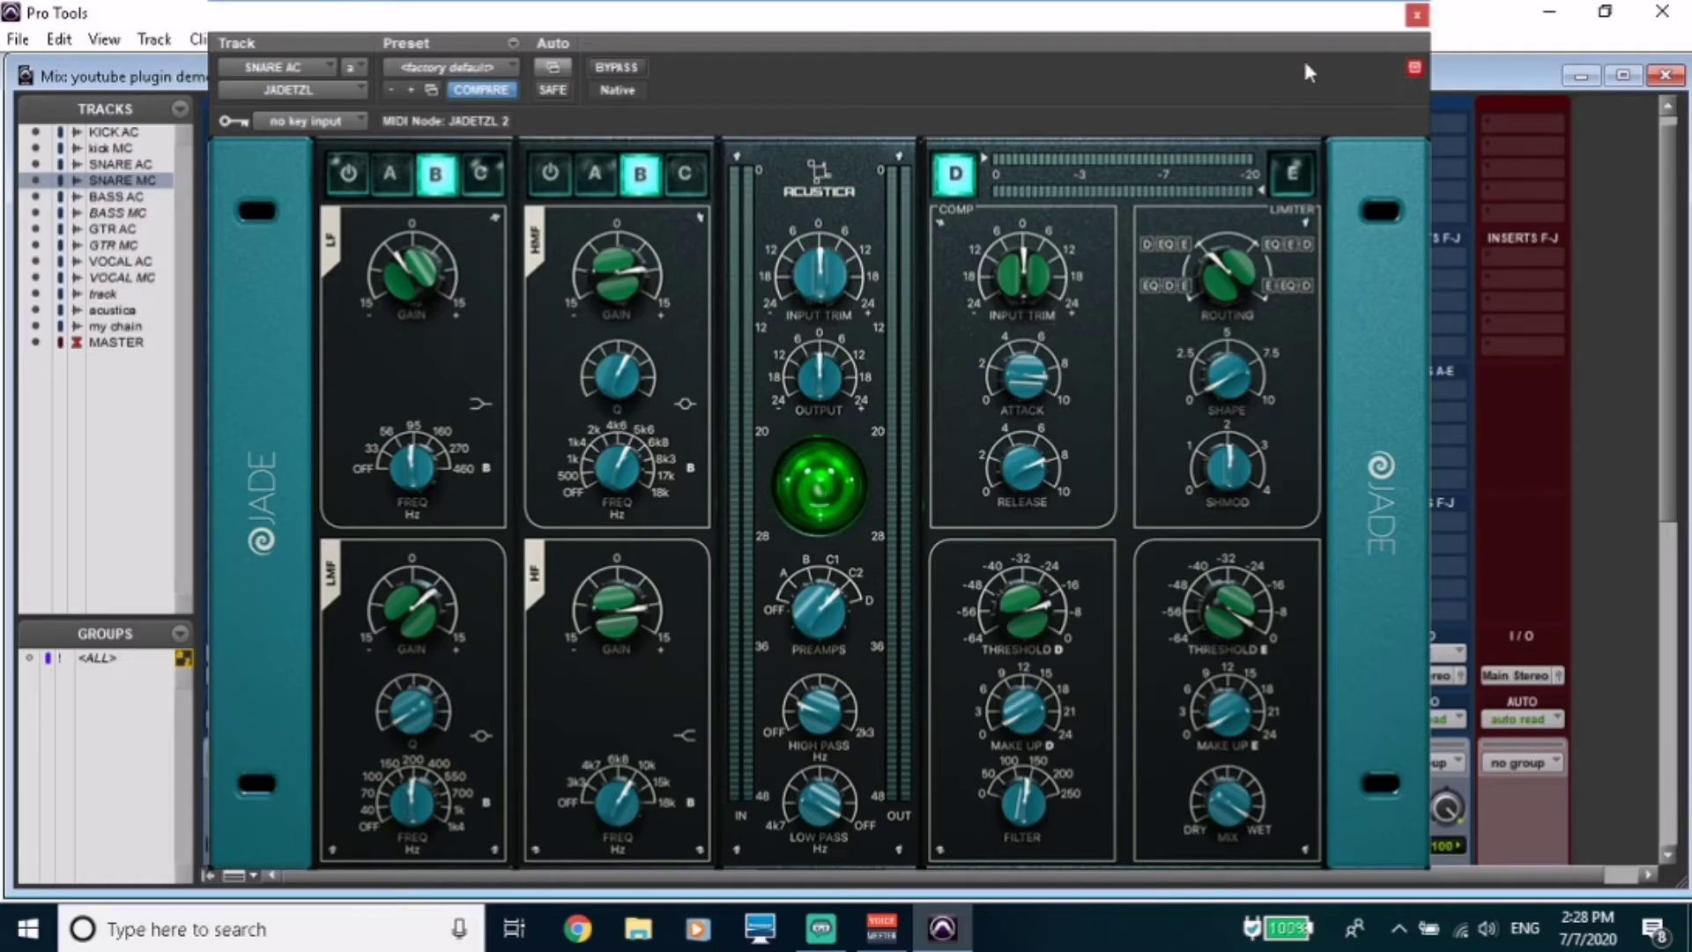
{"action": "left_click", "coordinate": [1416, 14]}
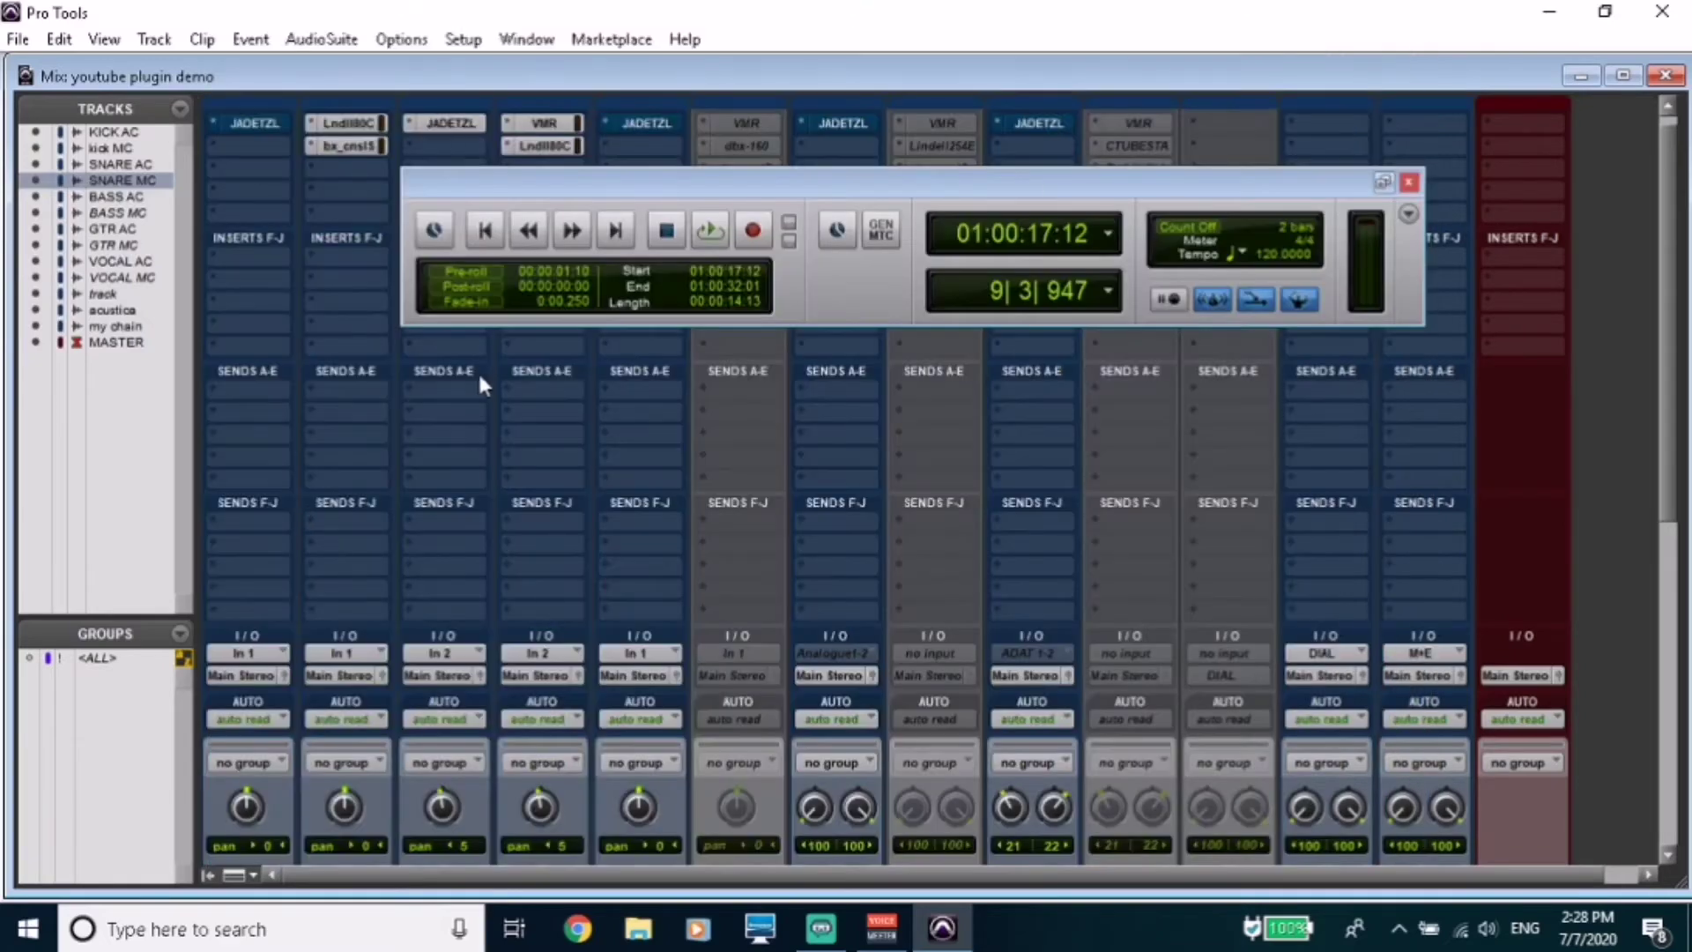
Switch playback from SNARE MC to SNARE AC using the mutes and lower the SNARE AC fader to -5.7 dB.
{"action": "left_click_drag", "start_coordinate": [1663, 506], "coordinate": [1616, 737]}
{"action": "key", "text": "space"}
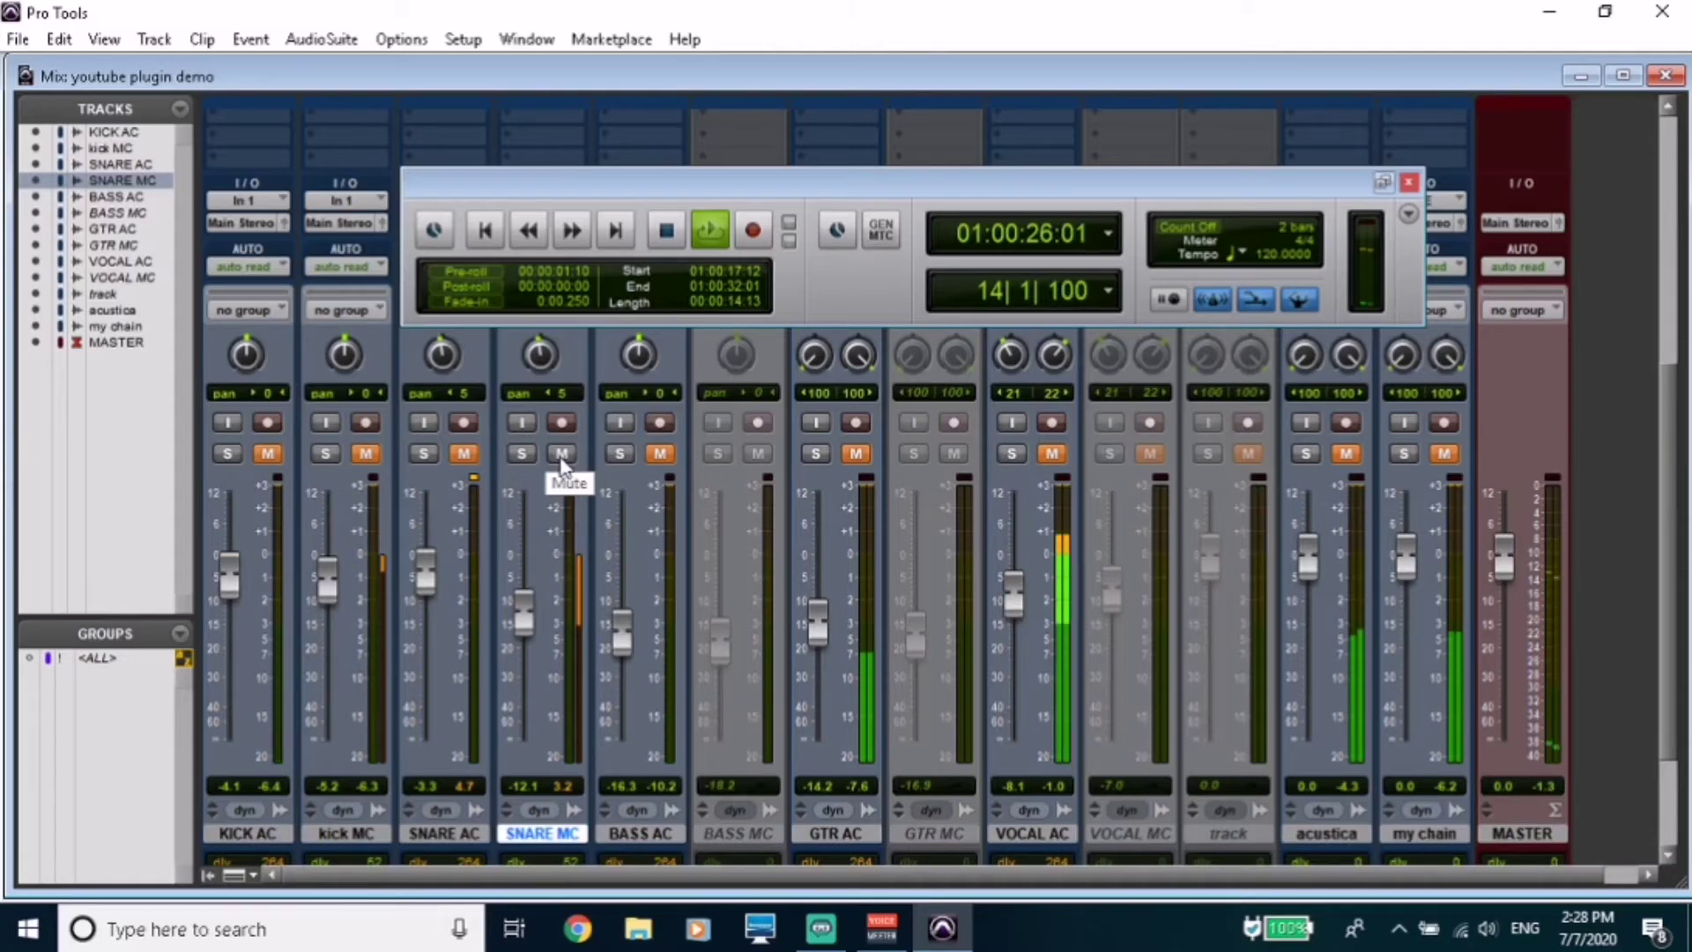
{"action": "left_click", "coordinate": [562, 454]}
{"action": "left_click", "coordinate": [474, 452]}
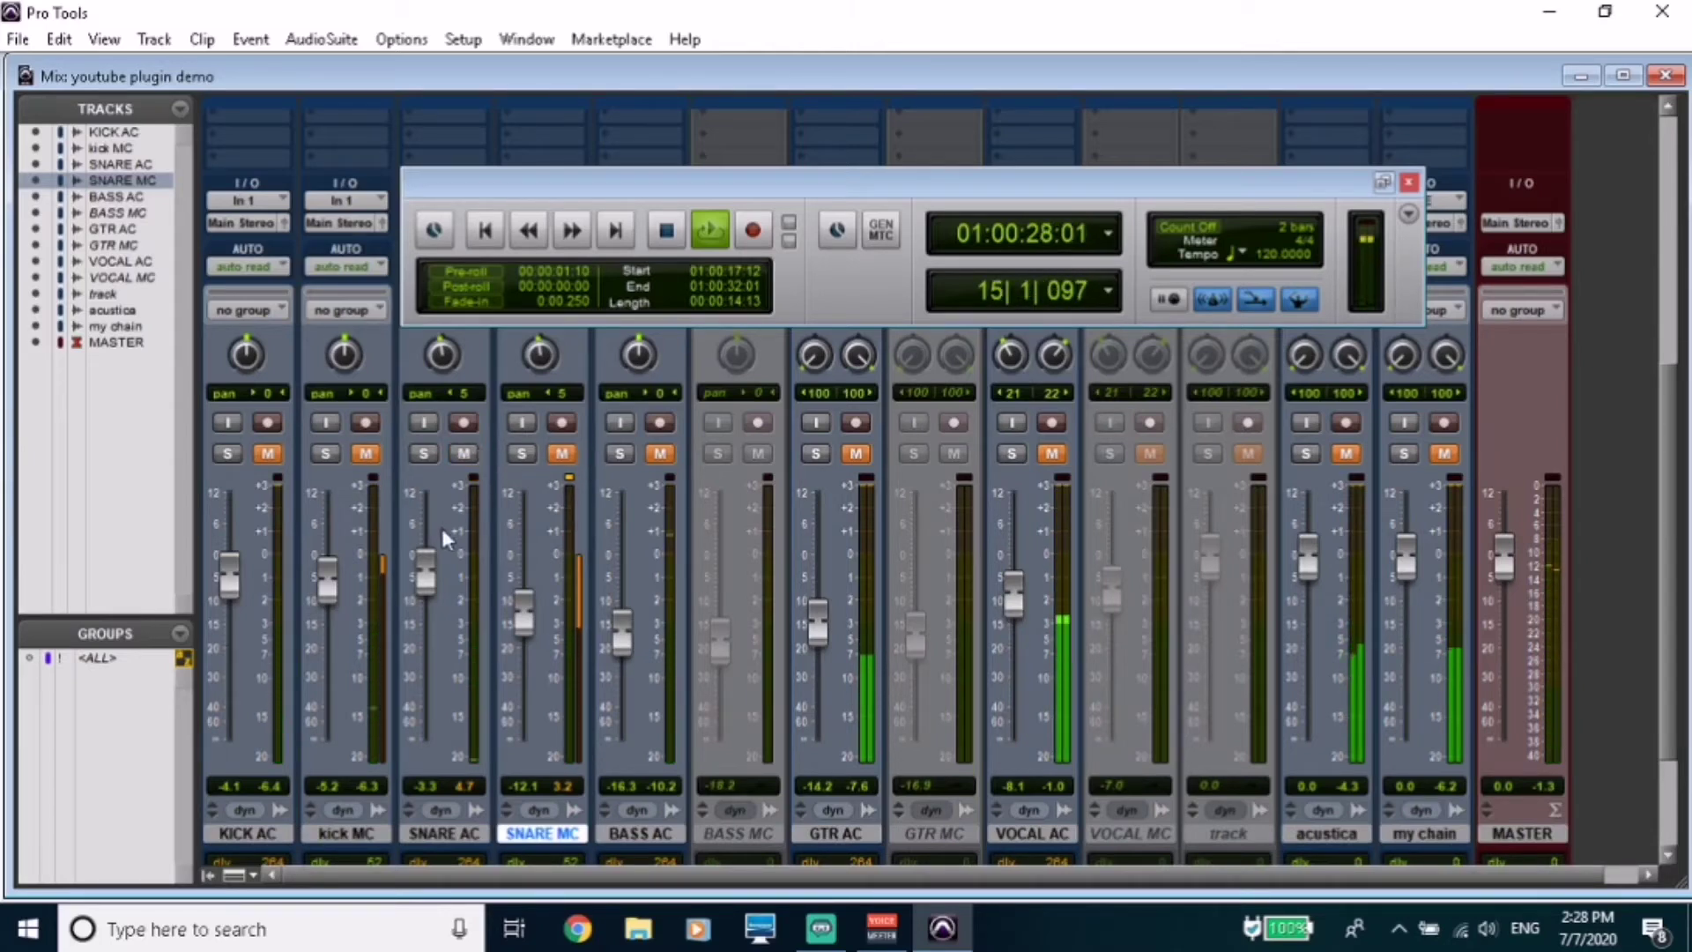
{"action": "left_click_drag", "start_coordinate": [423, 585], "coordinate": [423, 596]}
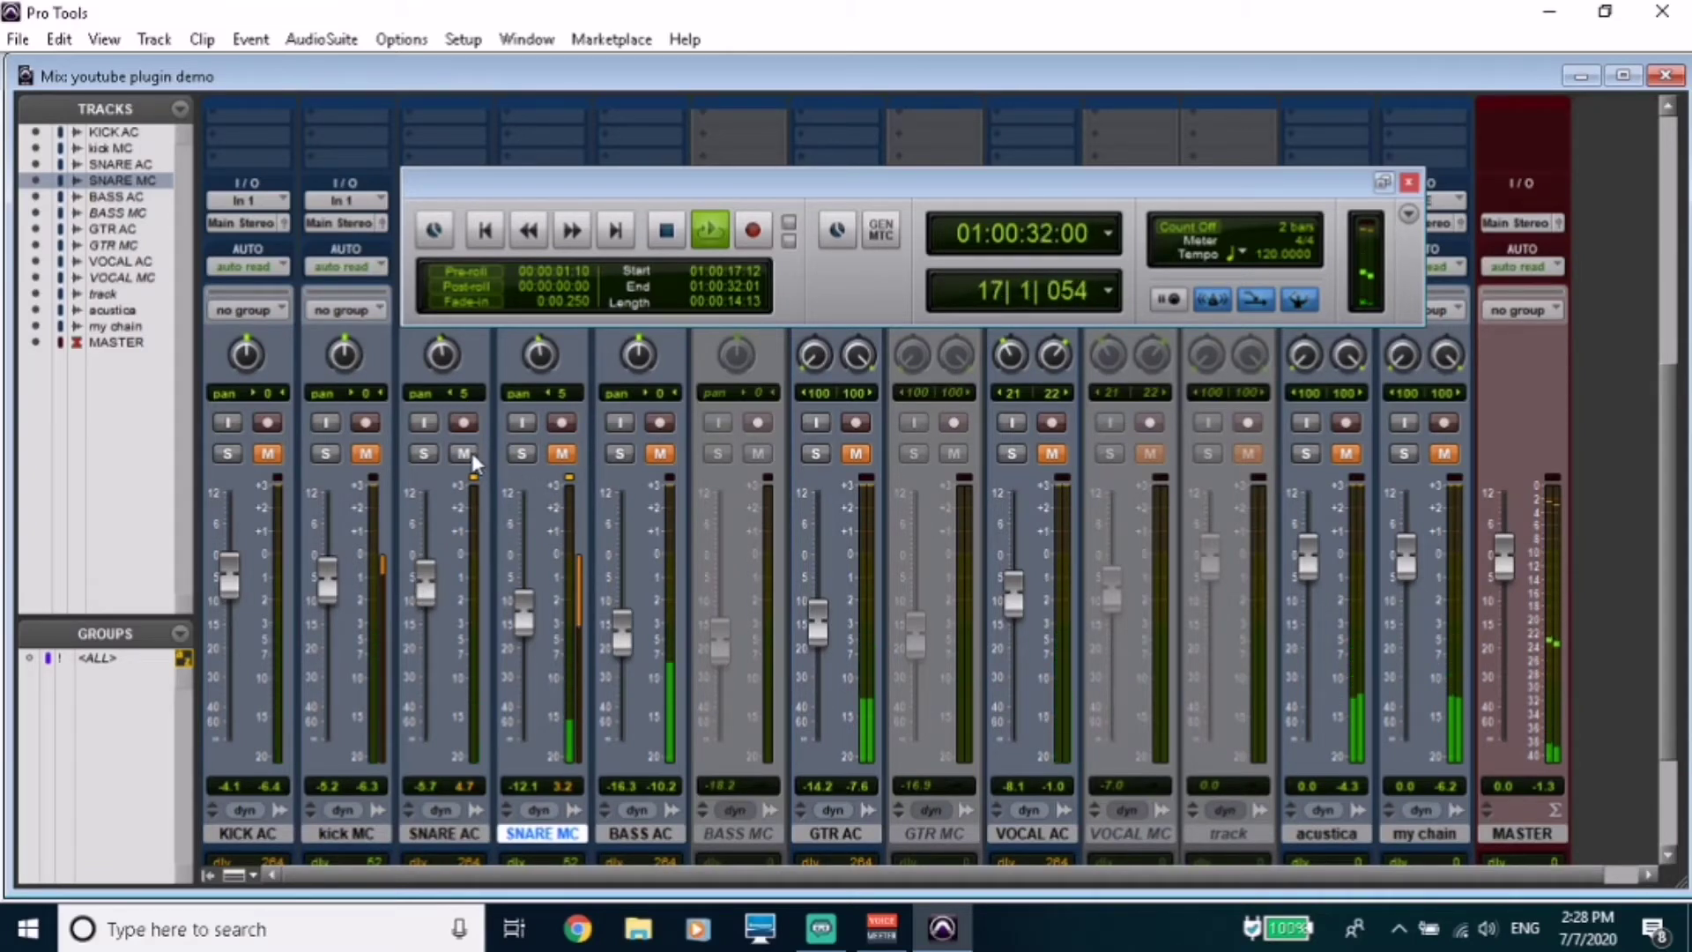
Compare the level-adjusted SNARE AC with SNARE MC during playback by alternating their mutes, leaving SNARE AC unmuted and SNARE MC muted.
{"action": "left_click", "coordinate": [563, 454]}
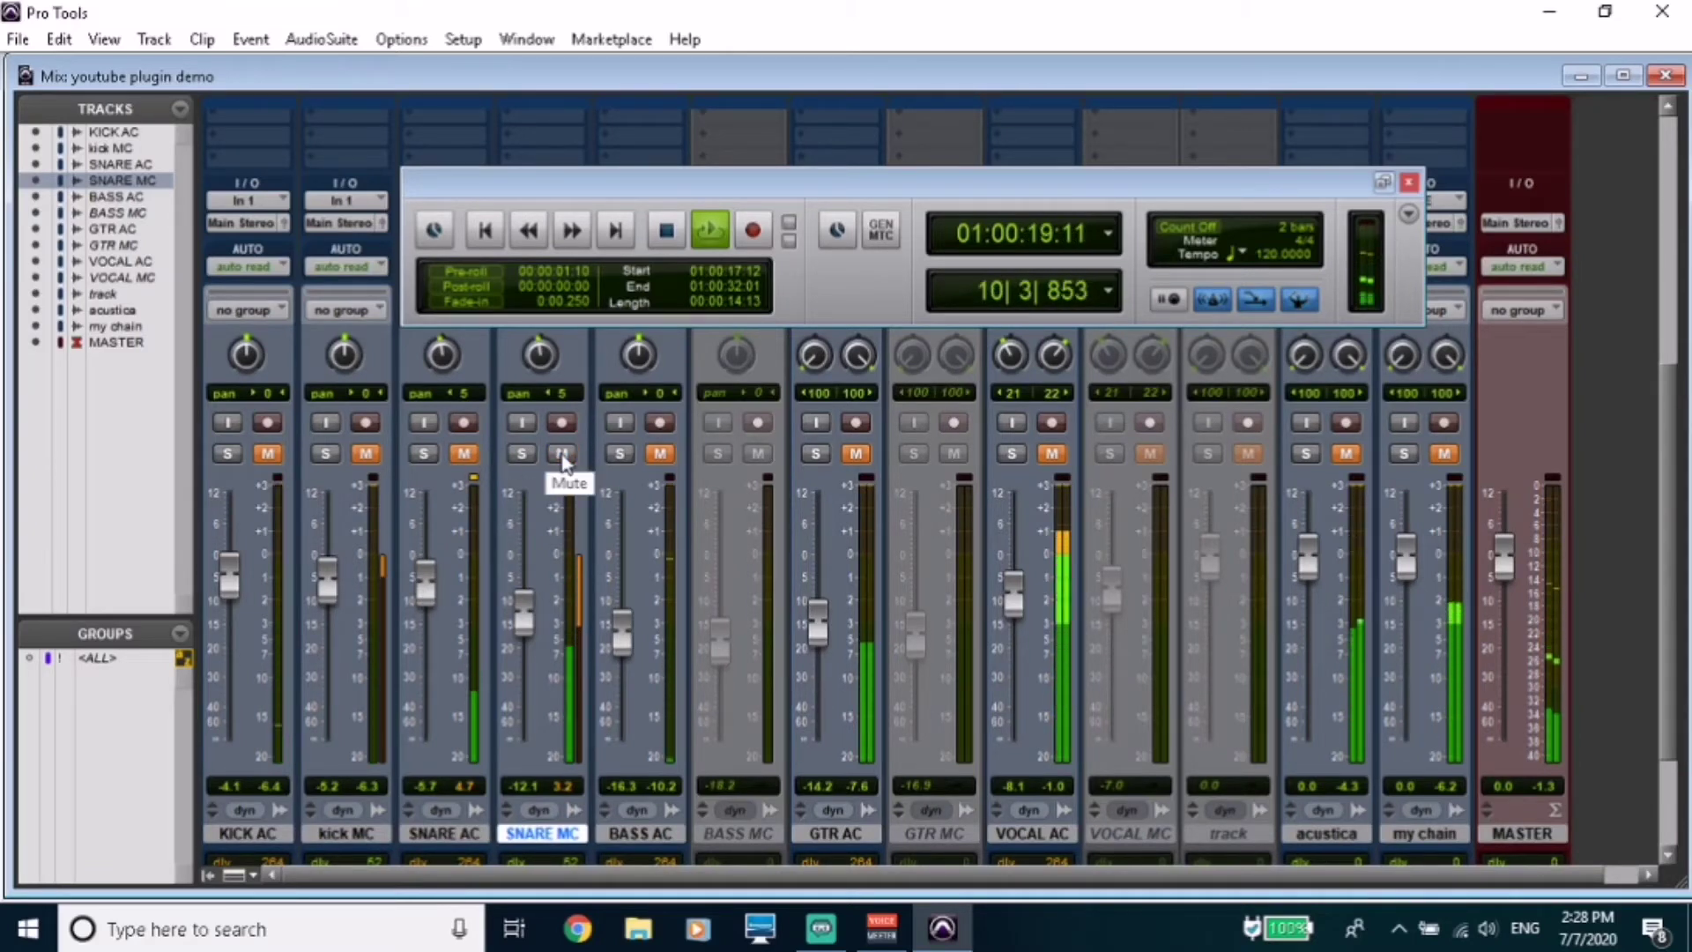
{"action": "left_click", "coordinate": [563, 454]}
{"action": "left_click", "coordinate": [464, 454]}
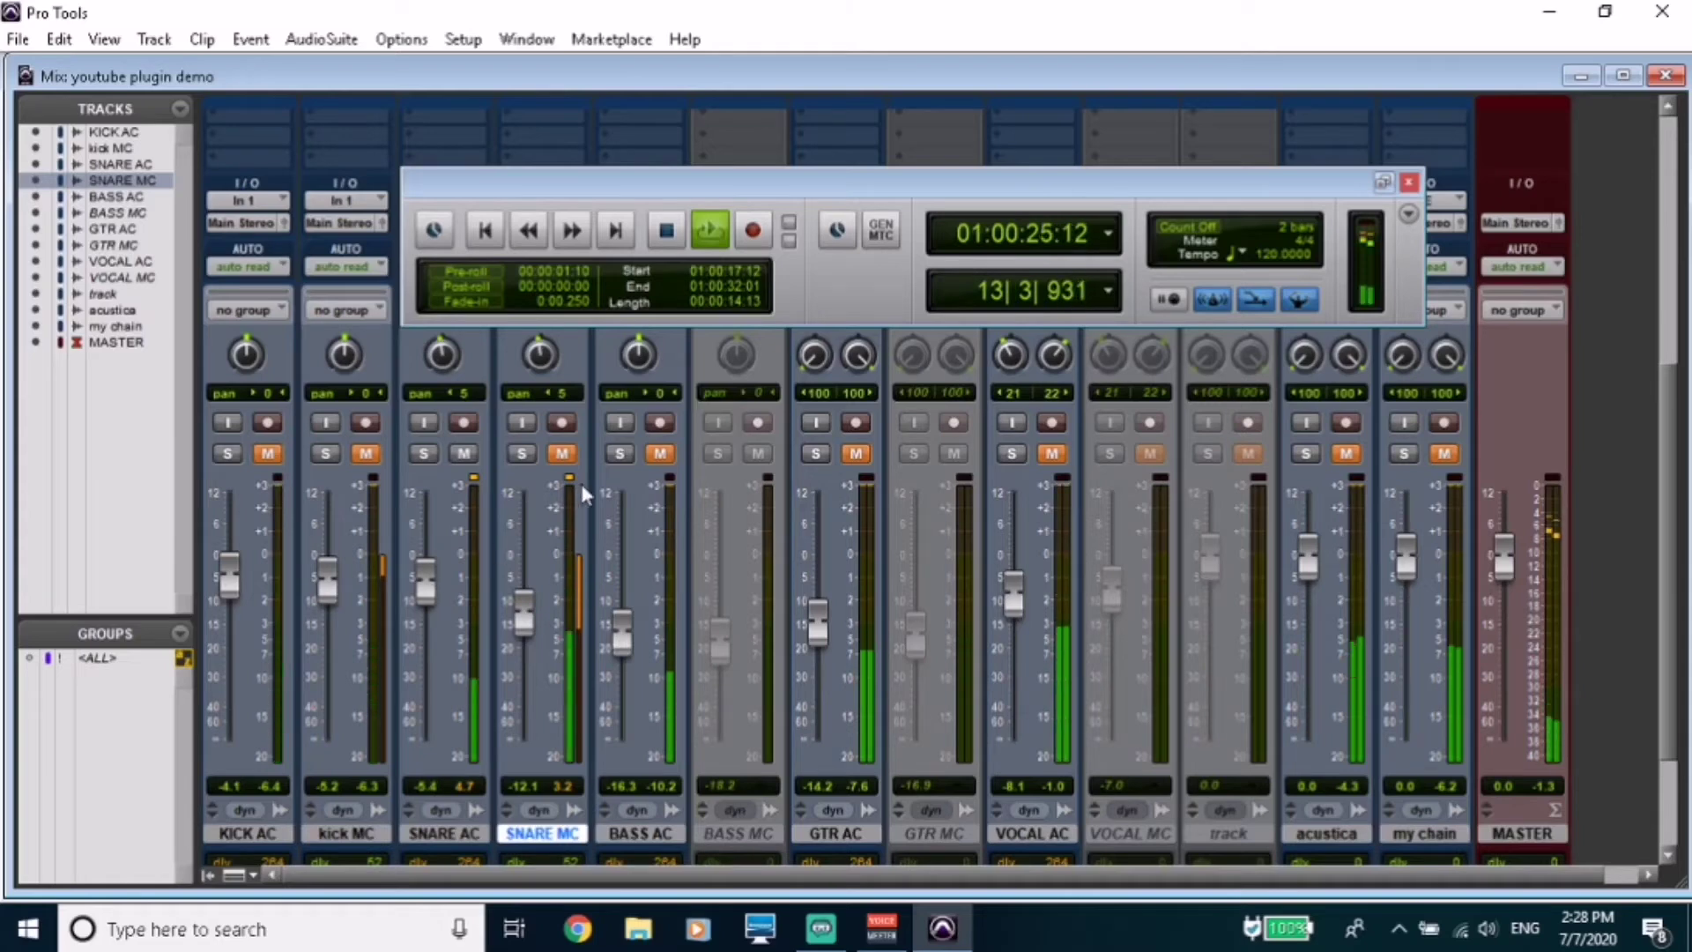
{"action": "left_click", "coordinate": [467, 455]}
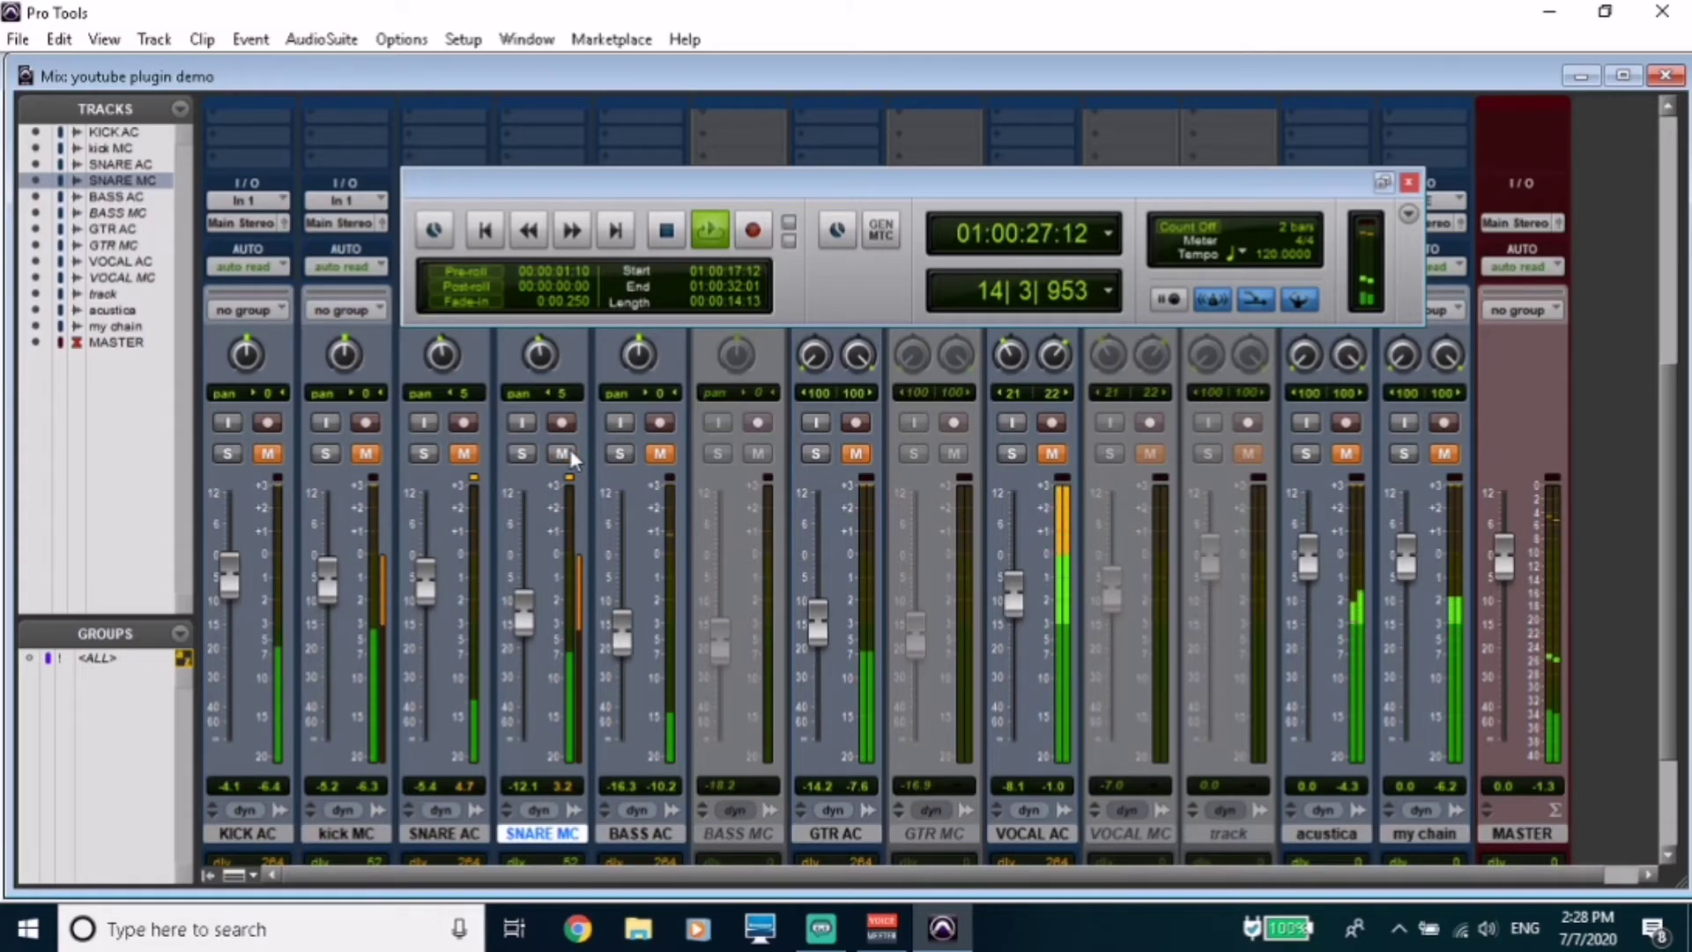
{"action": "left_click", "coordinate": [465, 453]}
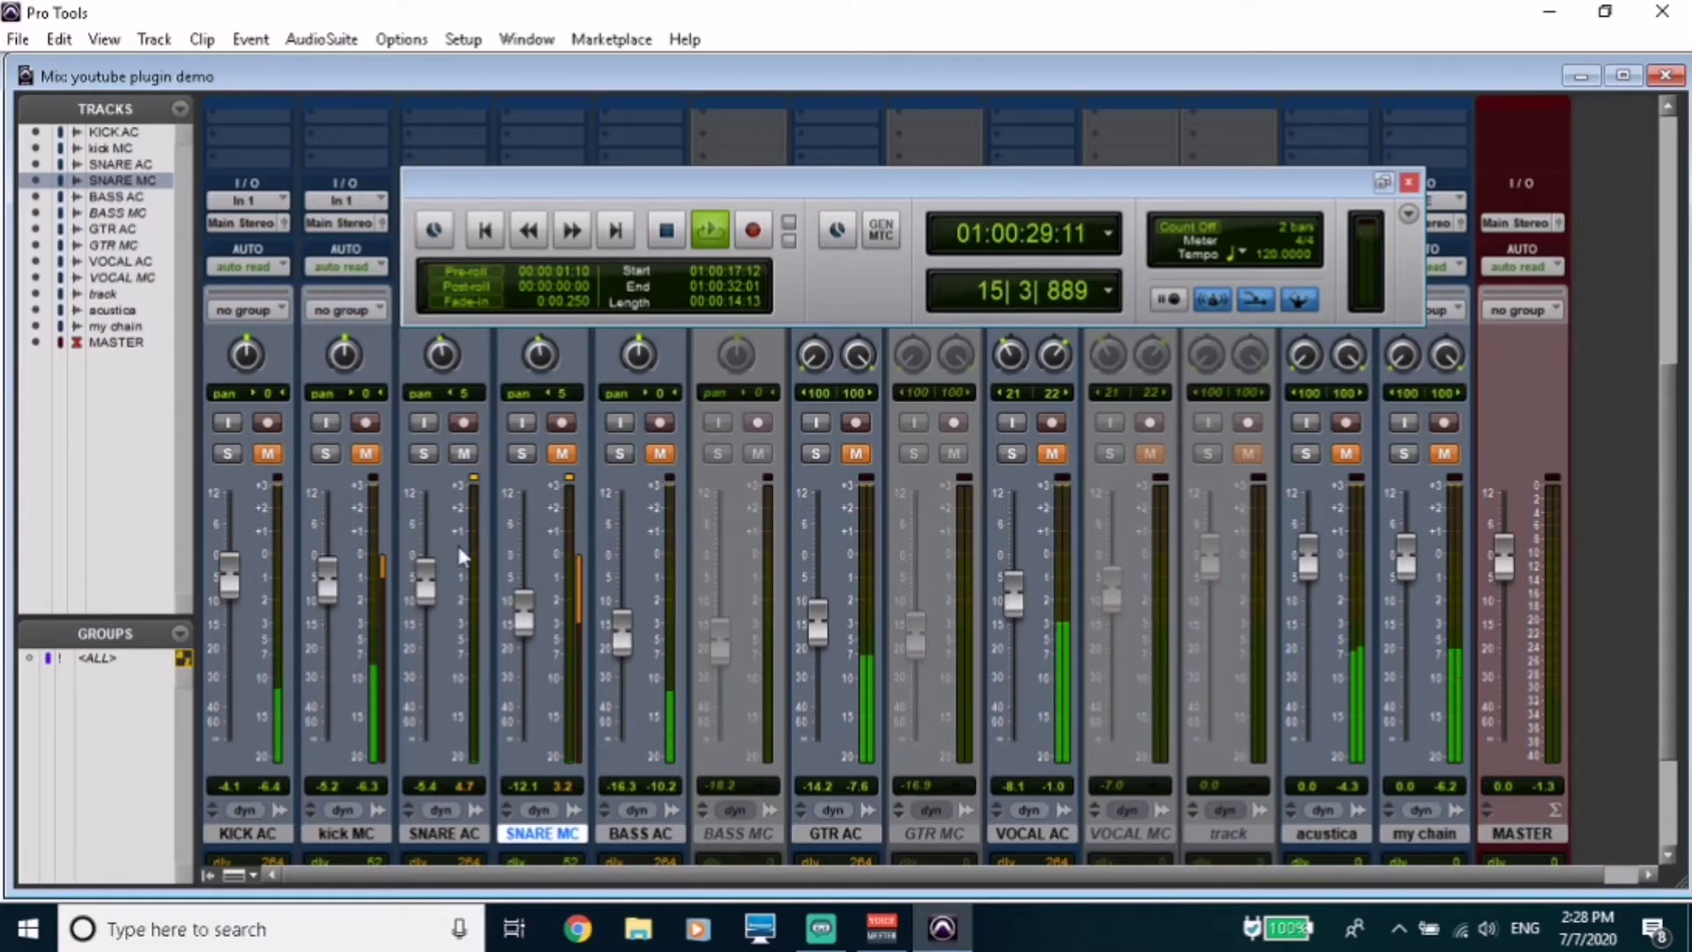
Raise the SNARE AC fader to -3.8 dB, compare it with SNARE MC by alternating mutes, and stop playback with only SNARE AC muted of the two.
{"action": "left_click_drag", "start_coordinate": [429, 596], "coordinate": [430, 591]}
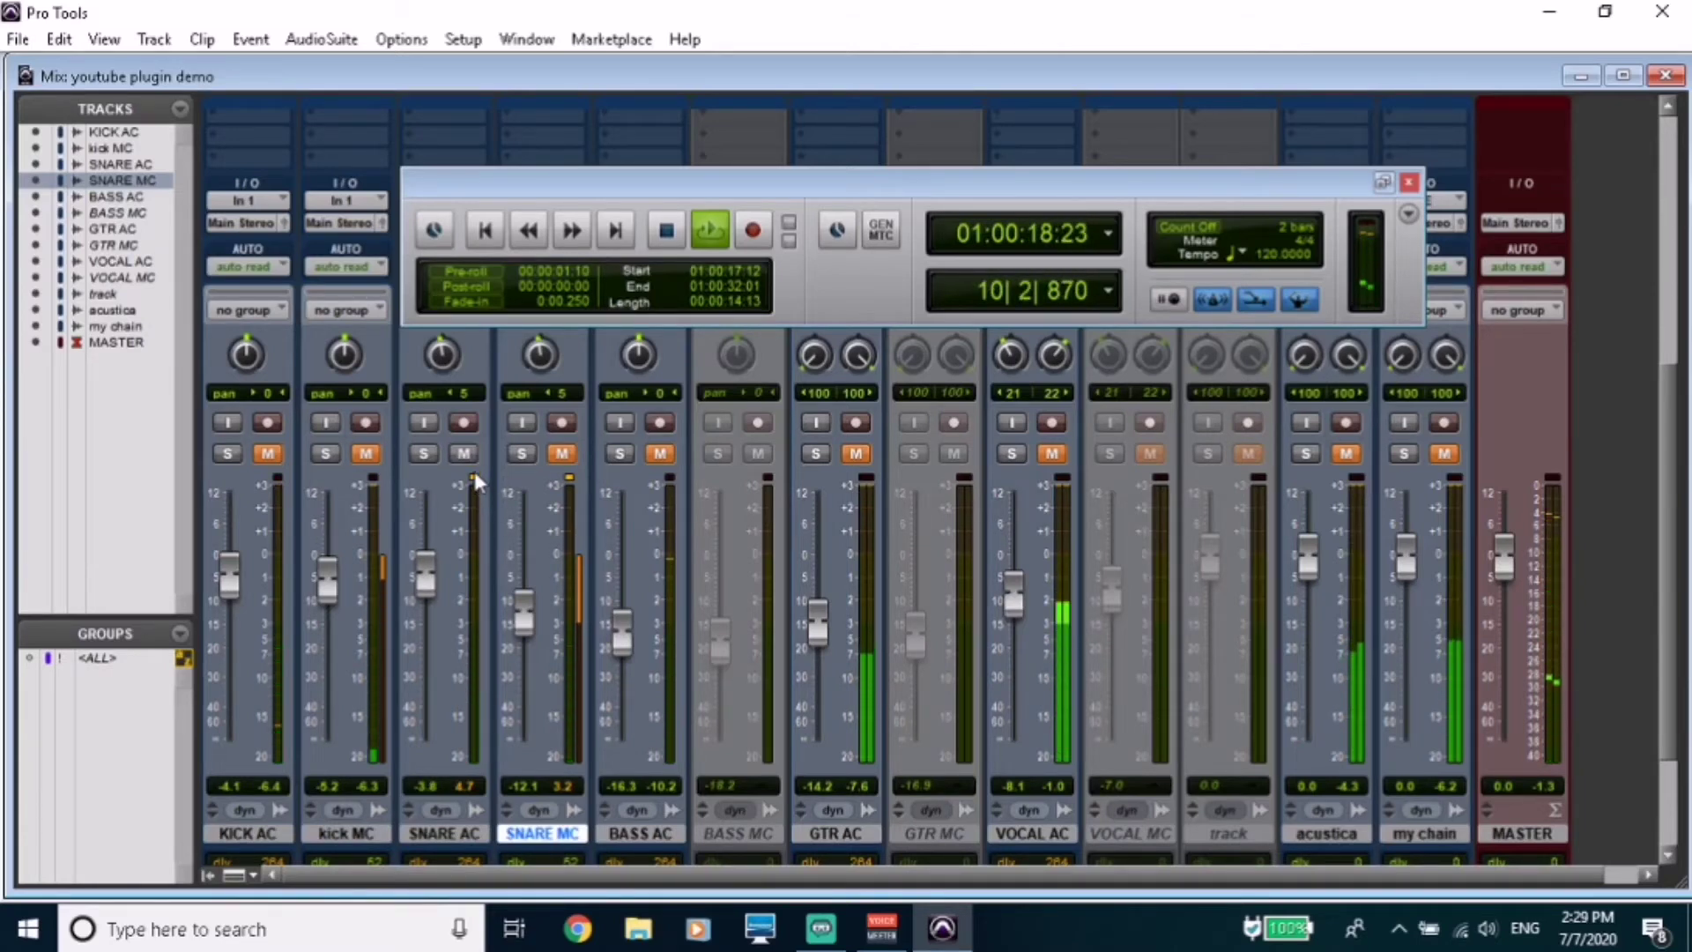
{"action": "left_click", "coordinate": [564, 454]}
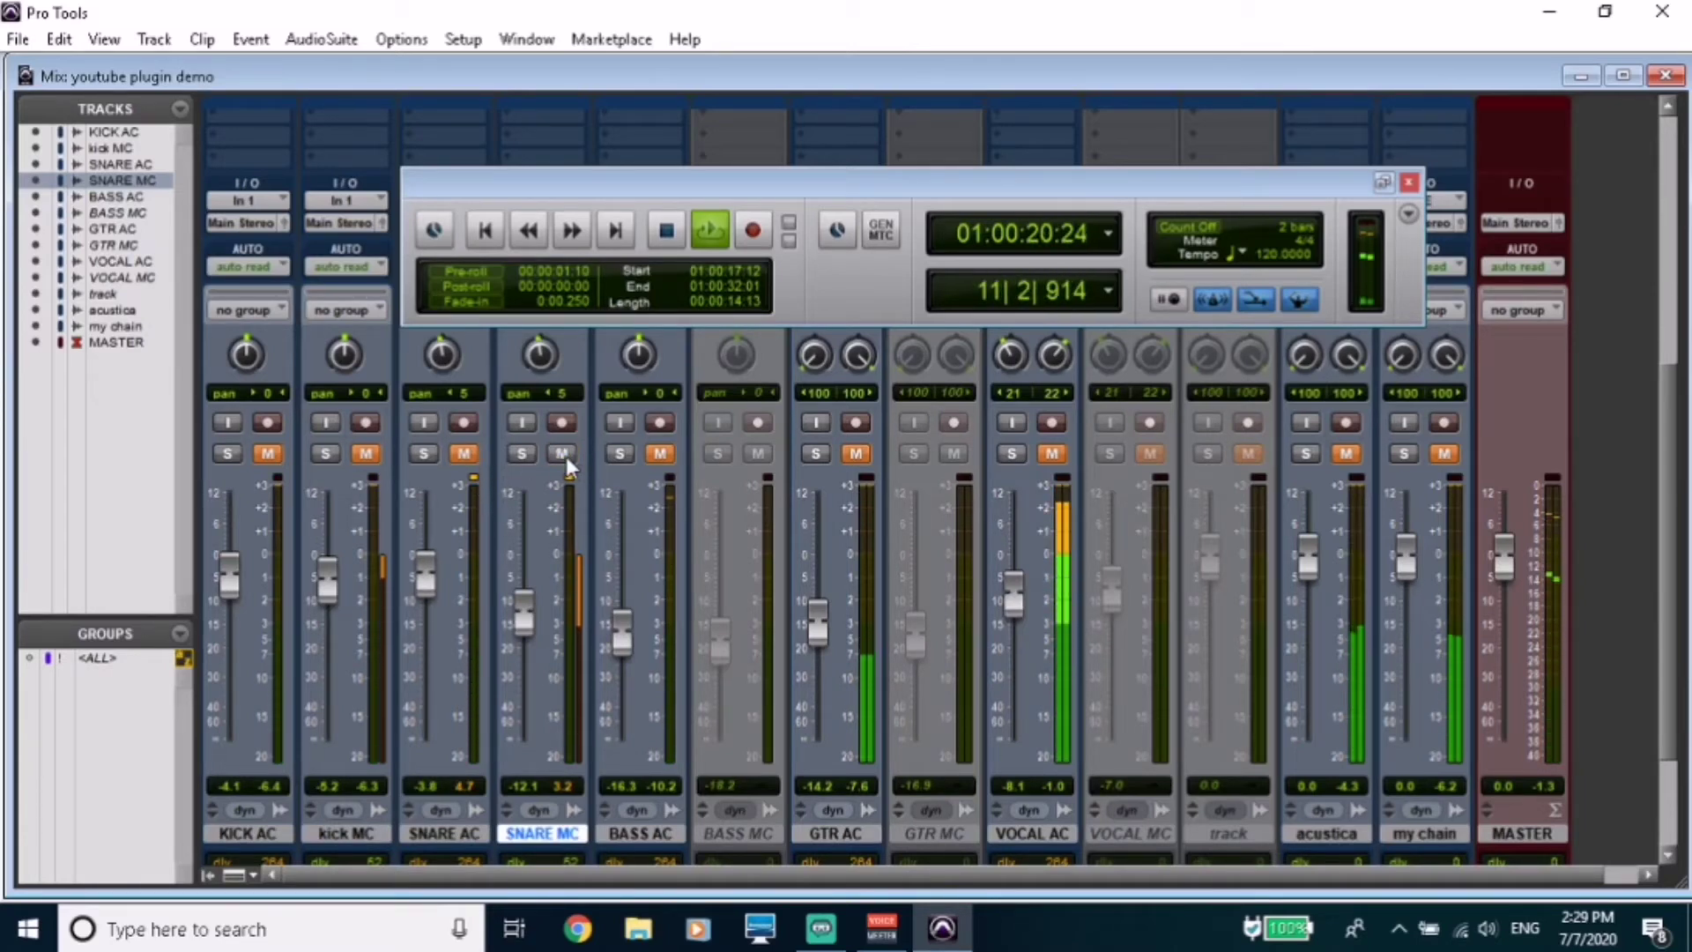
{"action": "left_click", "coordinate": [564, 457]}
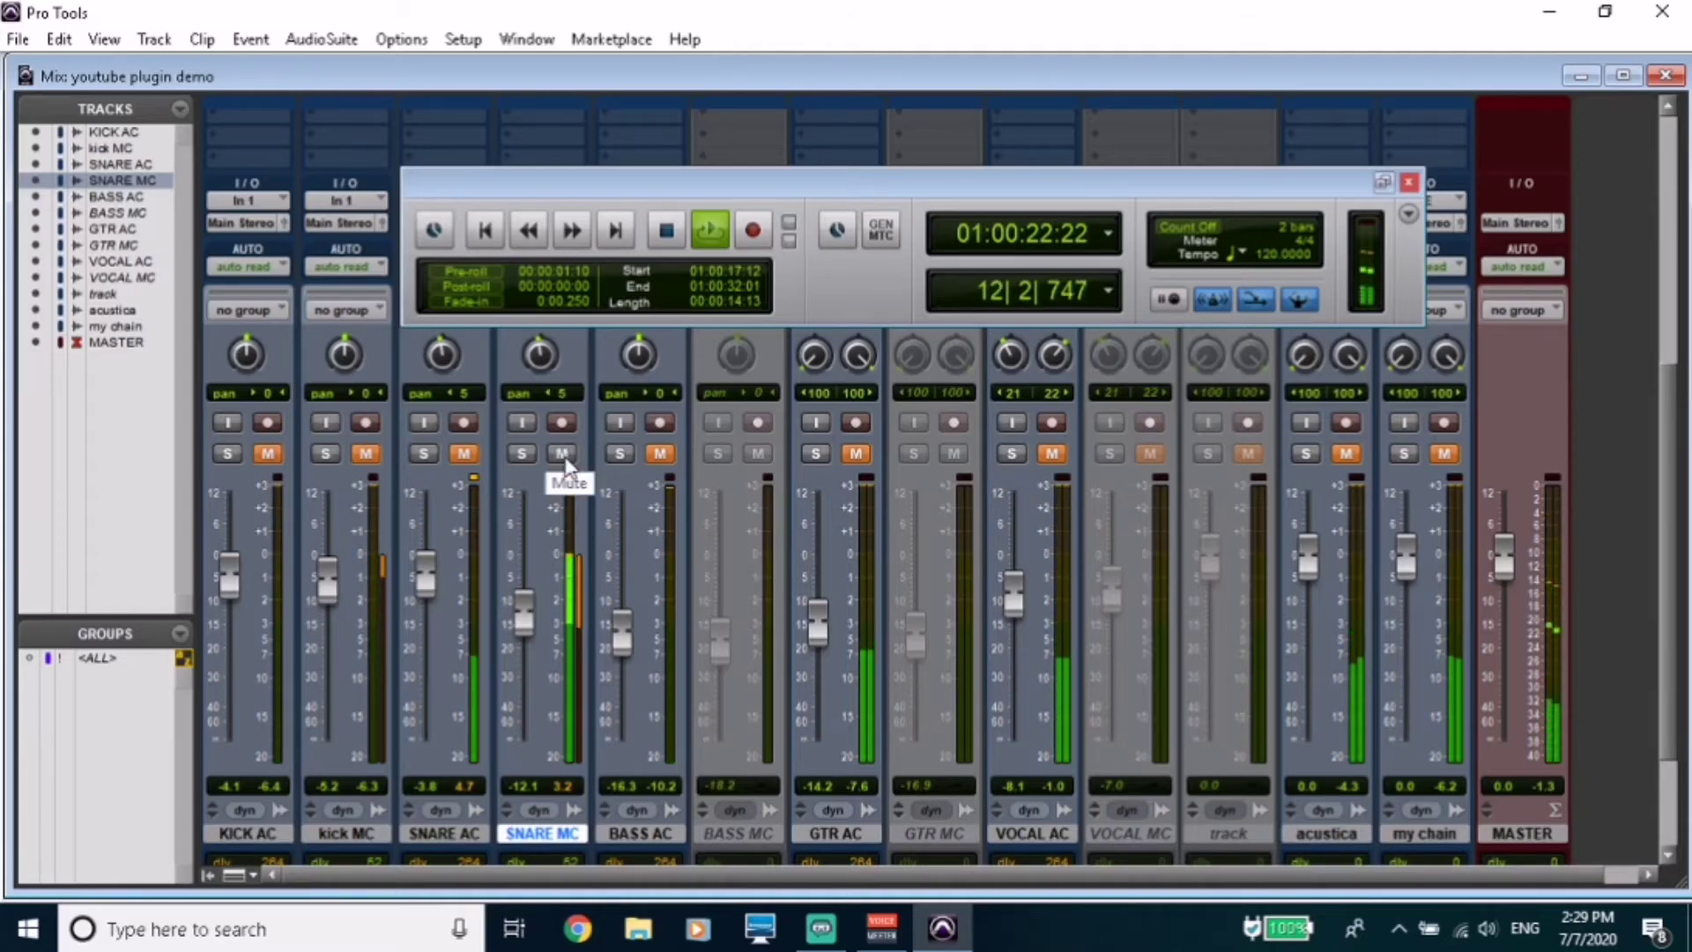
{"action": "left_click", "coordinate": [470, 455]}
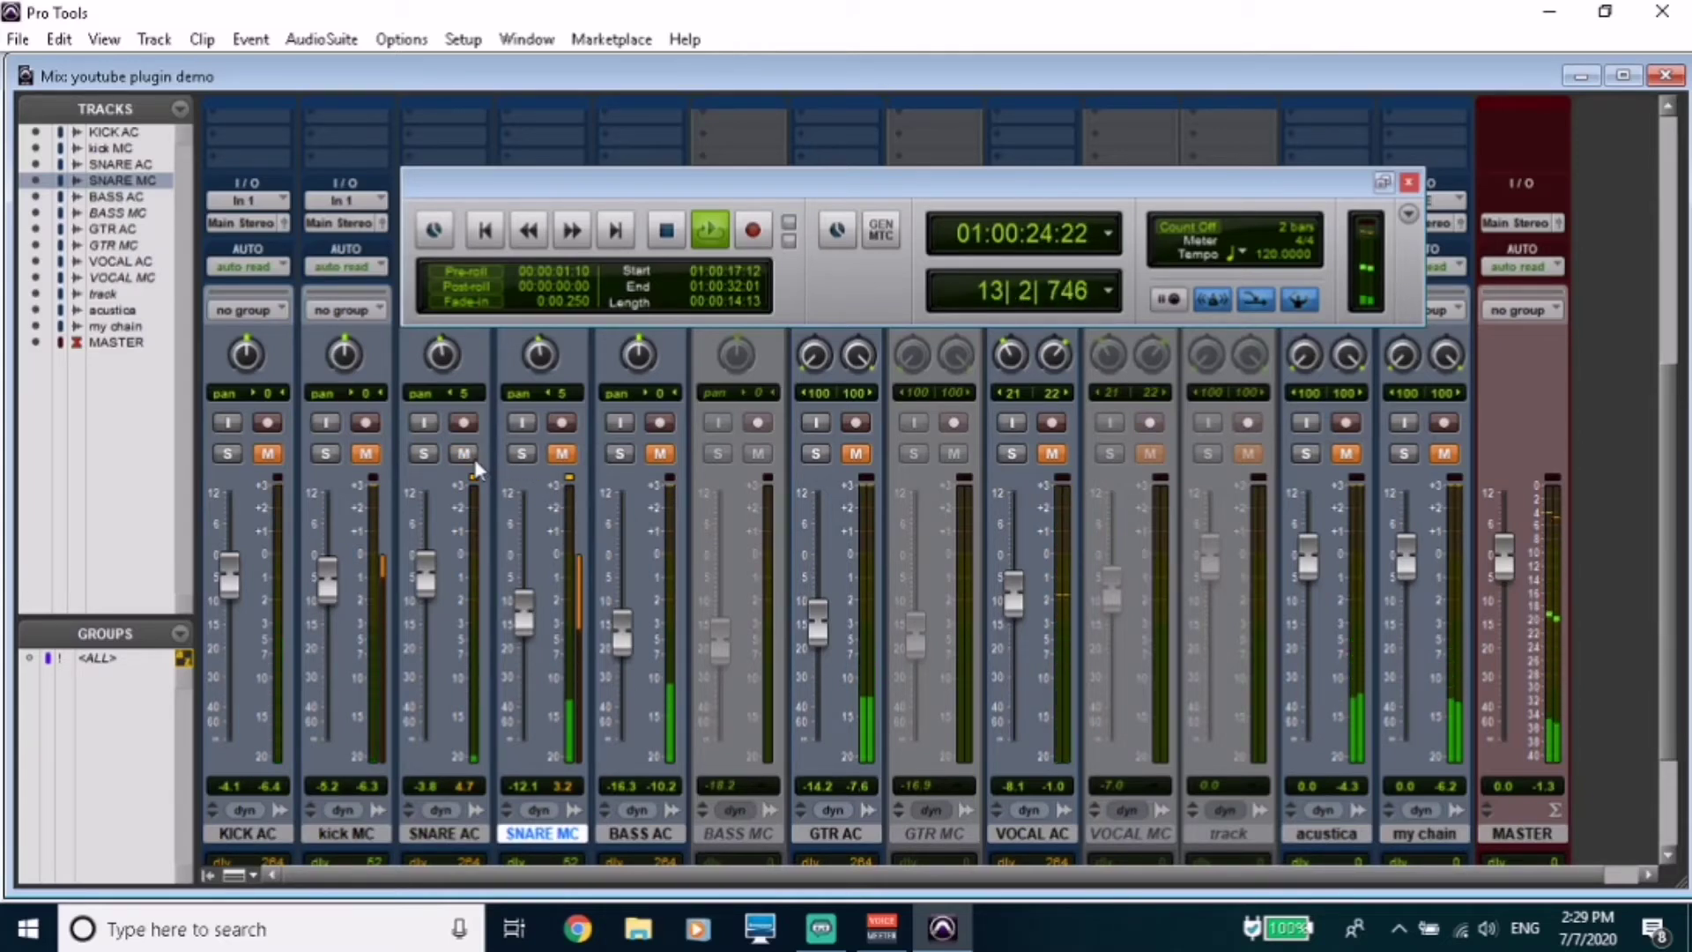
{"action": "left_click", "coordinate": [465, 454]}
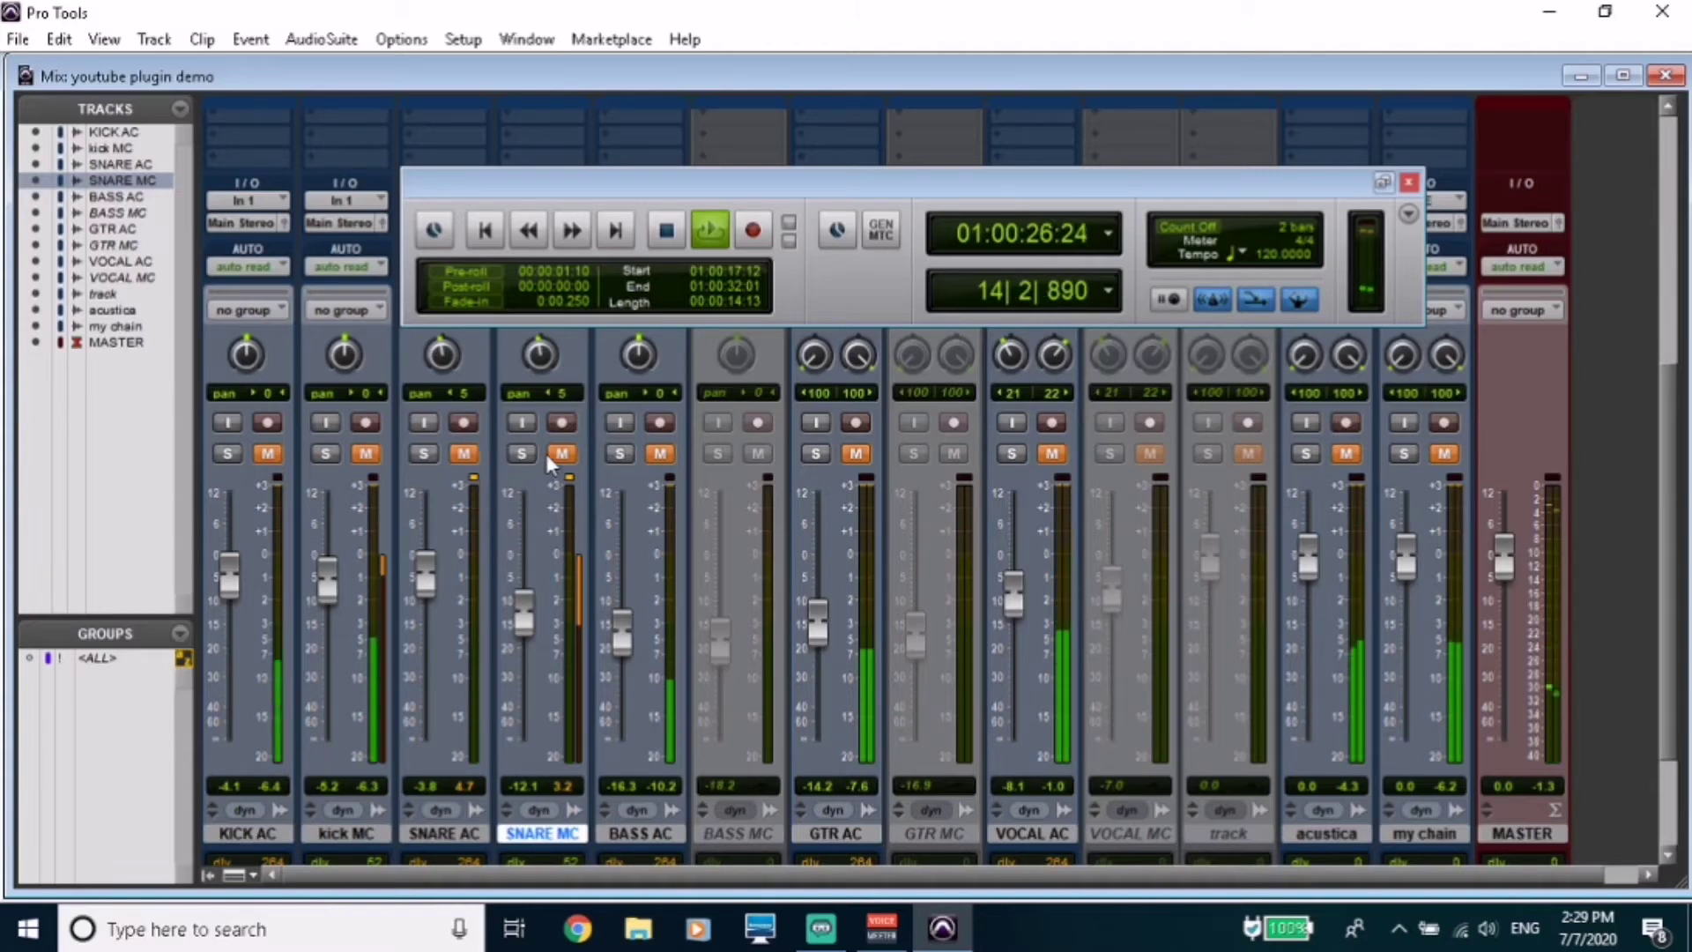
{"action": "left_click", "coordinate": [557, 455]}
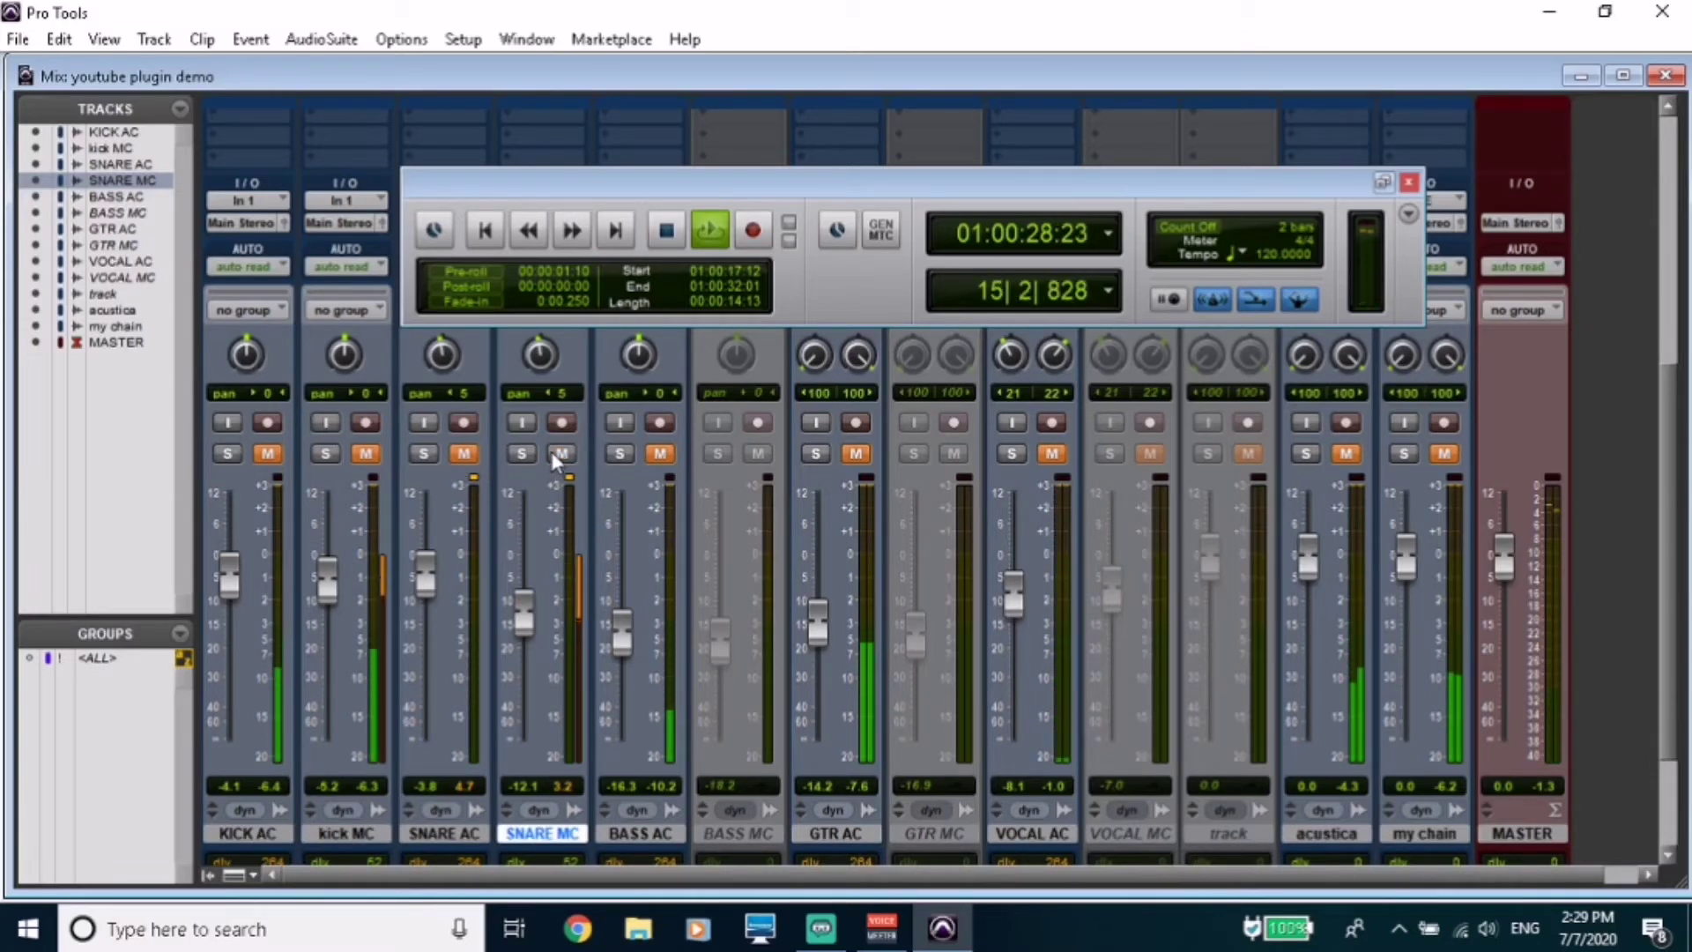
{"action": "key", "text": "space"}
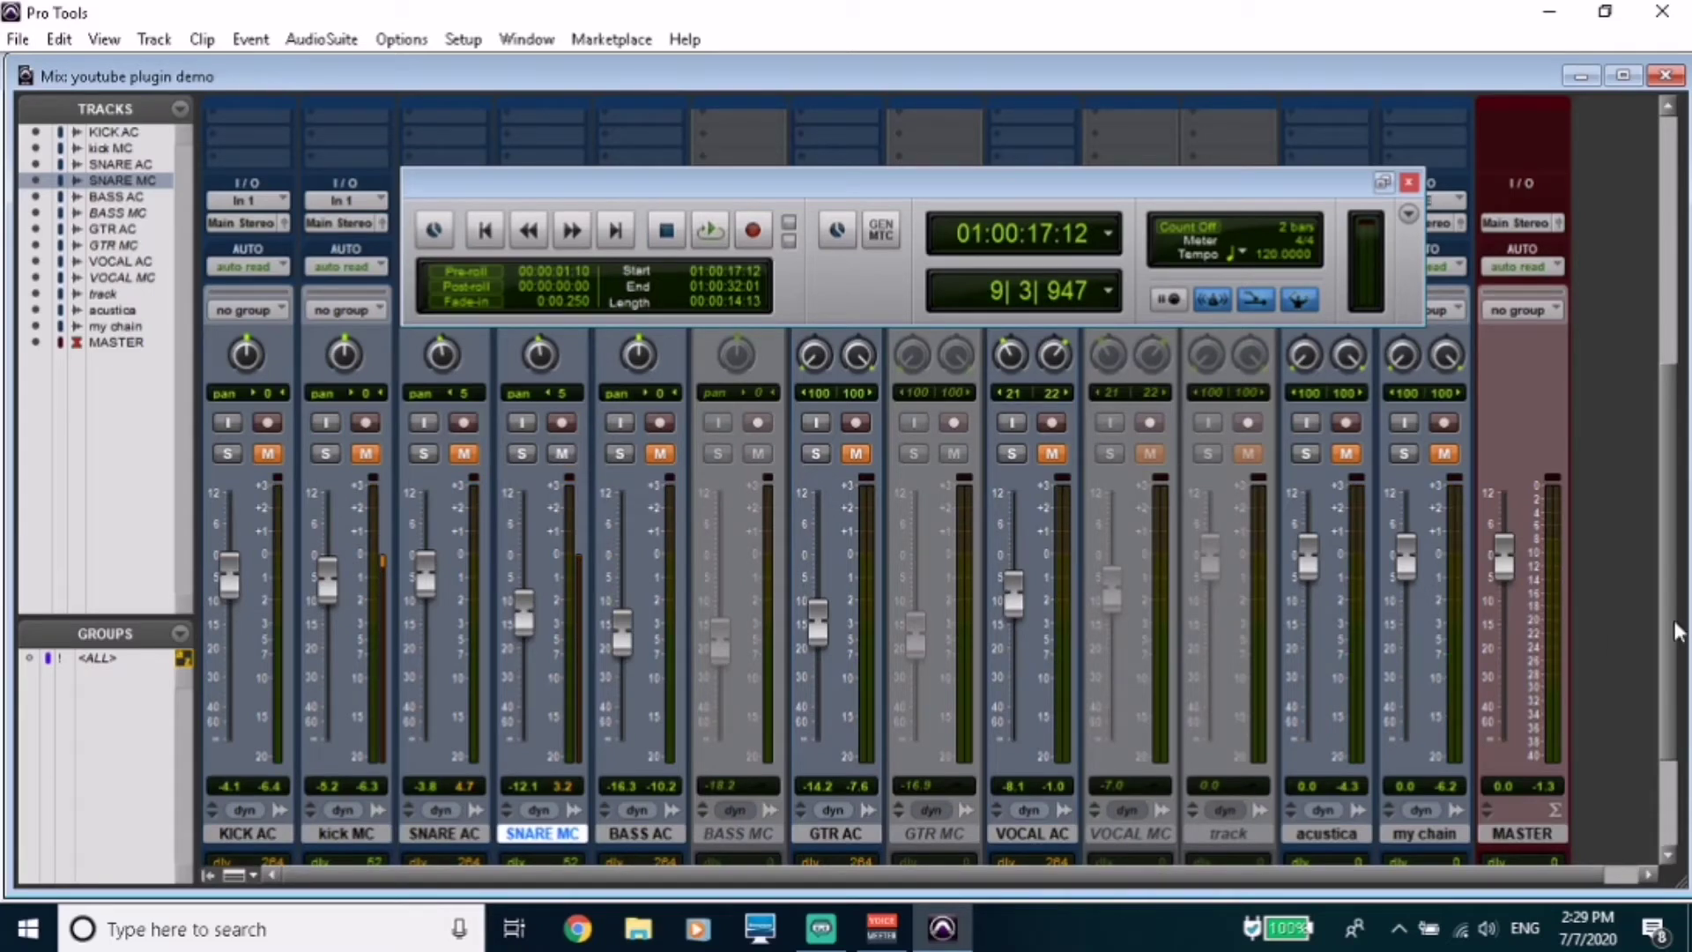
Show the tracks' inserts and move the transport window lower so it no longer covers the insert slots.
{"action": "left_click_drag", "start_coordinate": [1670, 621], "coordinate": [1589, 314]}
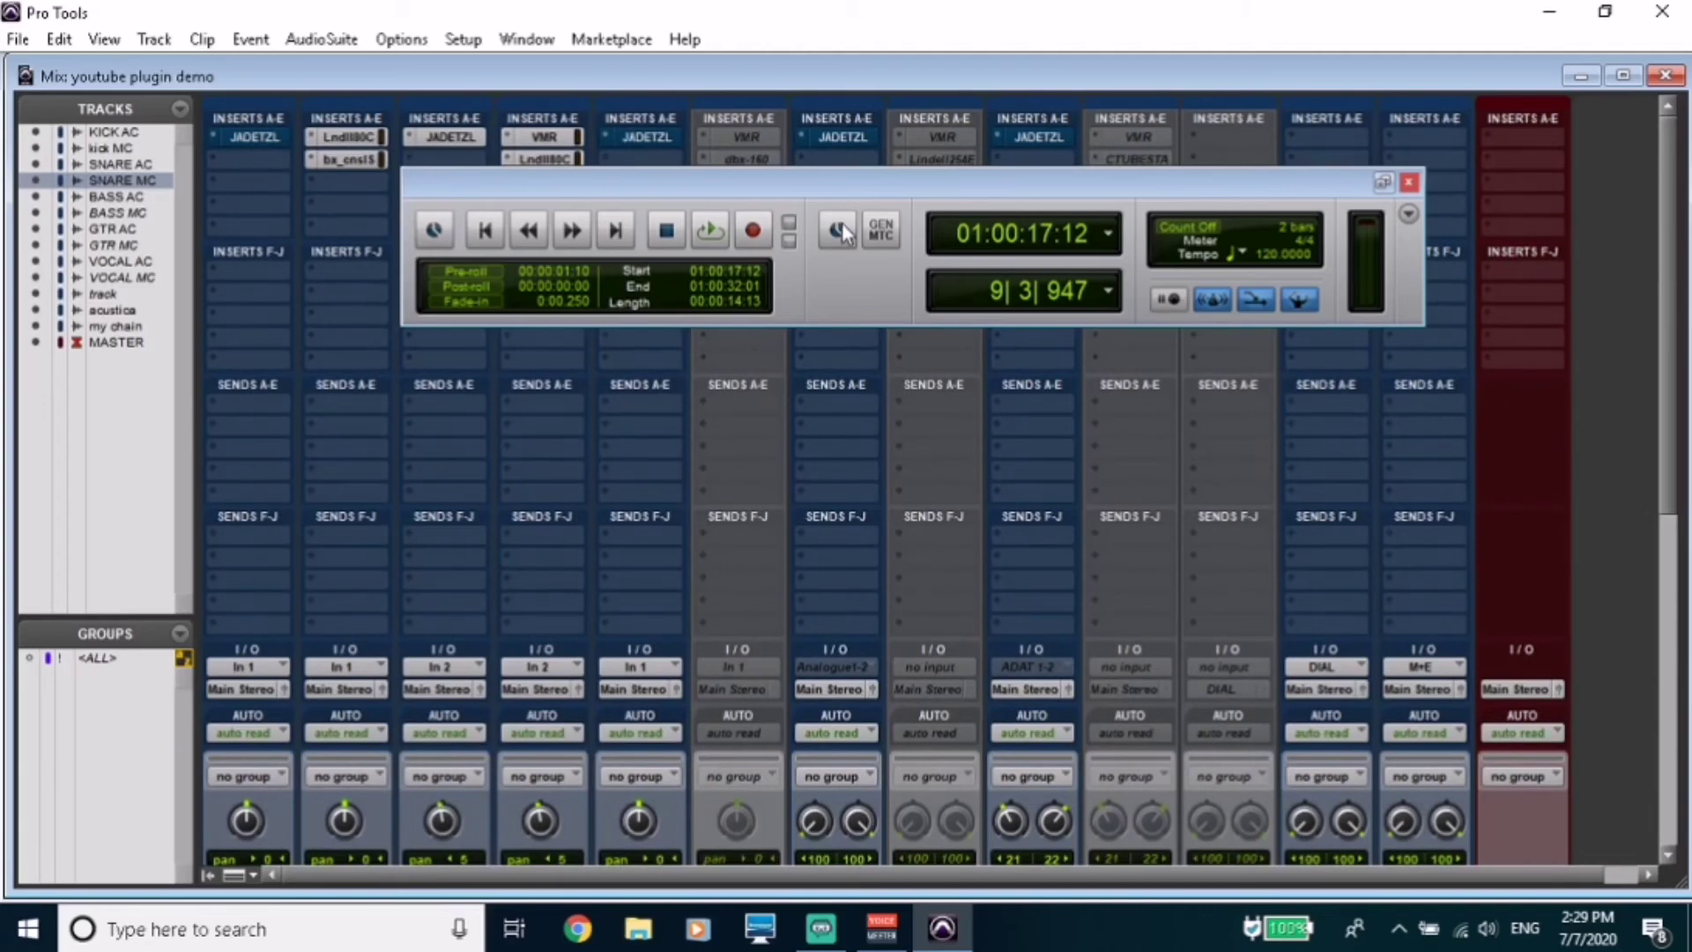
{"action": "left_click_drag", "start_coordinate": [842, 191], "coordinate": [737, 331]}
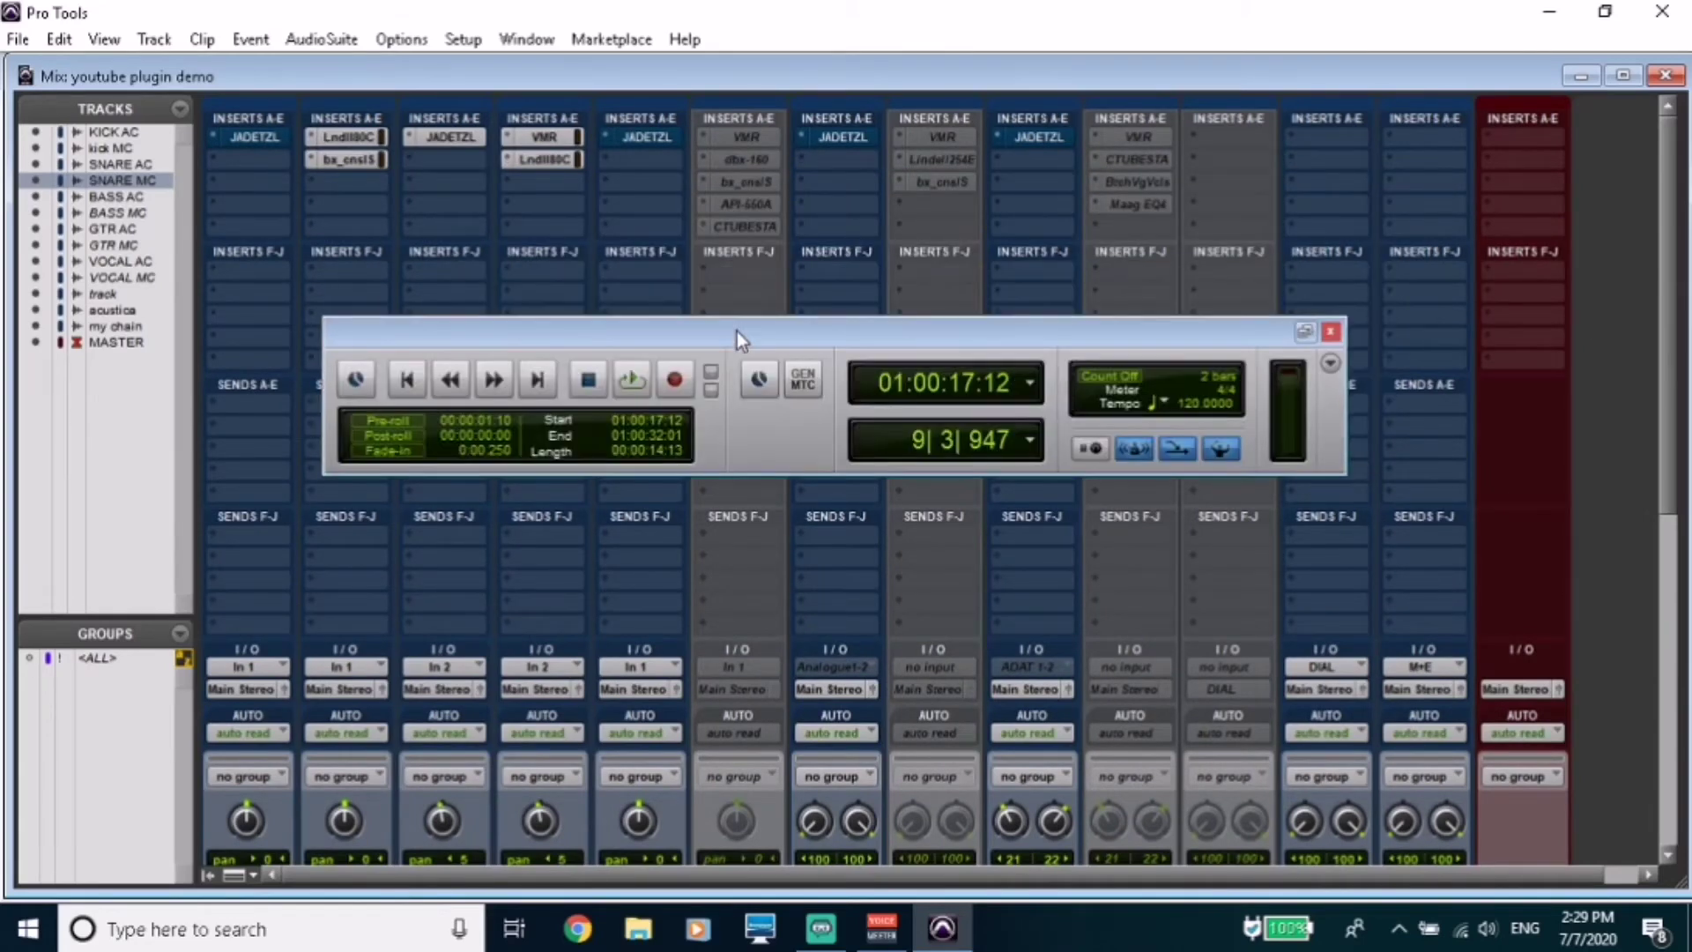
Review the Lindell 80 Channel settings inserted on SNARE MC.
{"action": "left_click", "coordinate": [543, 160]}
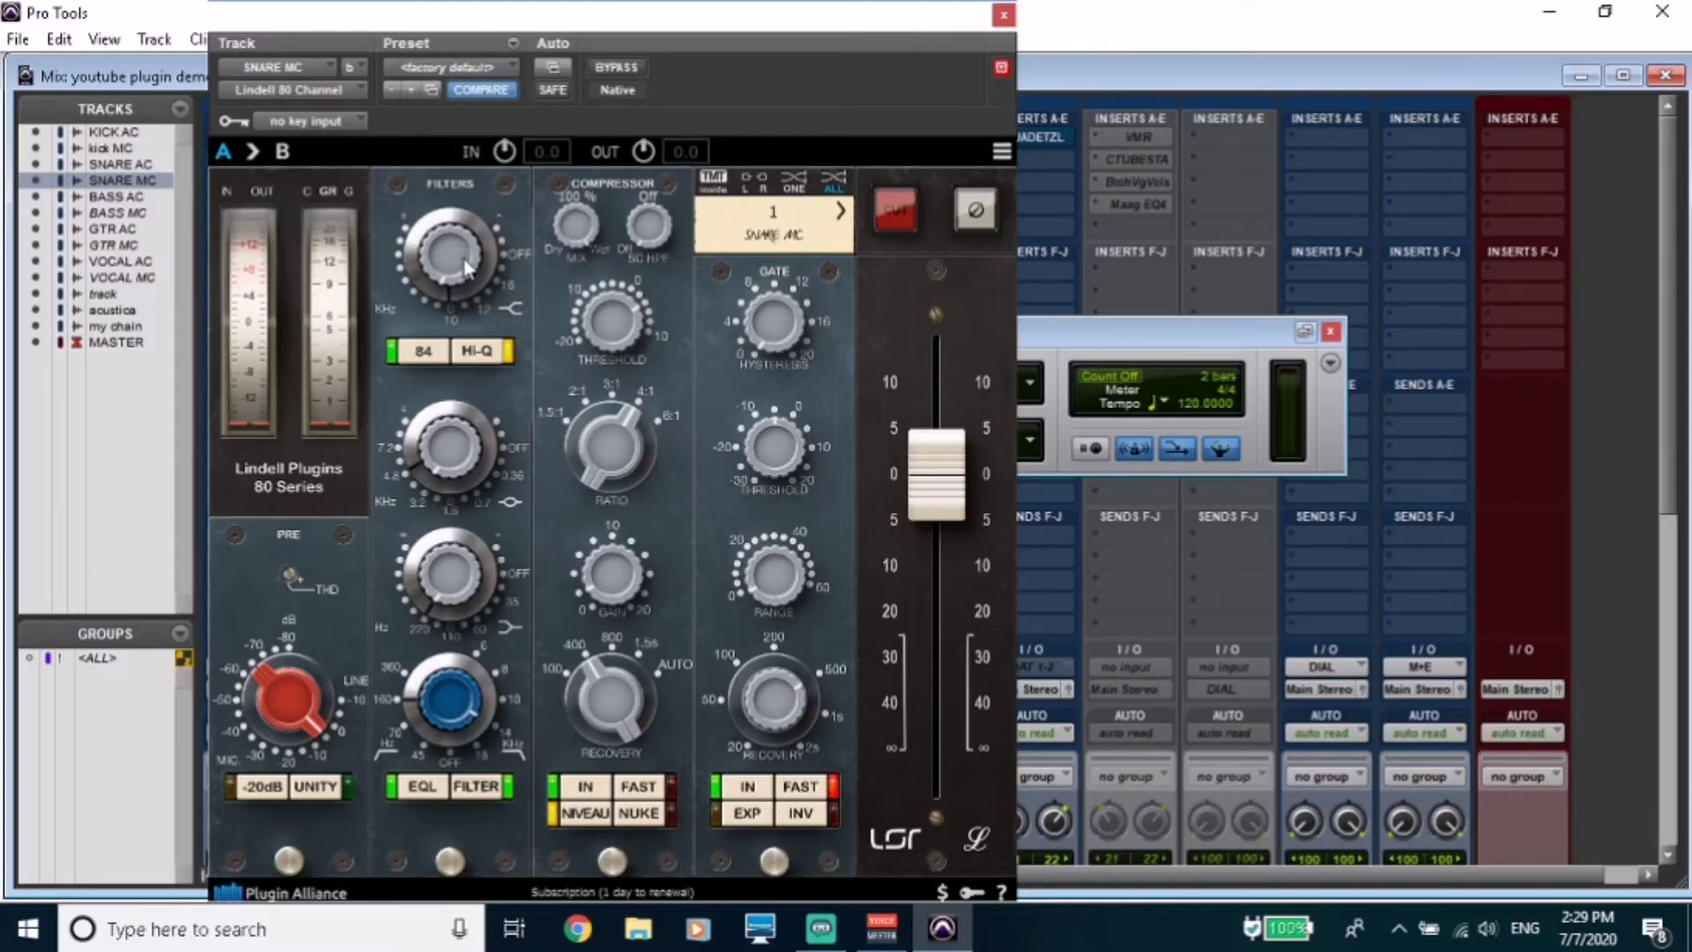
{"action": "mouse_move", "coordinate": [466, 266]}
{"action": "scroll", "coordinate": [466, 266], "scroll_direction": "up", "scroll_amount": 3}
{"action": "left_click", "coordinate": [1003, 15]}
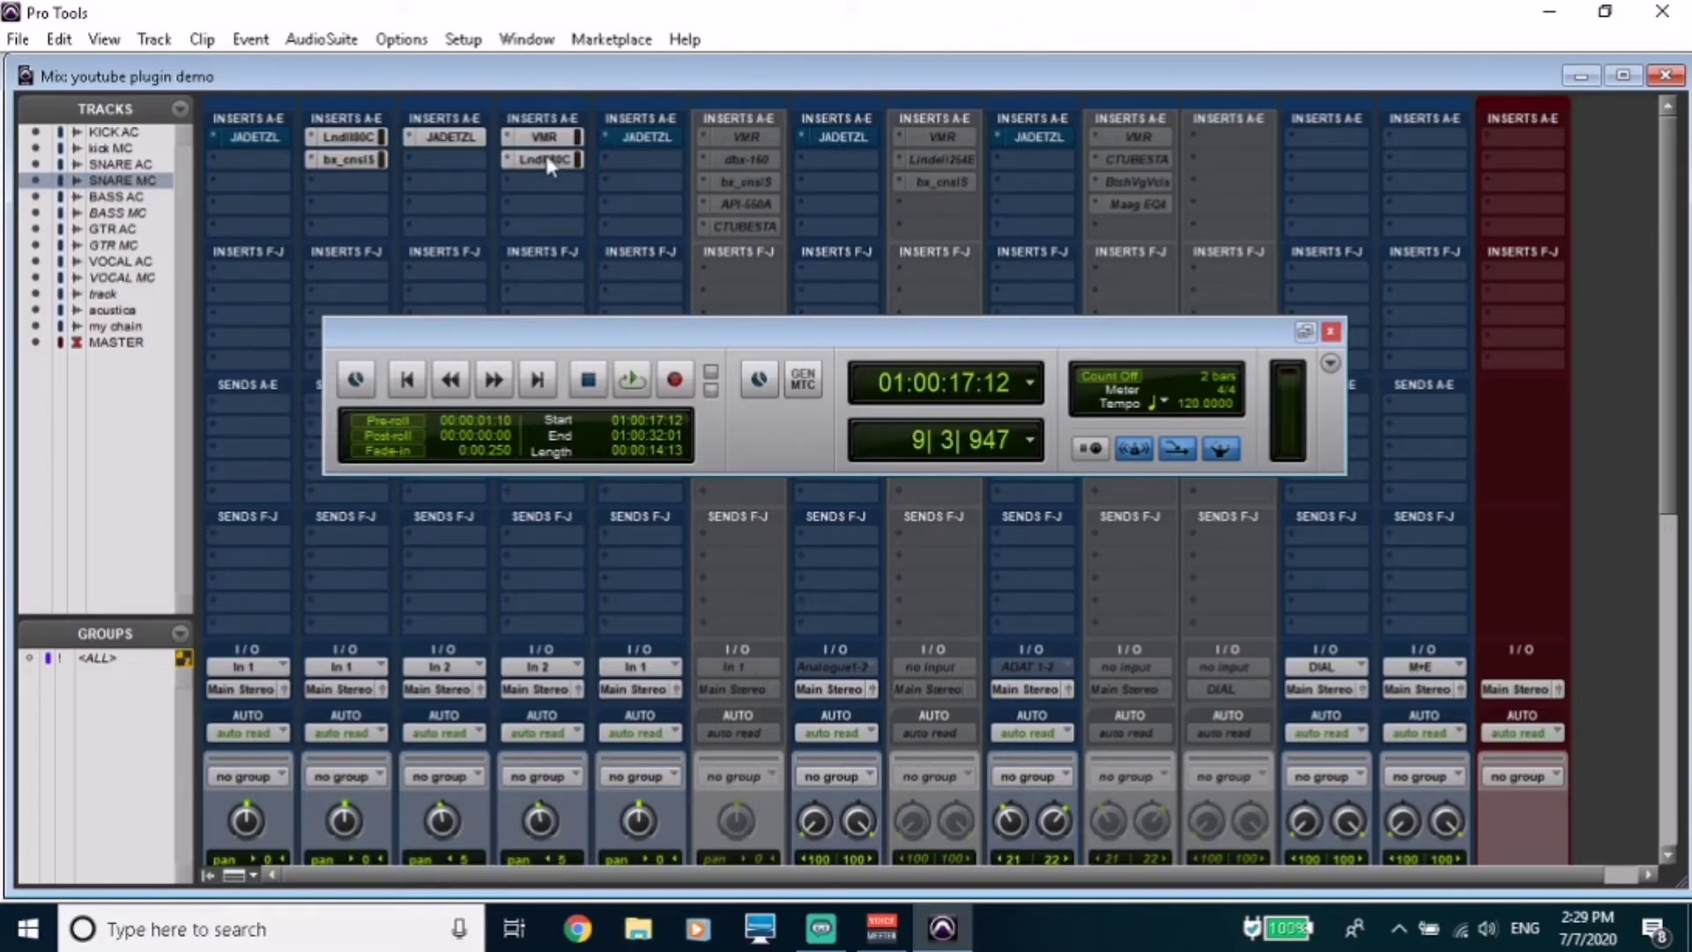
Compare the Jade settings on SNARE AC with the Lindell 80 Channel settings on SNARE MC.
{"action": "left_click", "coordinate": [458, 136]}
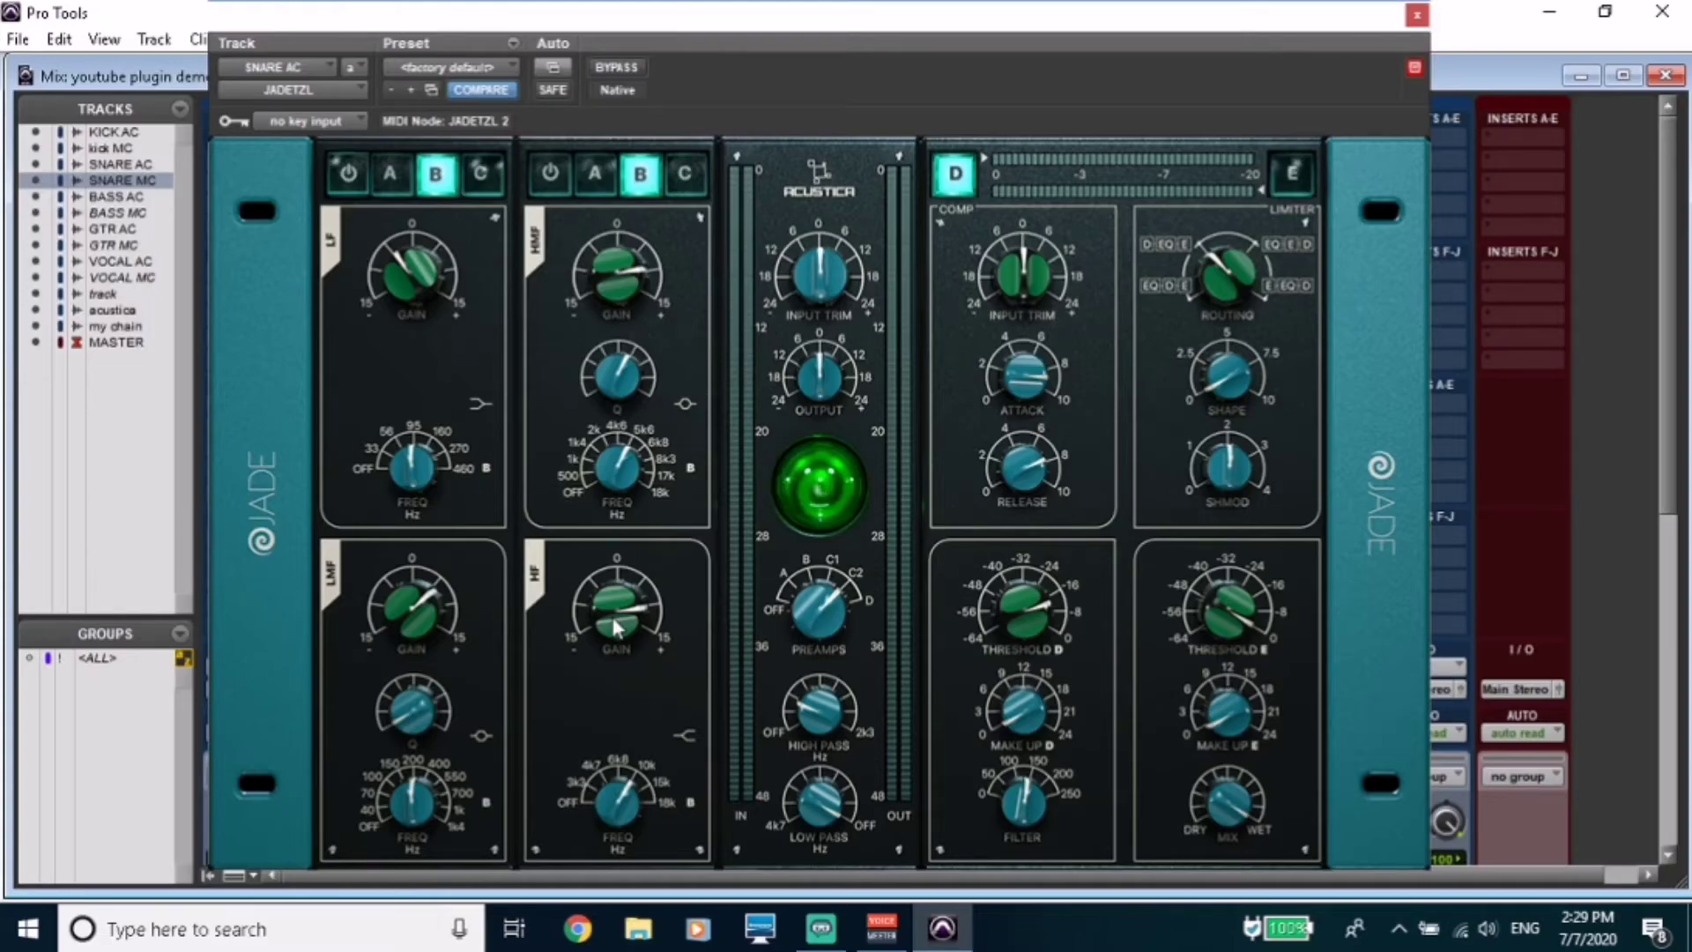
{"action": "left_click", "coordinate": [1417, 14]}
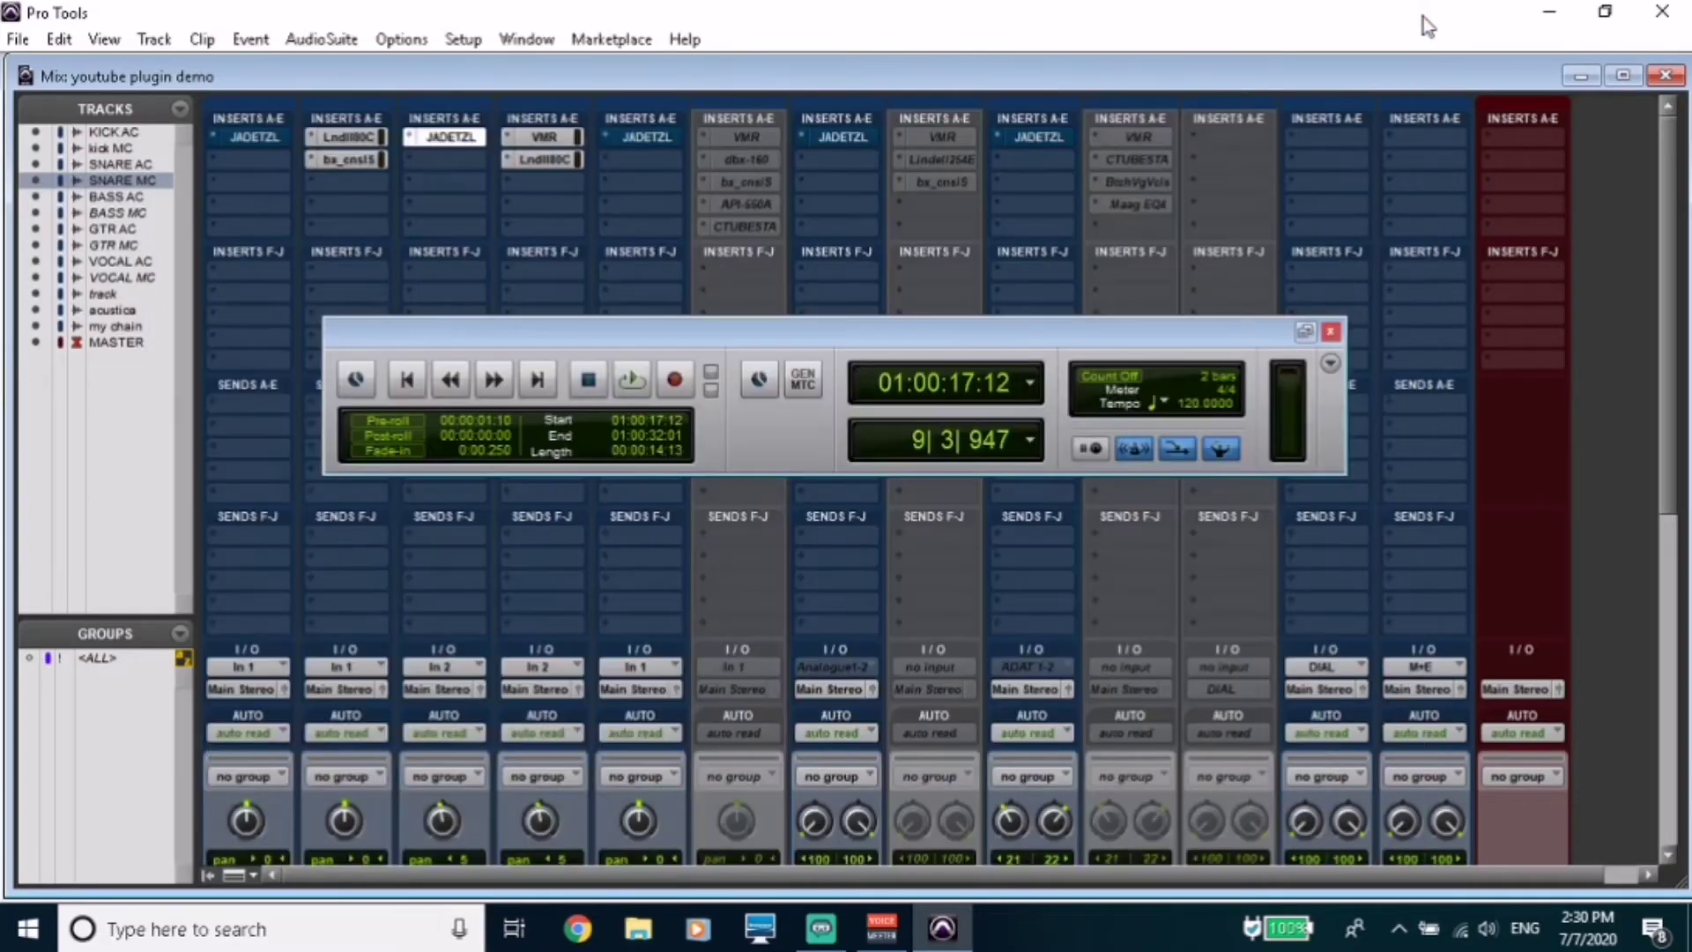
{"action": "left_click", "coordinate": [455, 137]}
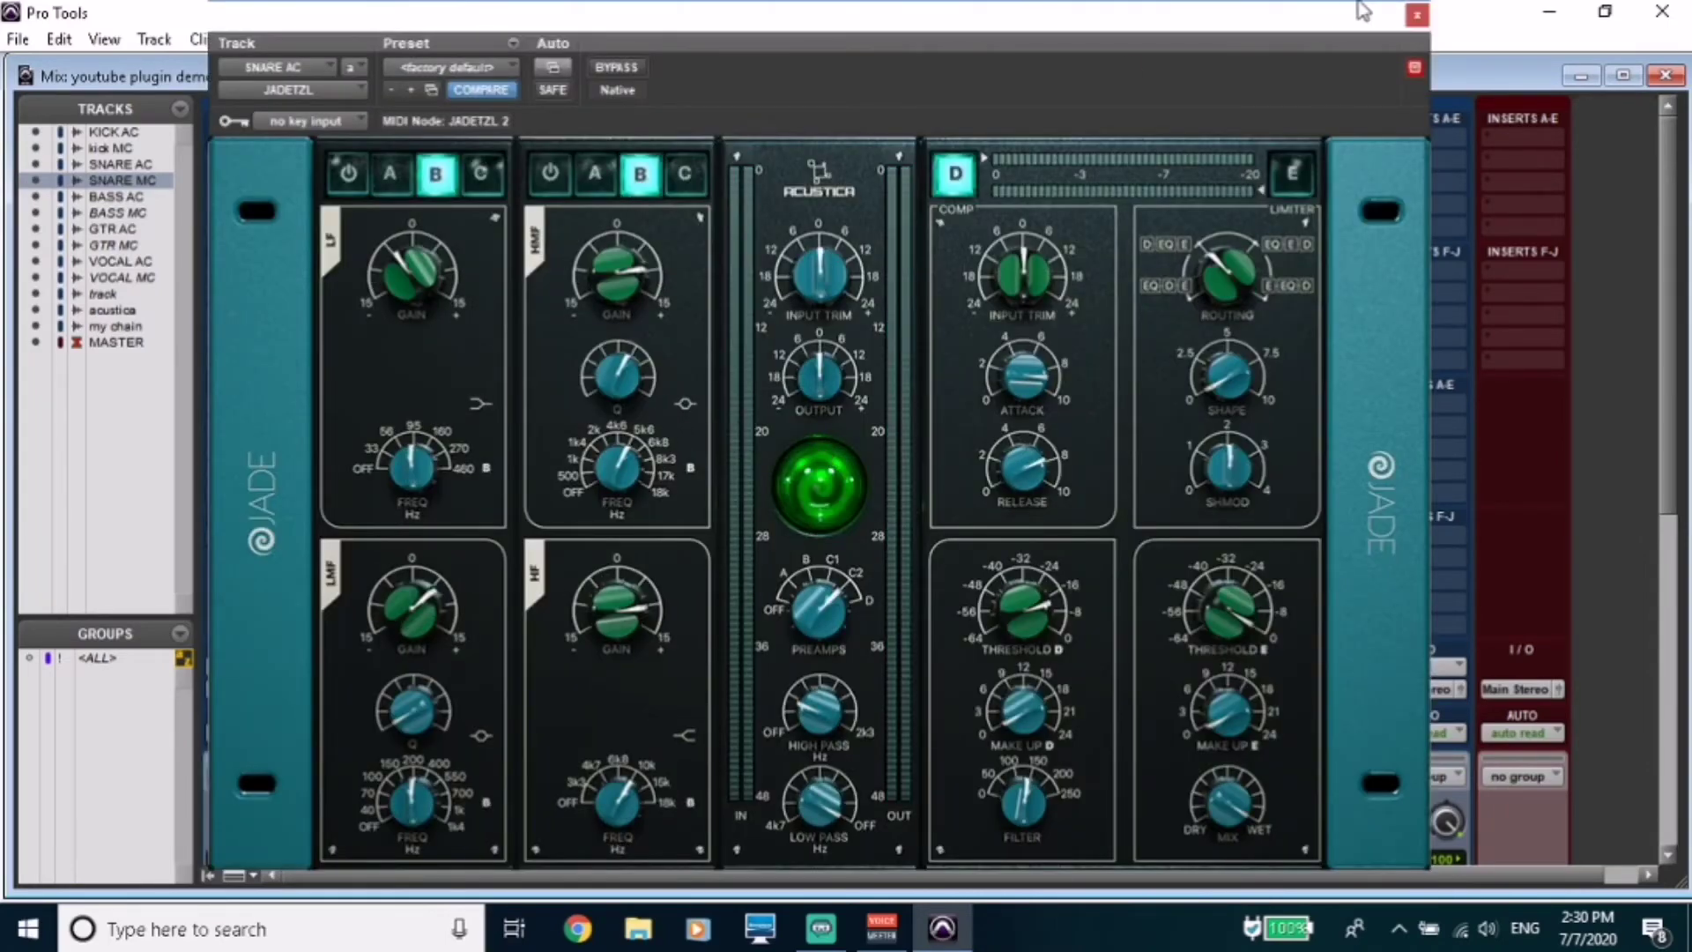
{"action": "left_click", "coordinate": [1416, 15]}
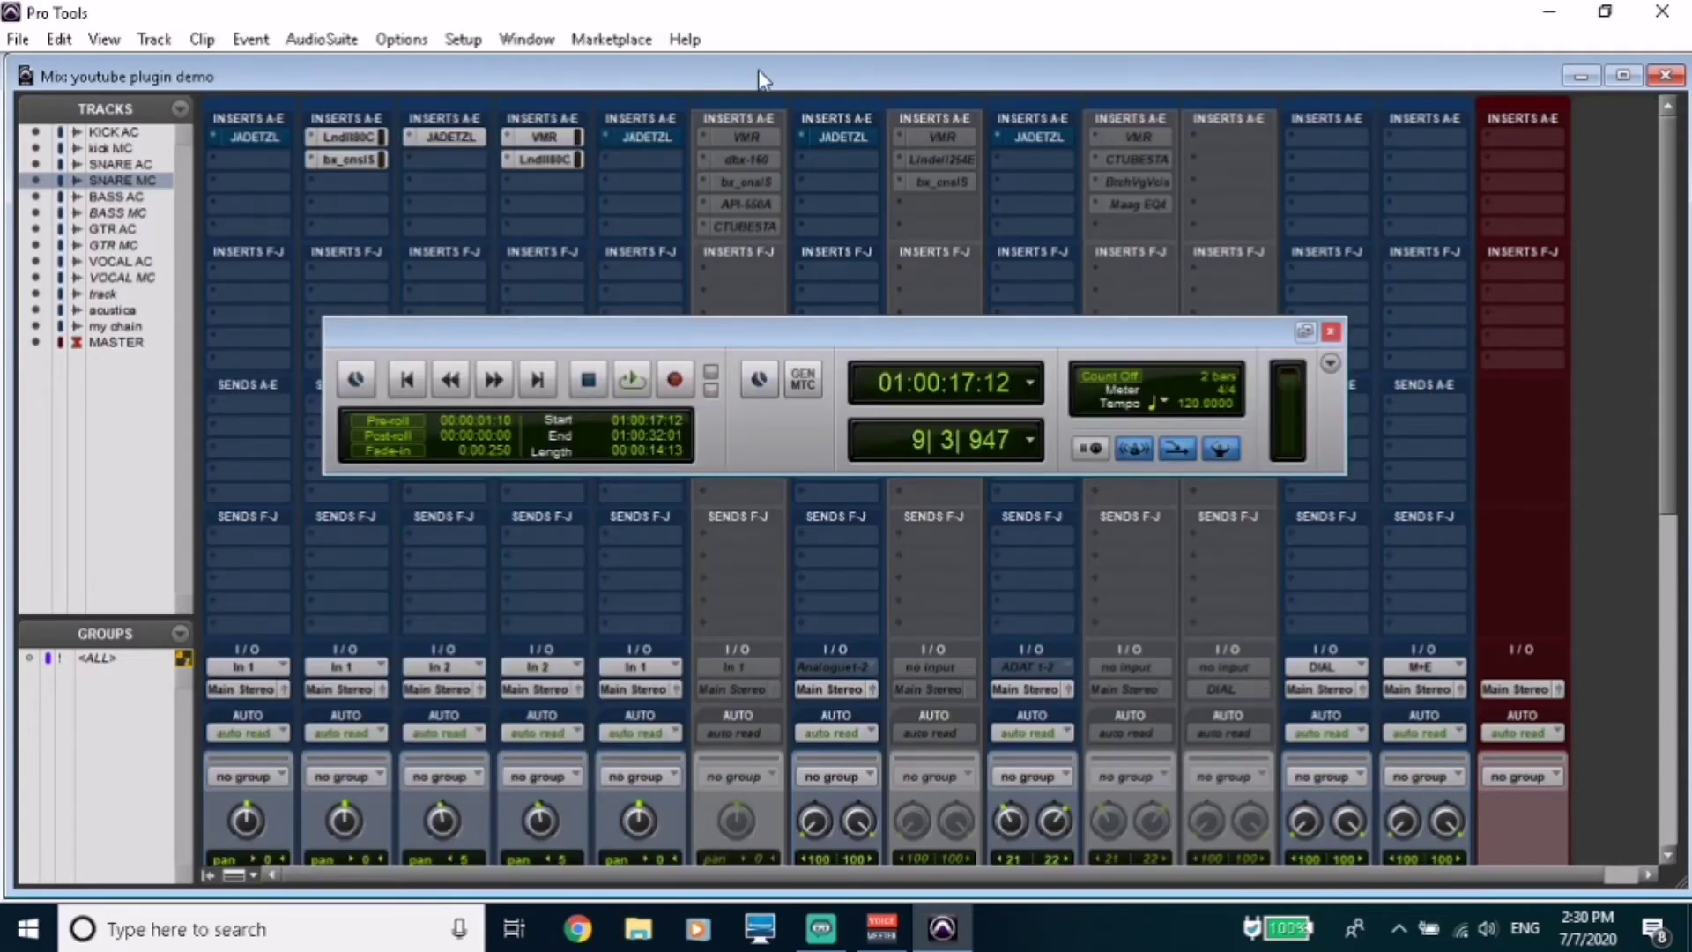
{"action": "left_click", "coordinate": [545, 162]}
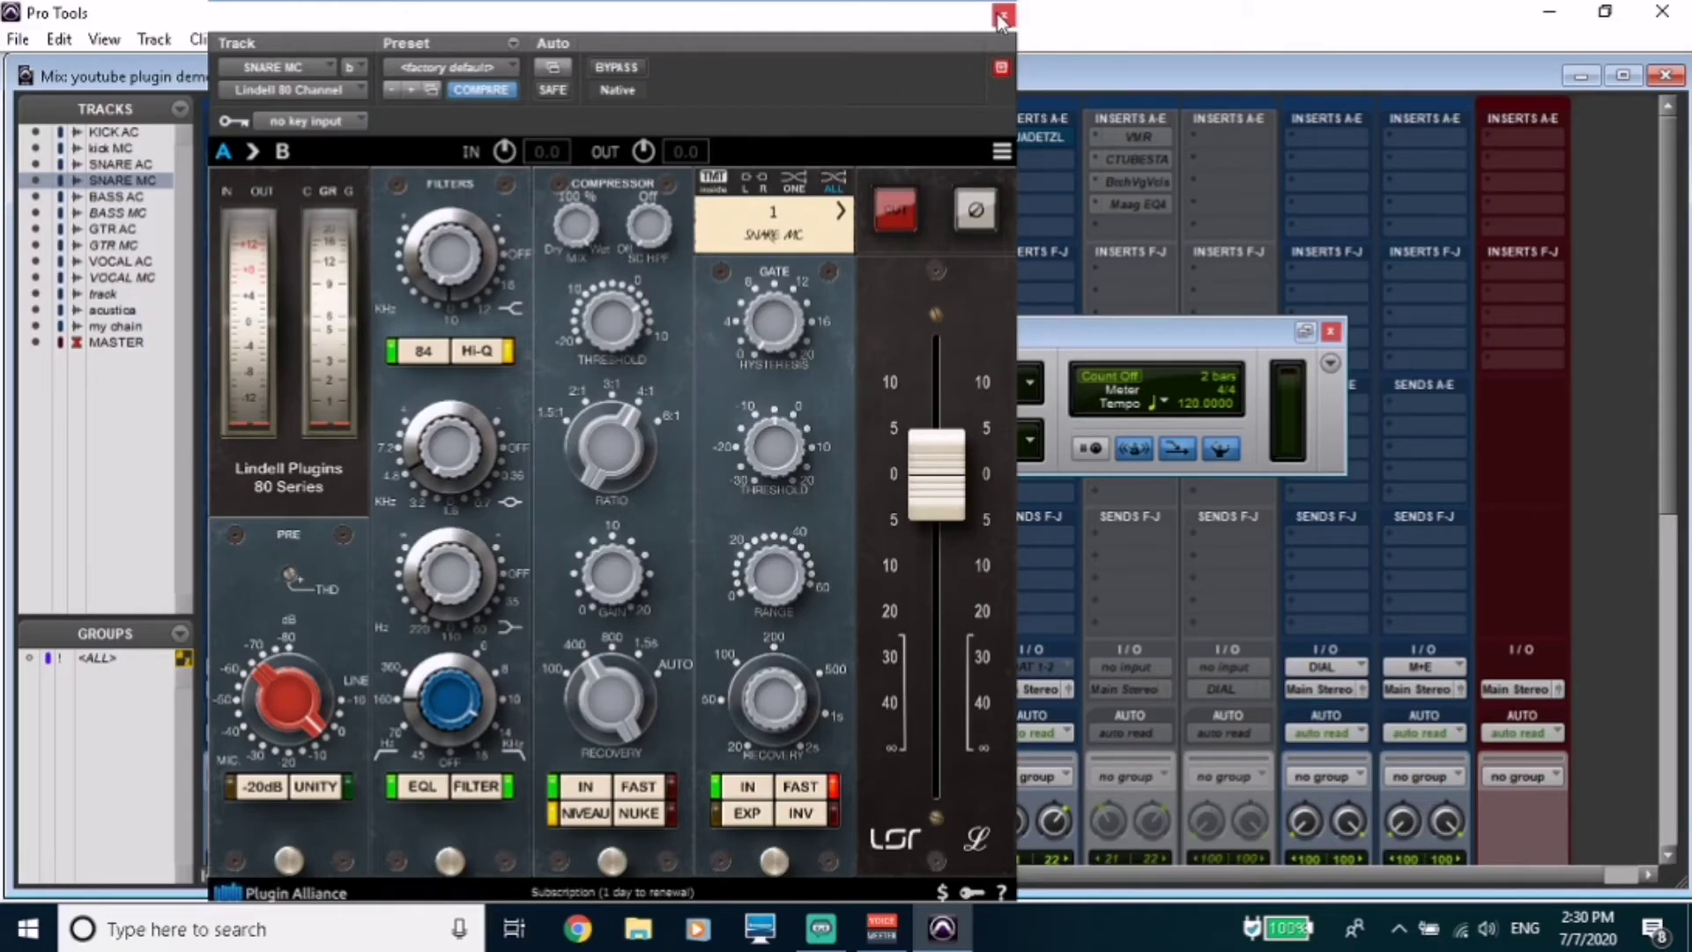
{"action": "left_click", "coordinate": [1003, 15]}
Audition the Snare - Punchy 2 module in SNARE MC's Virtual Mix Rack with its bypass, leaving it enabled, and recheck the Lindell 80 Channel.
{"action": "left_click", "coordinate": [546, 139]}
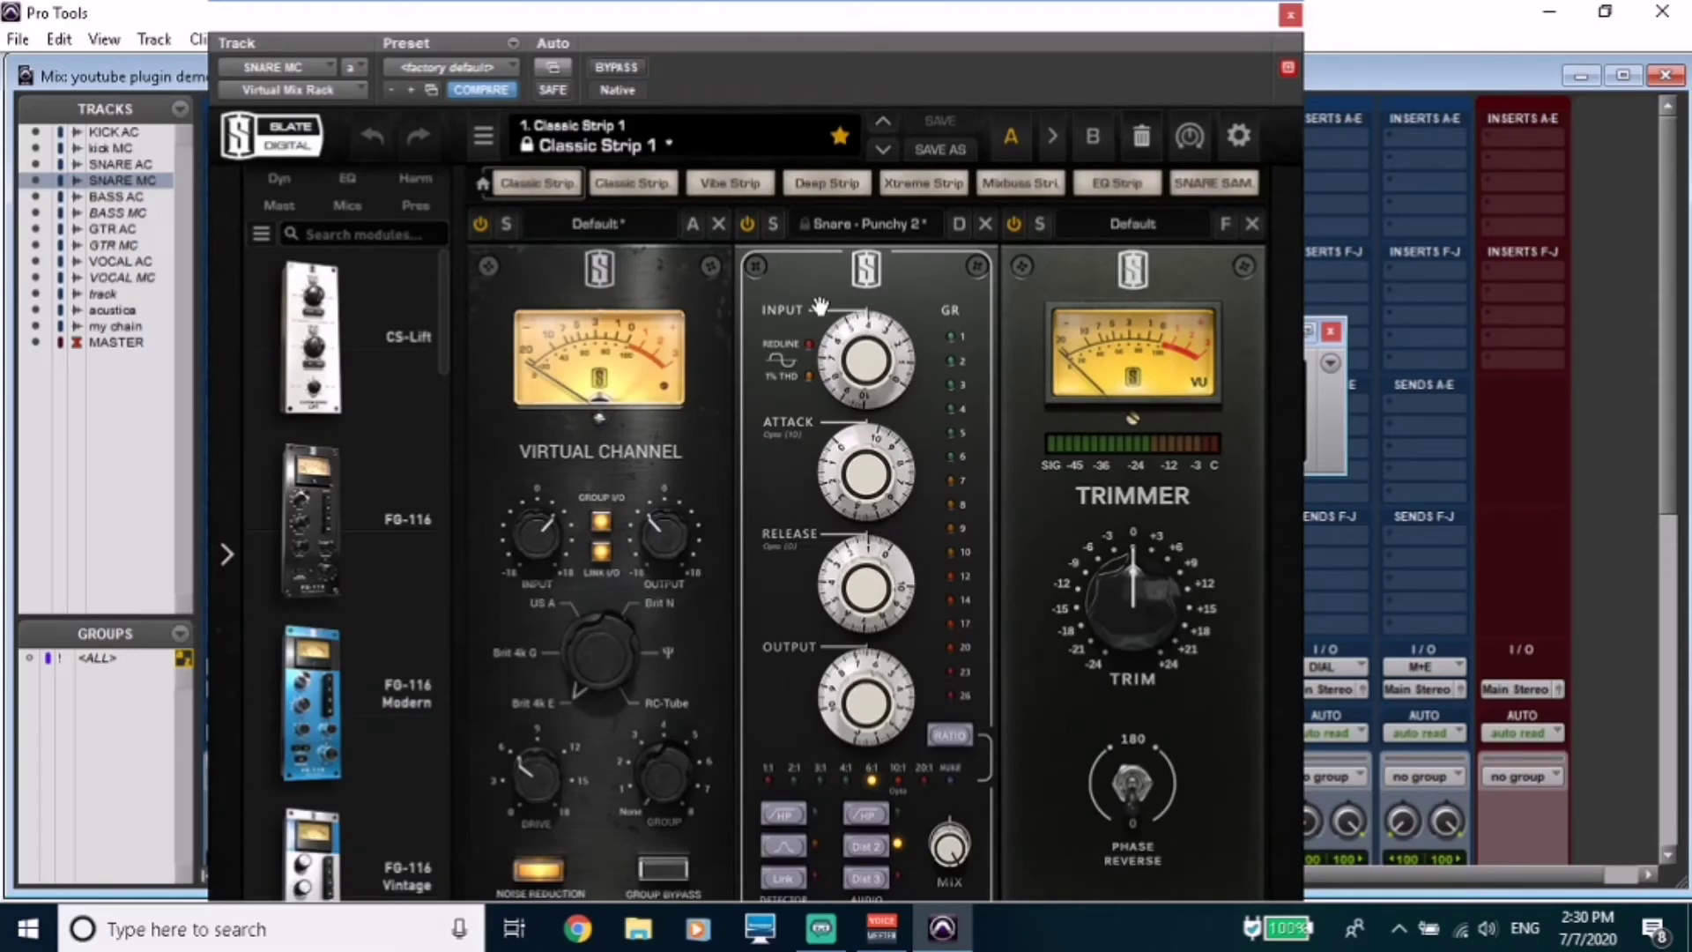
{"action": "mouse_move", "coordinate": [911, 375]}
{"action": "left_click", "coordinate": [747, 224]}
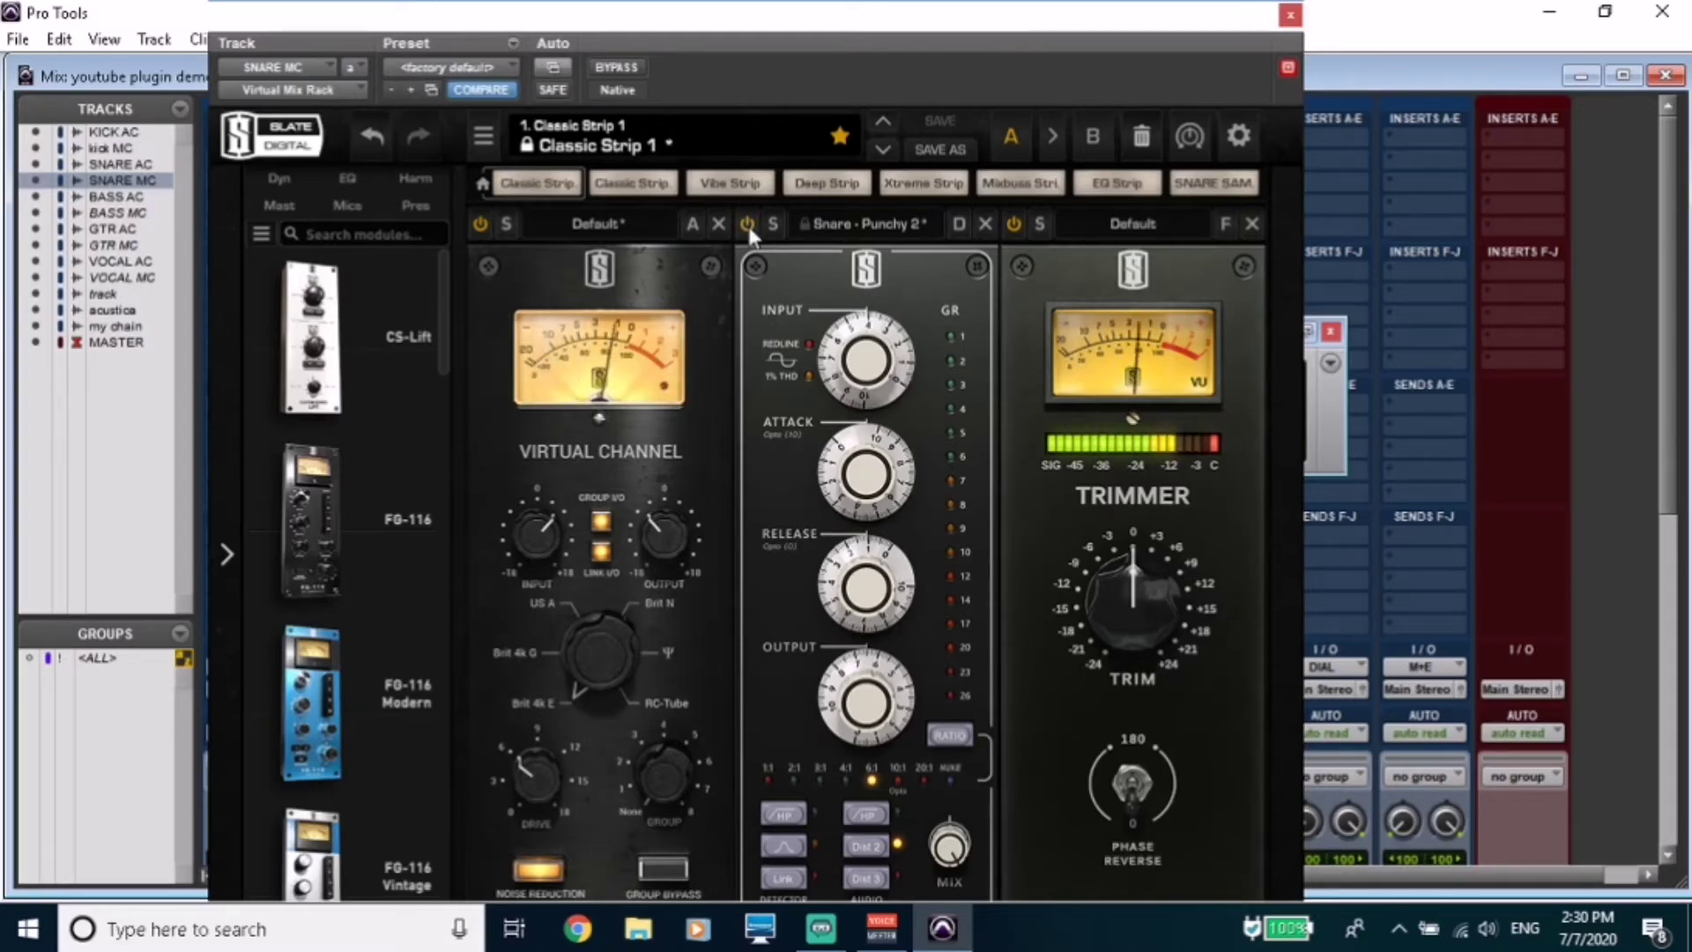
{"action": "left_click", "coordinate": [748, 224]}
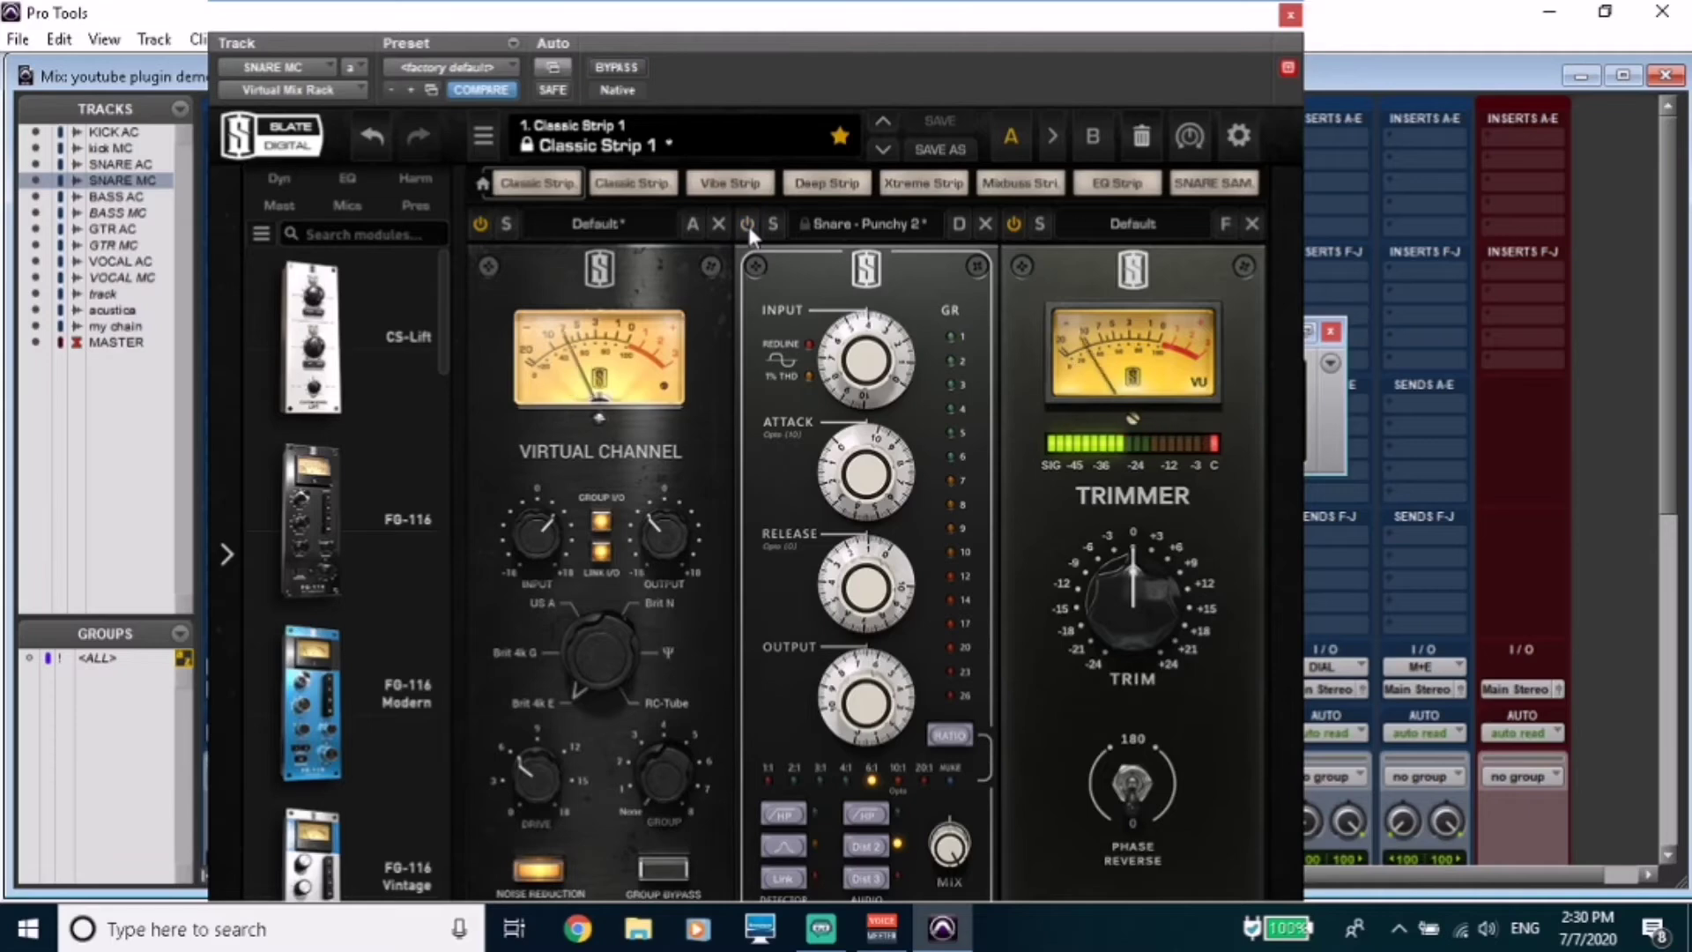
{"action": "left_click", "coordinate": [748, 224]}
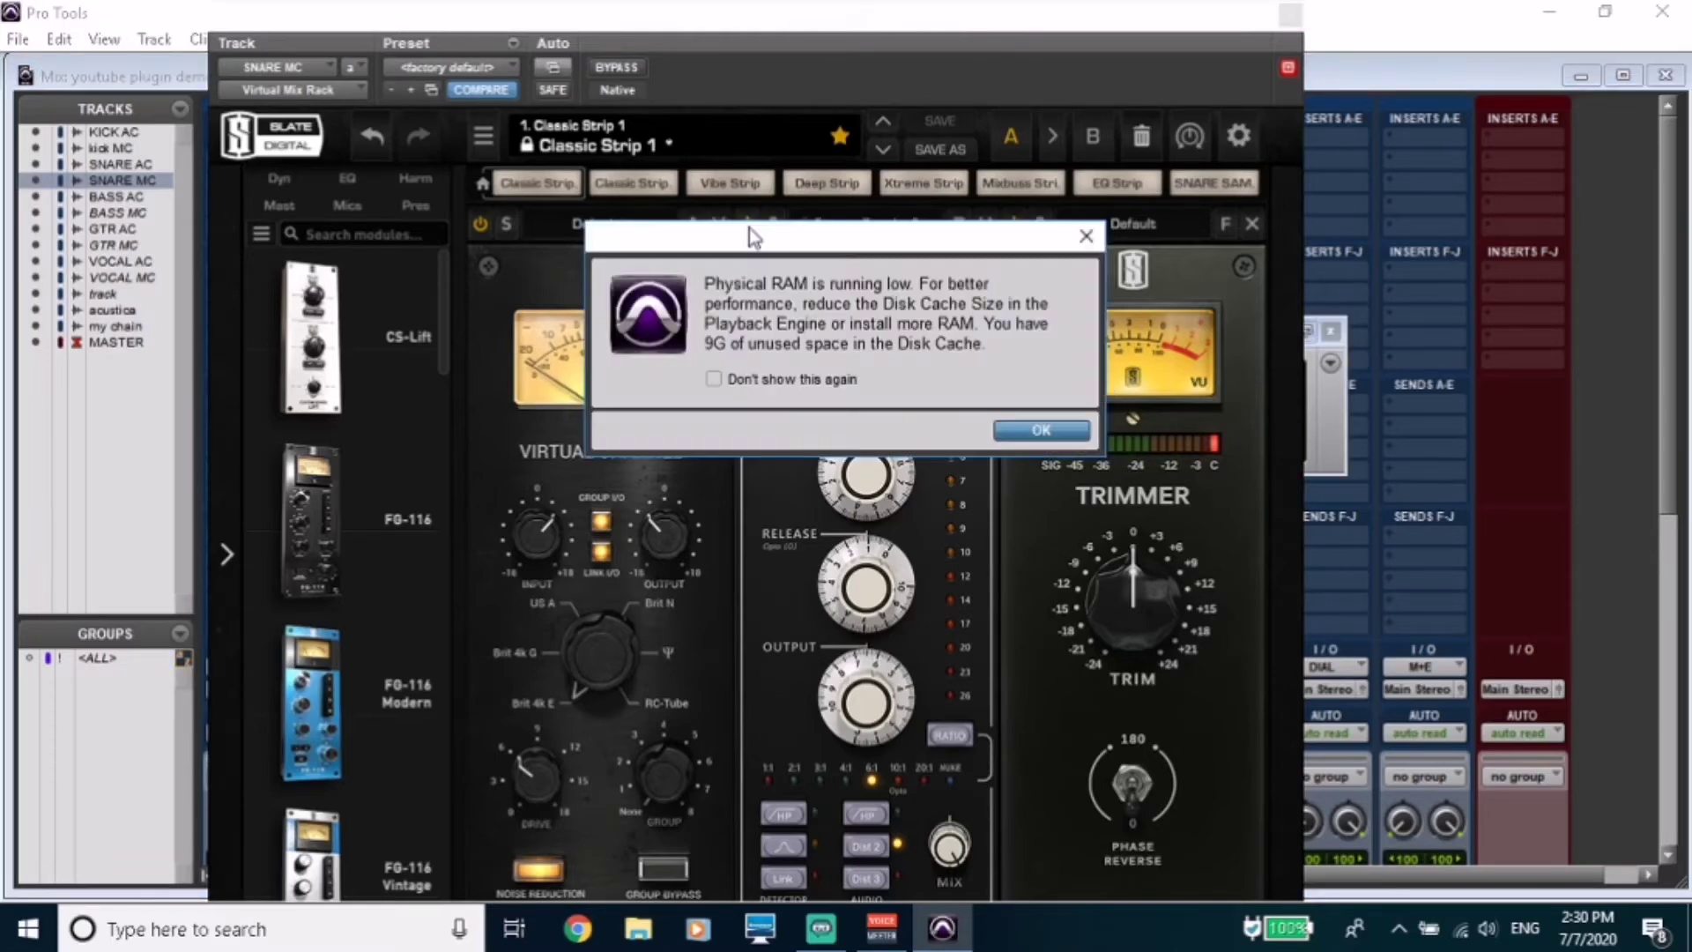
{"action": "left_click", "coordinate": [1042, 430]}
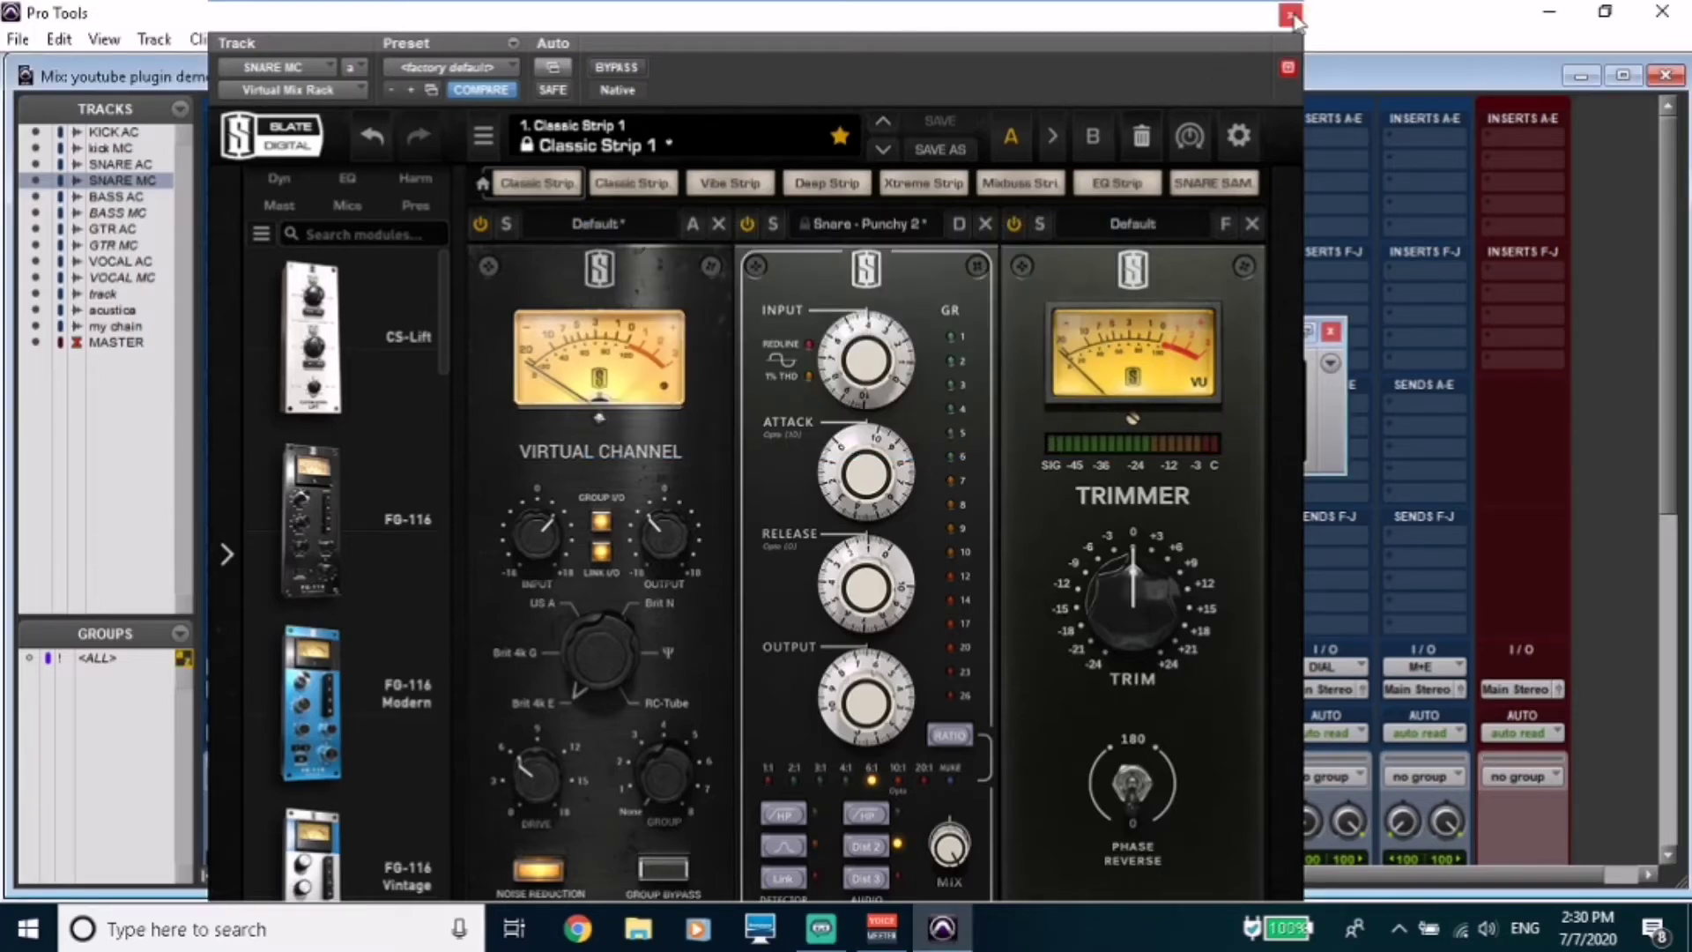
{"action": "left_click", "coordinate": [1290, 15]}
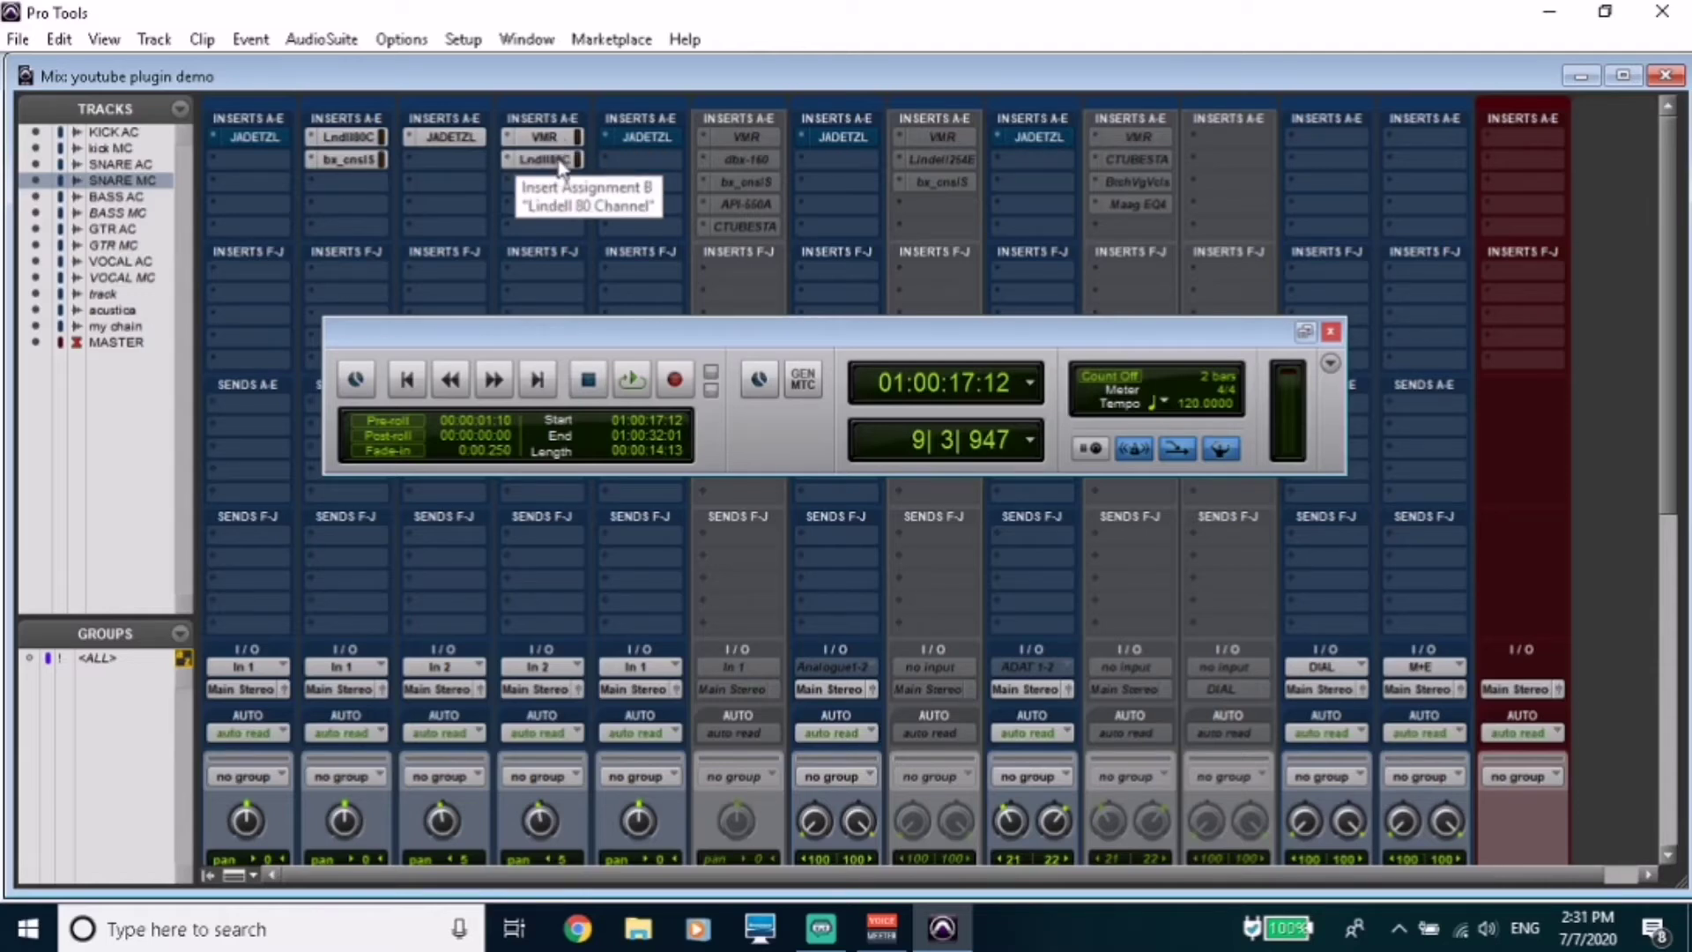
{"action": "left_click", "coordinate": [562, 159]}
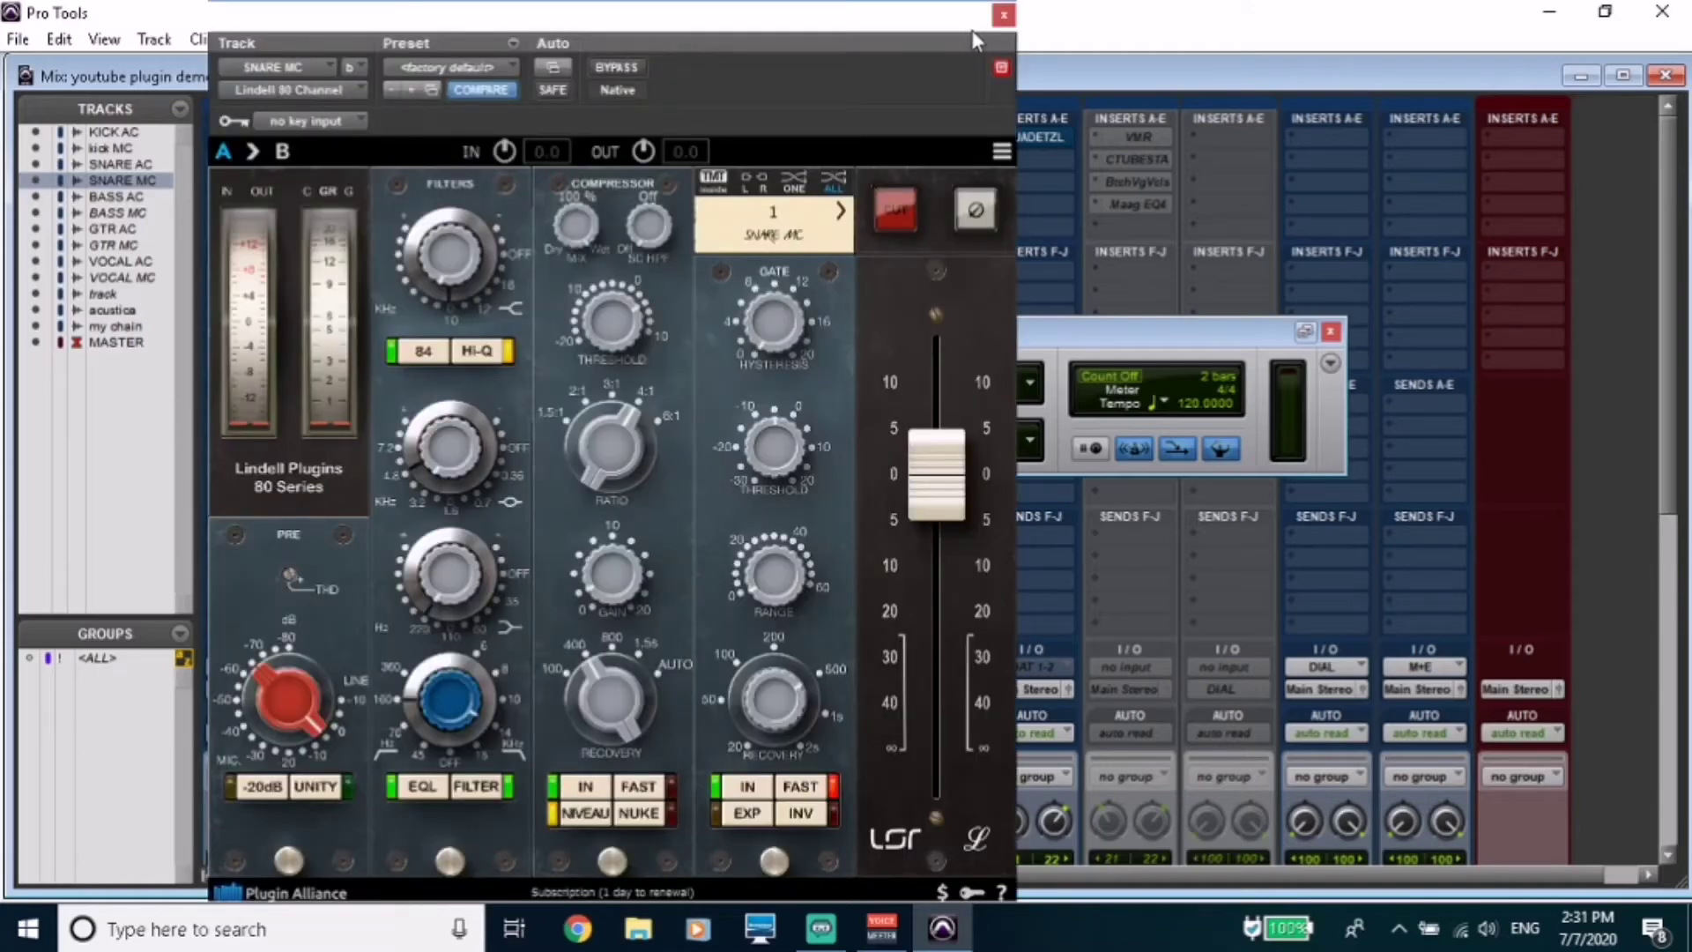
{"action": "left_click", "coordinate": [1004, 15]}
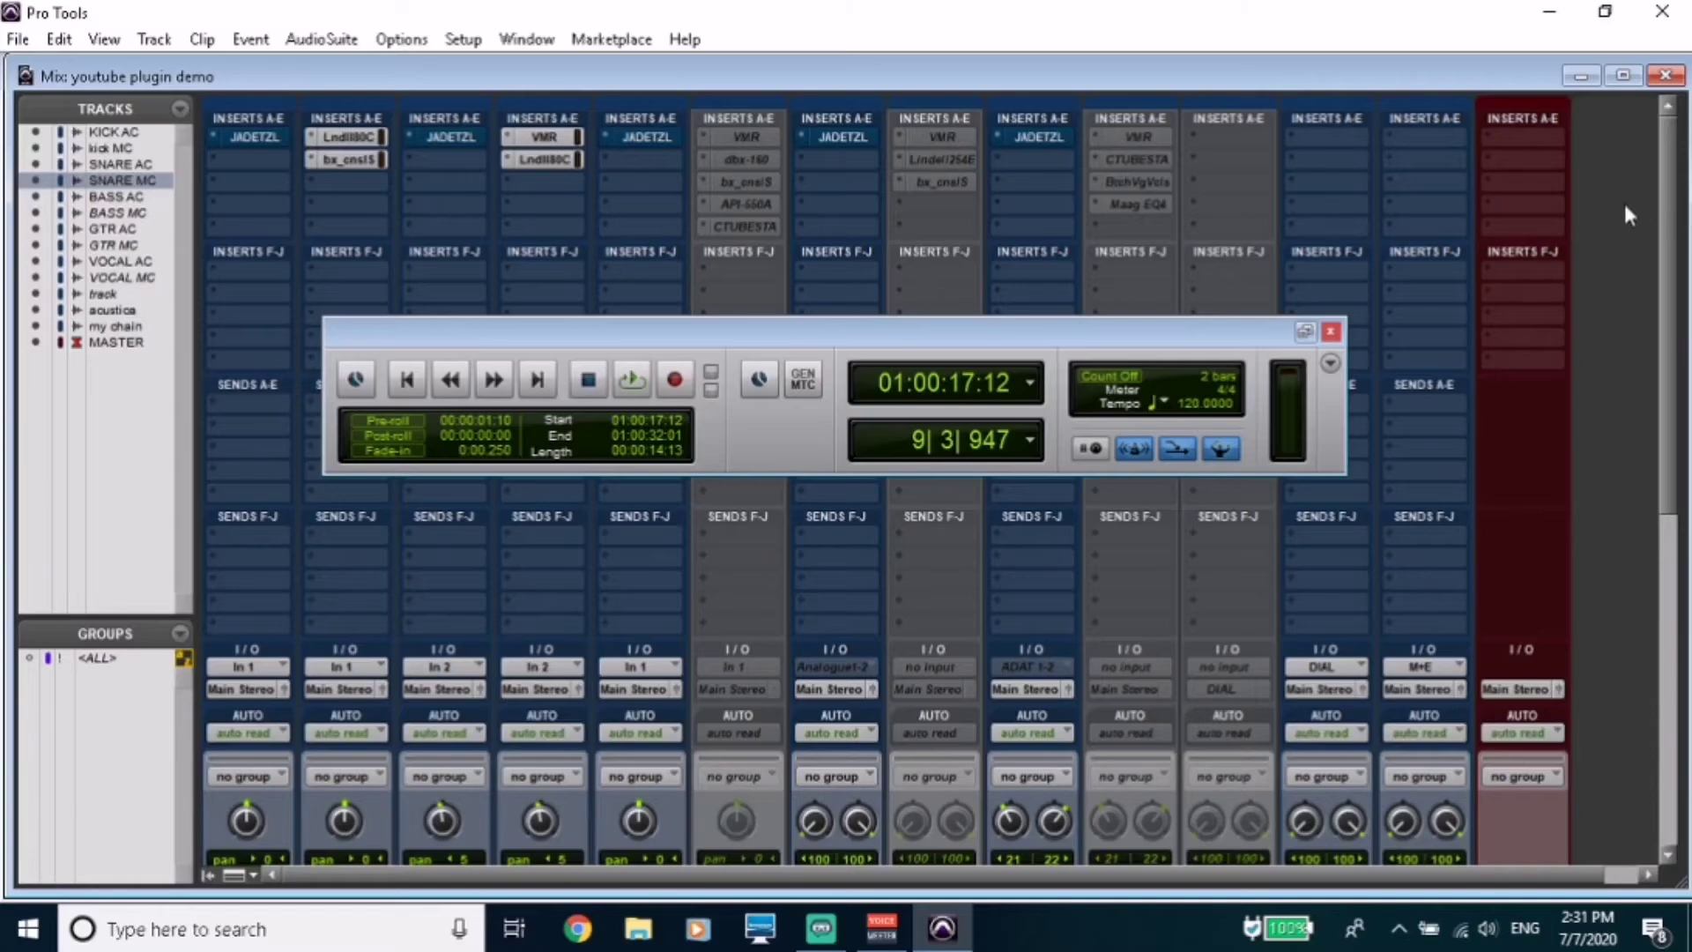
Make the inactive BASS MC track active and bring its inserts into view.
{"action": "left_click_drag", "start_coordinate": [1674, 215], "coordinate": [1636, 514]}
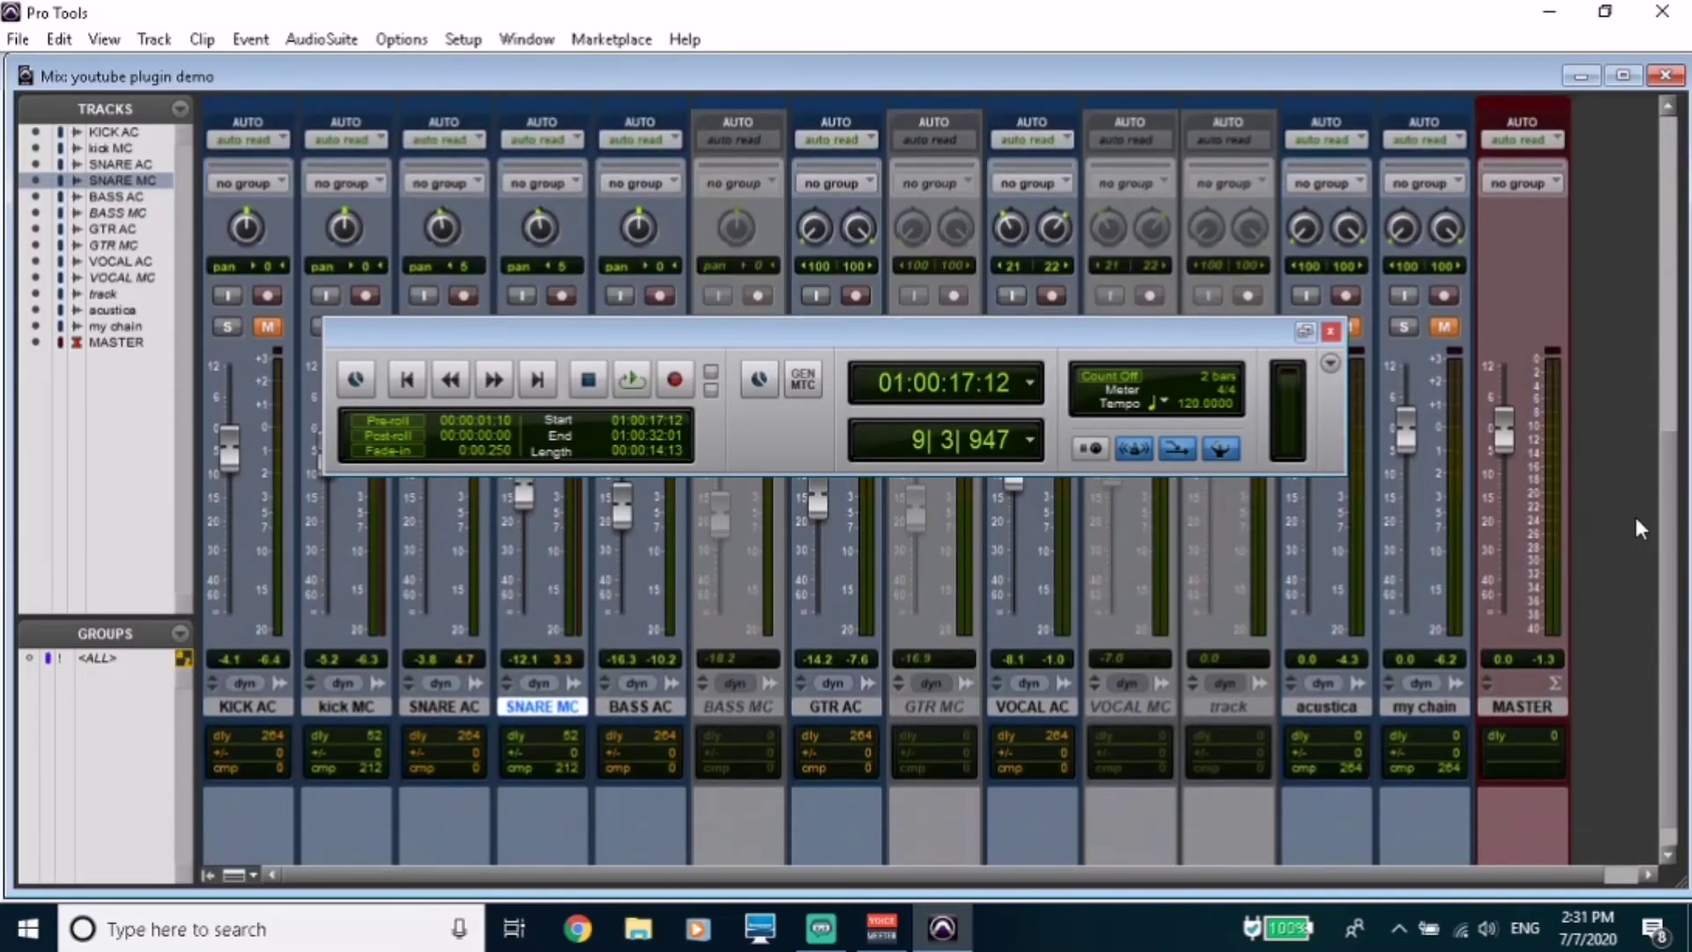
{"action": "left_click", "coordinate": [716, 718]}
{"action": "right_click", "coordinate": [717, 714]}
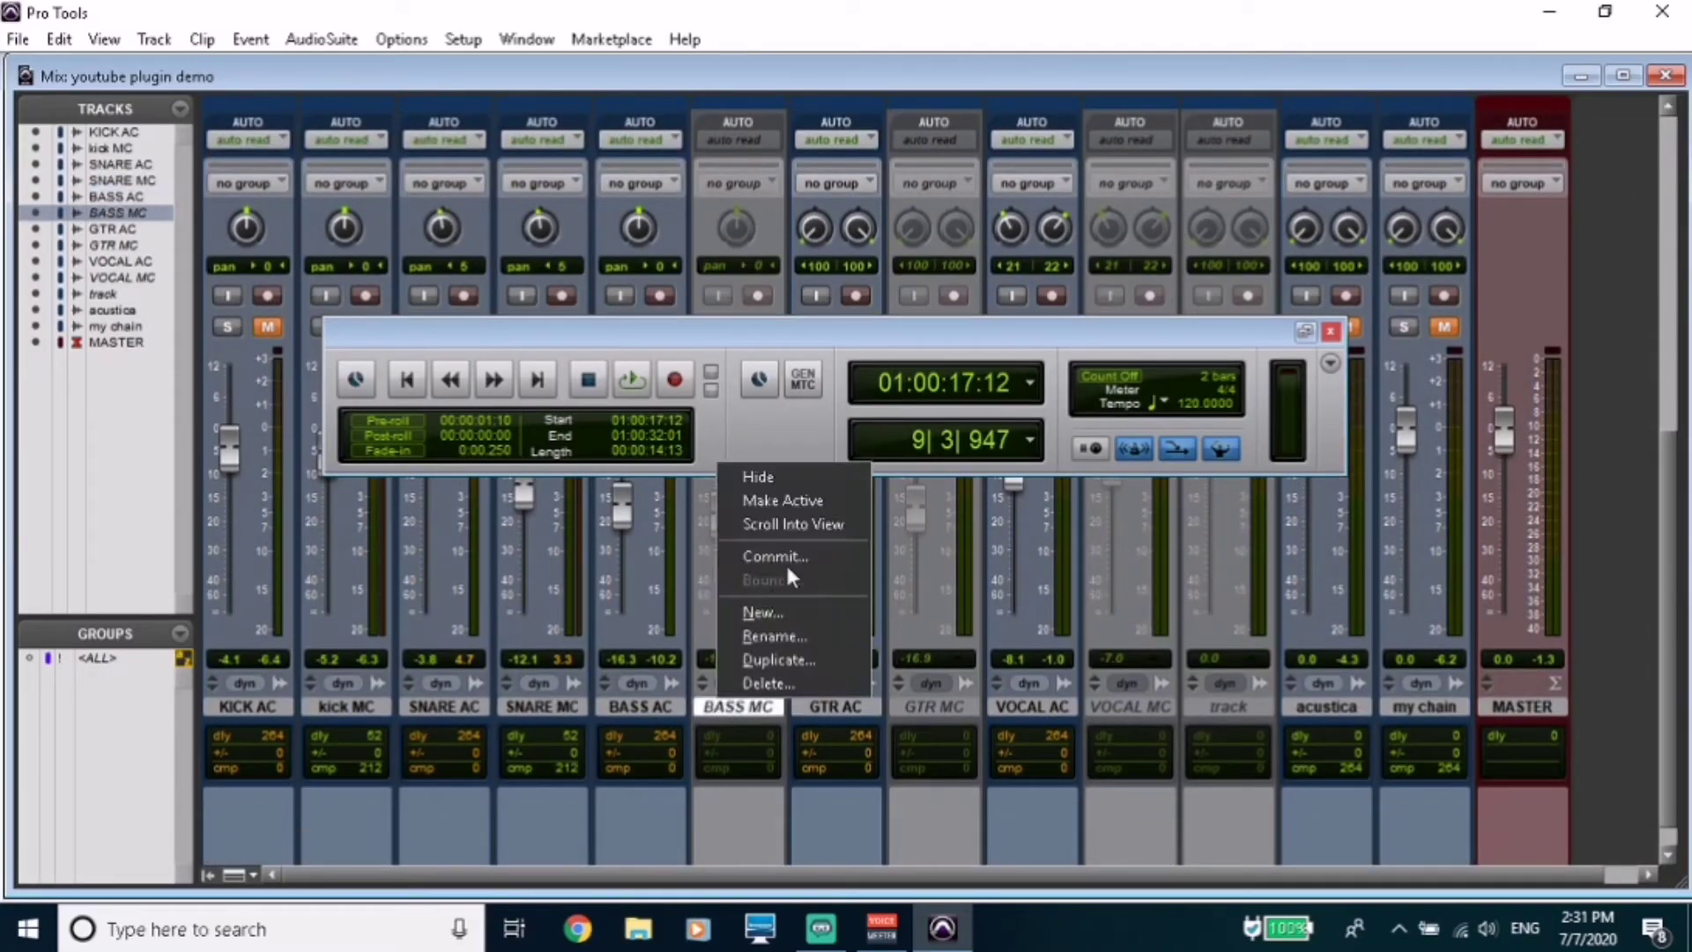
{"action": "left_click", "coordinate": [808, 510]}
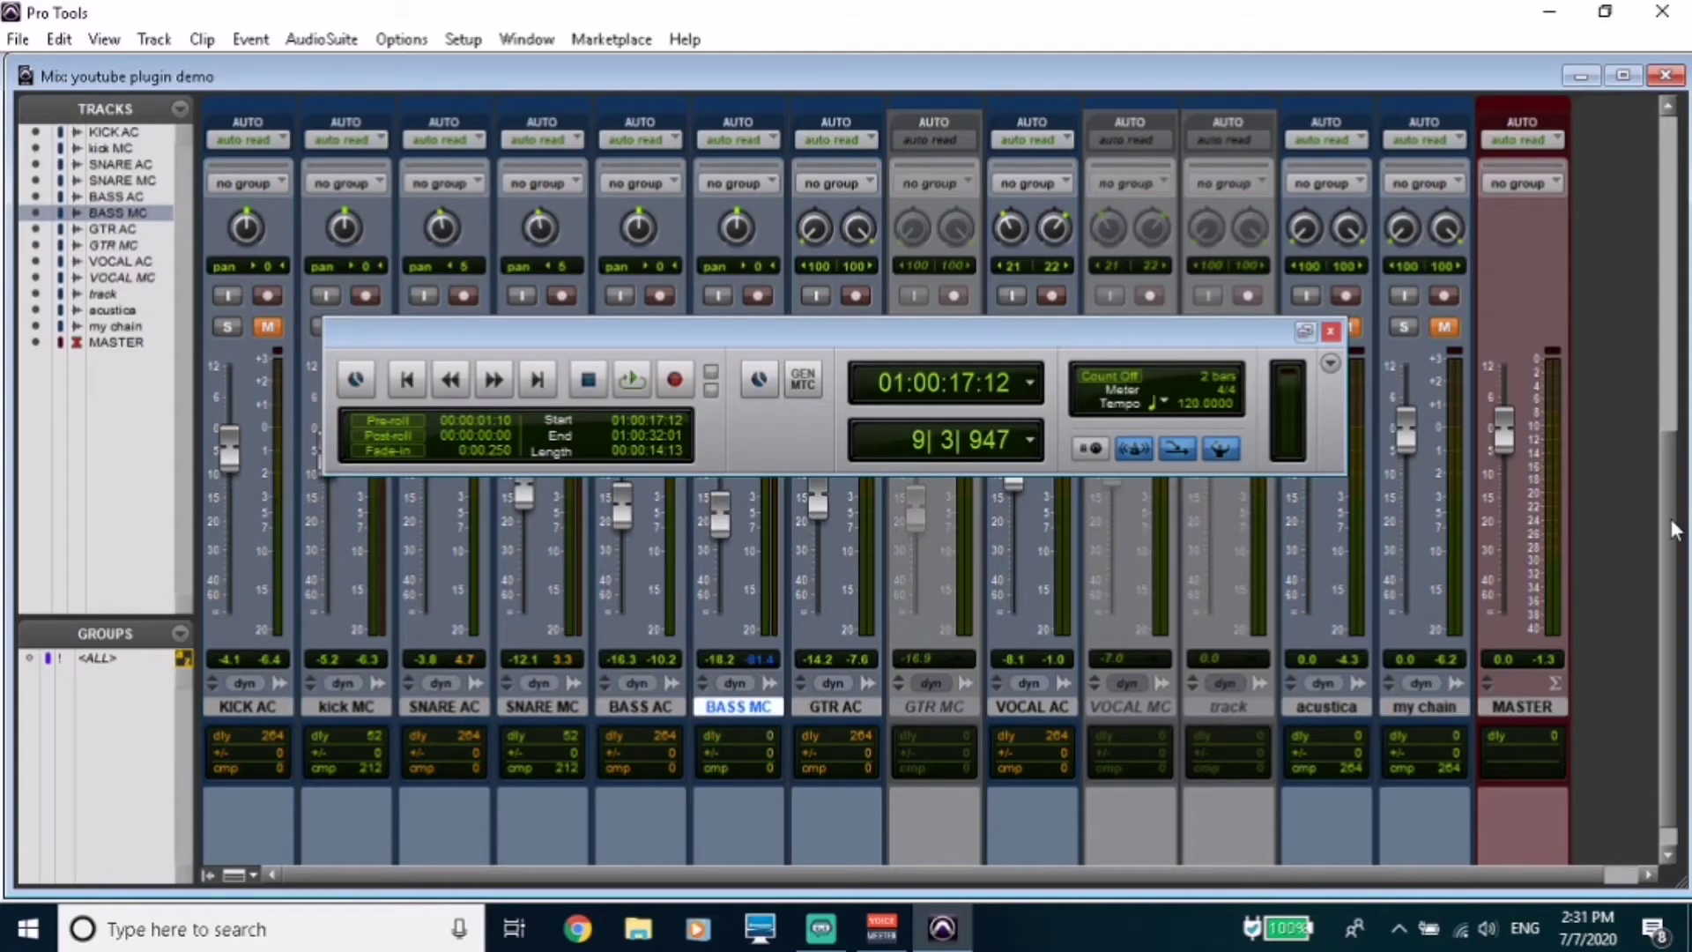
{"action": "left_click_drag", "start_coordinate": [1675, 529], "coordinate": [1675, 212]}
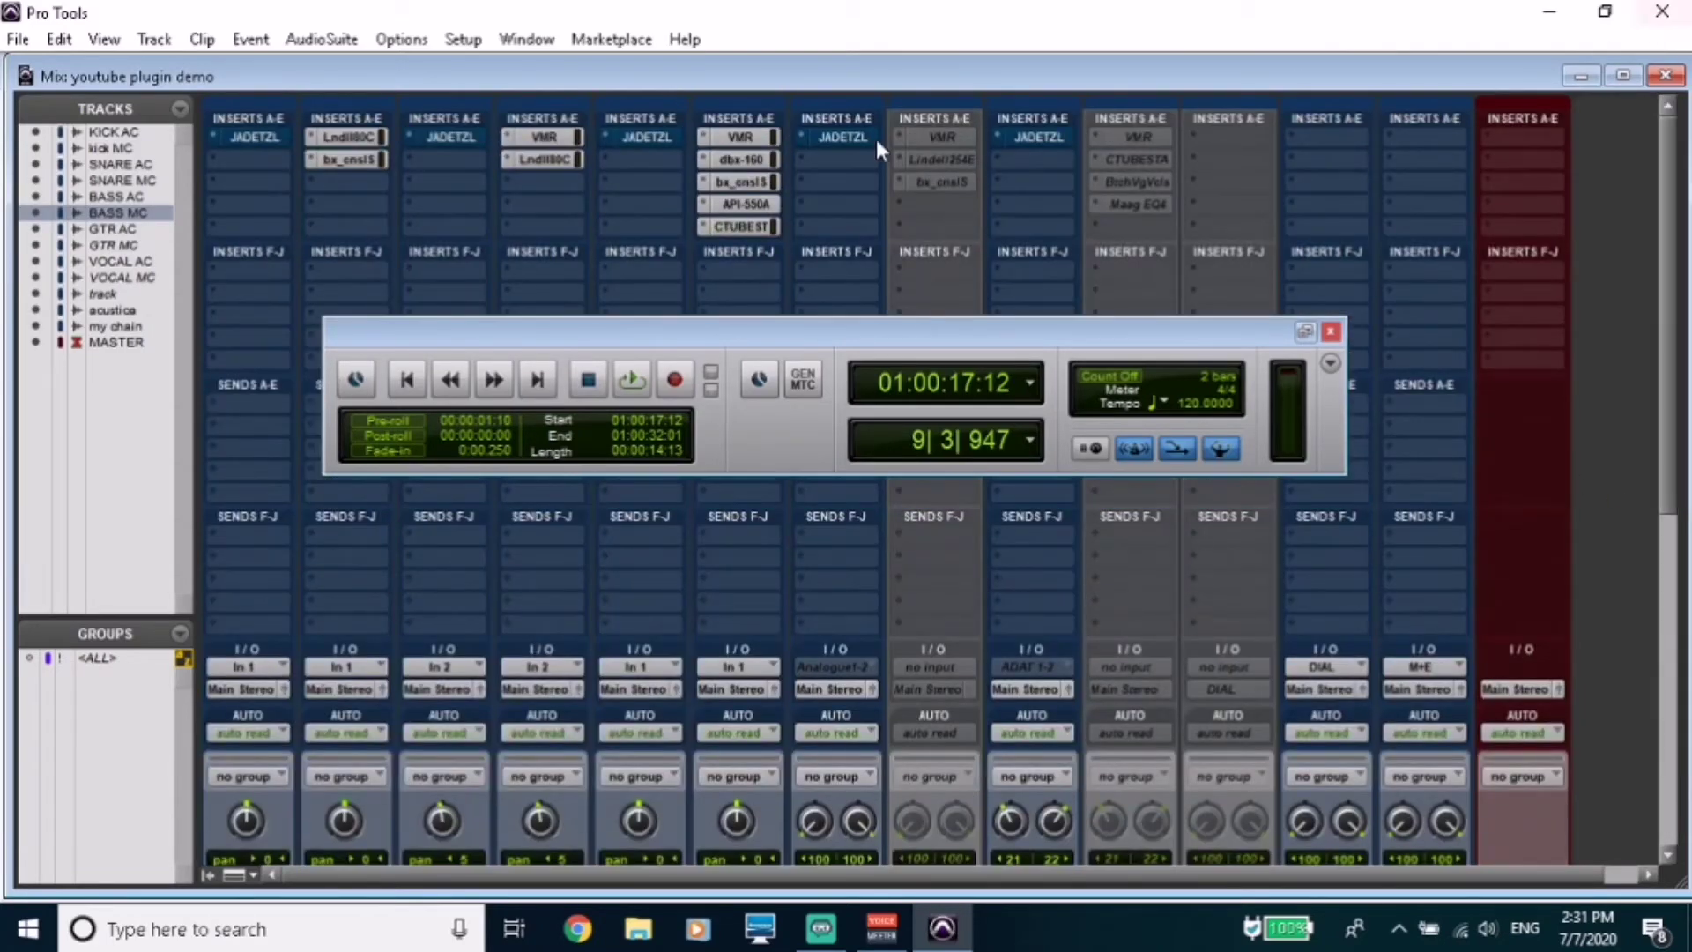
Review the Virtual Mix Rack and dbx-160 compressor settings on BASS MC.
{"action": "left_click", "coordinate": [743, 139]}
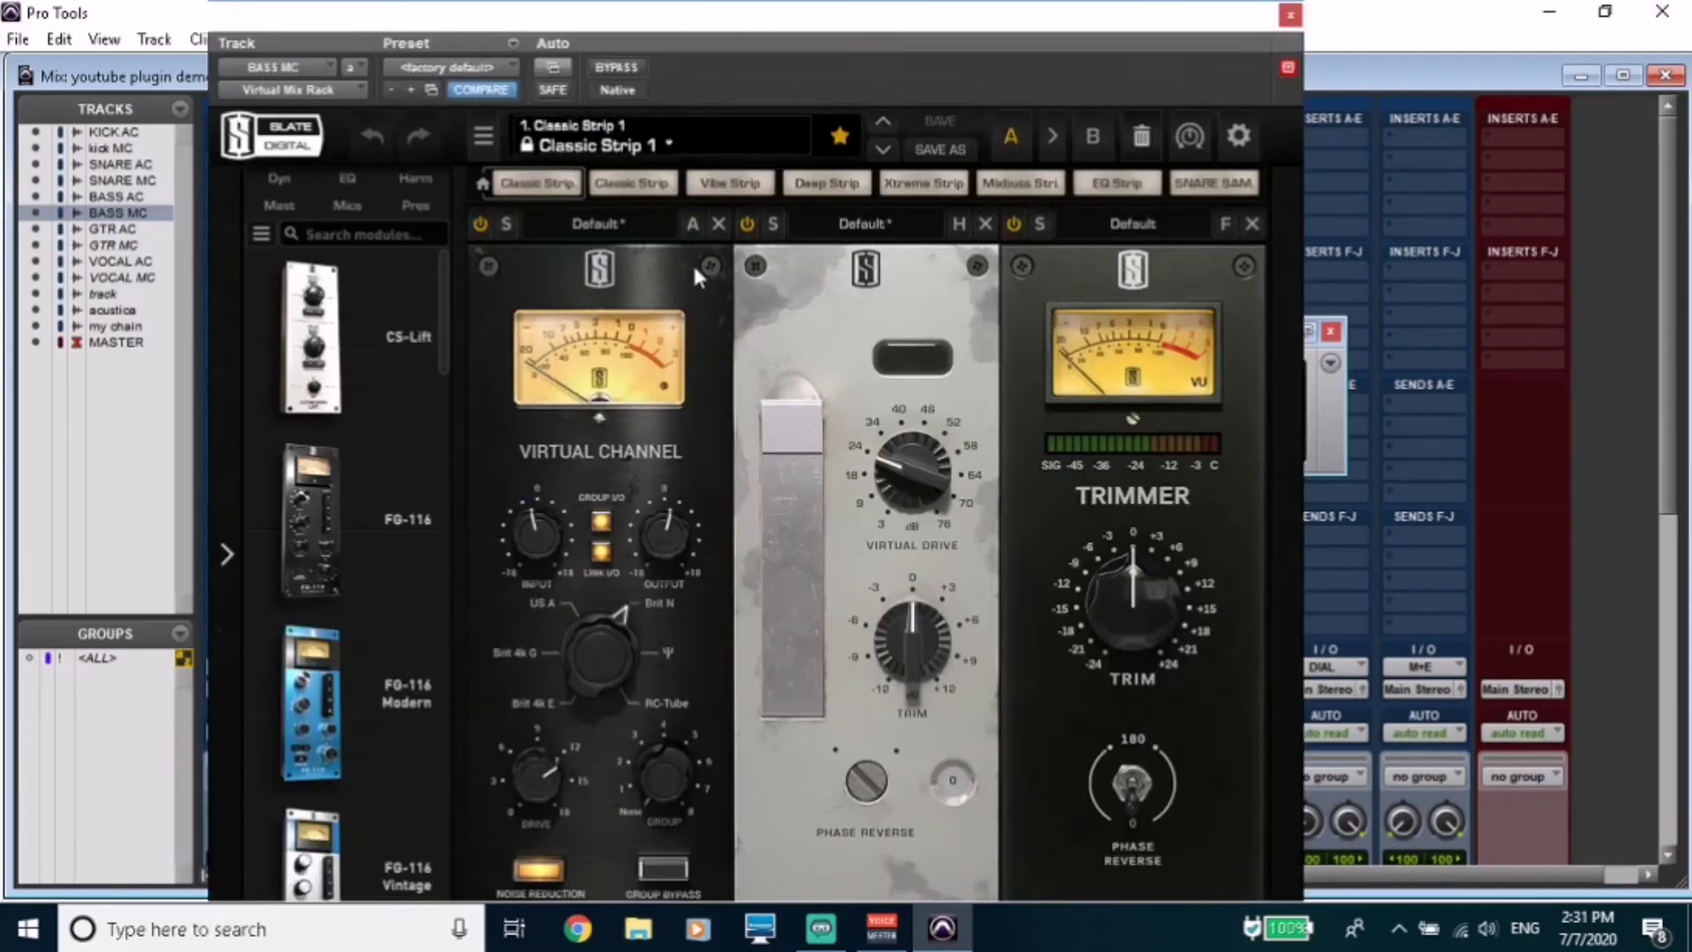
{"action": "left_click", "coordinate": [599, 527]}
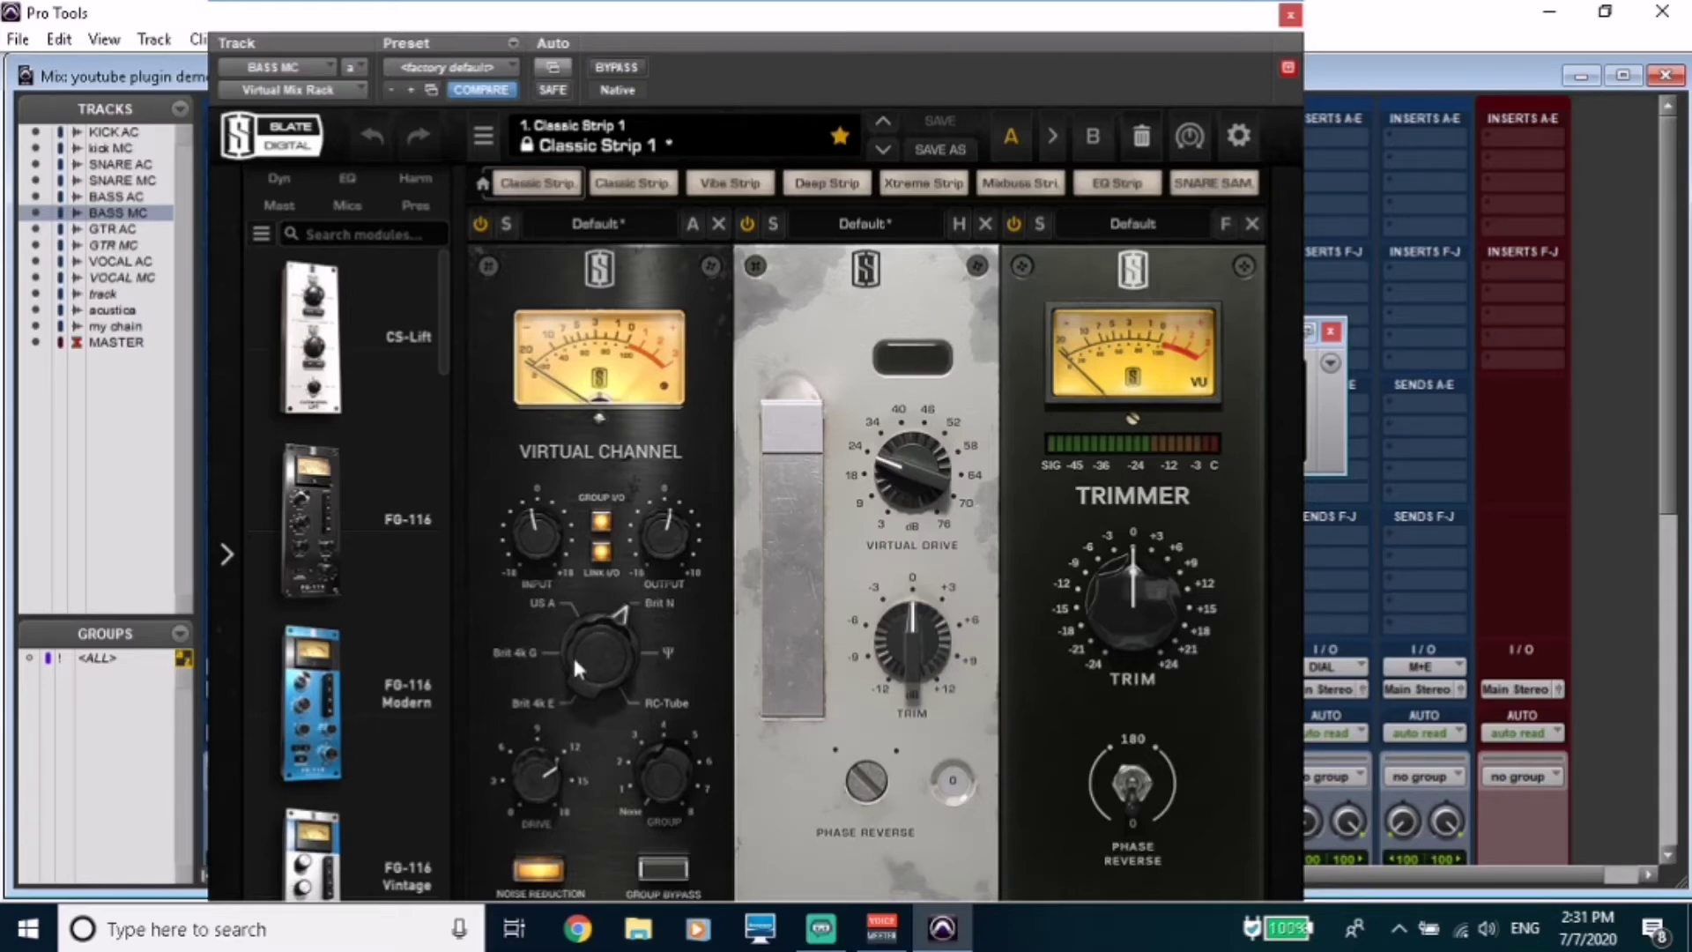
{"action": "left_click", "coordinate": [1290, 15]}
{"action": "left_click", "coordinate": [738, 159]}
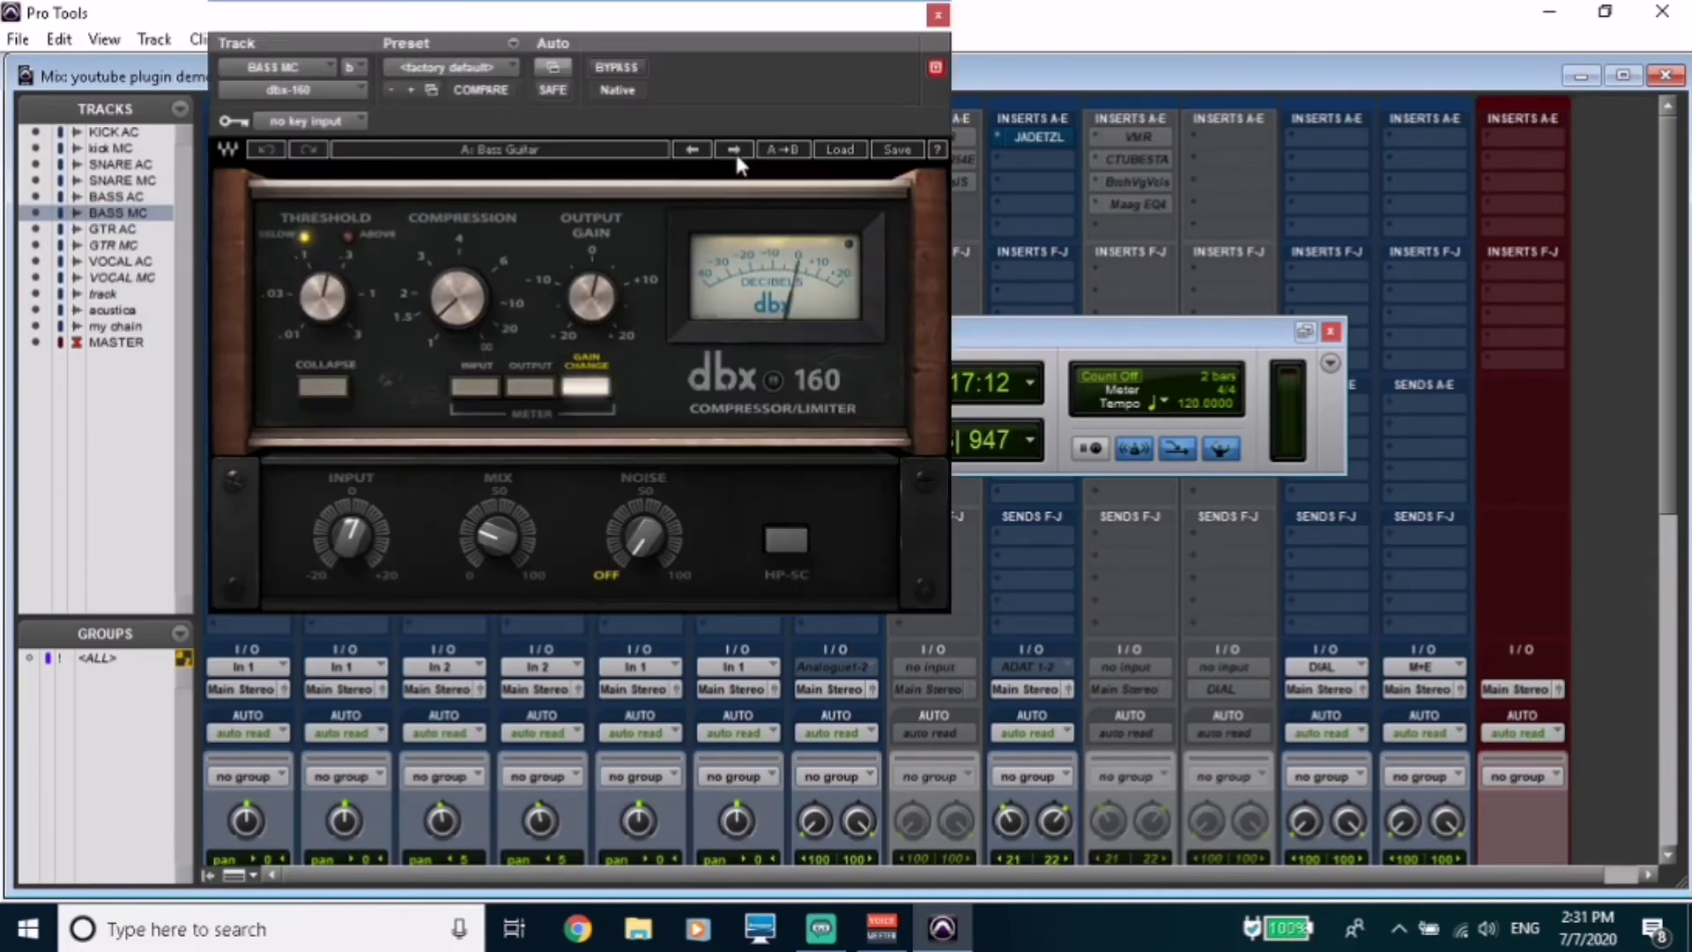
{"action": "left_click", "coordinate": [936, 16]}
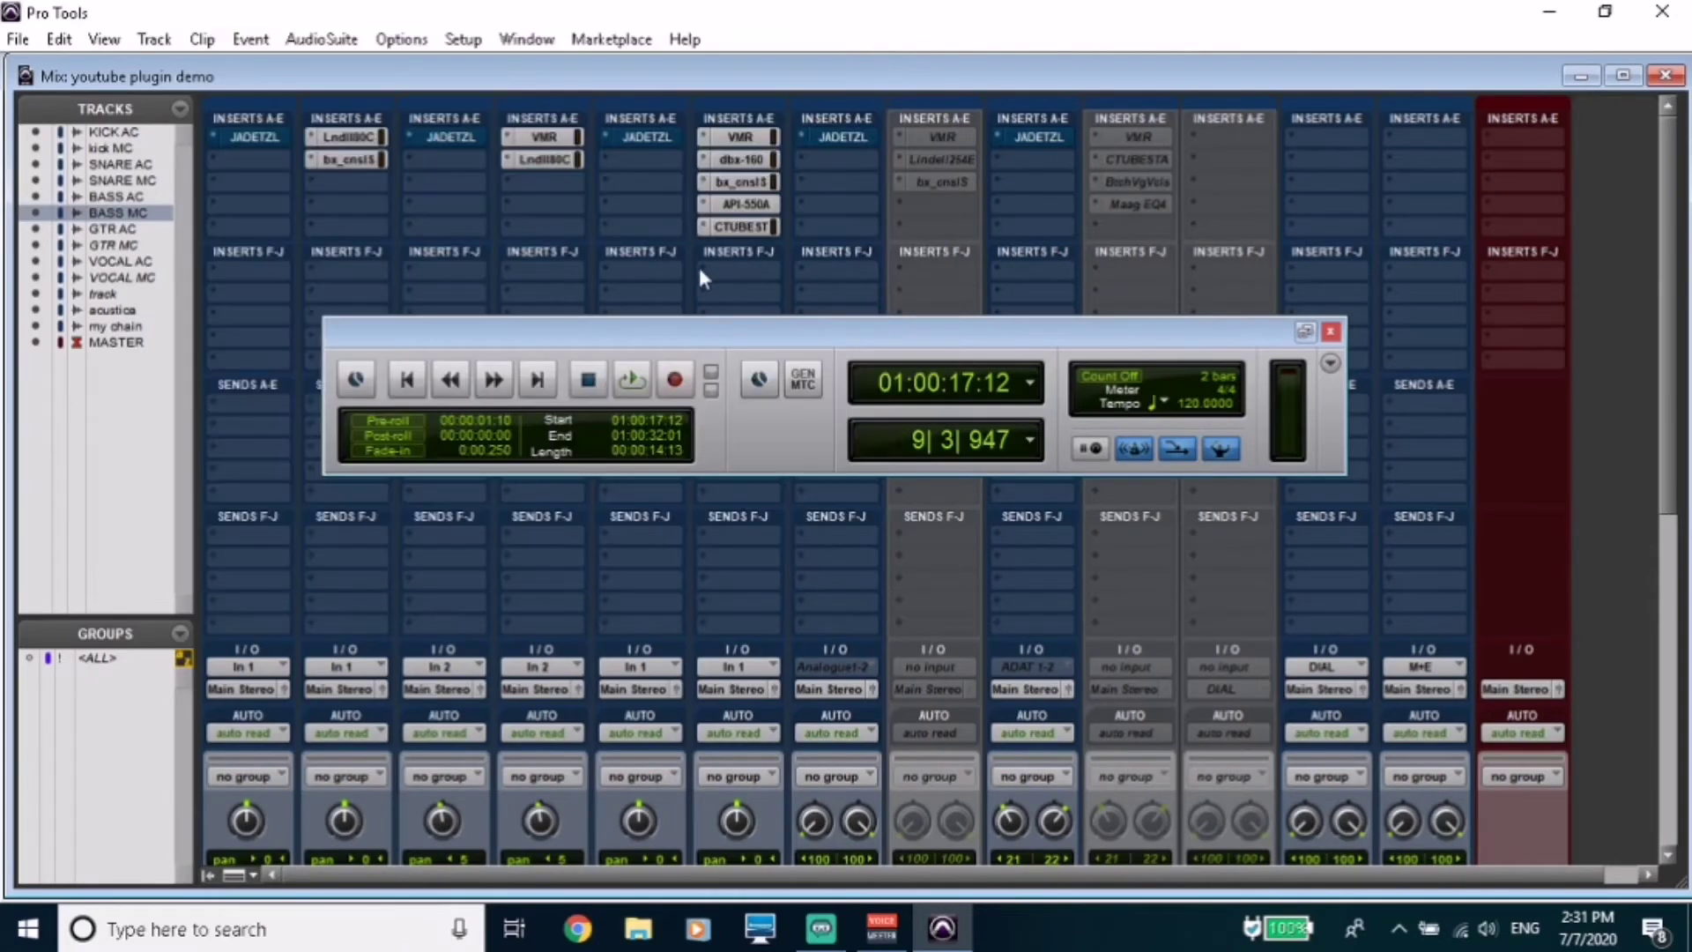
Review the bx_console SSL 9000 J and API-550A equalizer settings on BASS MC.
{"action": "left_click", "coordinate": [747, 180]}
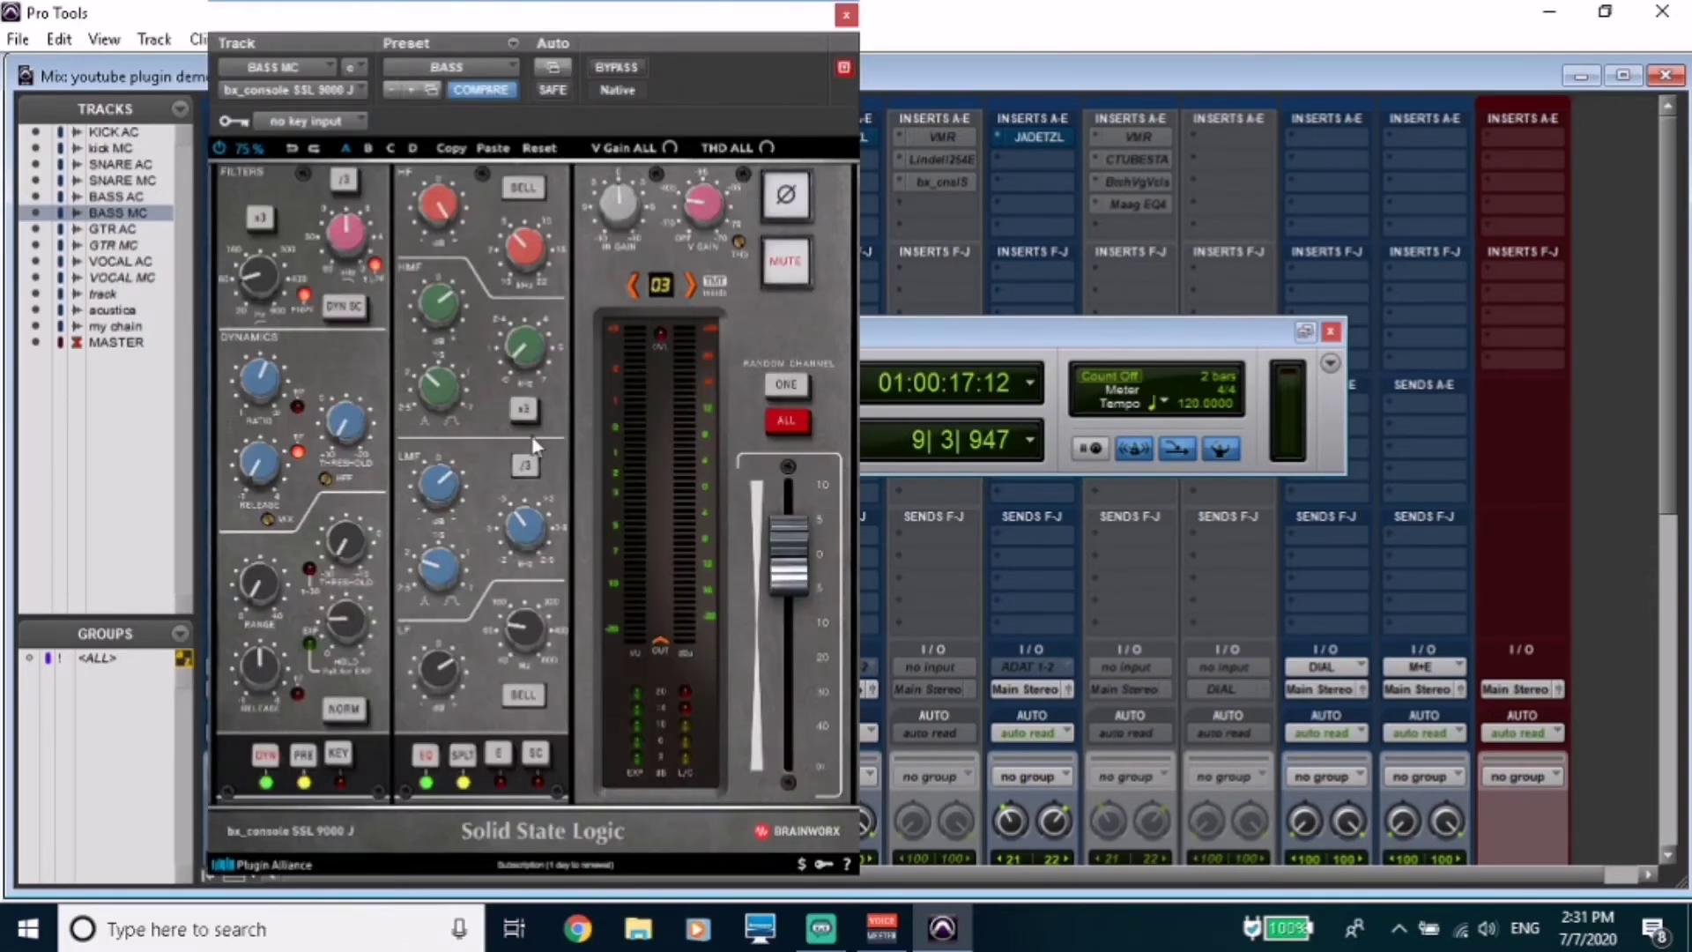
{"action": "left_click", "coordinate": [845, 17]}
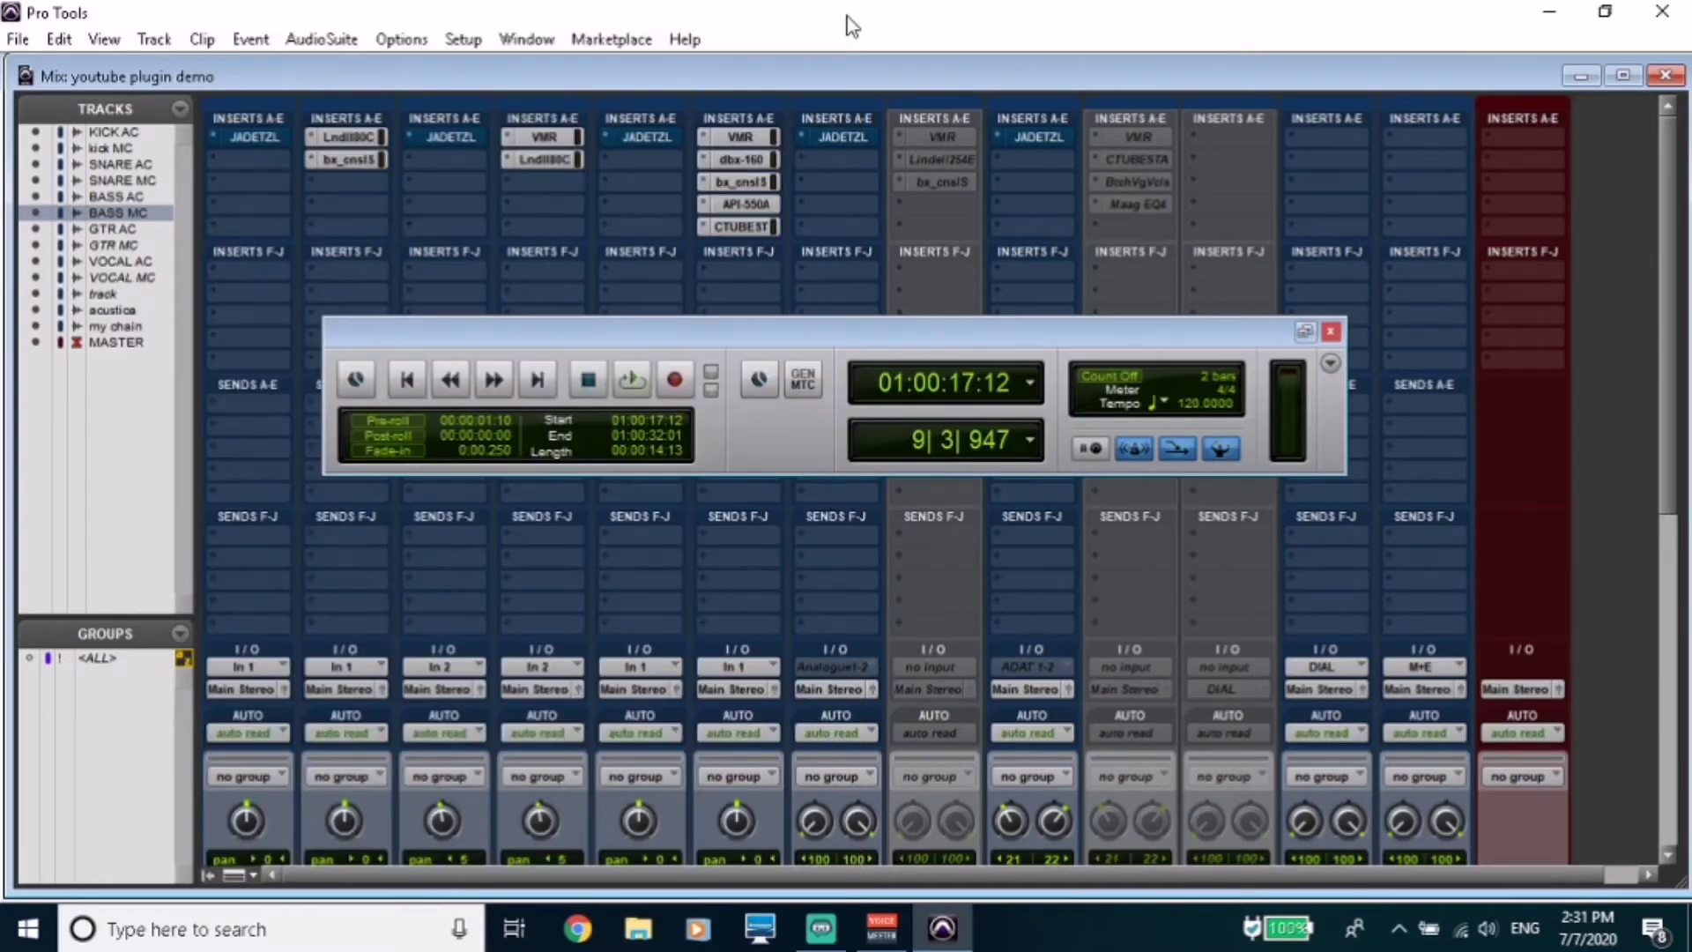
{"action": "left_click", "coordinate": [749, 204]}
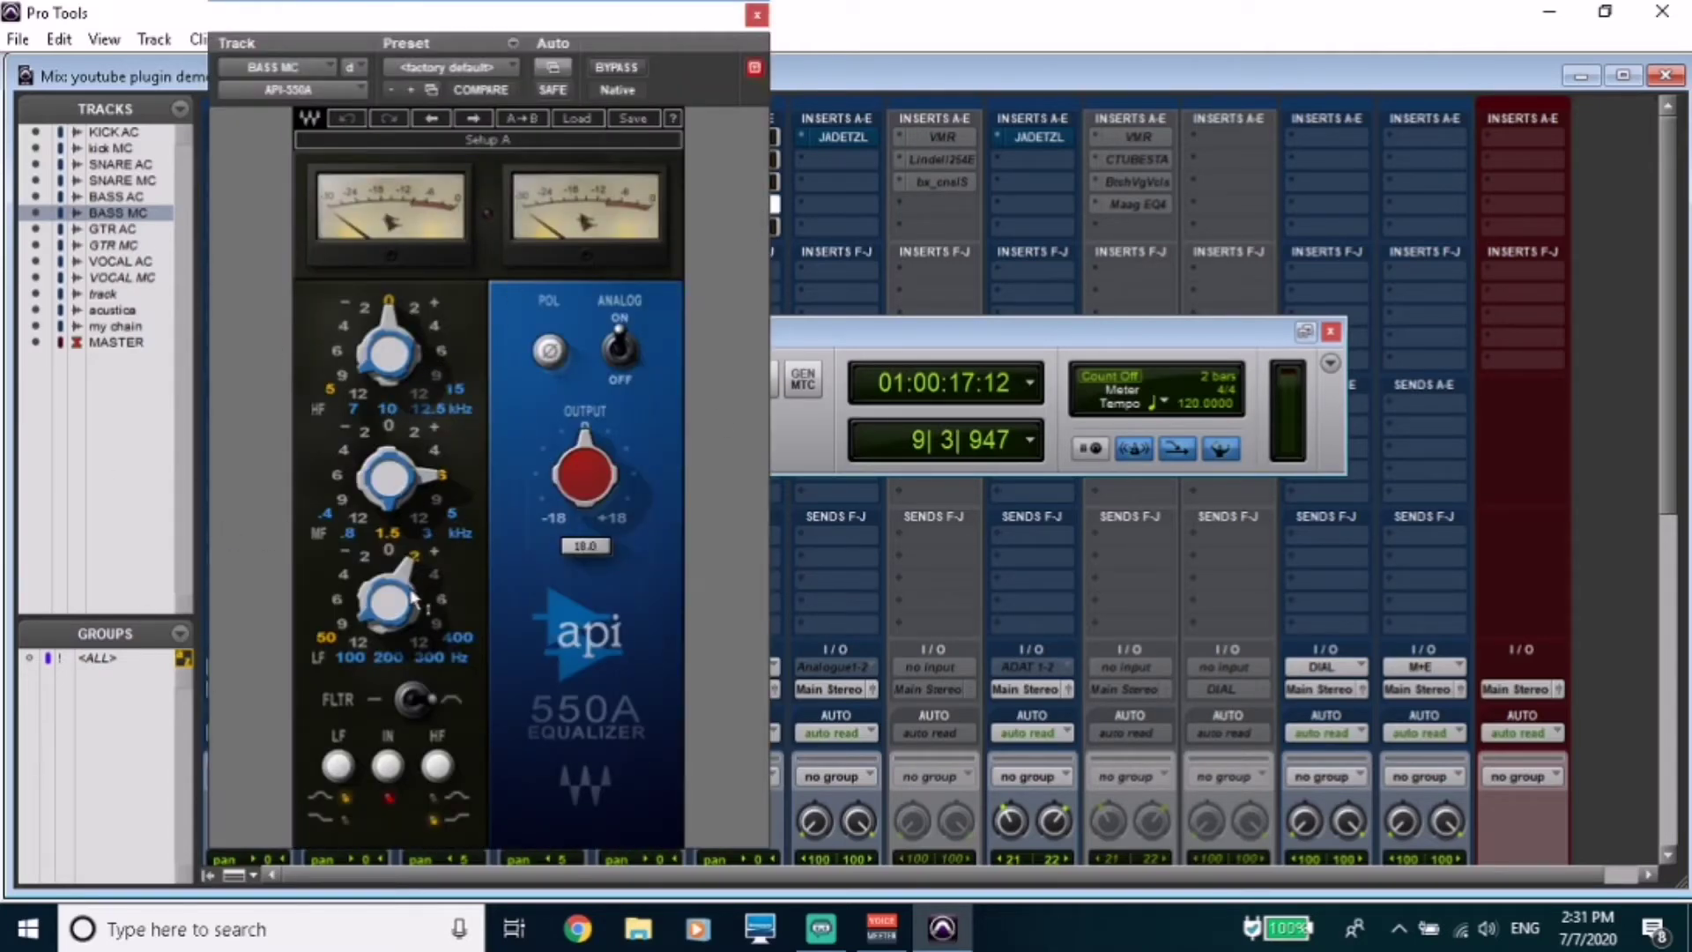
{"action": "mouse_move", "coordinate": [395, 493]}
{"action": "left_click", "coordinate": [757, 15]}
Review the Comp TUBE-STA settings on BASS MC, moving the plug-in window so it is fully visible.
{"action": "left_click", "coordinate": [739, 228]}
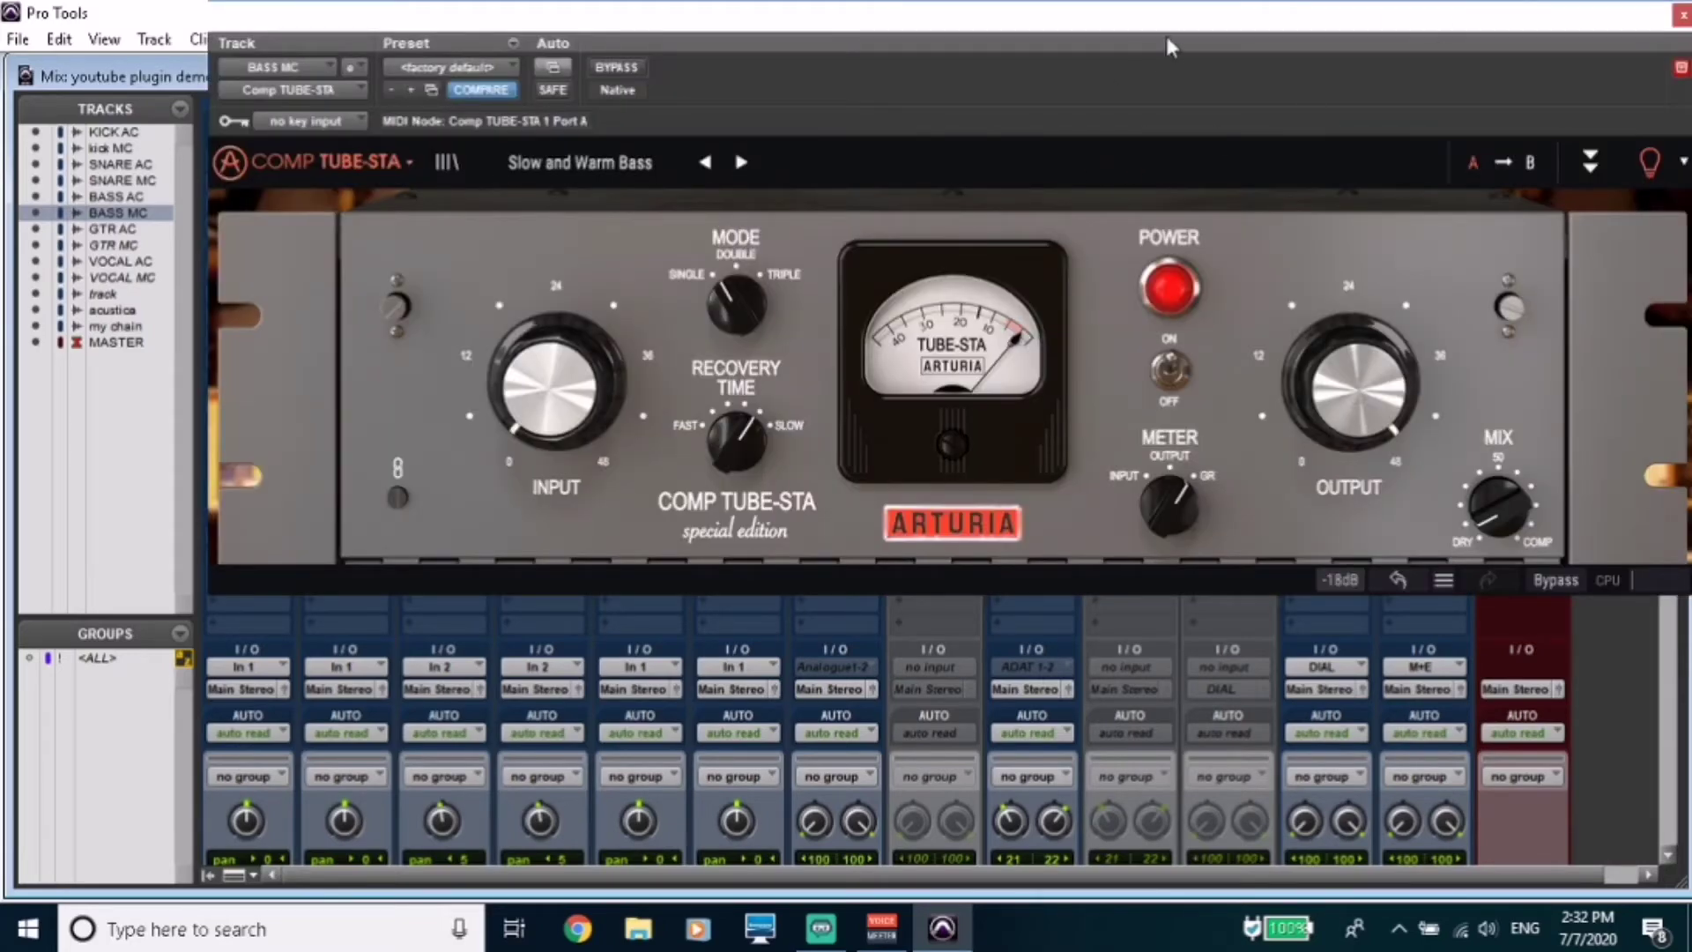
{"action": "left_click_drag", "start_coordinate": [1200, 19], "coordinate": [989, 88]}
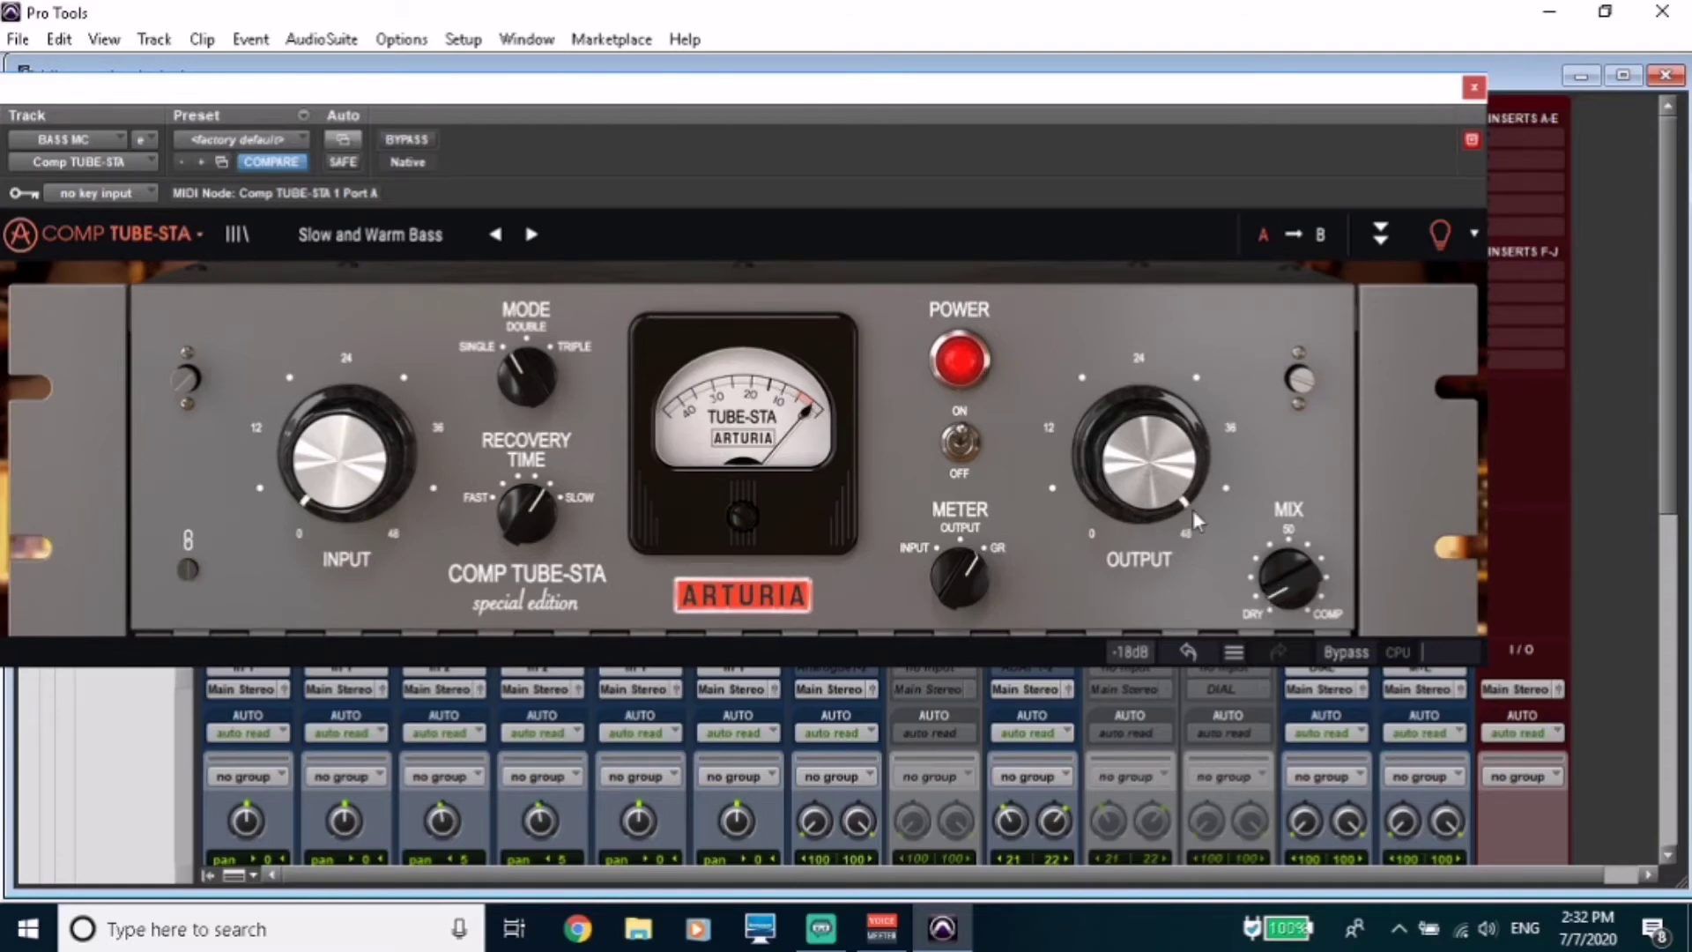
{"action": "left_click", "coordinate": [1474, 88]}
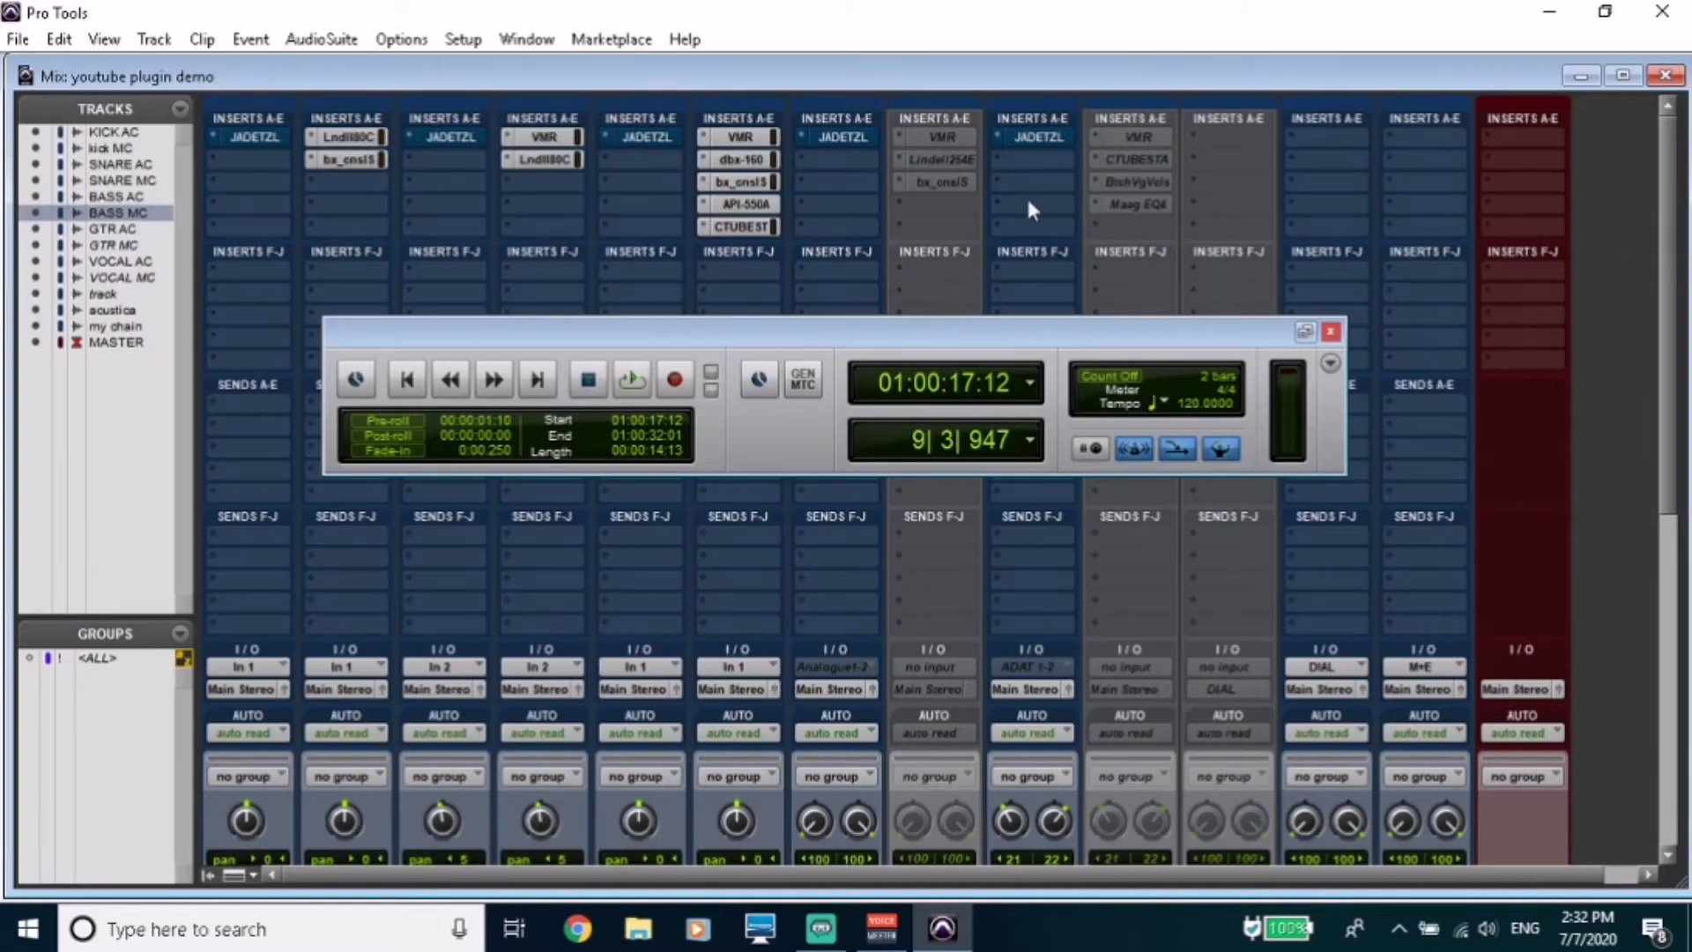
Listen to BASS AC unmuted during playback, and switch to BASS MC using the two tracks' mutes.
{"action": "left_click", "coordinate": [658, 138]}
{"action": "left_click_drag", "start_coordinate": [1664, 183], "coordinate": [1674, 434]}
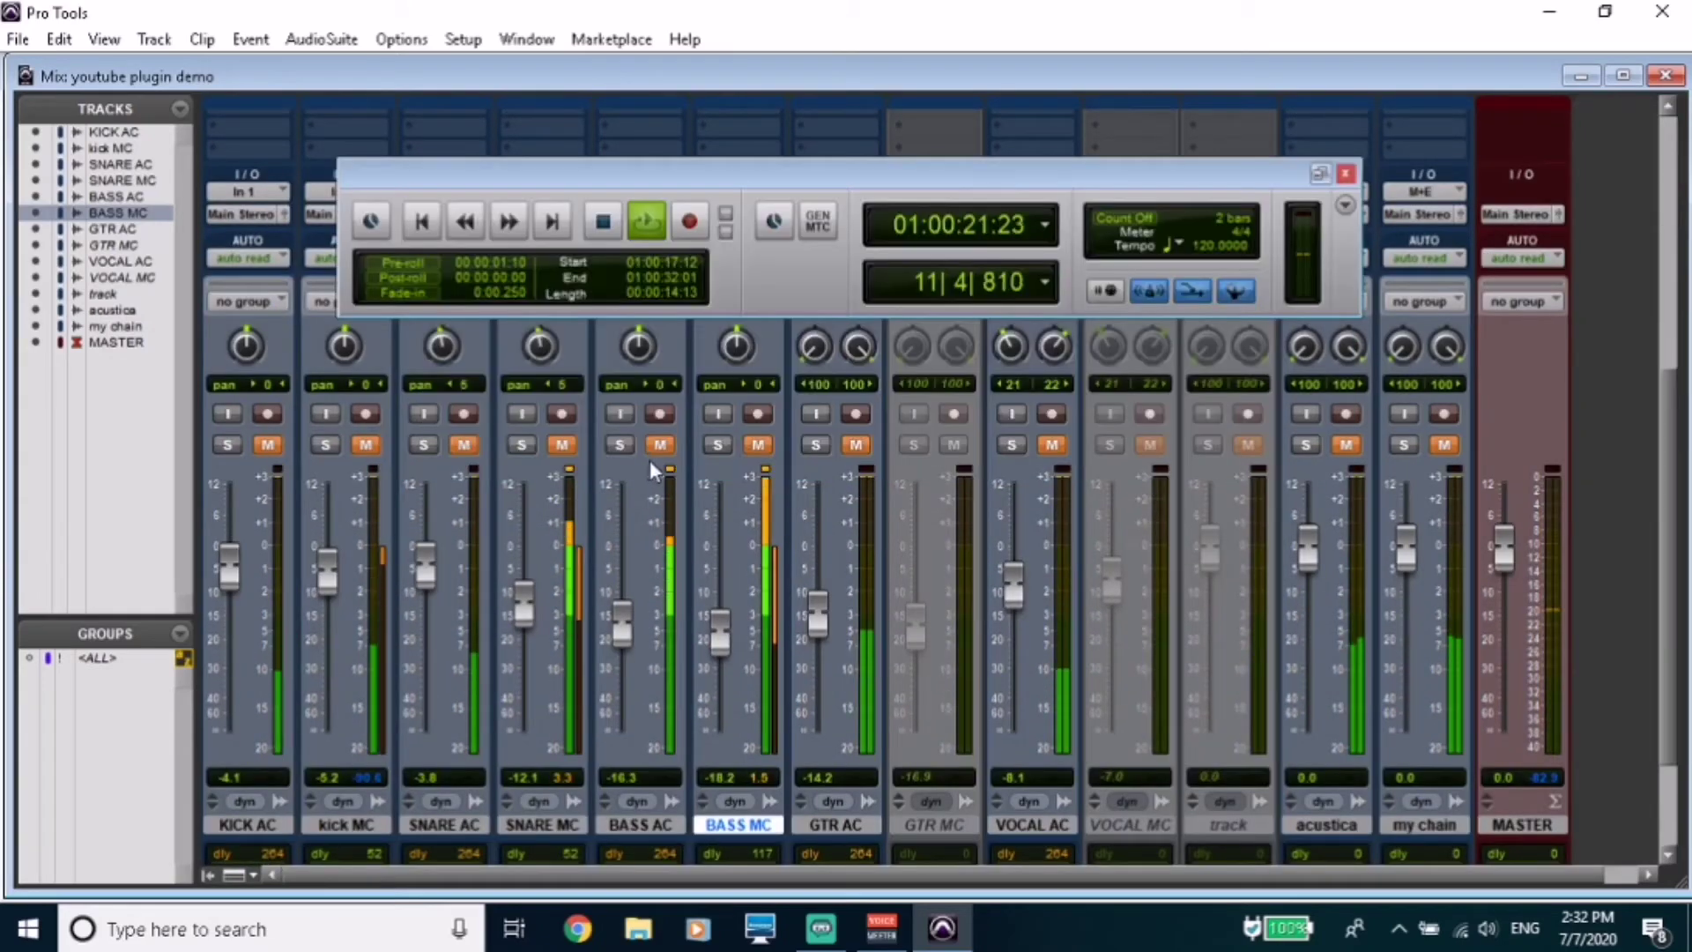
{"action": "left_click", "coordinate": [661, 446]}
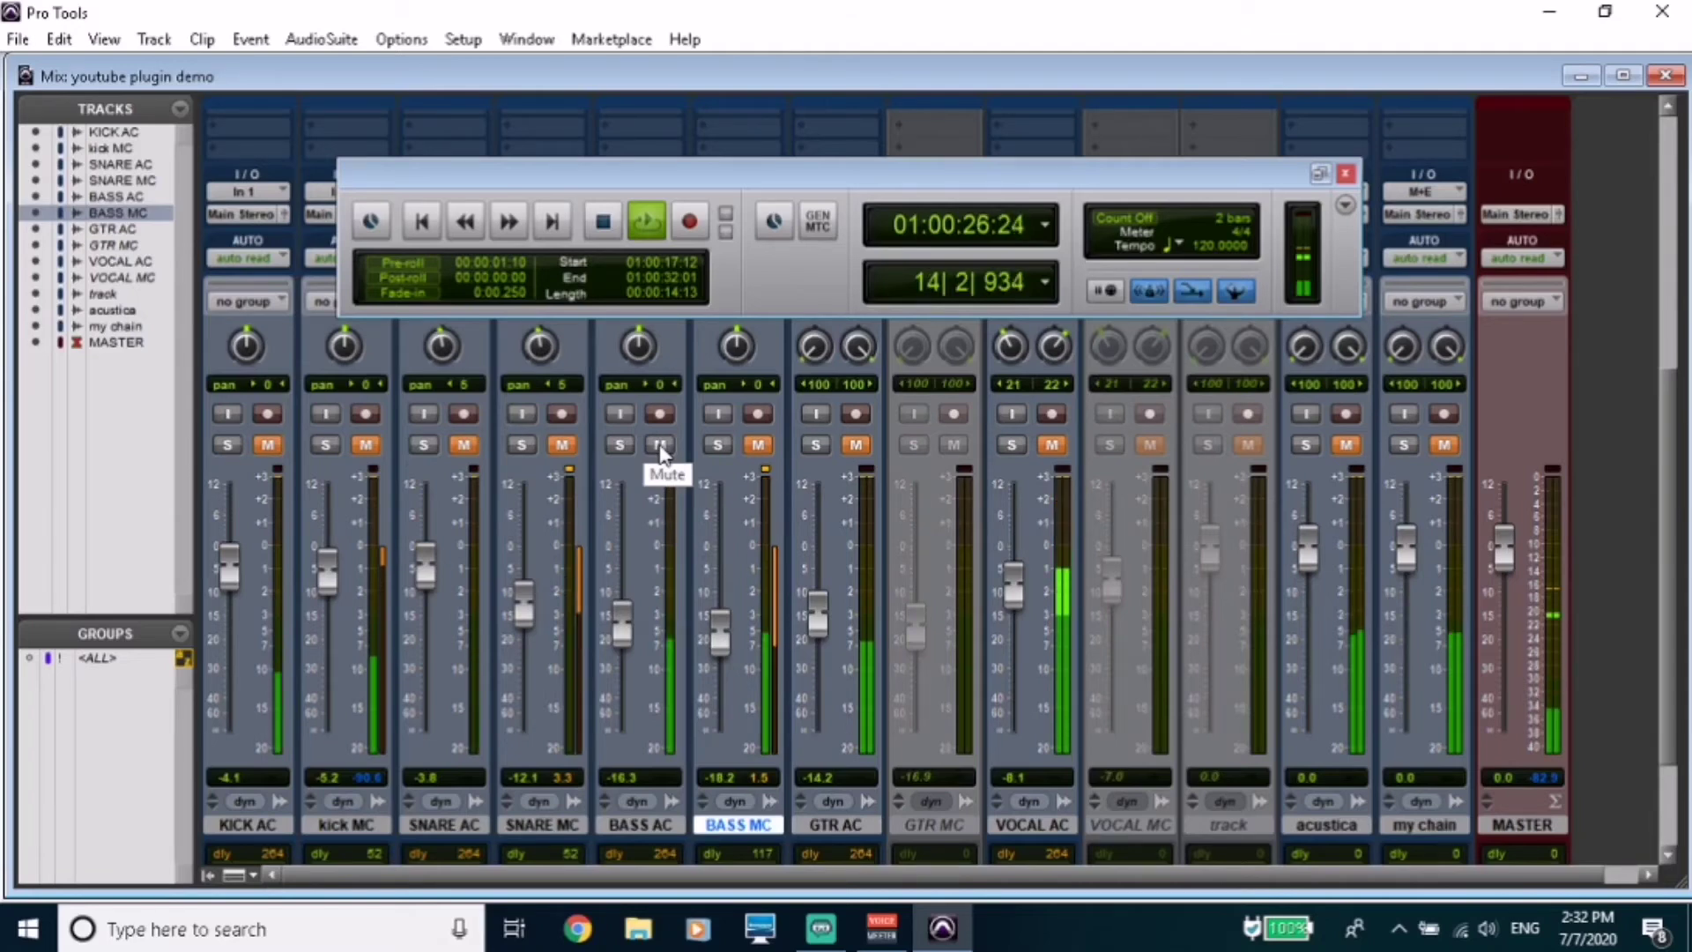
{"action": "left_click", "coordinate": [662, 446]}
{"action": "left_click", "coordinate": [760, 446]}
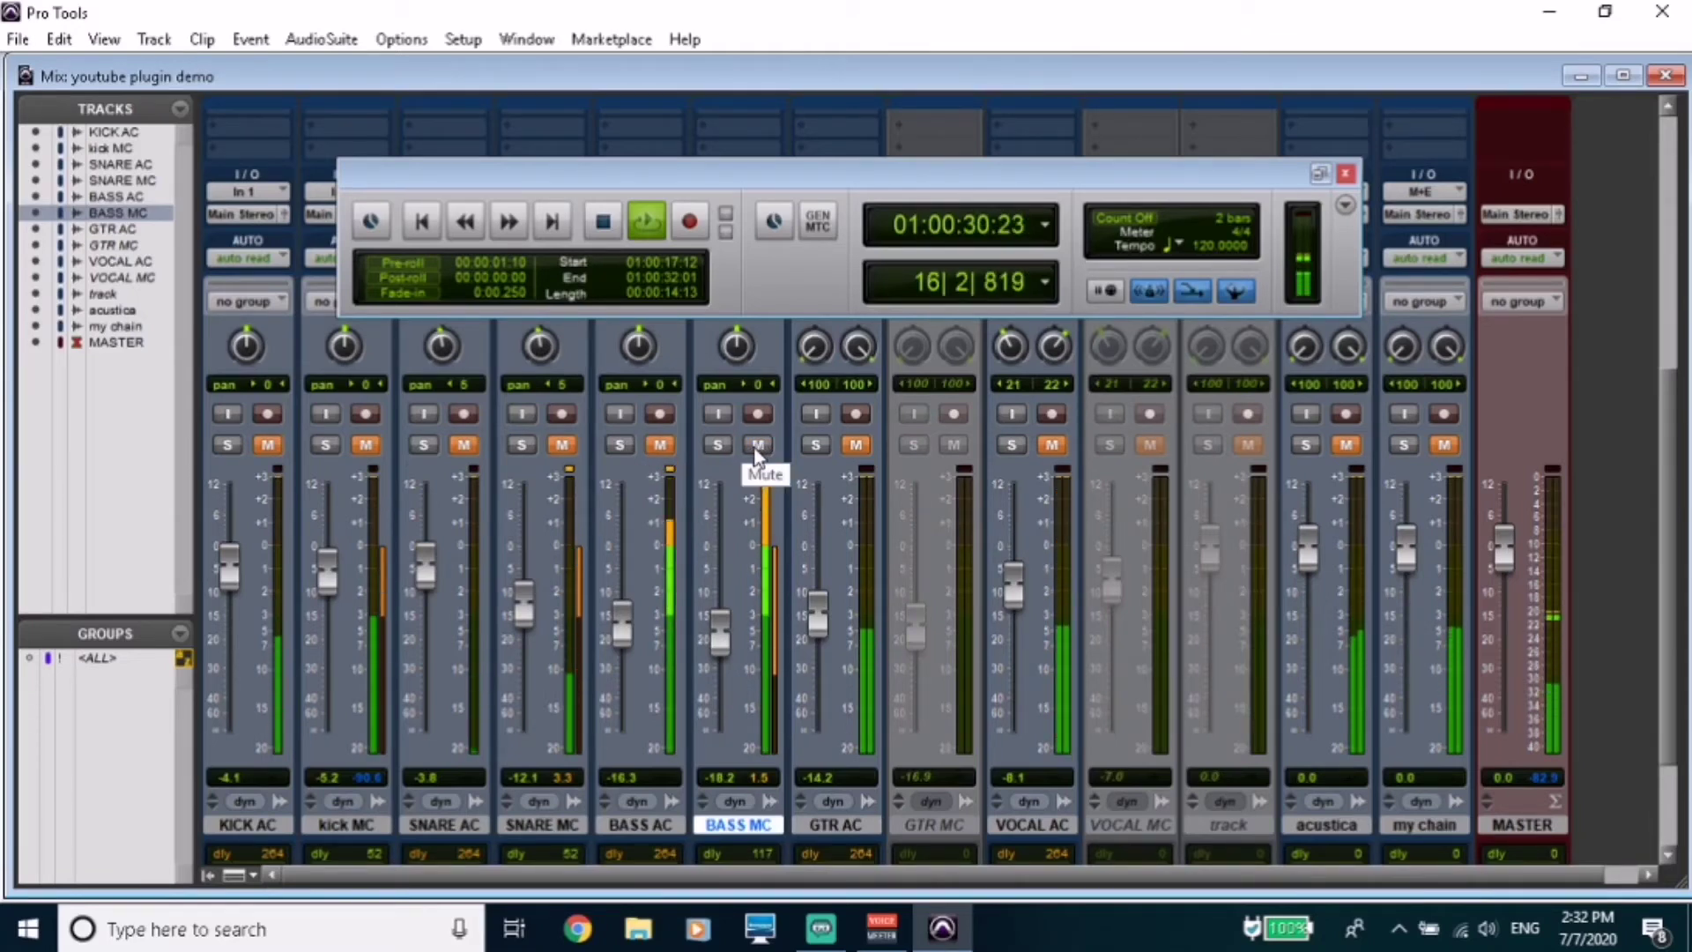
Compare BASS AC with BASS MC again by alternating their mutes during playback, leaving BASS MC unmuted and BASS AC muted.
{"action": "left_click", "coordinate": [756, 446]}
{"action": "left_click", "coordinate": [670, 445]}
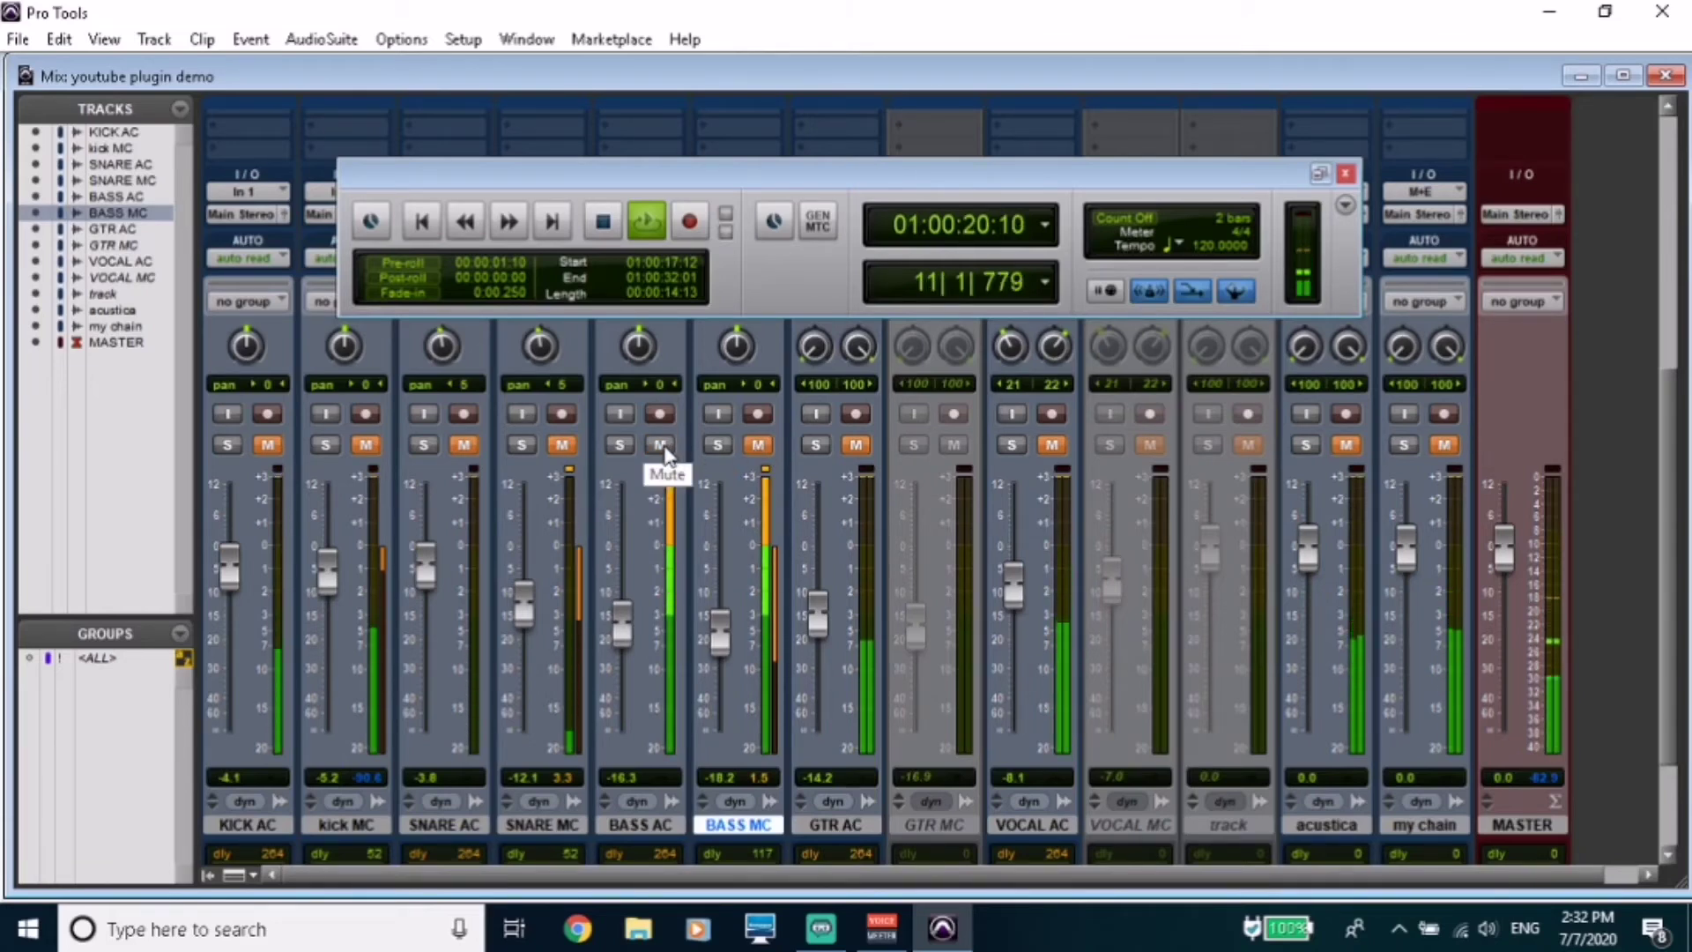
{"action": "left_click", "coordinate": [663, 446]}
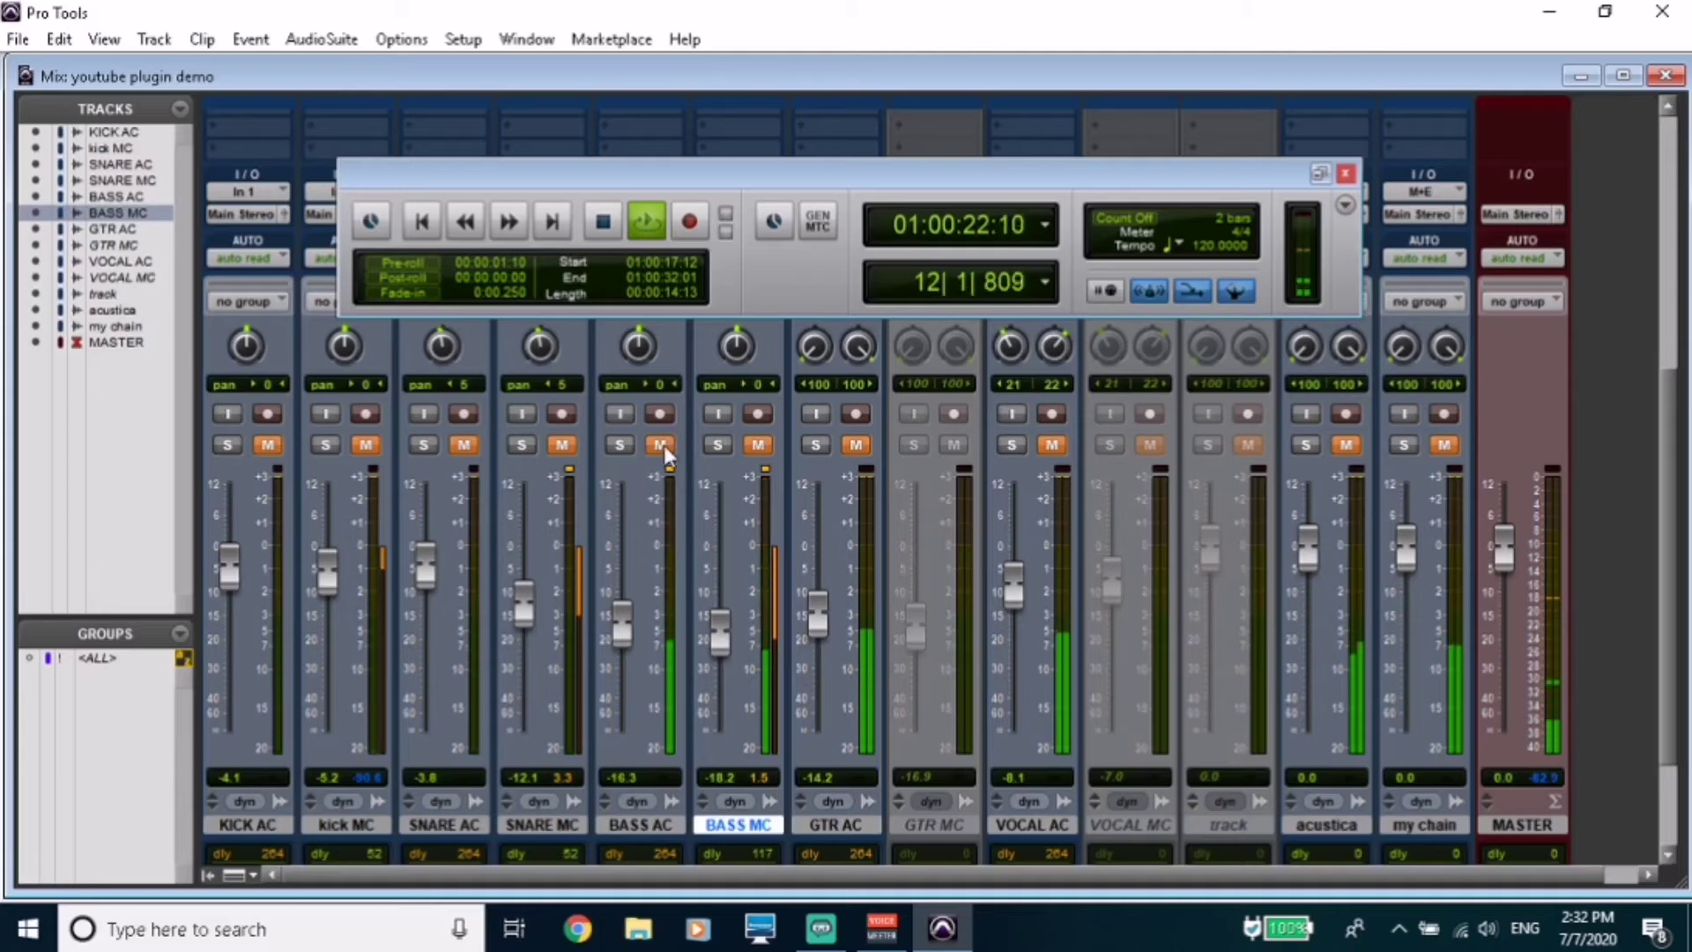
{"action": "left_click", "coordinate": [758, 446]}
{"action": "left_click", "coordinate": [758, 446]}
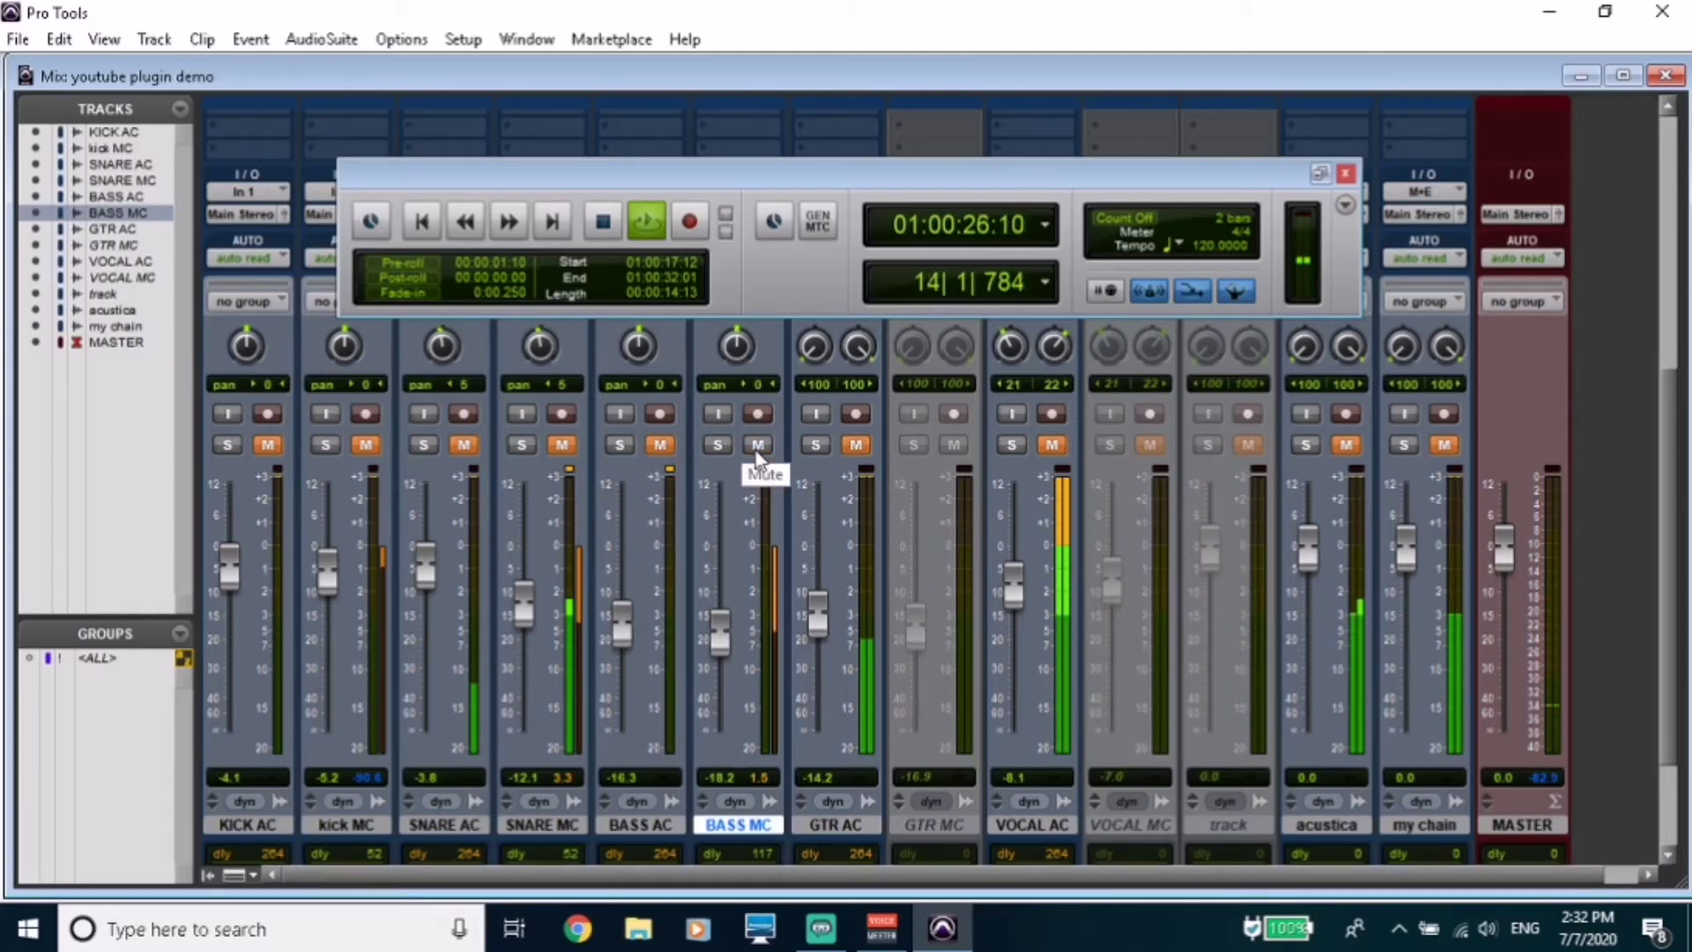
Compare BASS AC with BASS MC once more by alternating their mutes during playback, and close the error dialog.
{"action": "left_click", "coordinate": [758, 446]}
{"action": "left_click", "coordinate": [663, 446]}
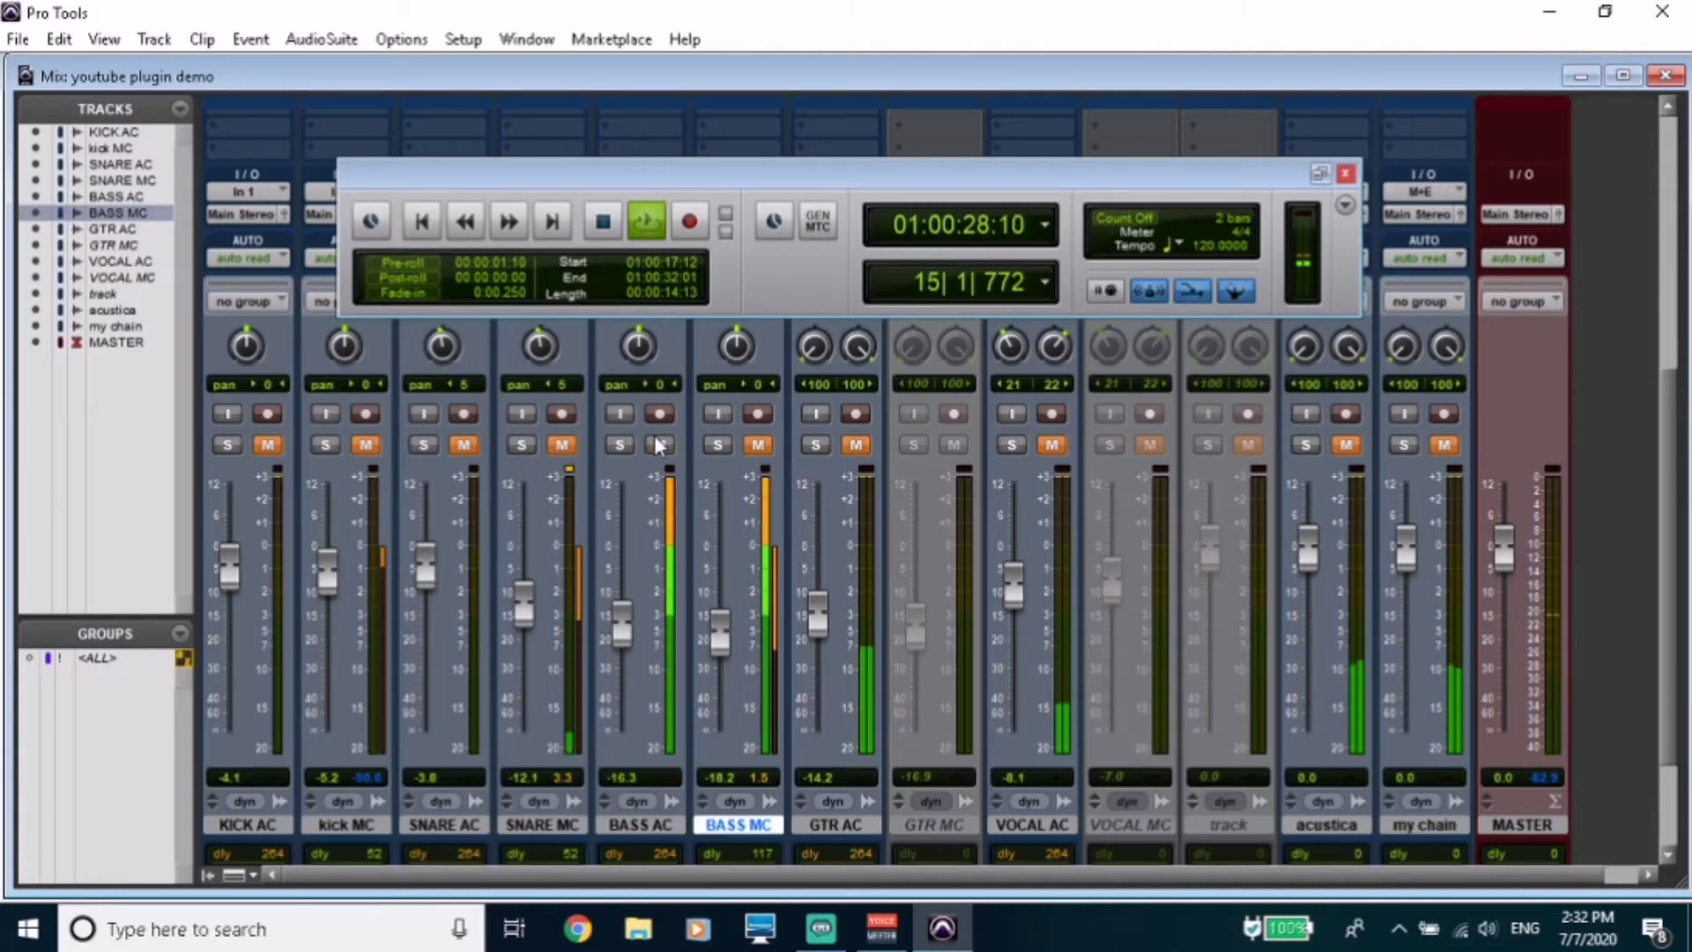
{"action": "left_click", "coordinate": [663, 446]}
{"action": "left_click", "coordinate": [760, 445]}
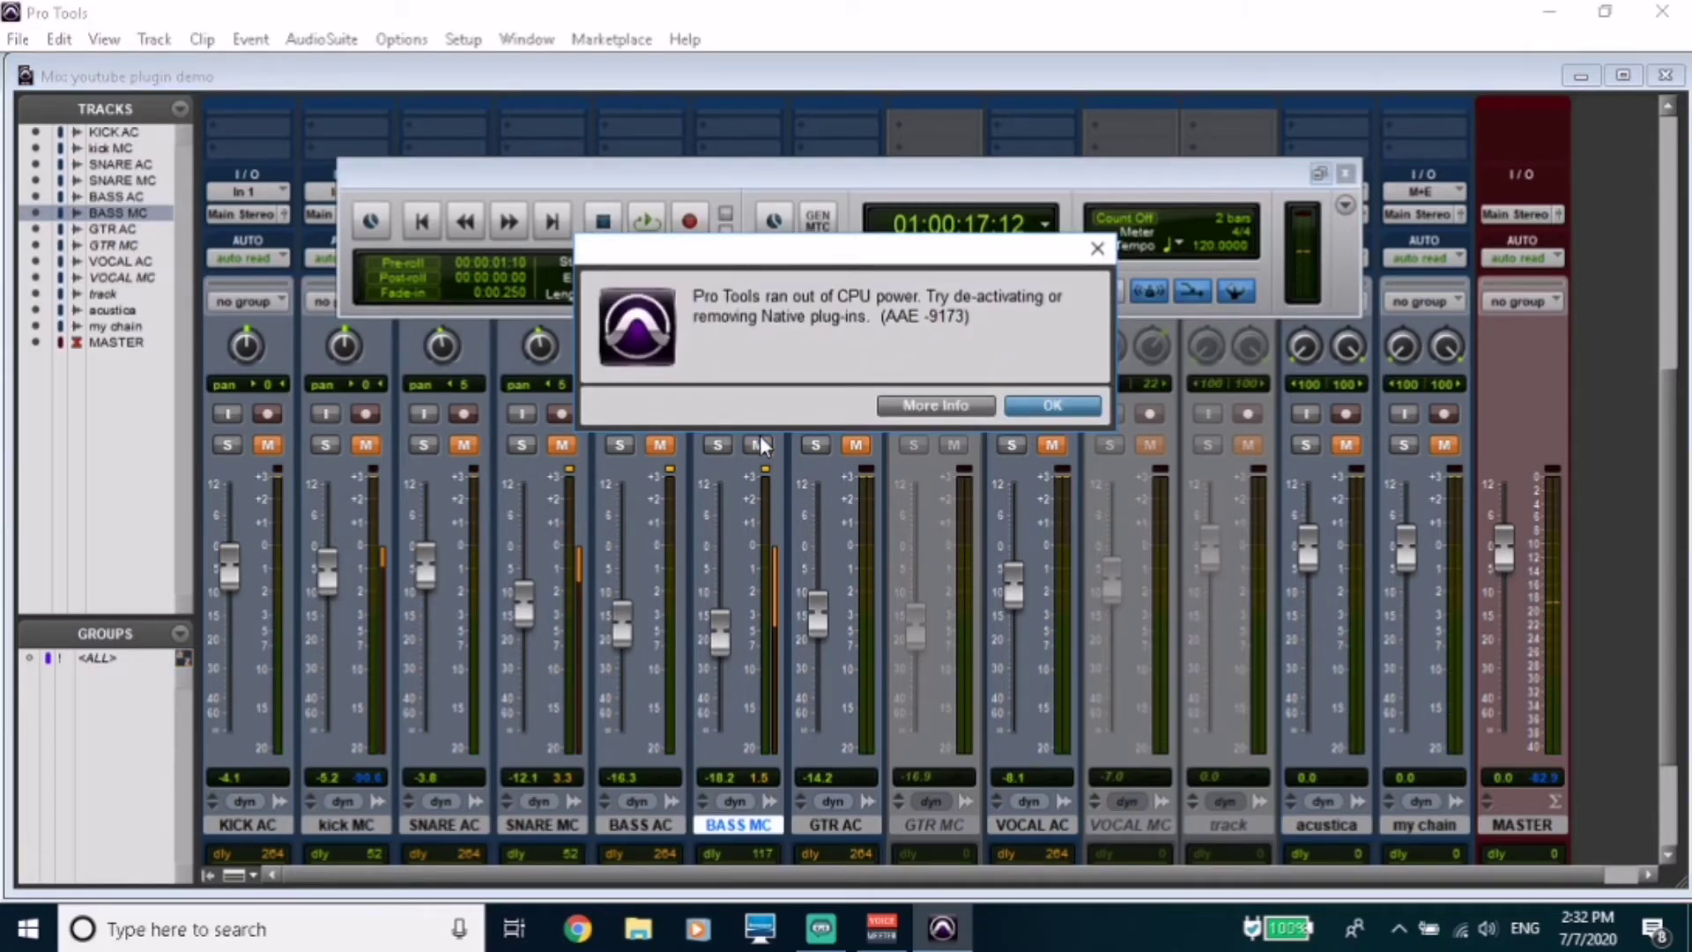
{"action": "key", "text": "Return"}
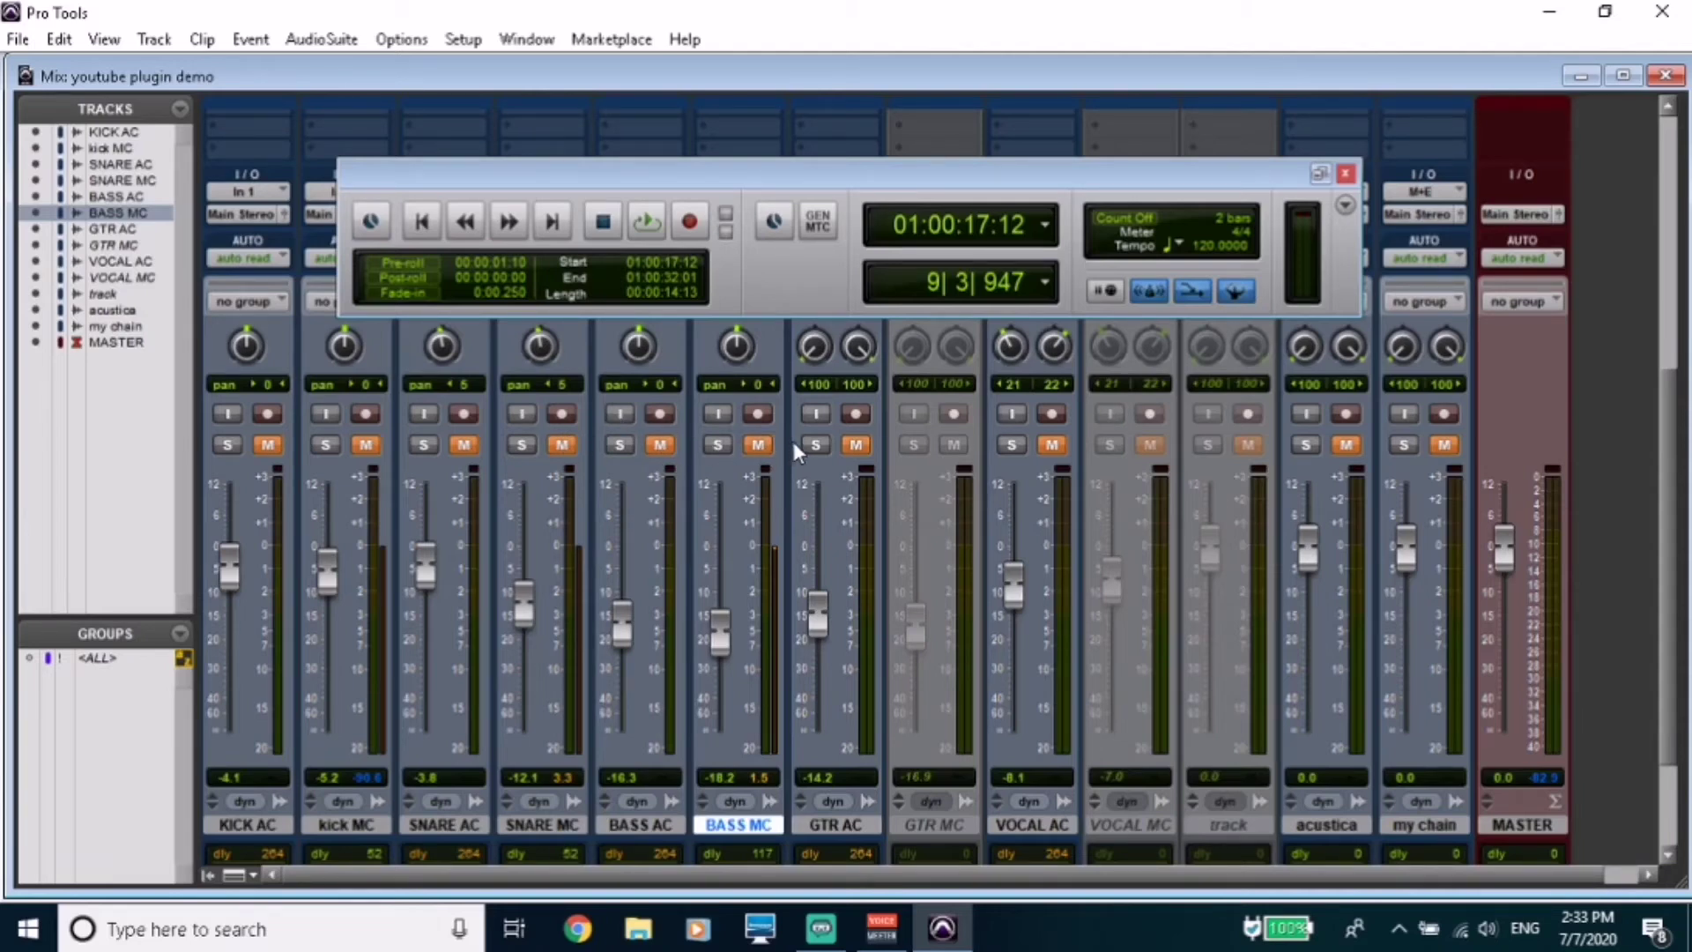
Make the inactive GTR MC track active.
{"action": "scroll", "coordinate": [792, 442], "scroll_direction": "up", "scroll_amount": 5}
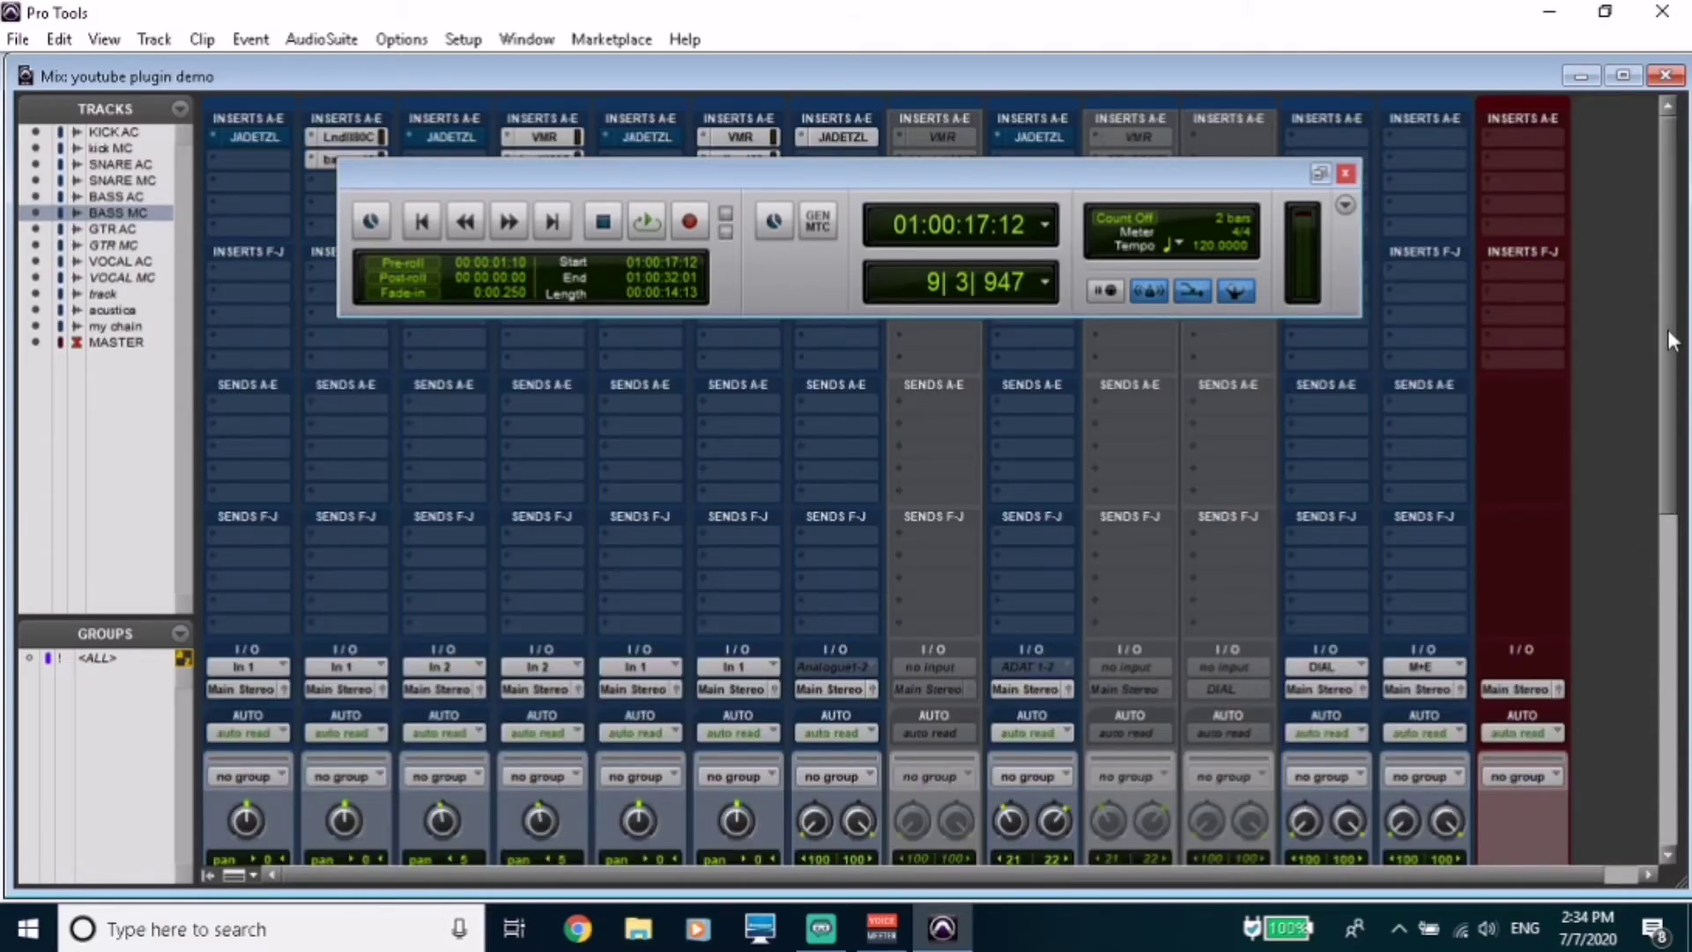
{"action": "left_click_drag", "start_coordinate": [1671, 339], "coordinate": [1670, 666]}
{"action": "left_click", "coordinate": [947, 678]}
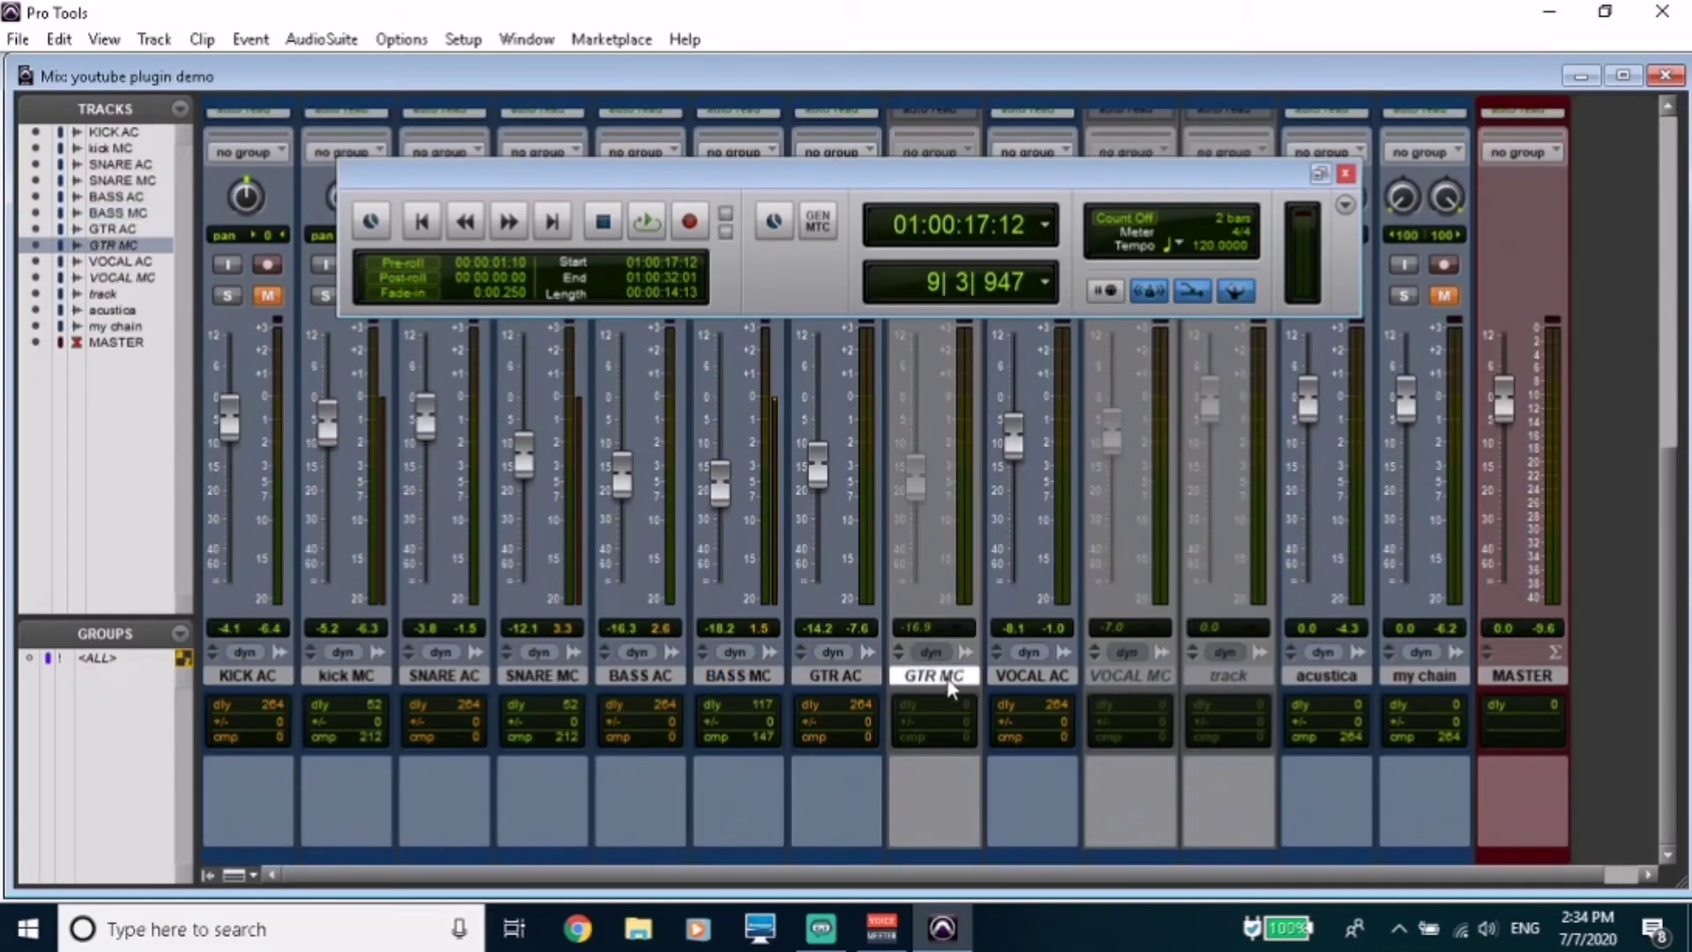
{"action": "right_click", "coordinate": [947, 679]}
{"action": "left_click", "coordinate": [1008, 453]}
Review the Lindell 254E compressor settings on GTR MC, moving the plug-in window so it is fully visible.
{"action": "left_click", "coordinate": [941, 159]}
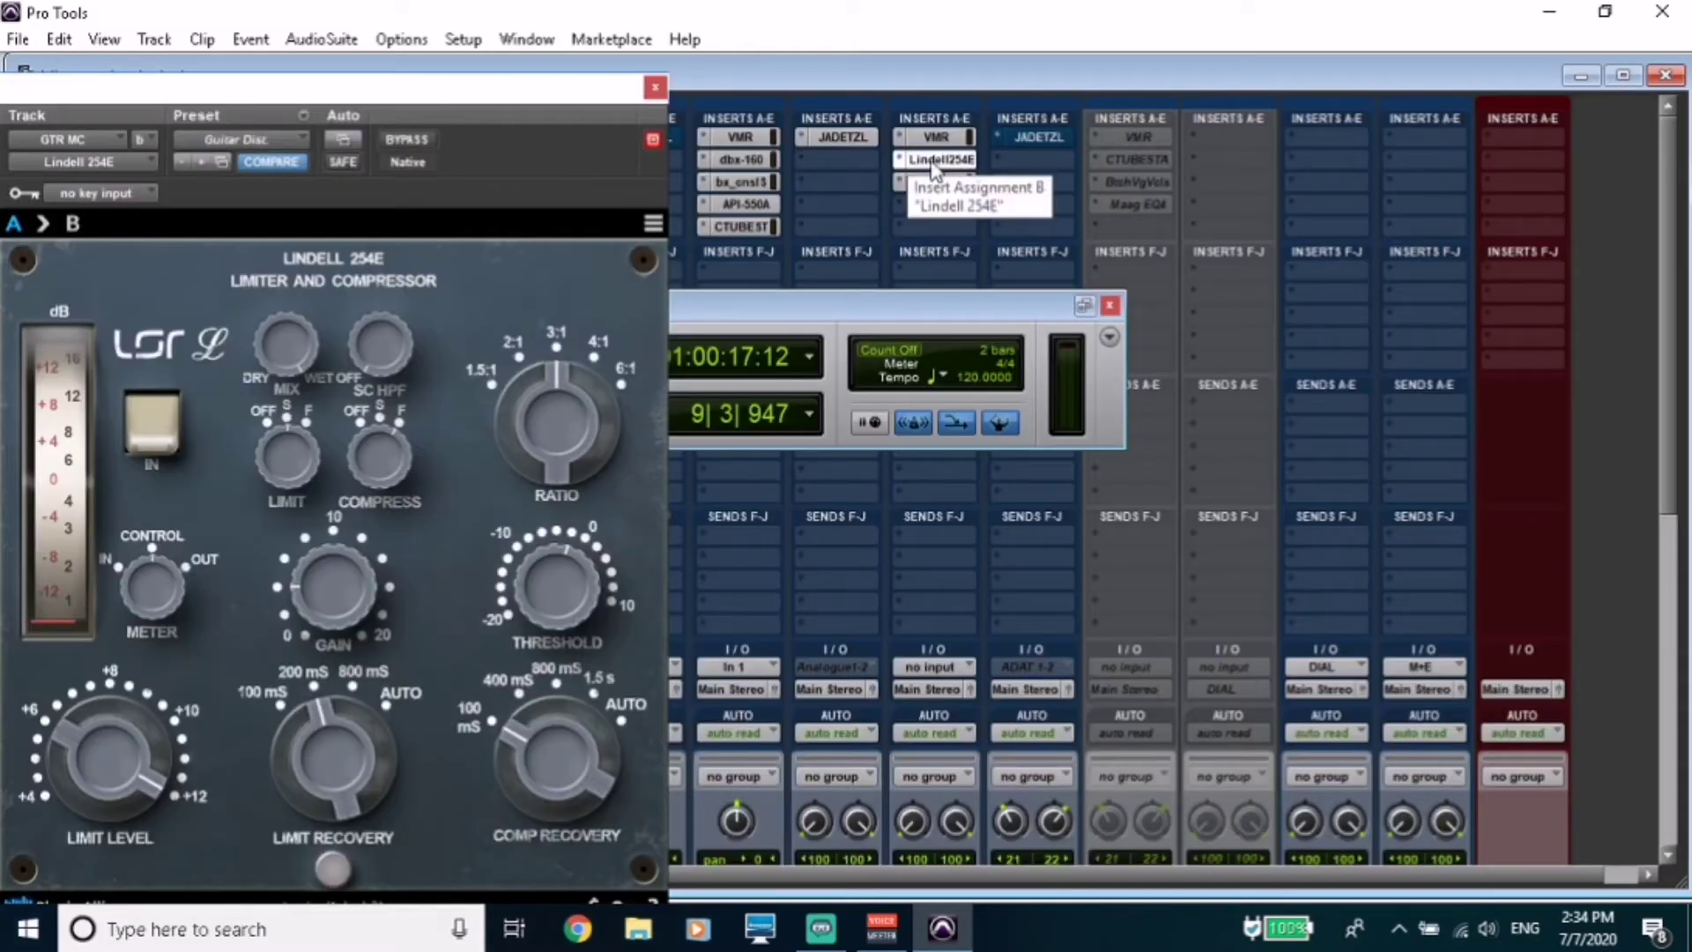
{"action": "left_click_drag", "start_coordinate": [550, 97], "coordinate": [796, 18]}
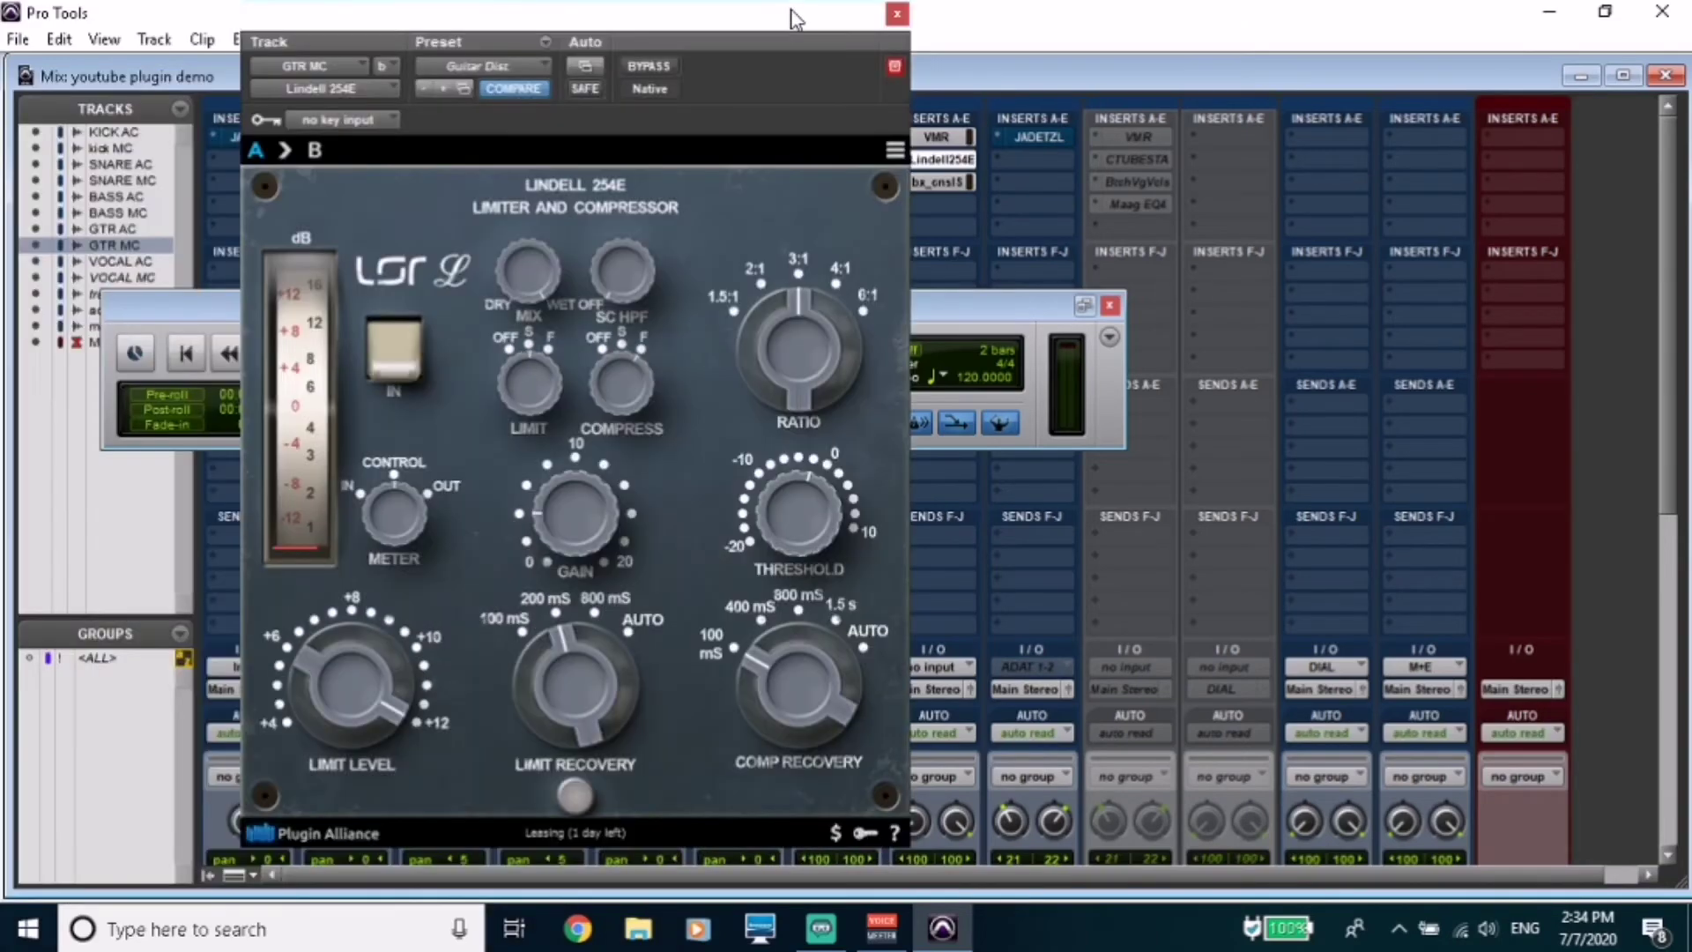
{"action": "left_click", "coordinate": [897, 14]}
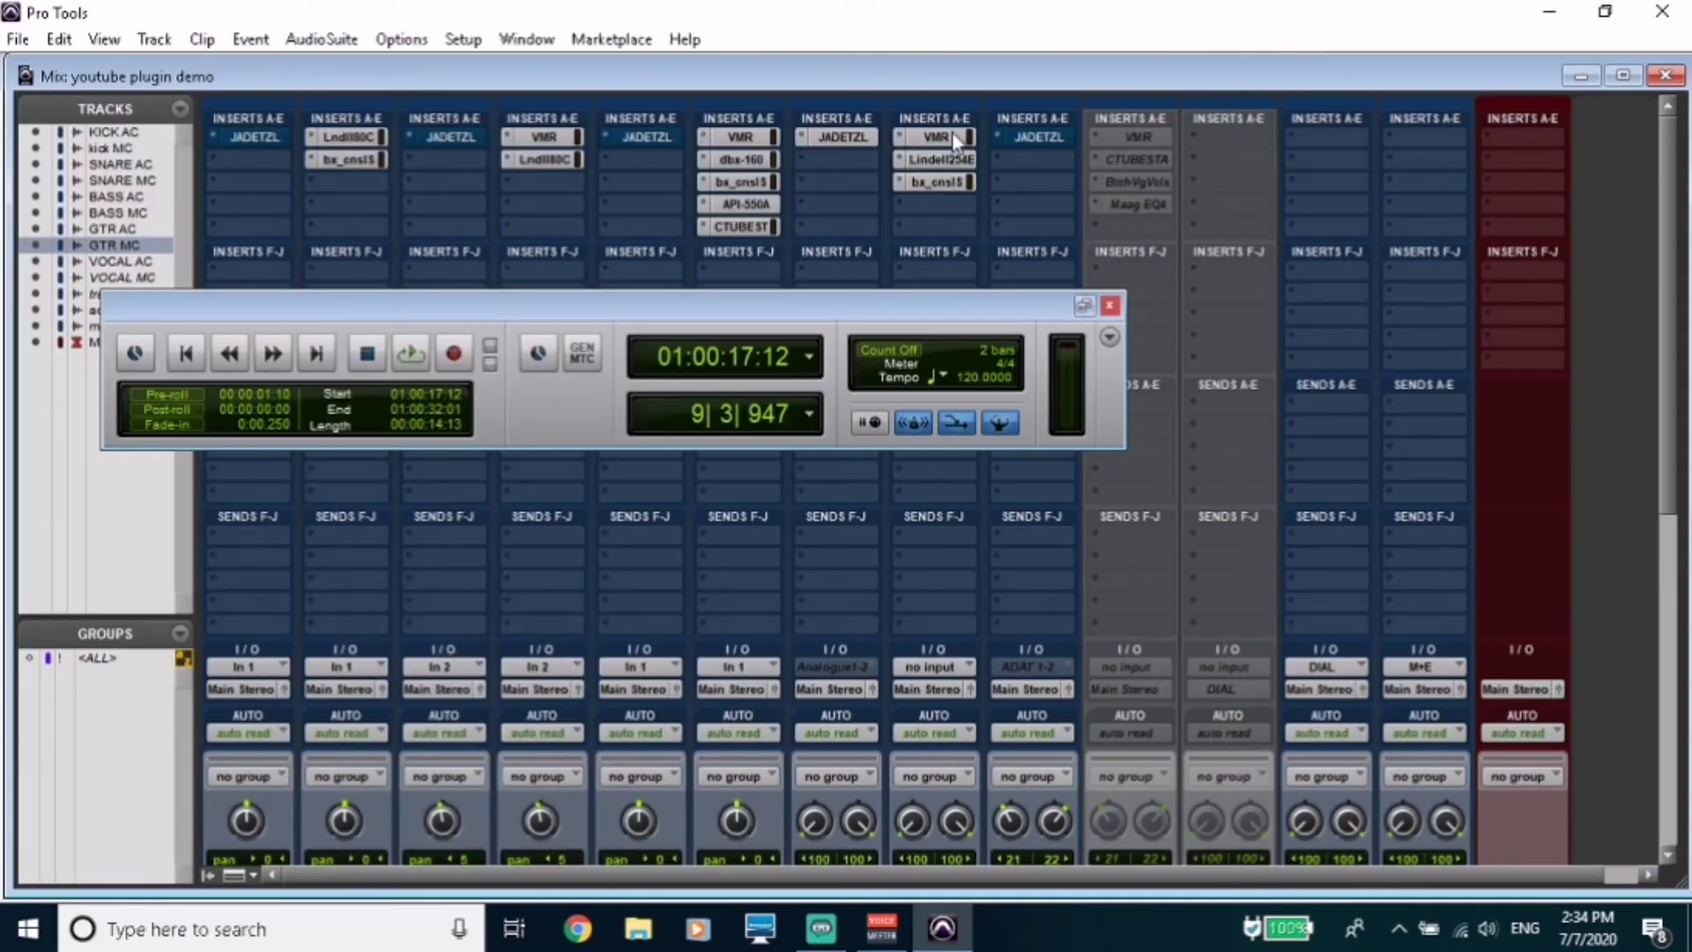
Review the Virtual Mix Rack and bx_console SSL 9000 J settings on GTR MC.
{"action": "left_click", "coordinate": [954, 137]}
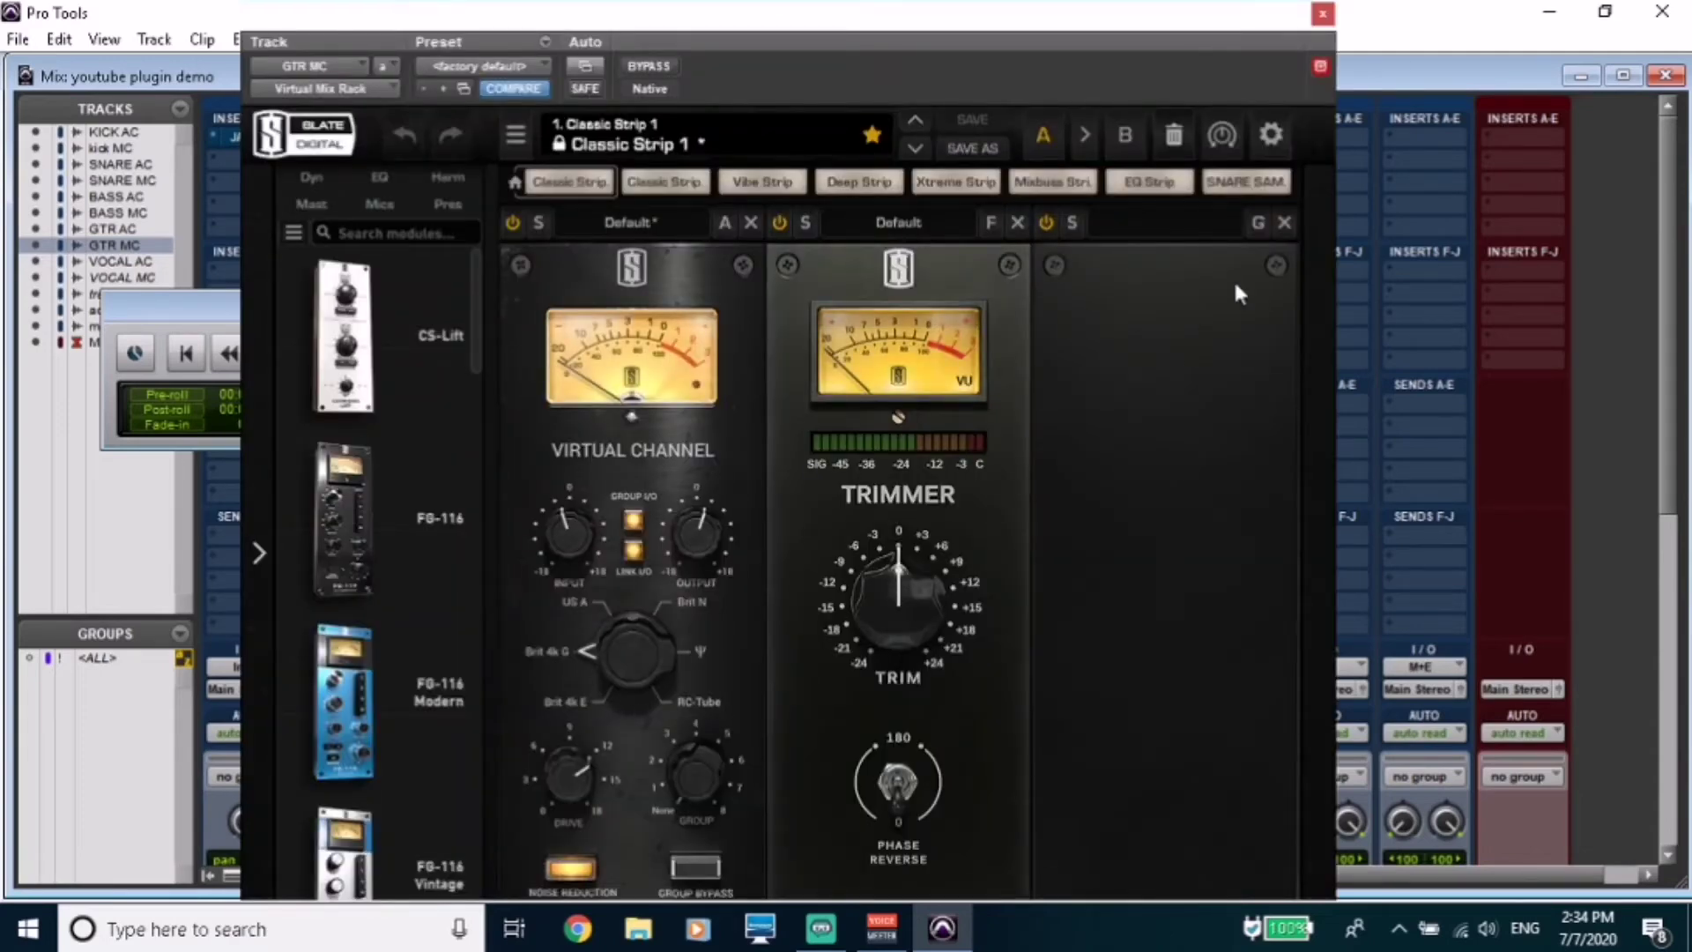
{"action": "left_click", "coordinate": [1322, 13]}
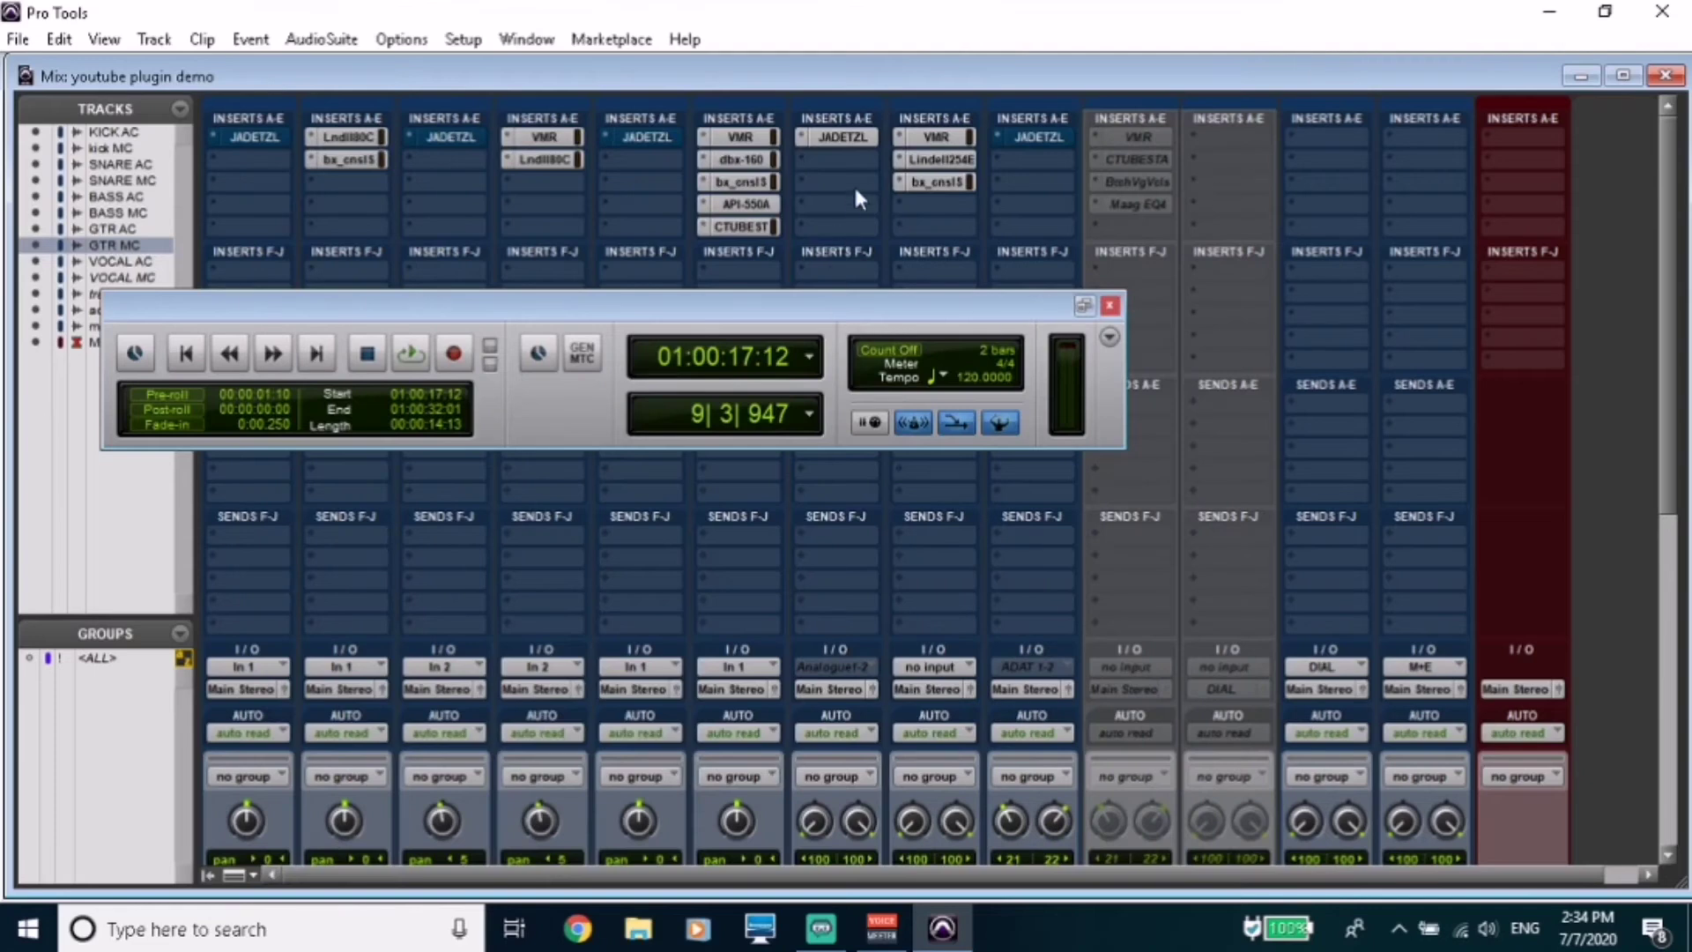
{"action": "left_click", "coordinate": [959, 189]}
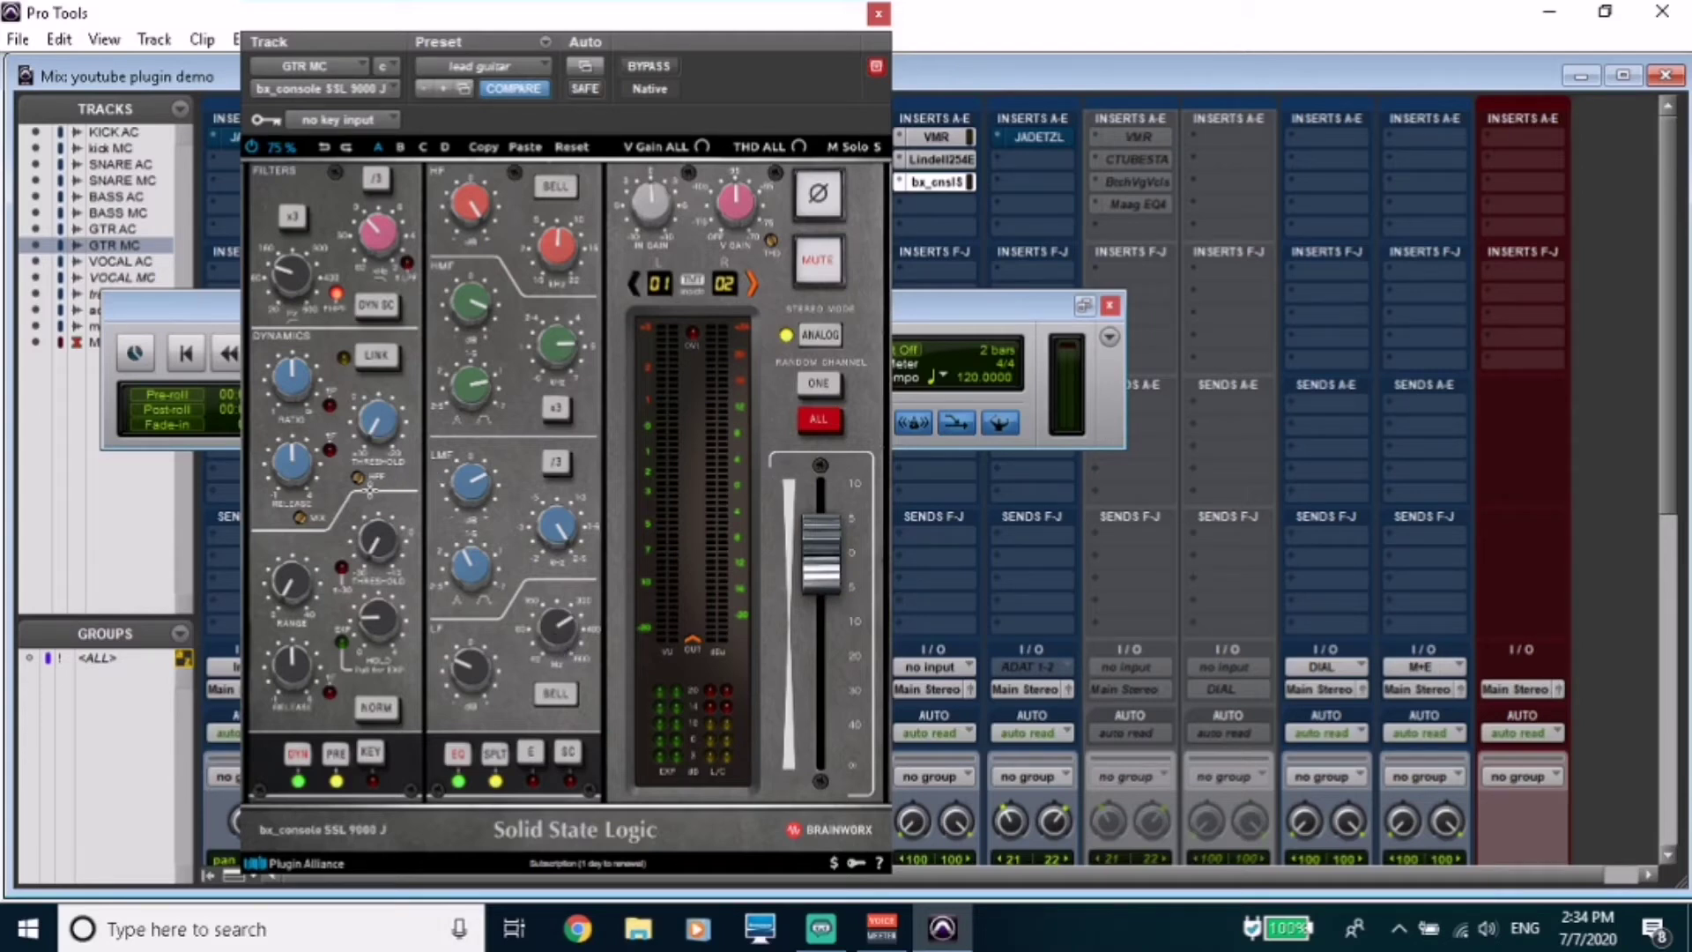
{"action": "left_click", "coordinate": [879, 14]}
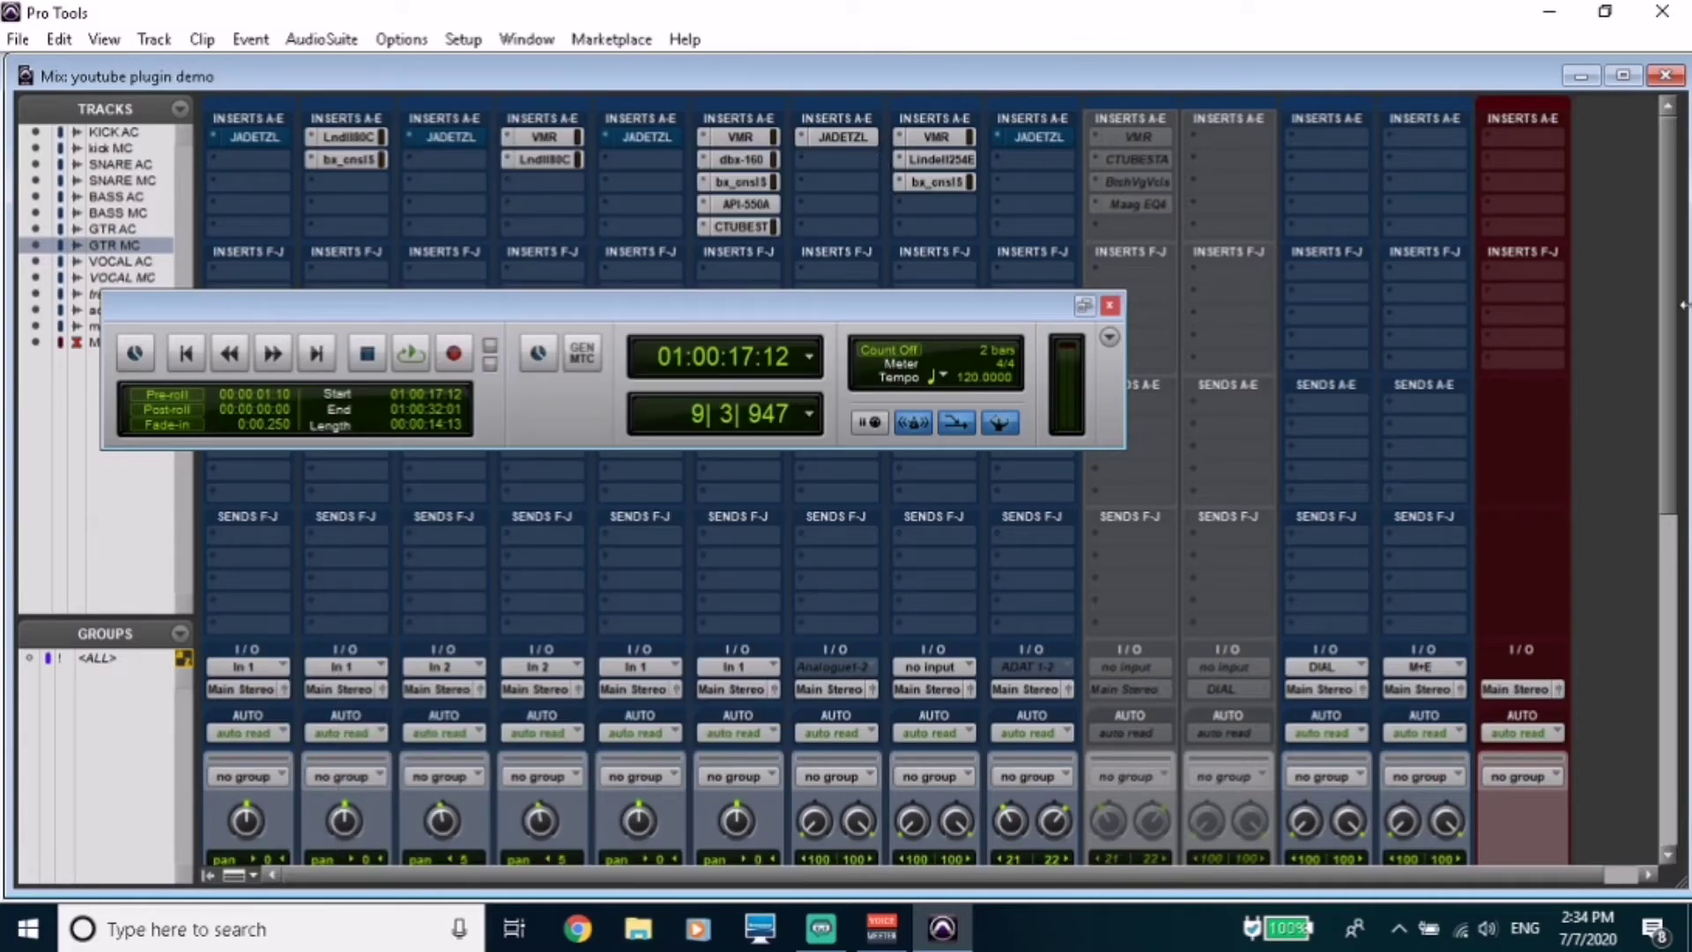
Listen to GTR MC in looped playback with GTR AC muted, and stop the transport.
{"action": "left_click_drag", "start_coordinate": [1669, 317], "coordinate": [1643, 529]}
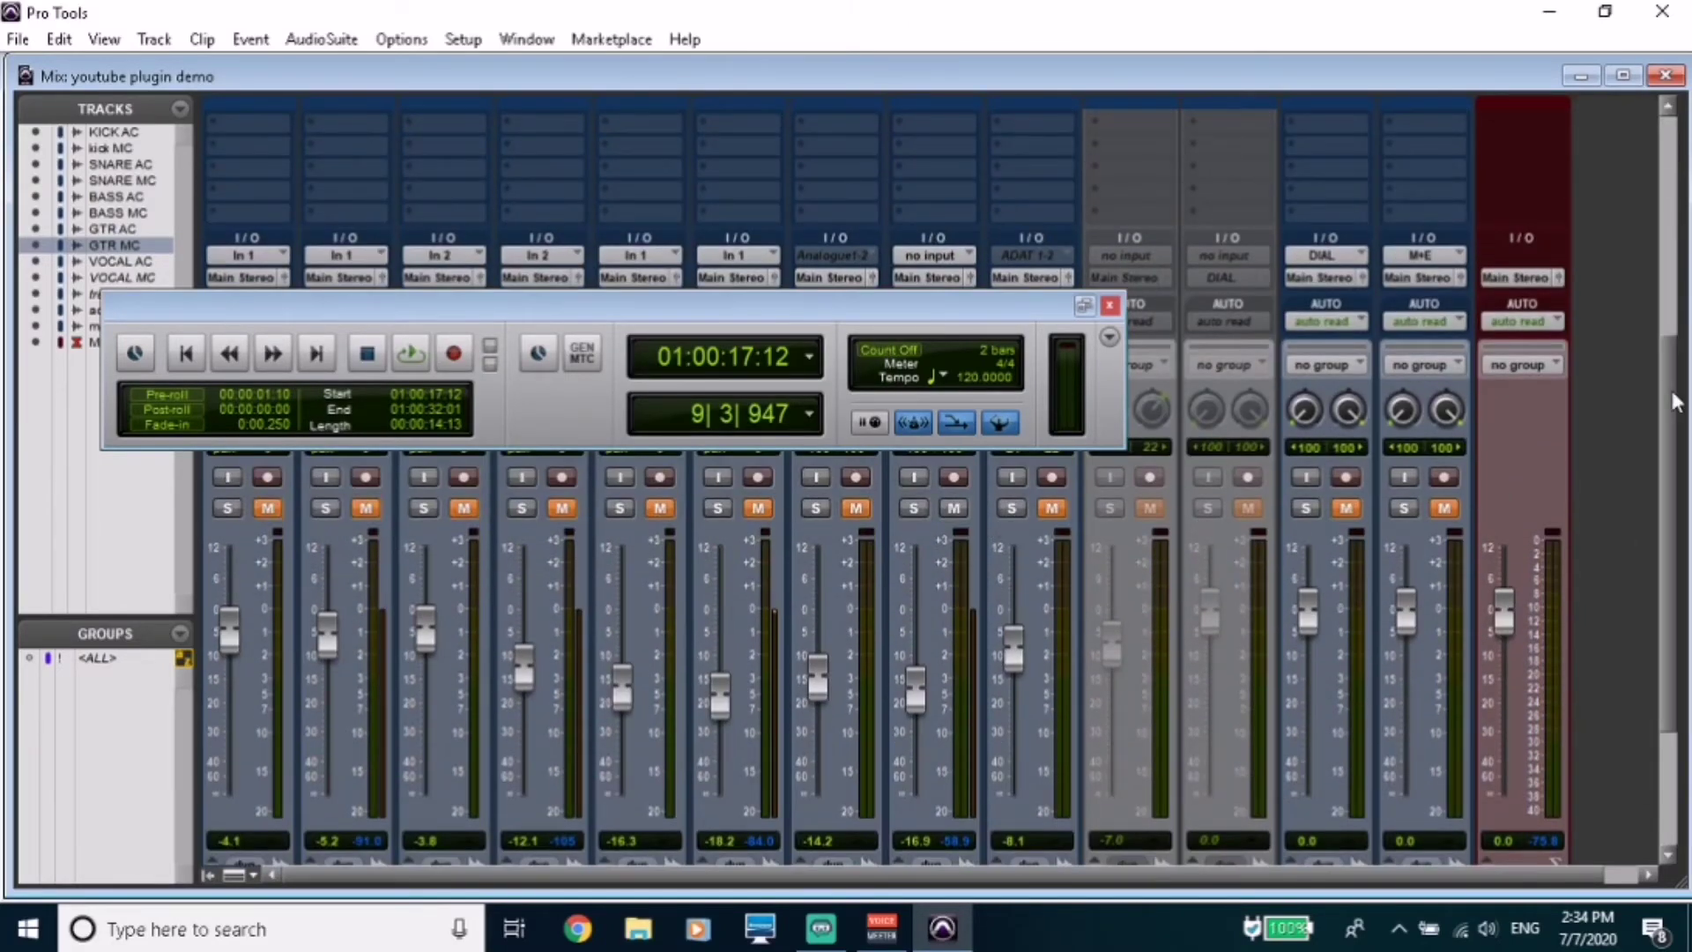
{"action": "mouse_move", "coordinate": [1668, 397]}
{"action": "left_mouse_down"}
{"action": "mouse_move", "coordinate": [1674, 474]}
{"action": "mouse_move", "coordinate": [1655, 370]}
{"action": "left_mouse_up"}
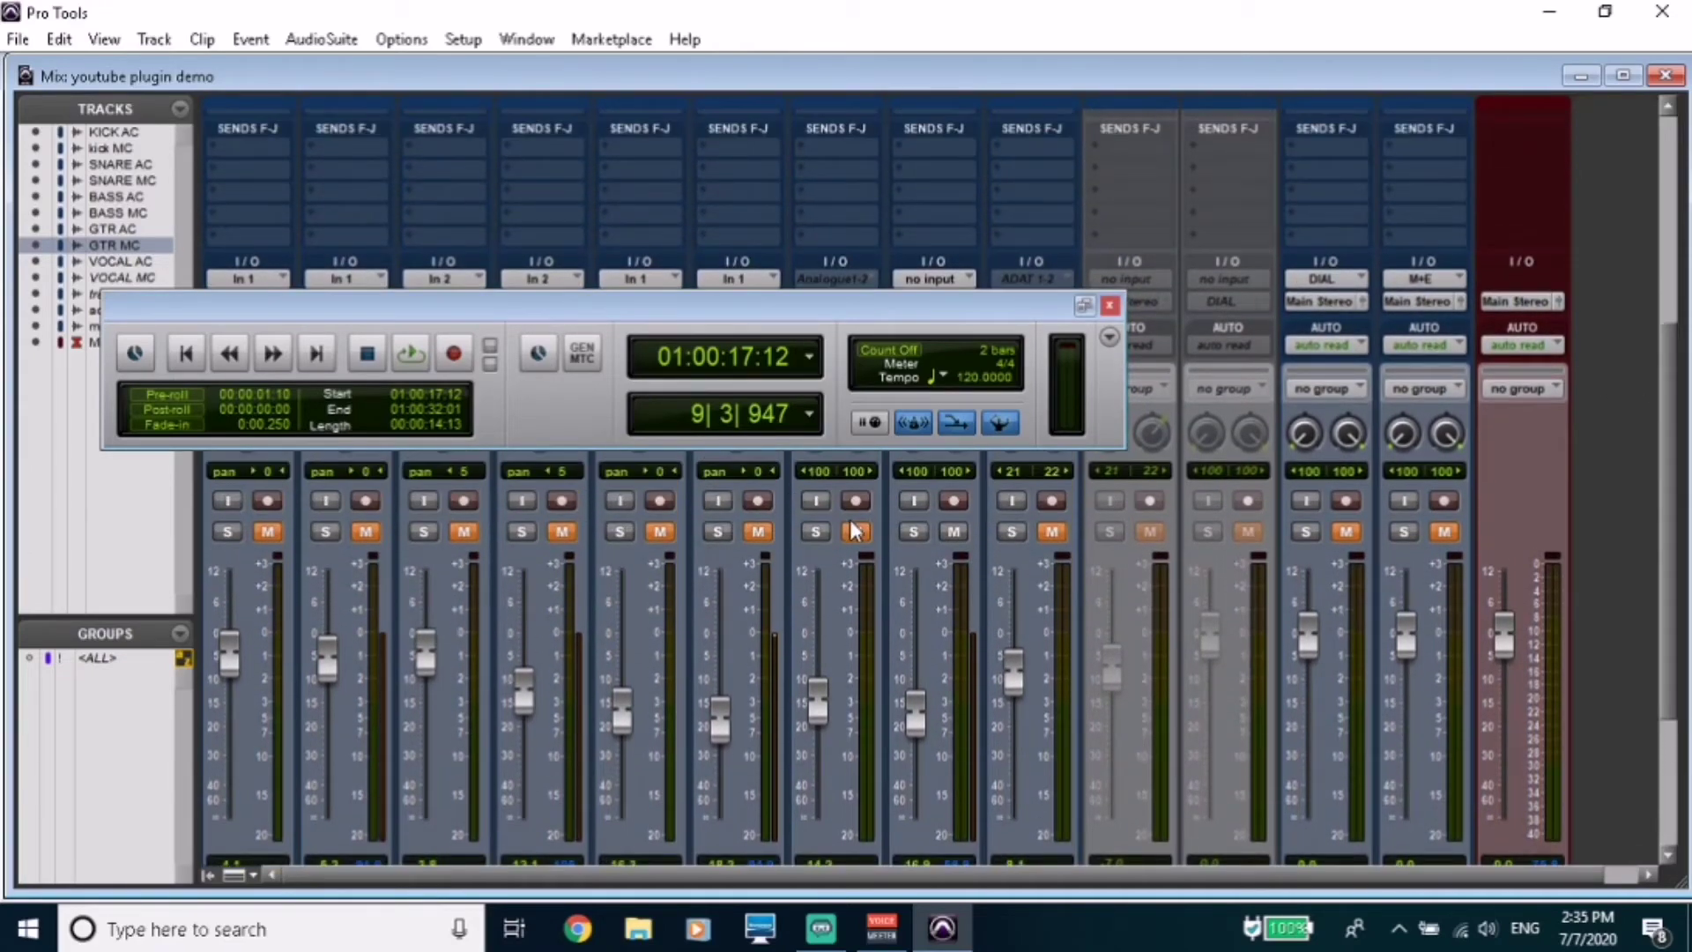
{"action": "key", "text": "space"}
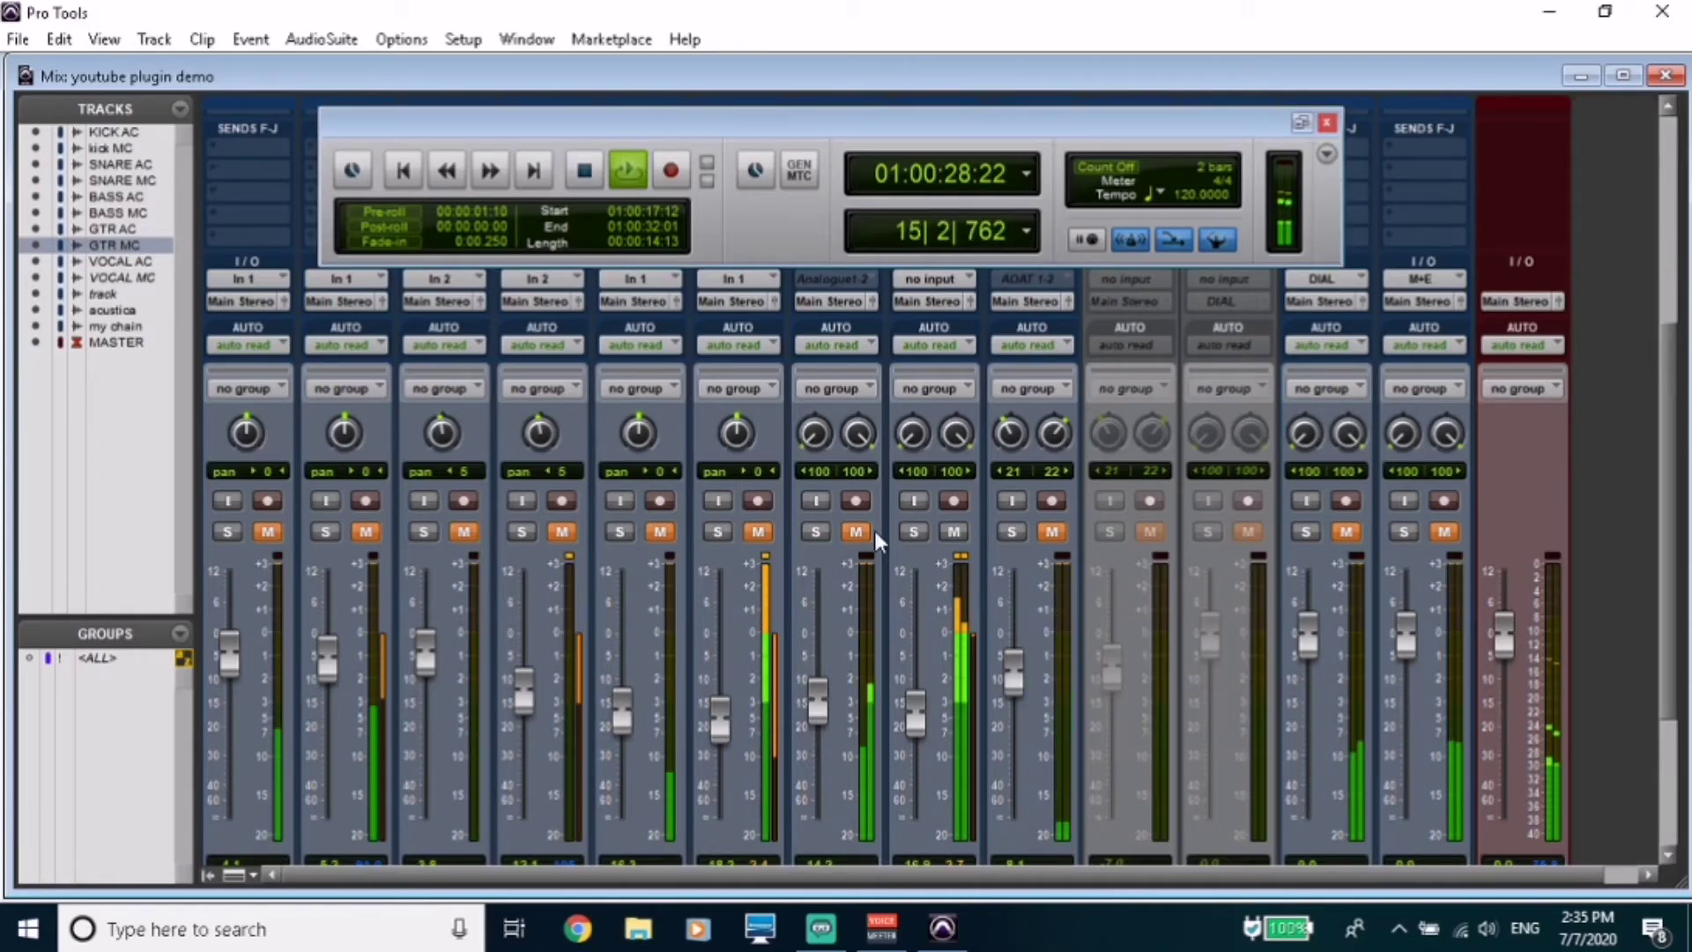
{"action": "key", "text": "space"}
Compare GTR AC with GTR MC by switching their mutes during playback, and close the dialog after stopping.
{"action": "left_click", "coordinate": [941, 531]}
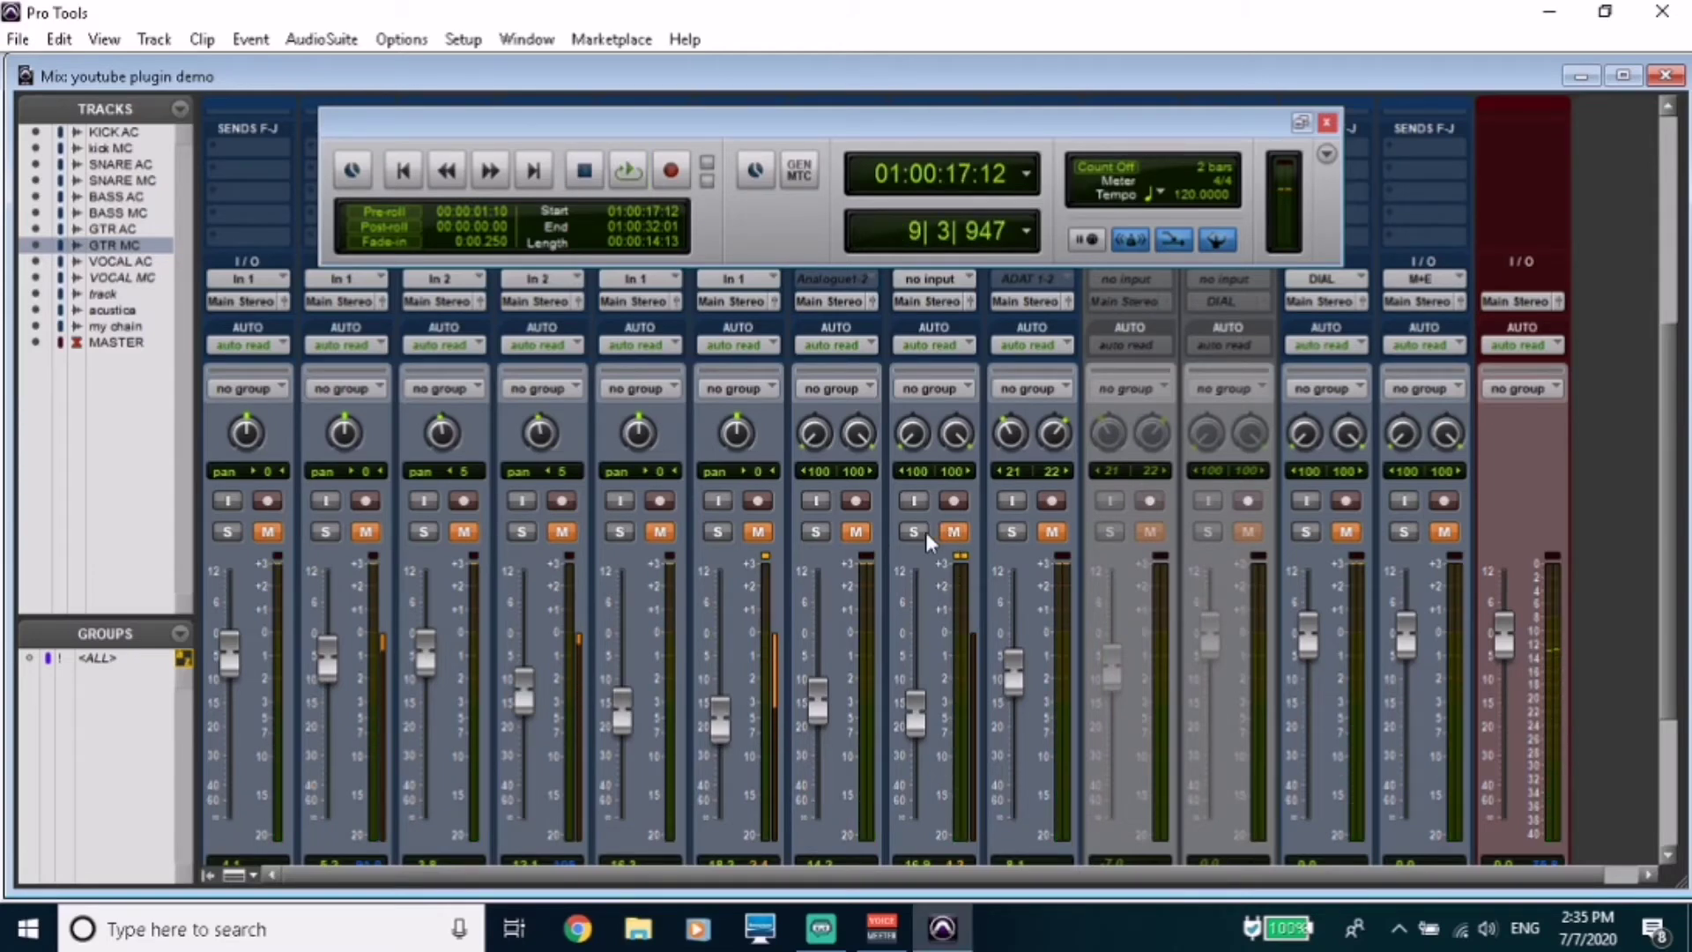
{"action": "key", "text": "space"}
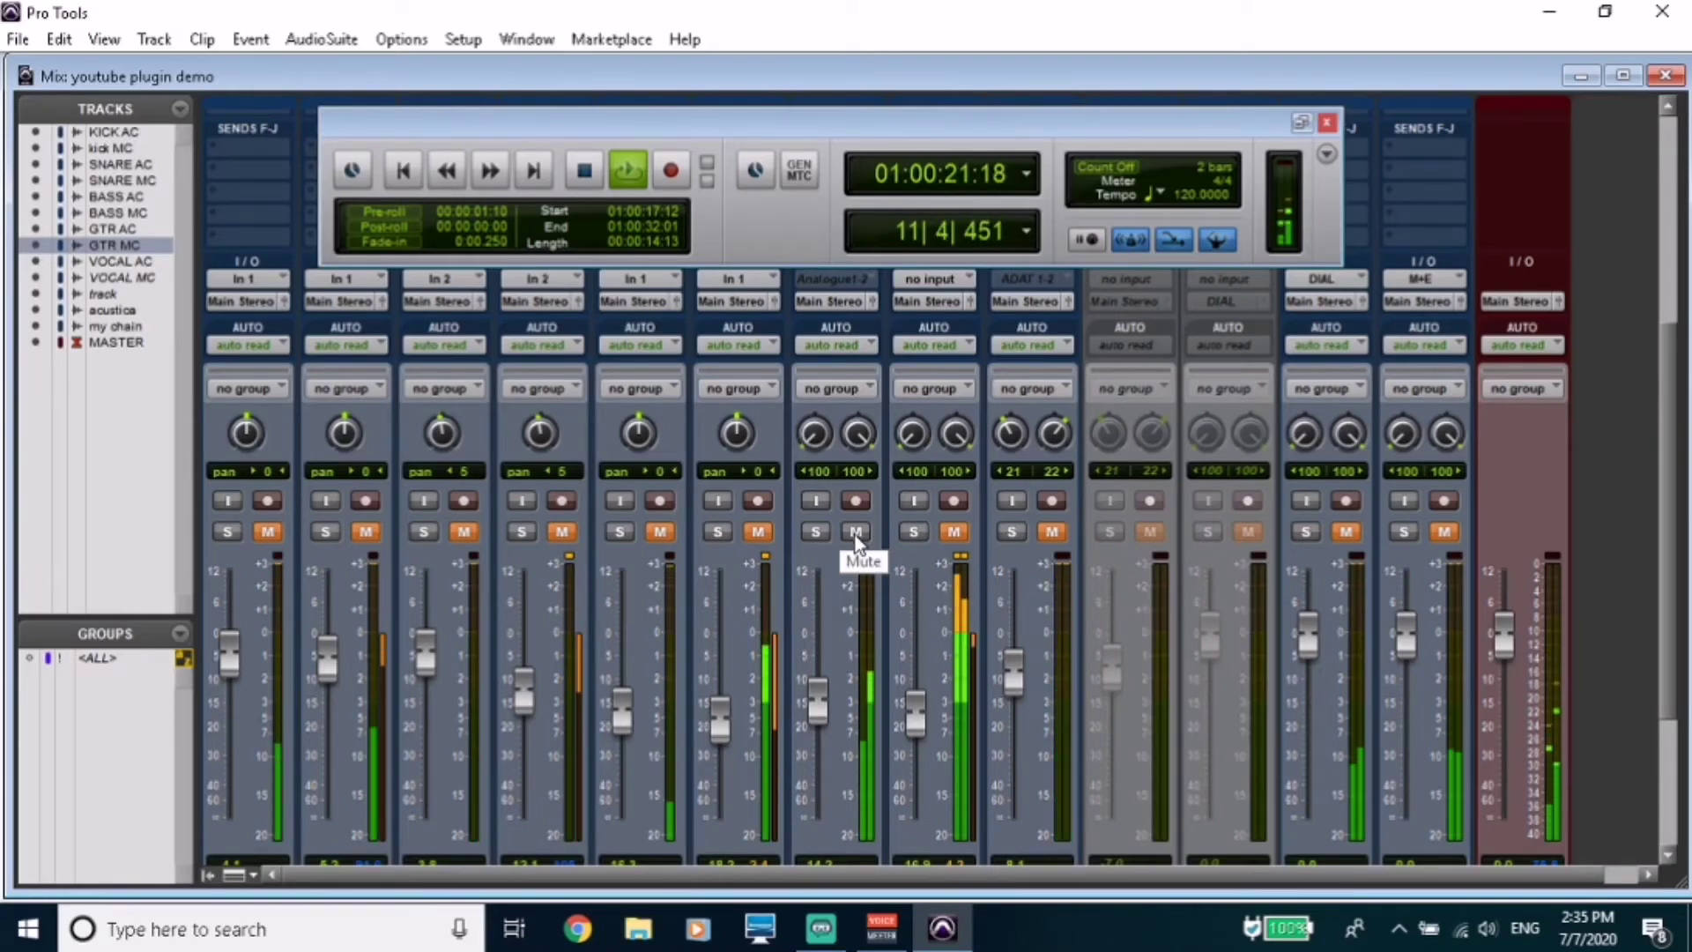
{"action": "left_click", "coordinate": [855, 533]}
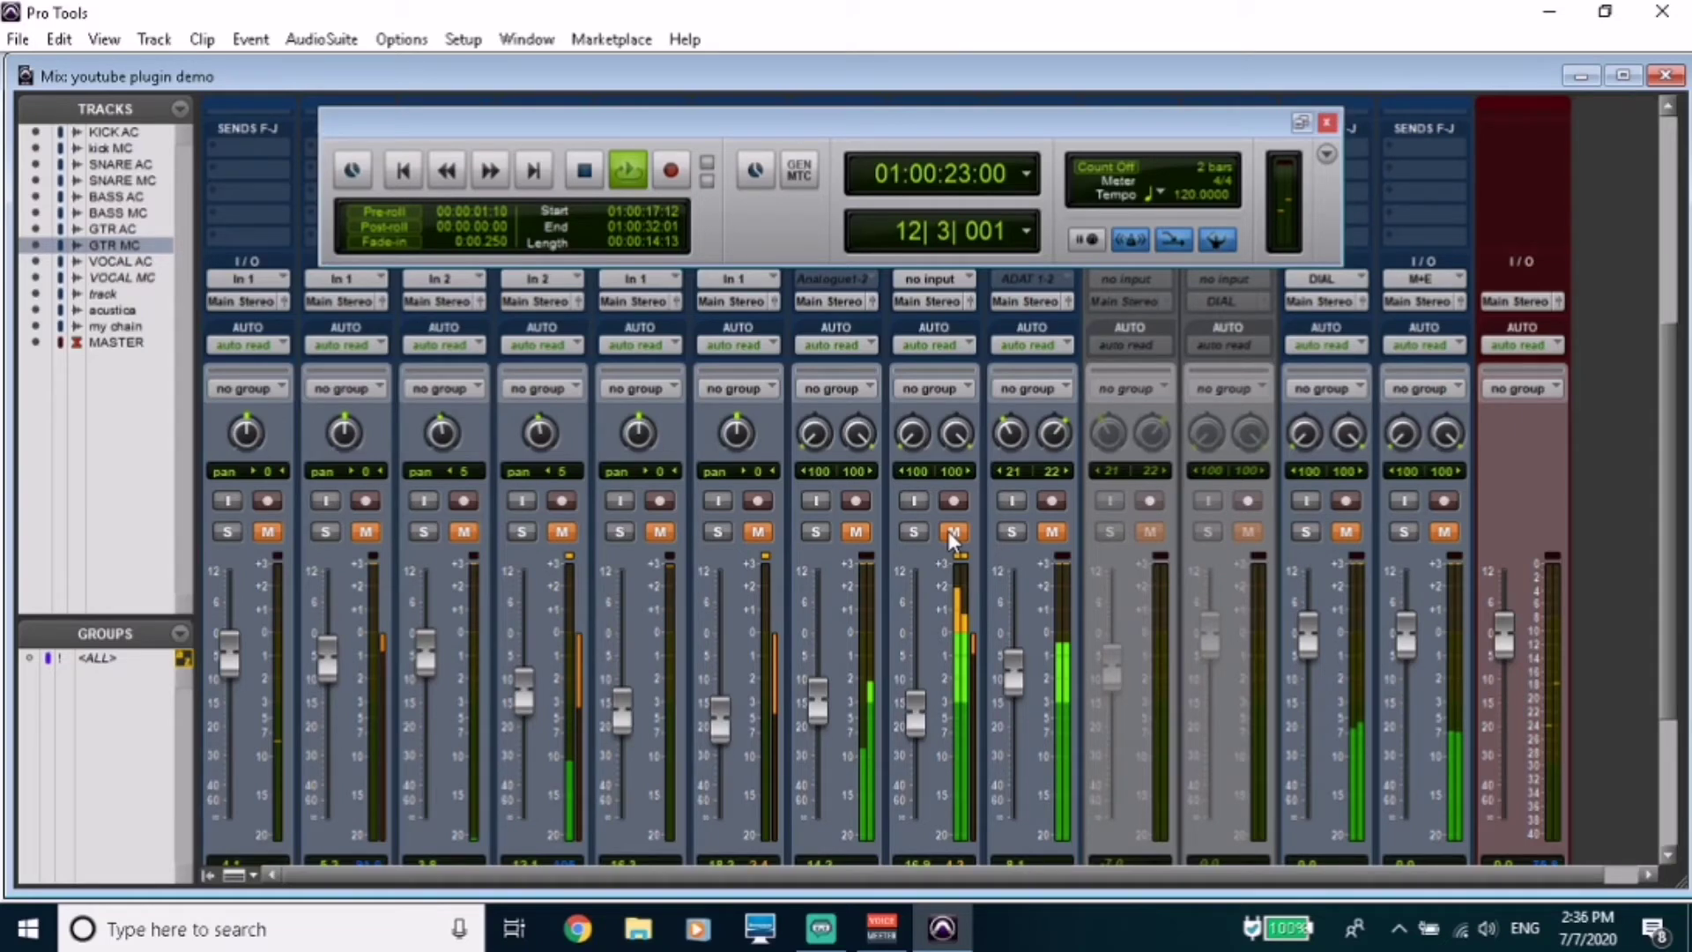
{"action": "left_click", "coordinate": [953, 533]}
{"action": "key", "text": "space"}
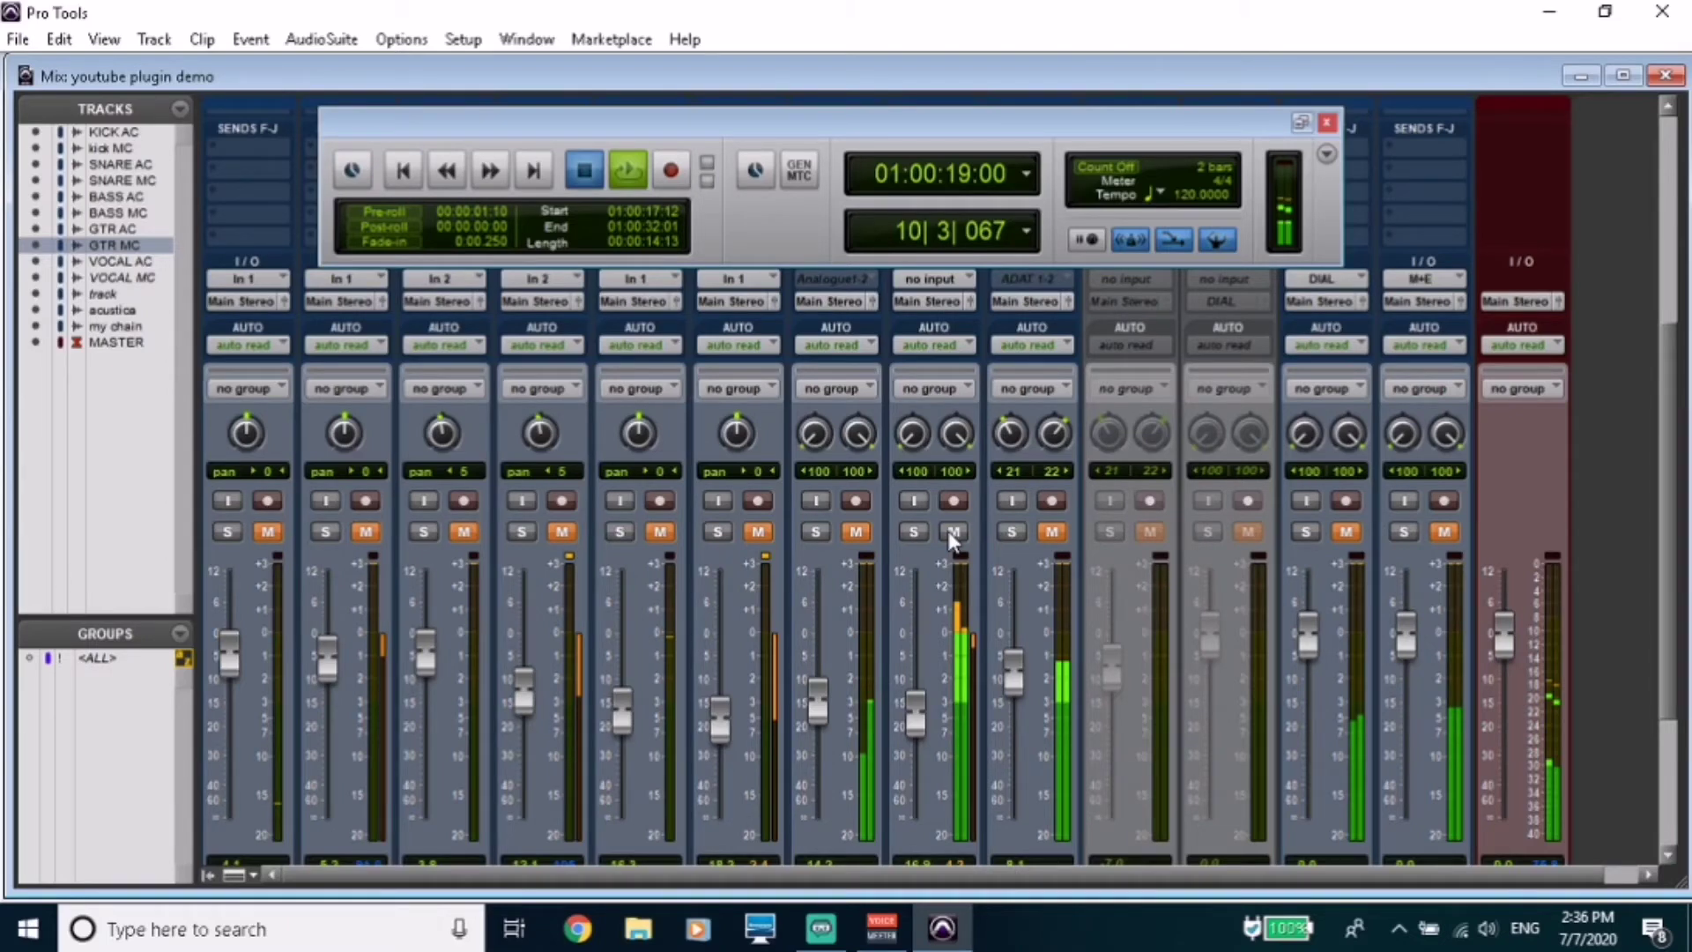
{"action": "key", "text": "space"}
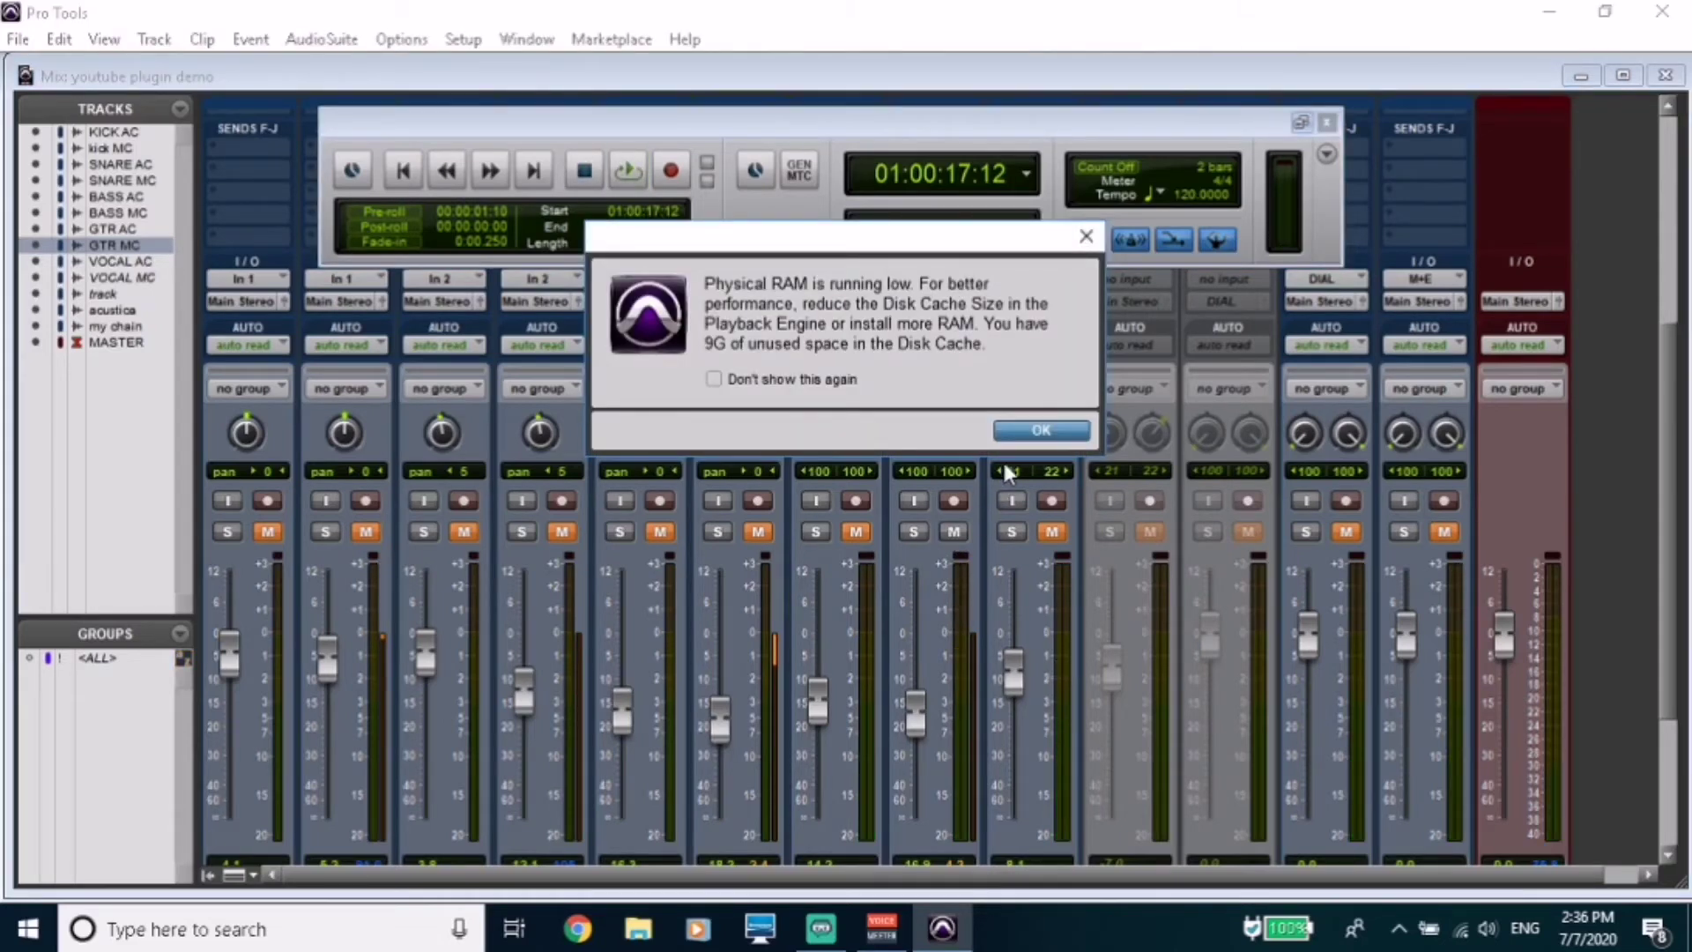
{"action": "left_click", "coordinate": [1038, 431]}
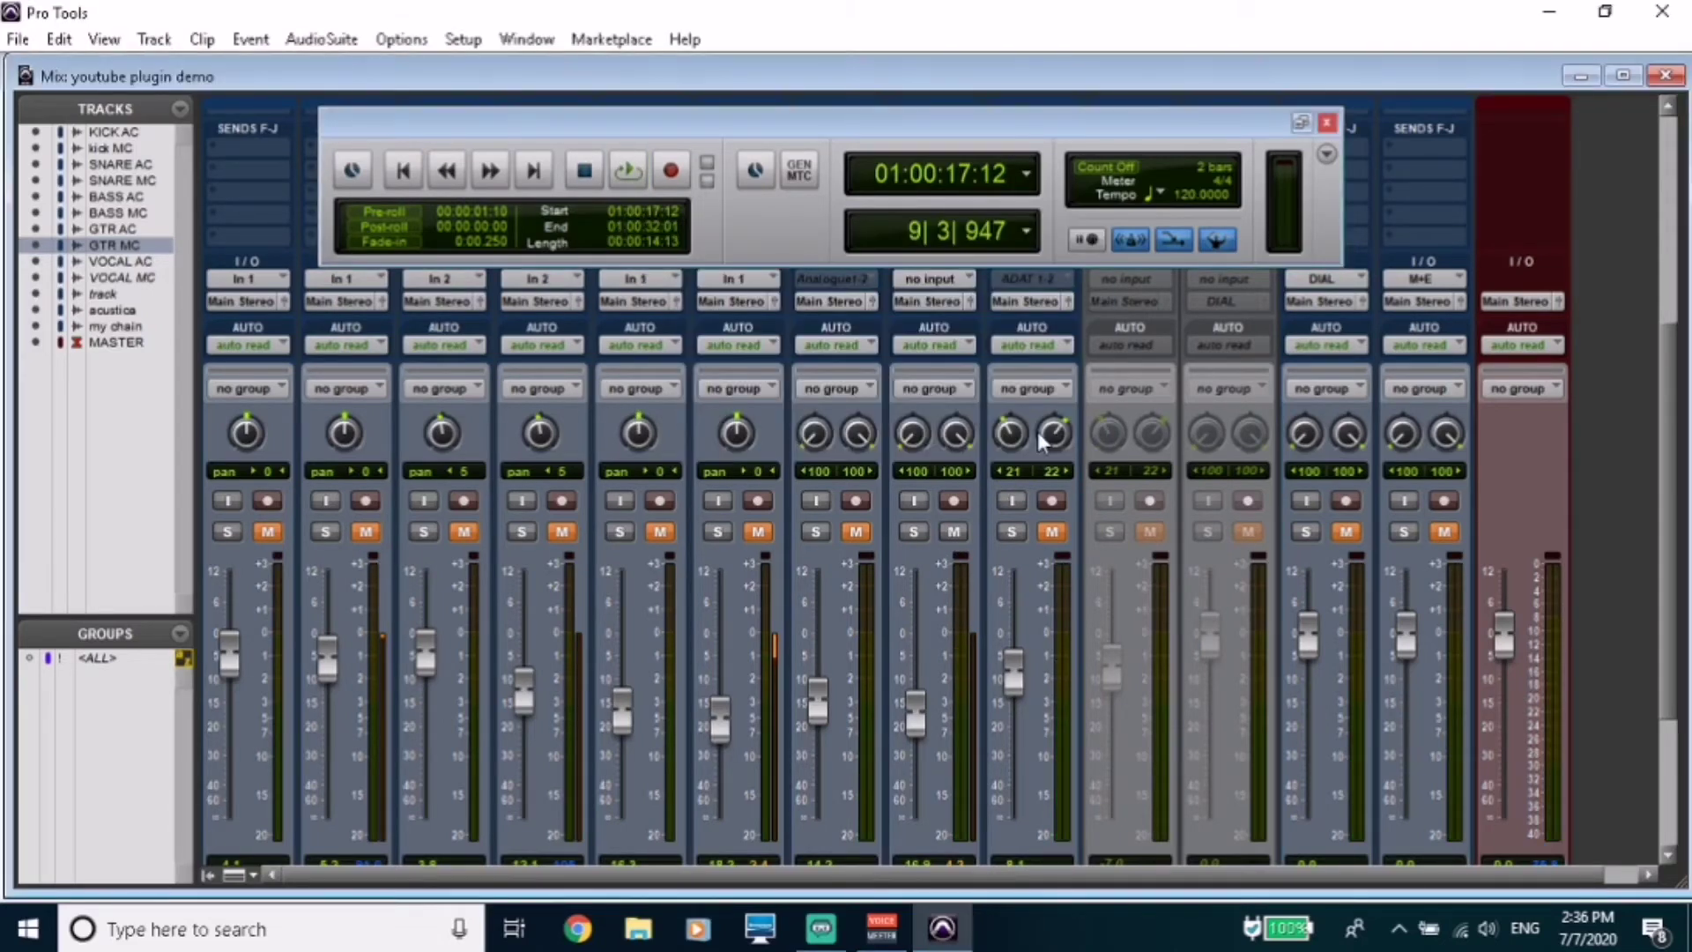
Move the Transport window clear of the inserts and check the Jade channel strip on GTR AC.
{"action": "left_click_drag", "start_coordinate": [1671, 688], "coordinate": [1625, 337]}
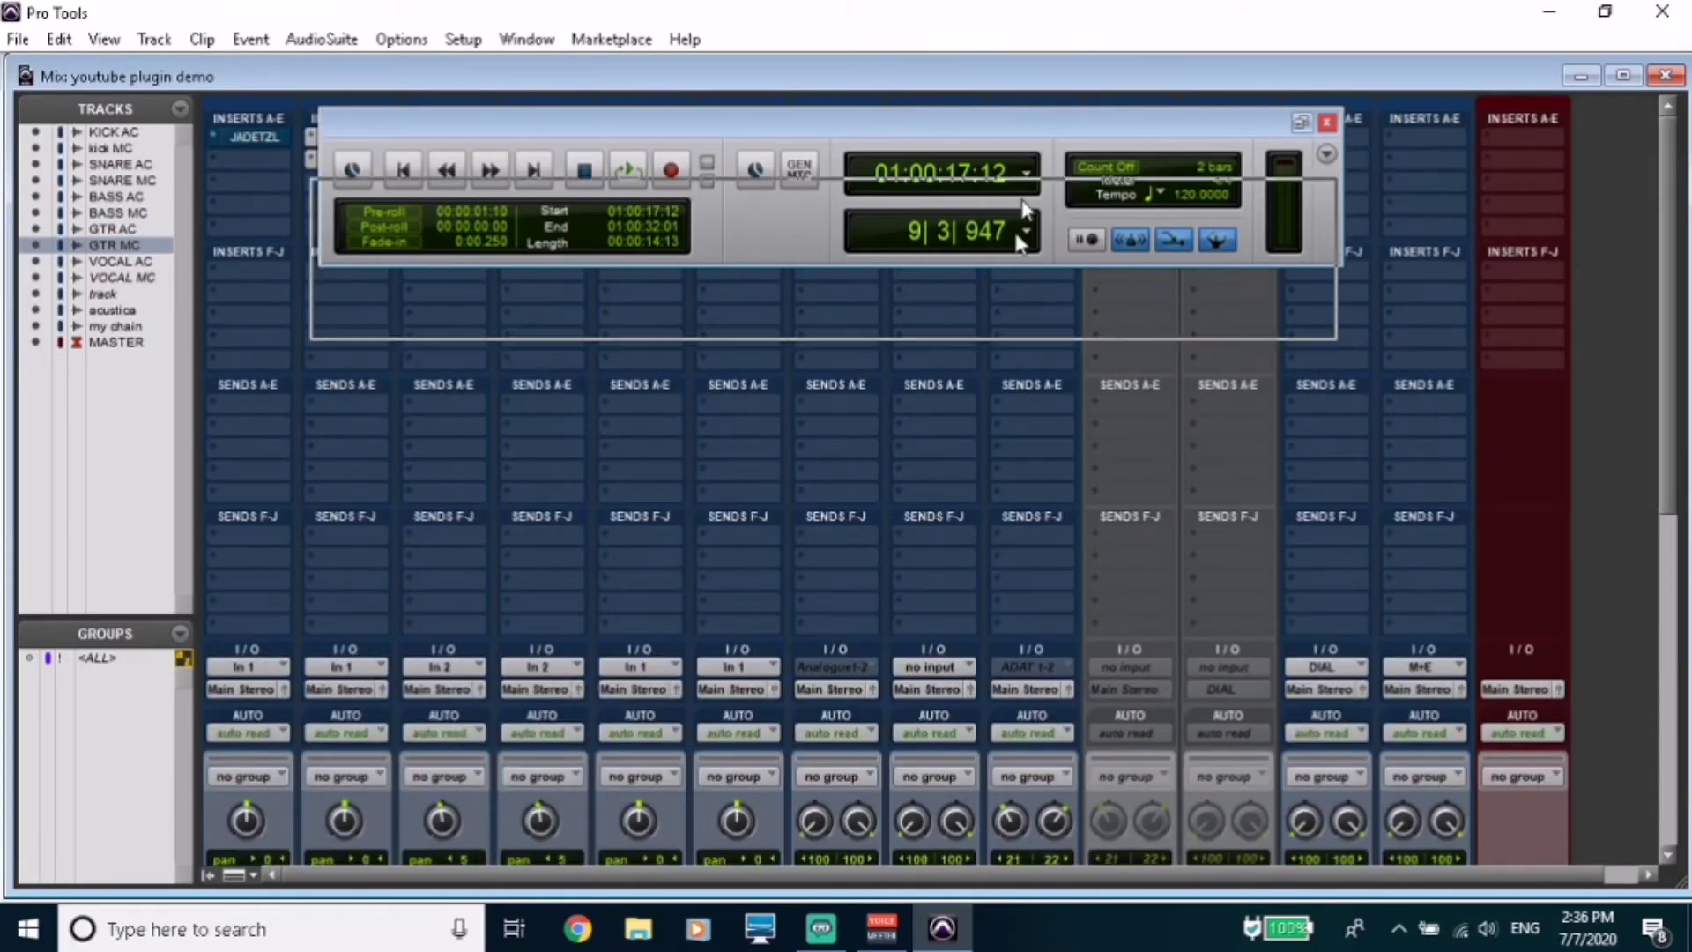
{"action": "left_click_drag", "start_coordinate": [969, 122], "coordinate": [906, 373]}
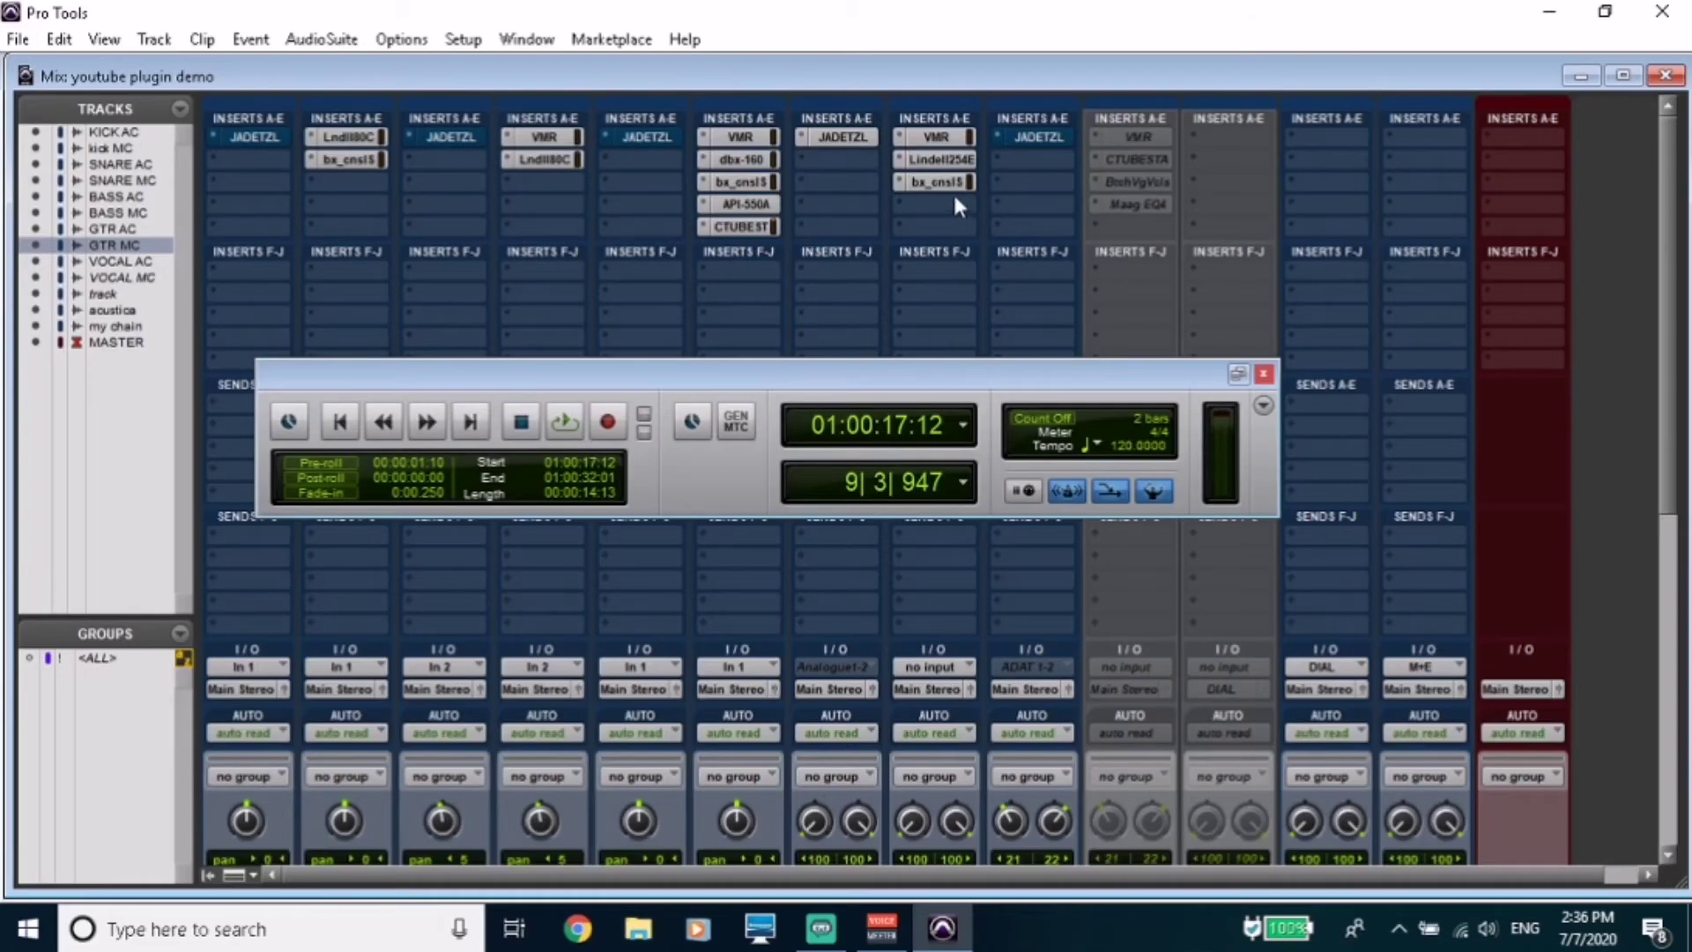
{"action": "left_click", "coordinate": [830, 137]}
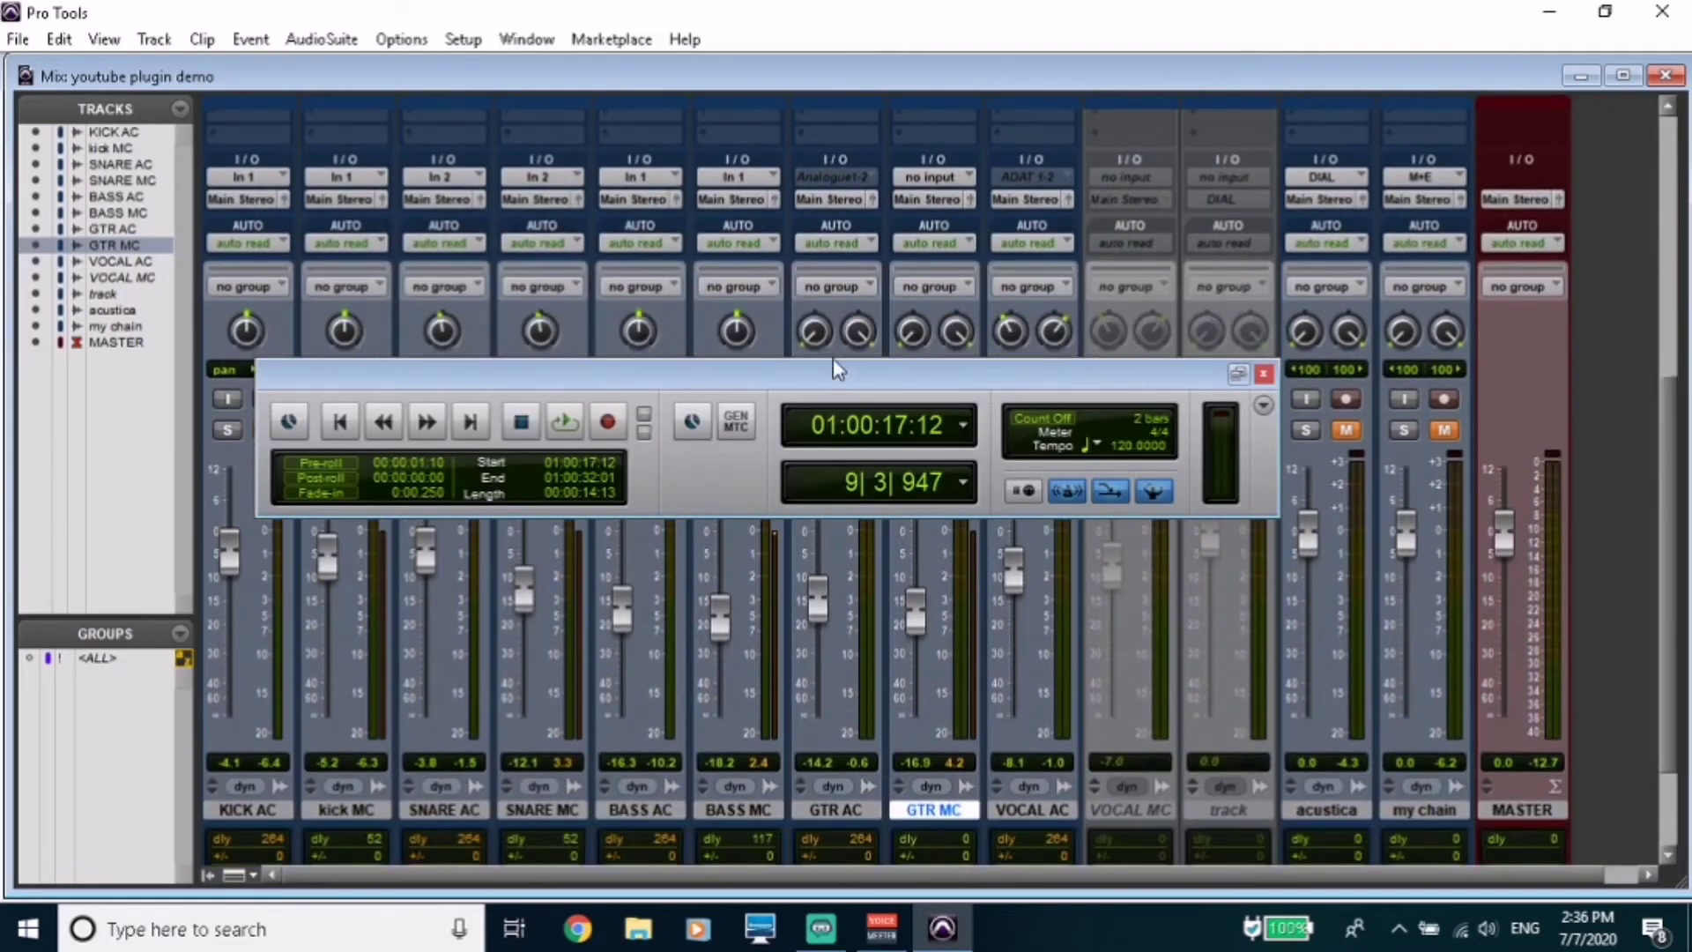
Bypass the Jade insert on GTR AC and enable the one on VOCAL AC, keeping the Transport window clear of the inserts.
{"action": "left_click_drag", "start_coordinate": [843, 368], "coordinate": [905, 120]}
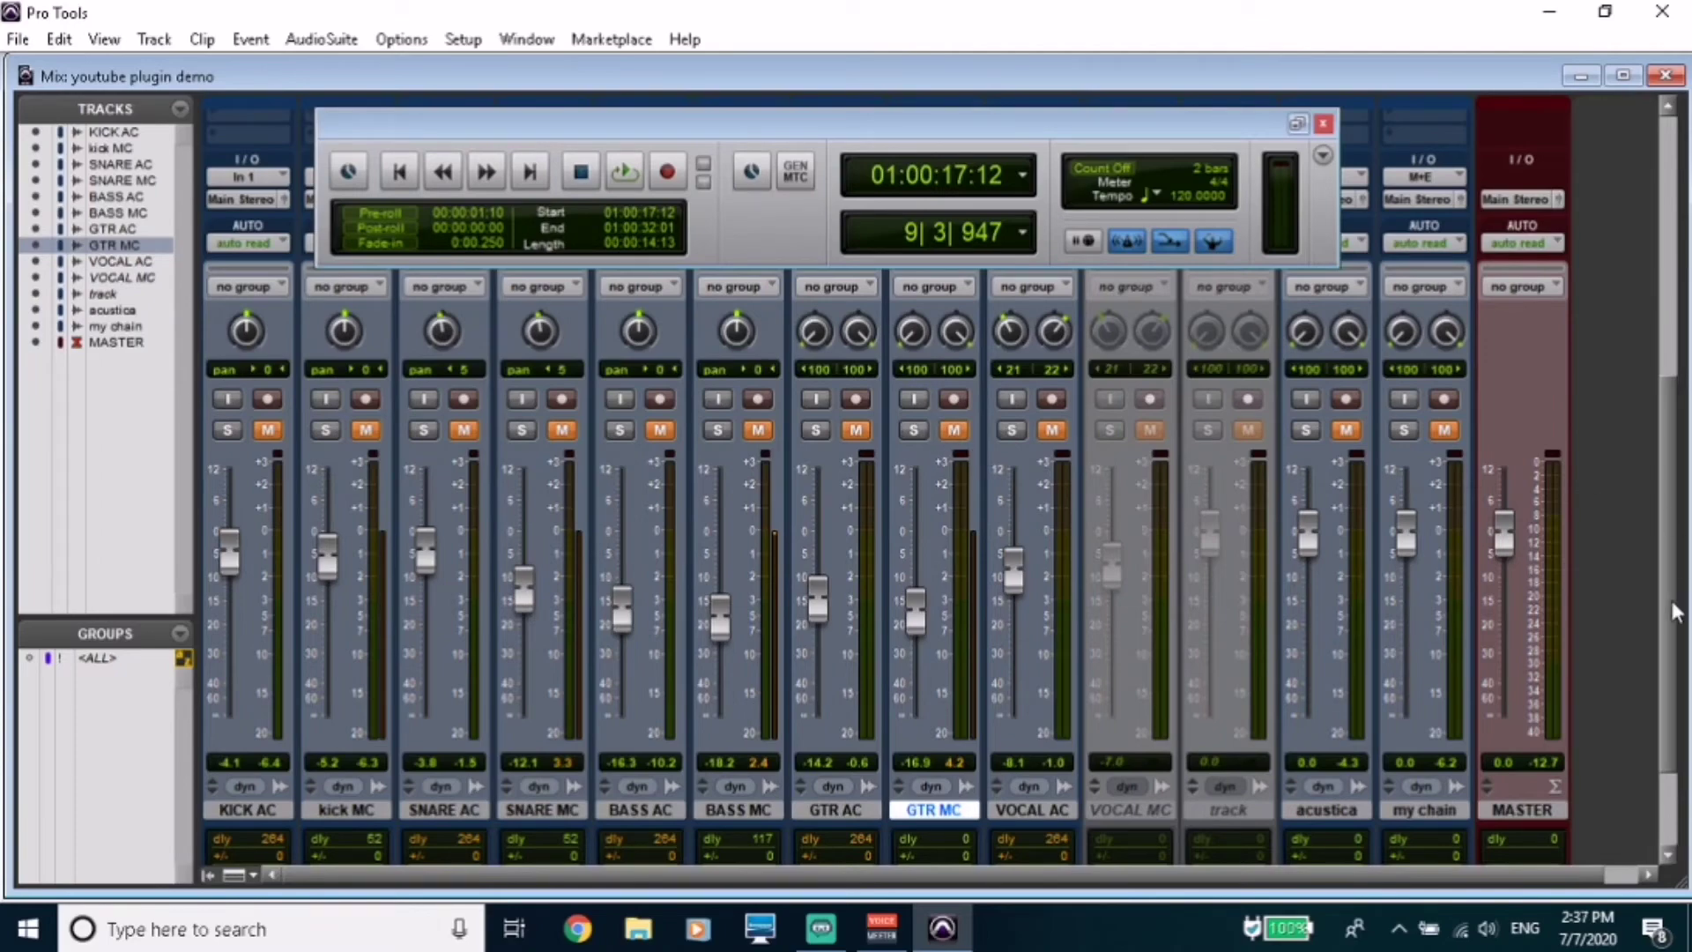
{"action": "left_click_drag", "start_coordinate": [1671, 601], "coordinate": [1633, 277]}
{"action": "left_click_drag", "start_coordinate": [1073, 112], "coordinate": [996, 319]}
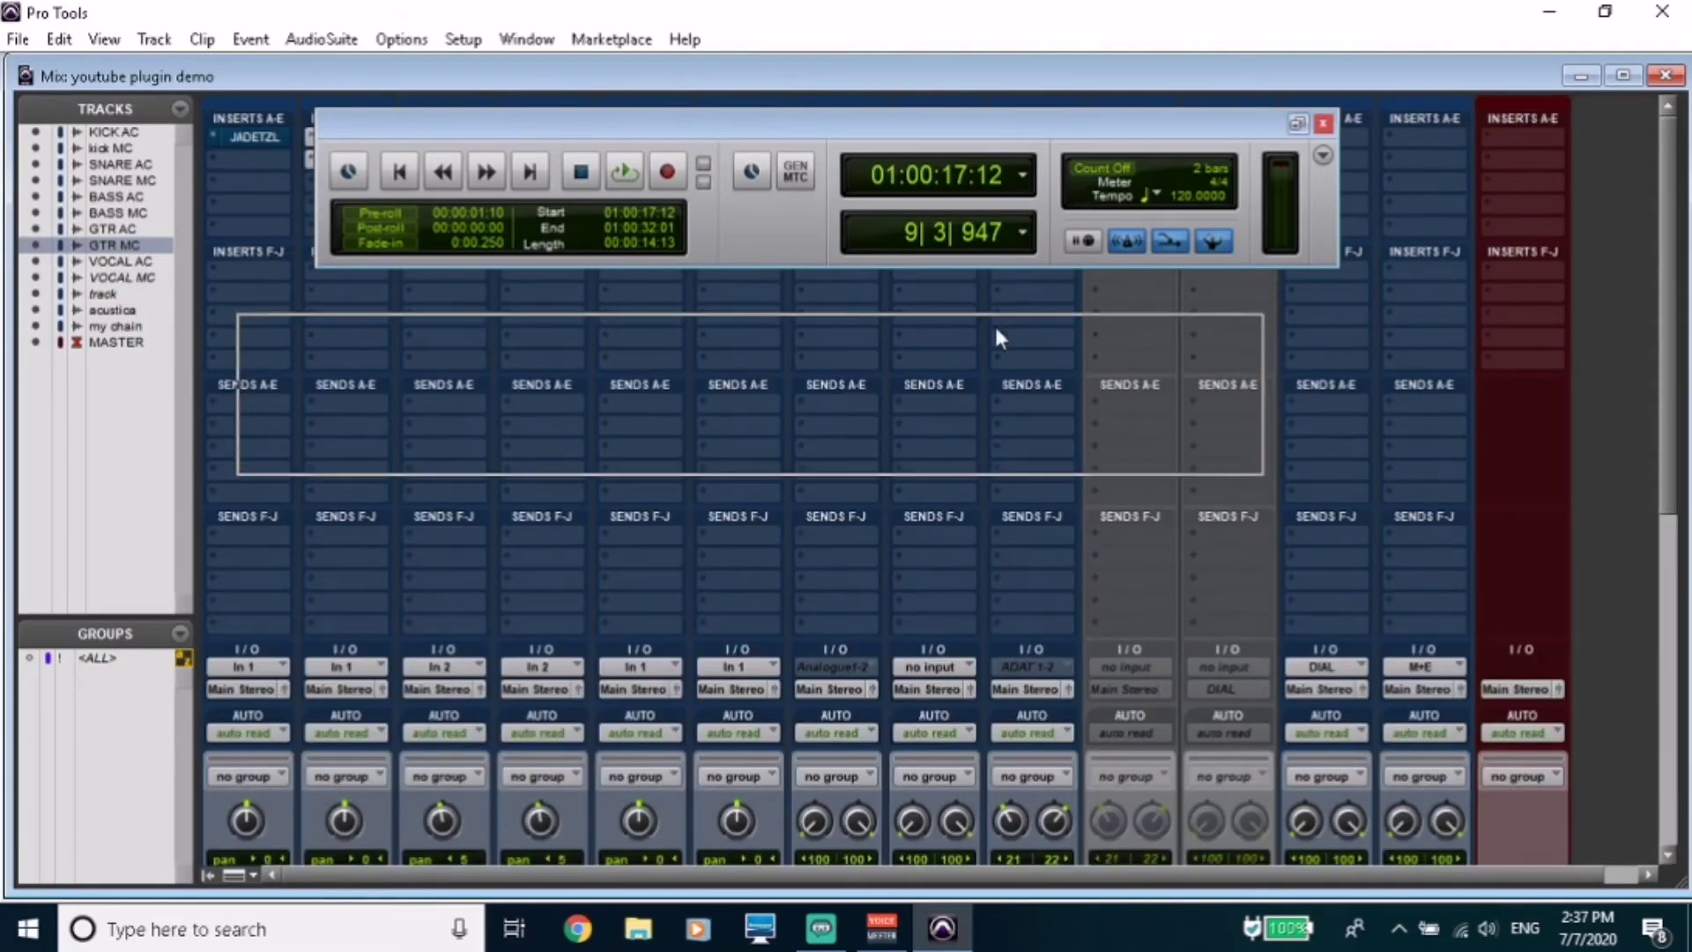
{"action": "left_click", "coordinate": [849, 138], "text": "ctrl"}
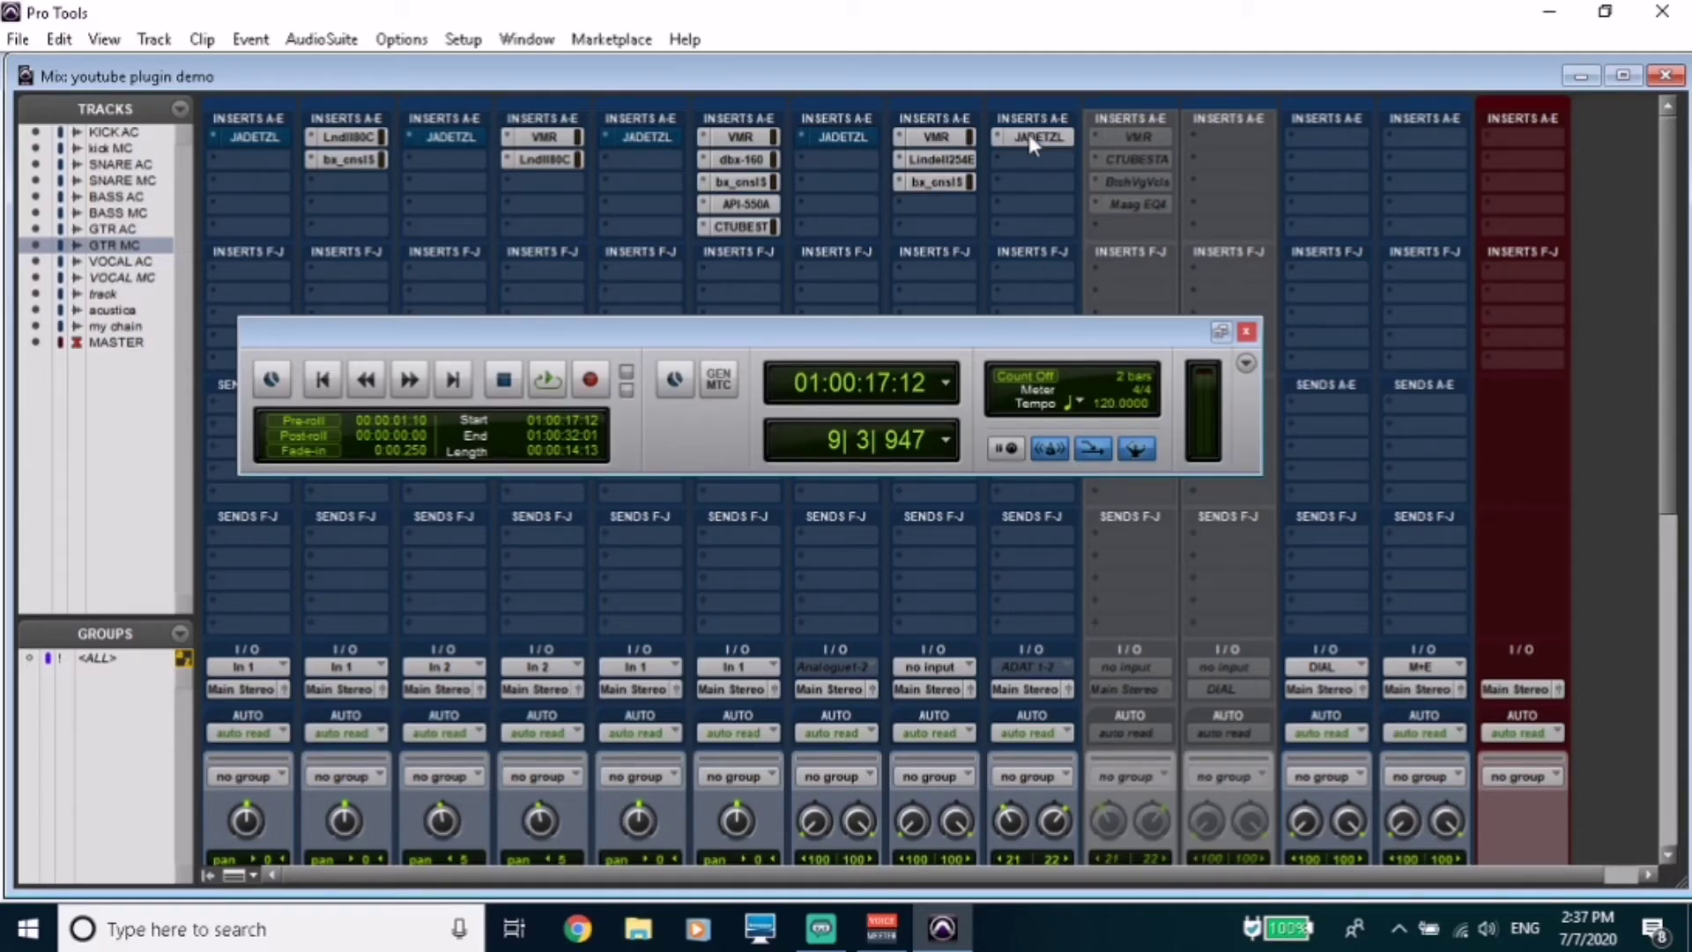
Make the inactive VOCAL MC track active.
{"action": "scroll", "coordinate": [1663, 178], "scroll_direction": "down", "scroll_amount": 5}
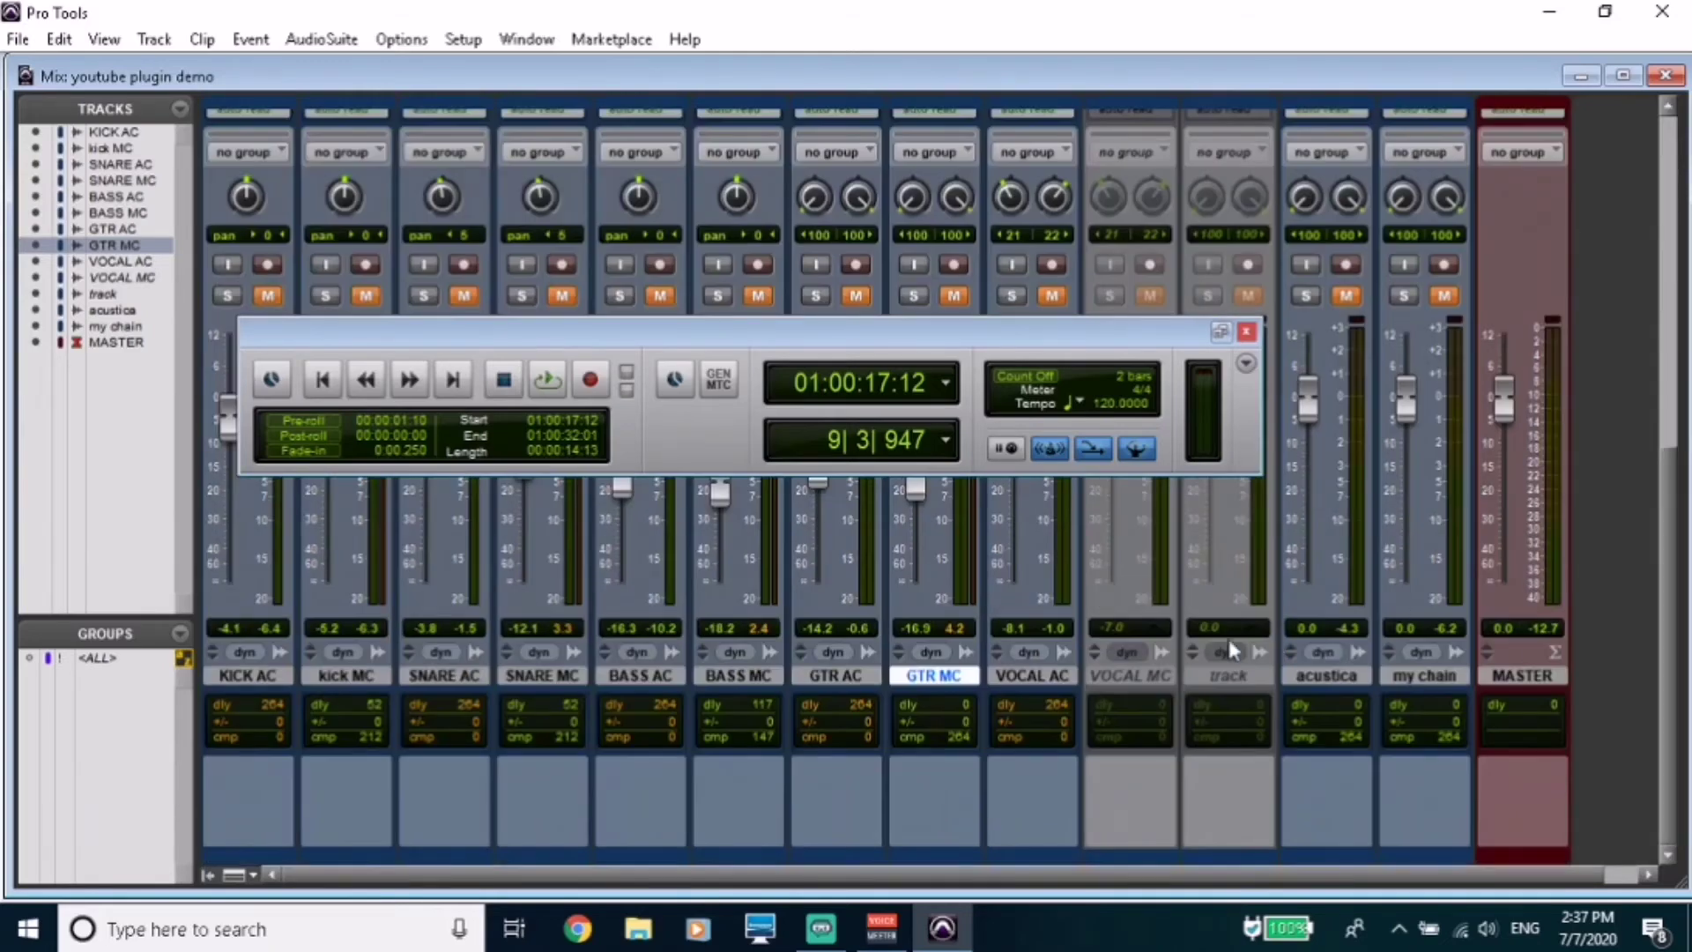
{"action": "left_click", "coordinate": [1131, 677]}
{"action": "right_click", "coordinate": [1131, 681]}
{"action": "left_click", "coordinate": [1197, 450]}
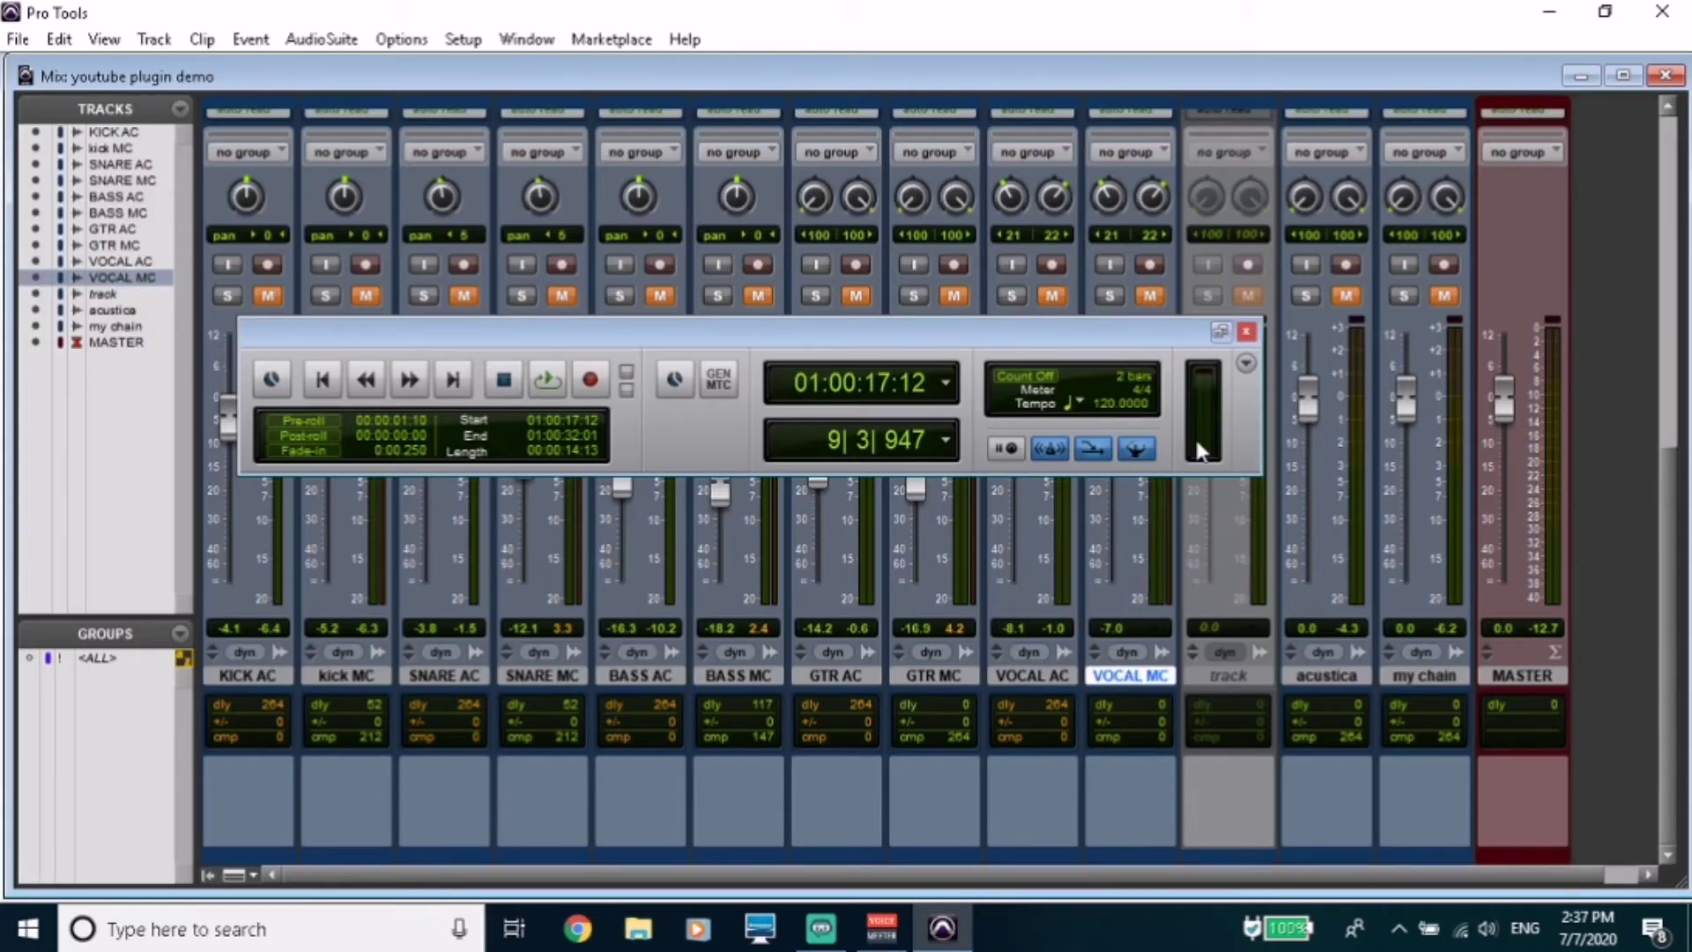
Try to play the loop with VOCAL AC unmuted and VOCAL MC muted, closing the error dialogs that interrupt playback.
{"action": "scroll", "coordinate": [1017, 585], "scroll_direction": "up", "scroll_amount": 5}
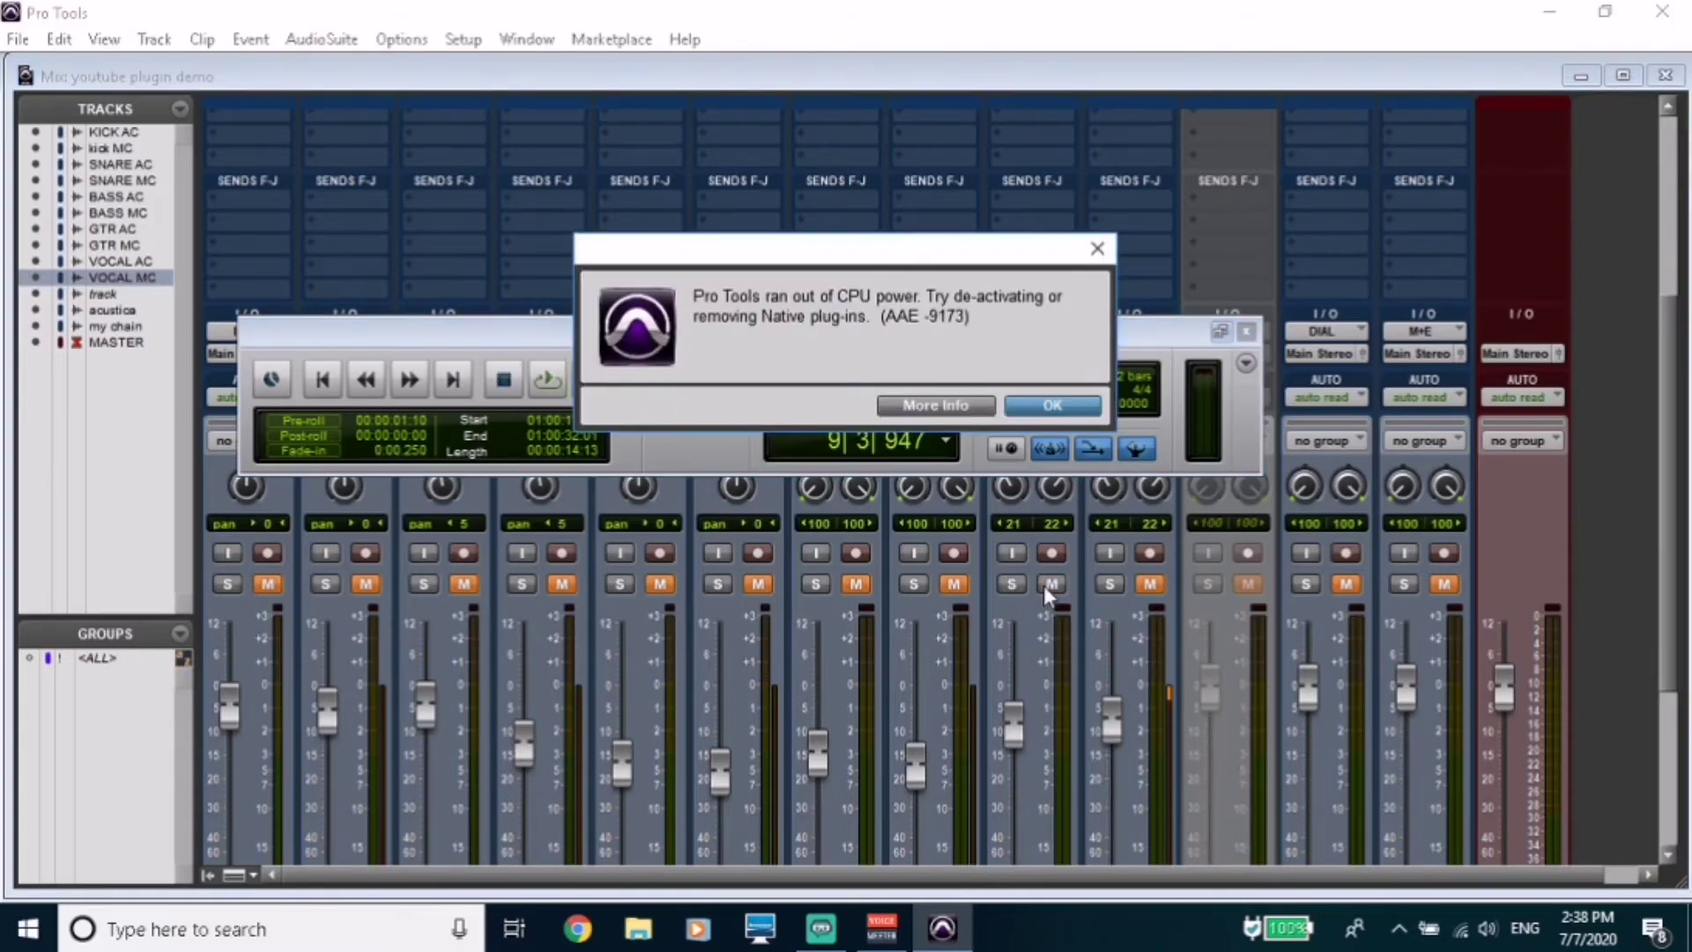
{"action": "left_click", "coordinate": [1047, 408]}
{"action": "key", "text": "space"}
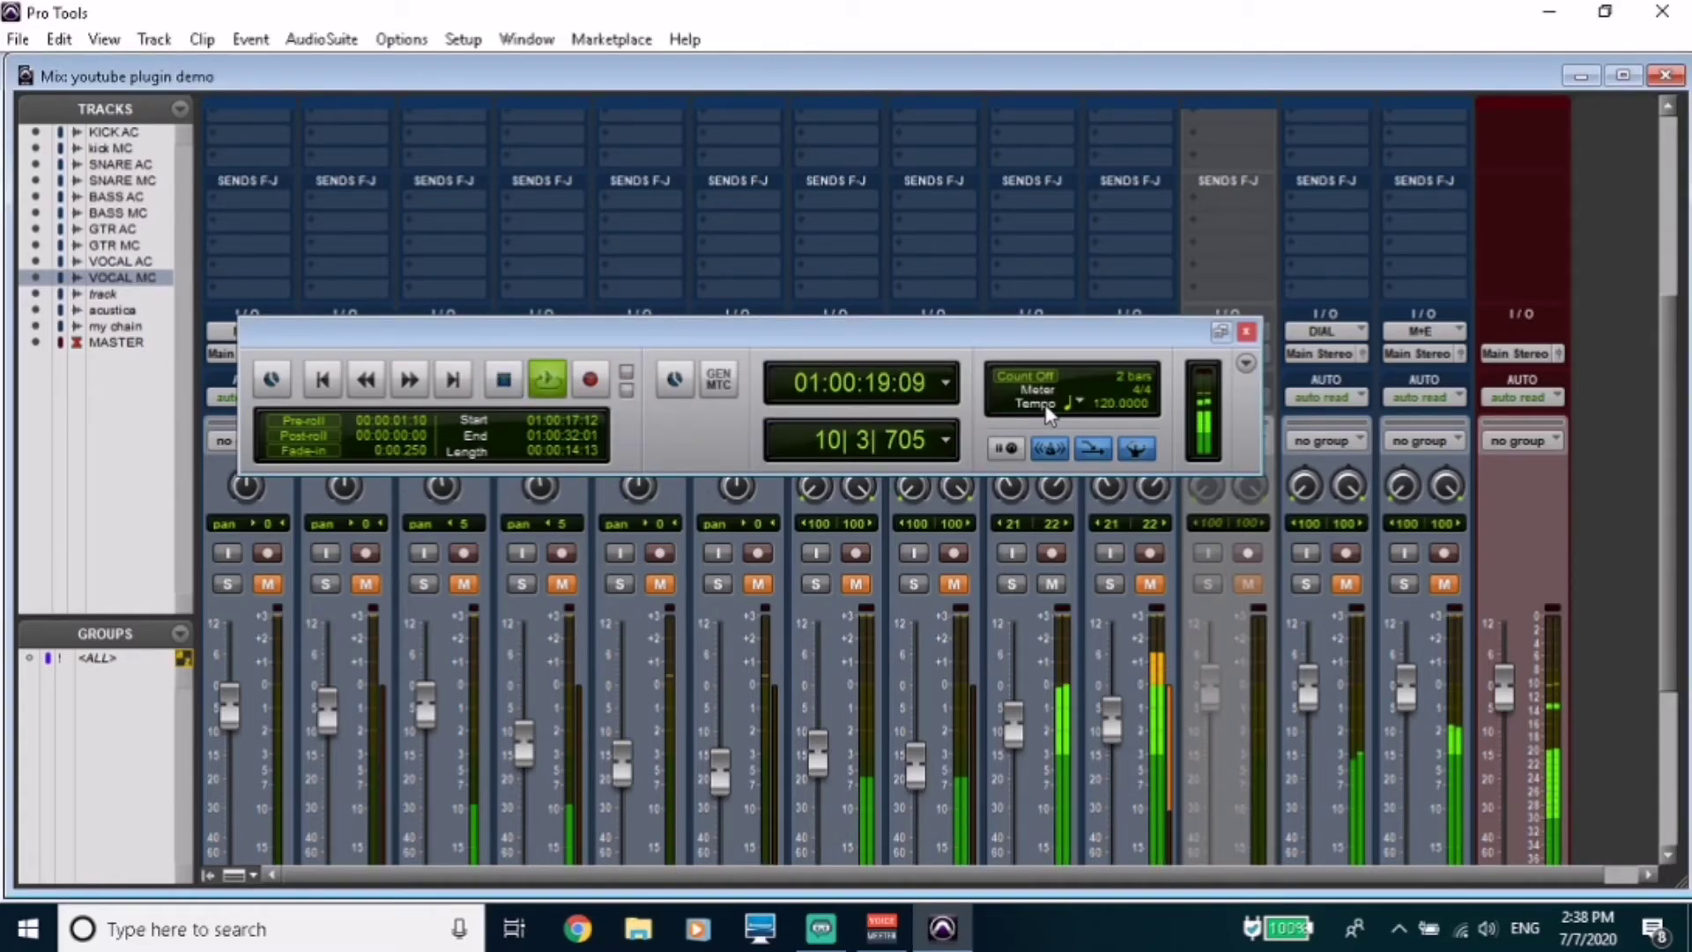
{"action": "left_click", "coordinate": [1047, 408]}
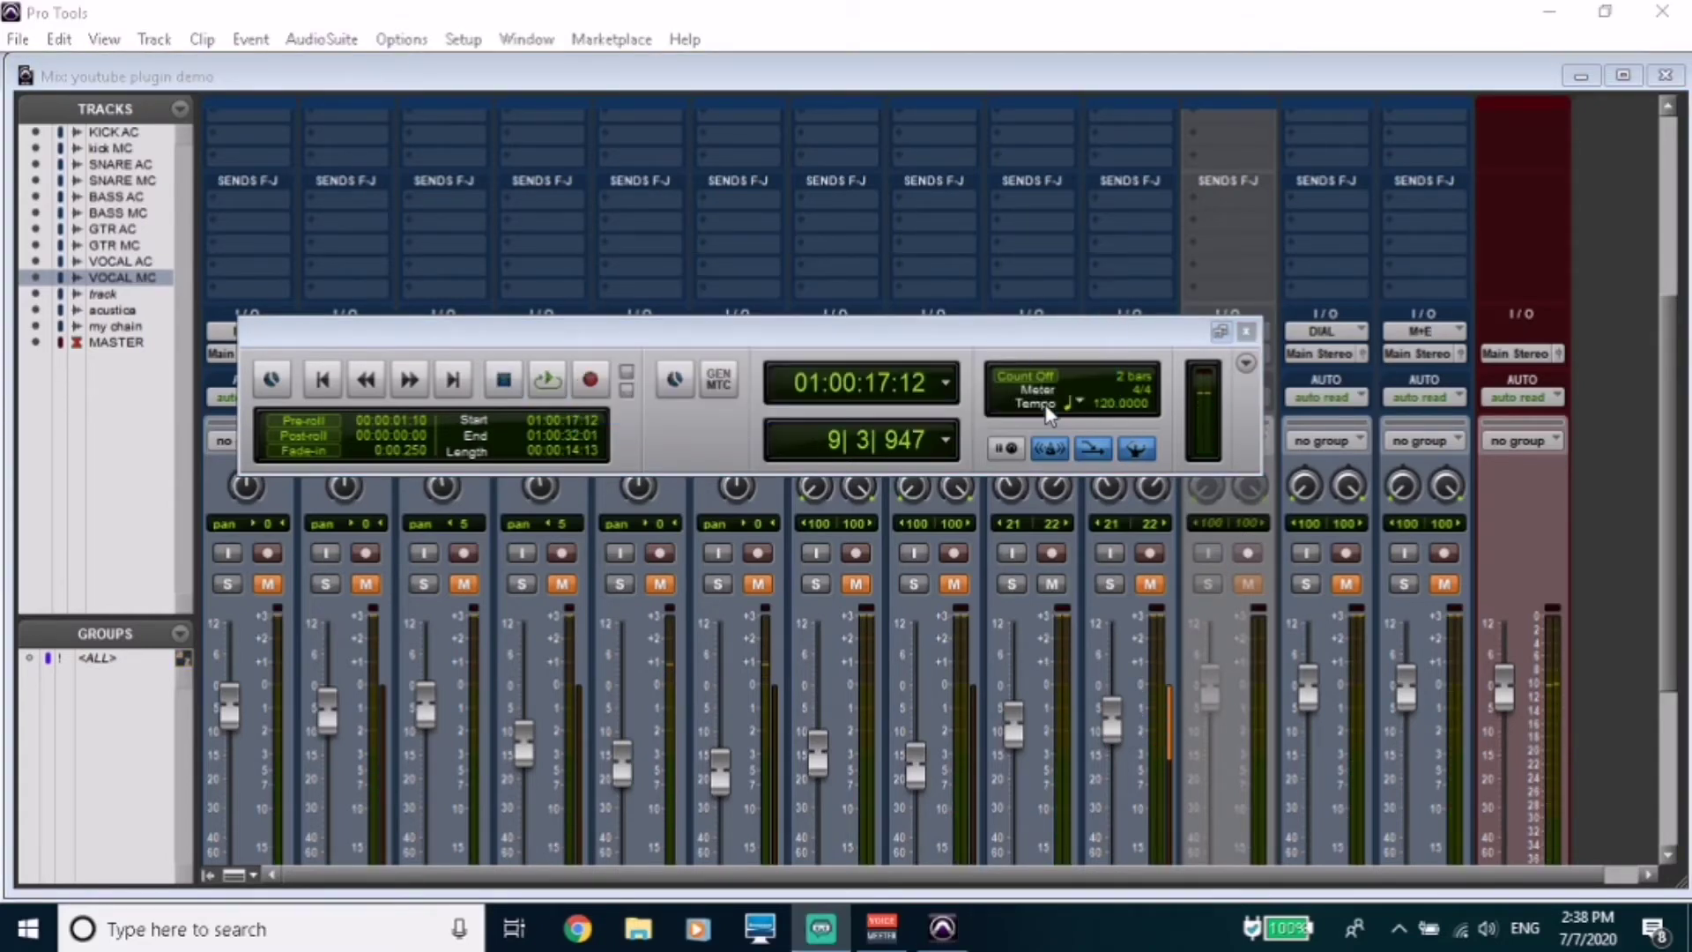
{"action": "key", "text": "space"}
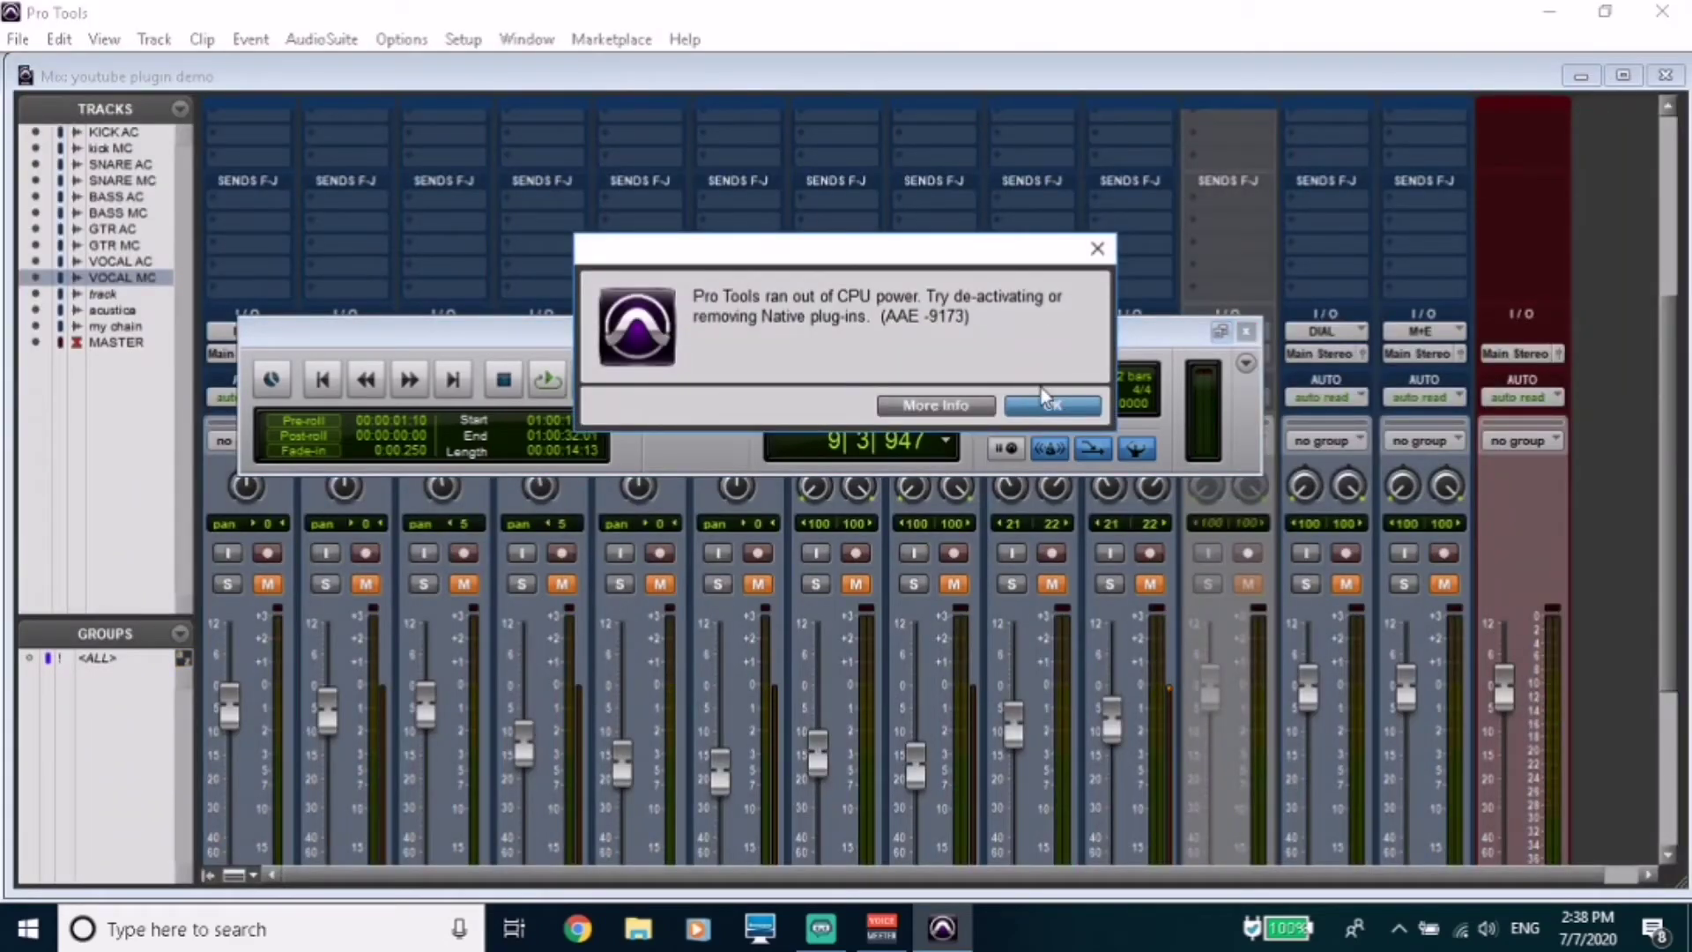
{"action": "left_click", "coordinate": [1053, 407]}
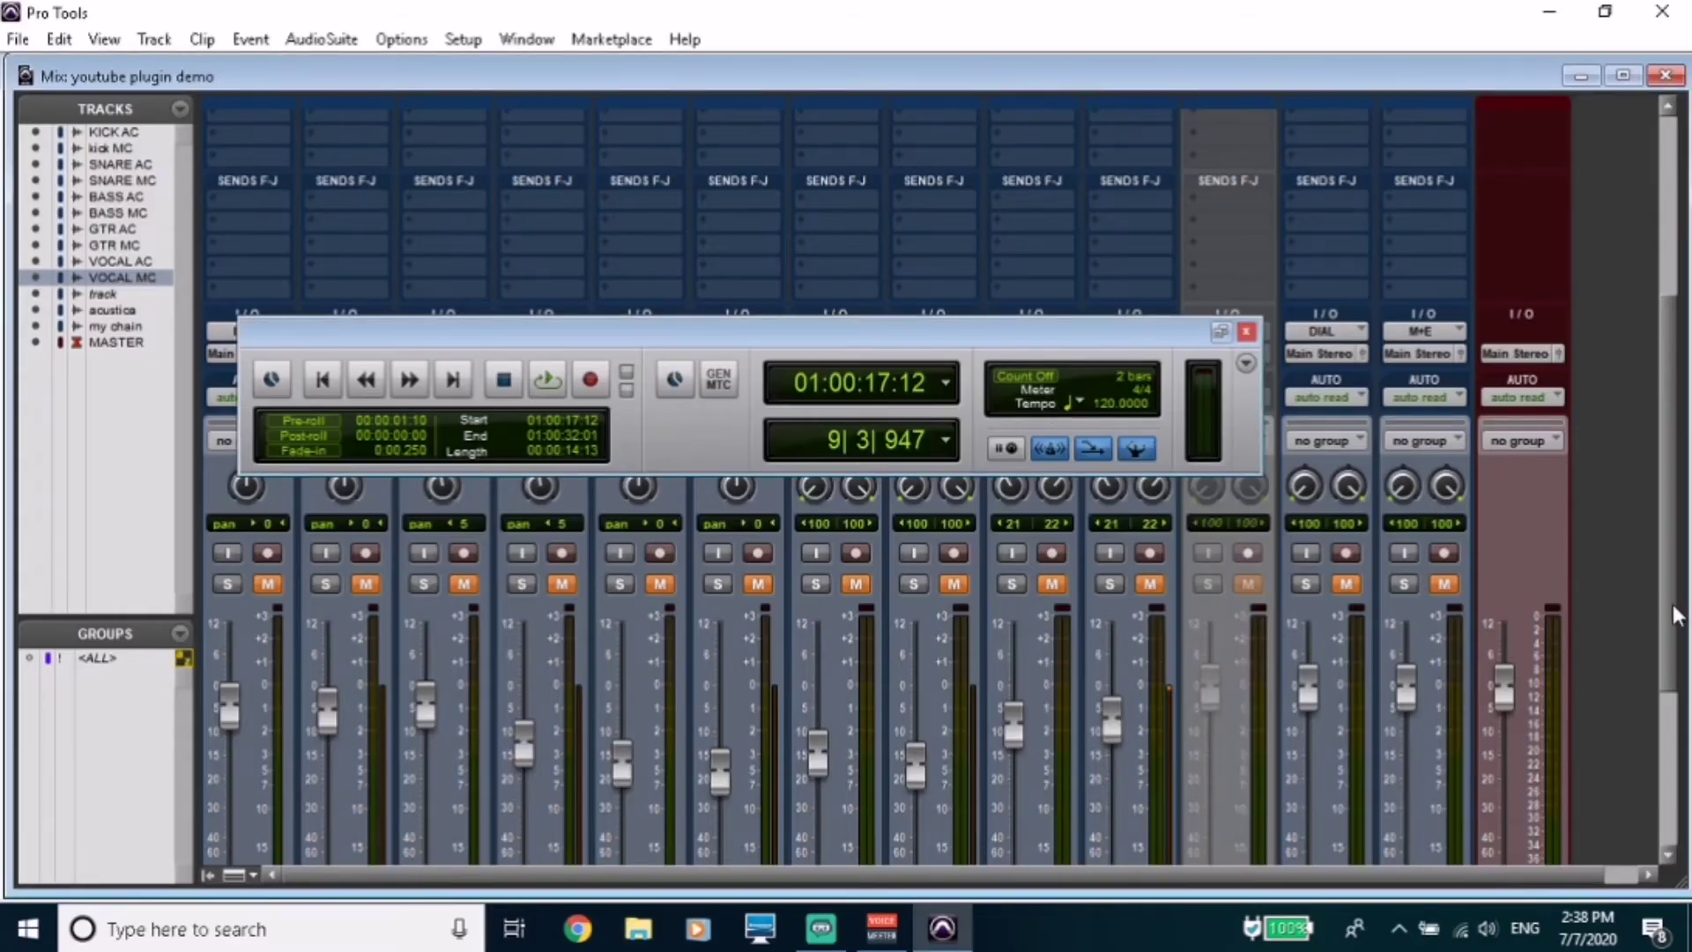
{"action": "left_click_drag", "start_coordinate": [1670, 605], "coordinate": [1651, 414]}
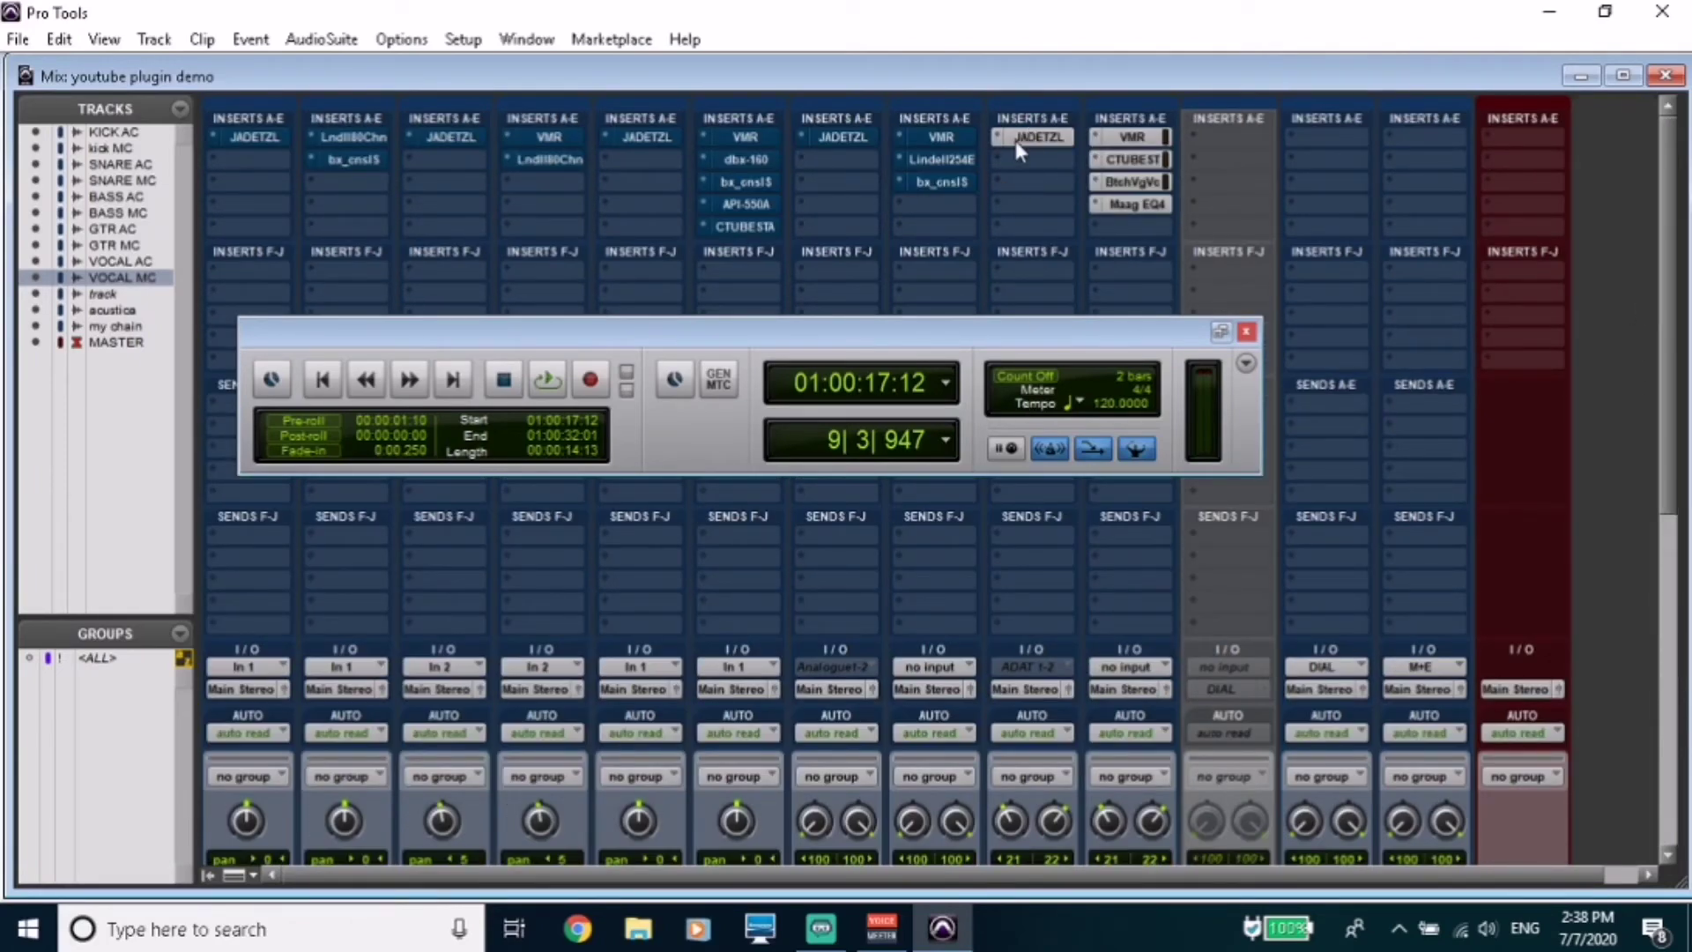
Move the Transport window clear of the mute buttons and play the loop with VOCAL MC unmuted, stopping playback at the end.
{"action": "left_click_drag", "start_coordinate": [1671, 154], "coordinate": [1654, 422]}
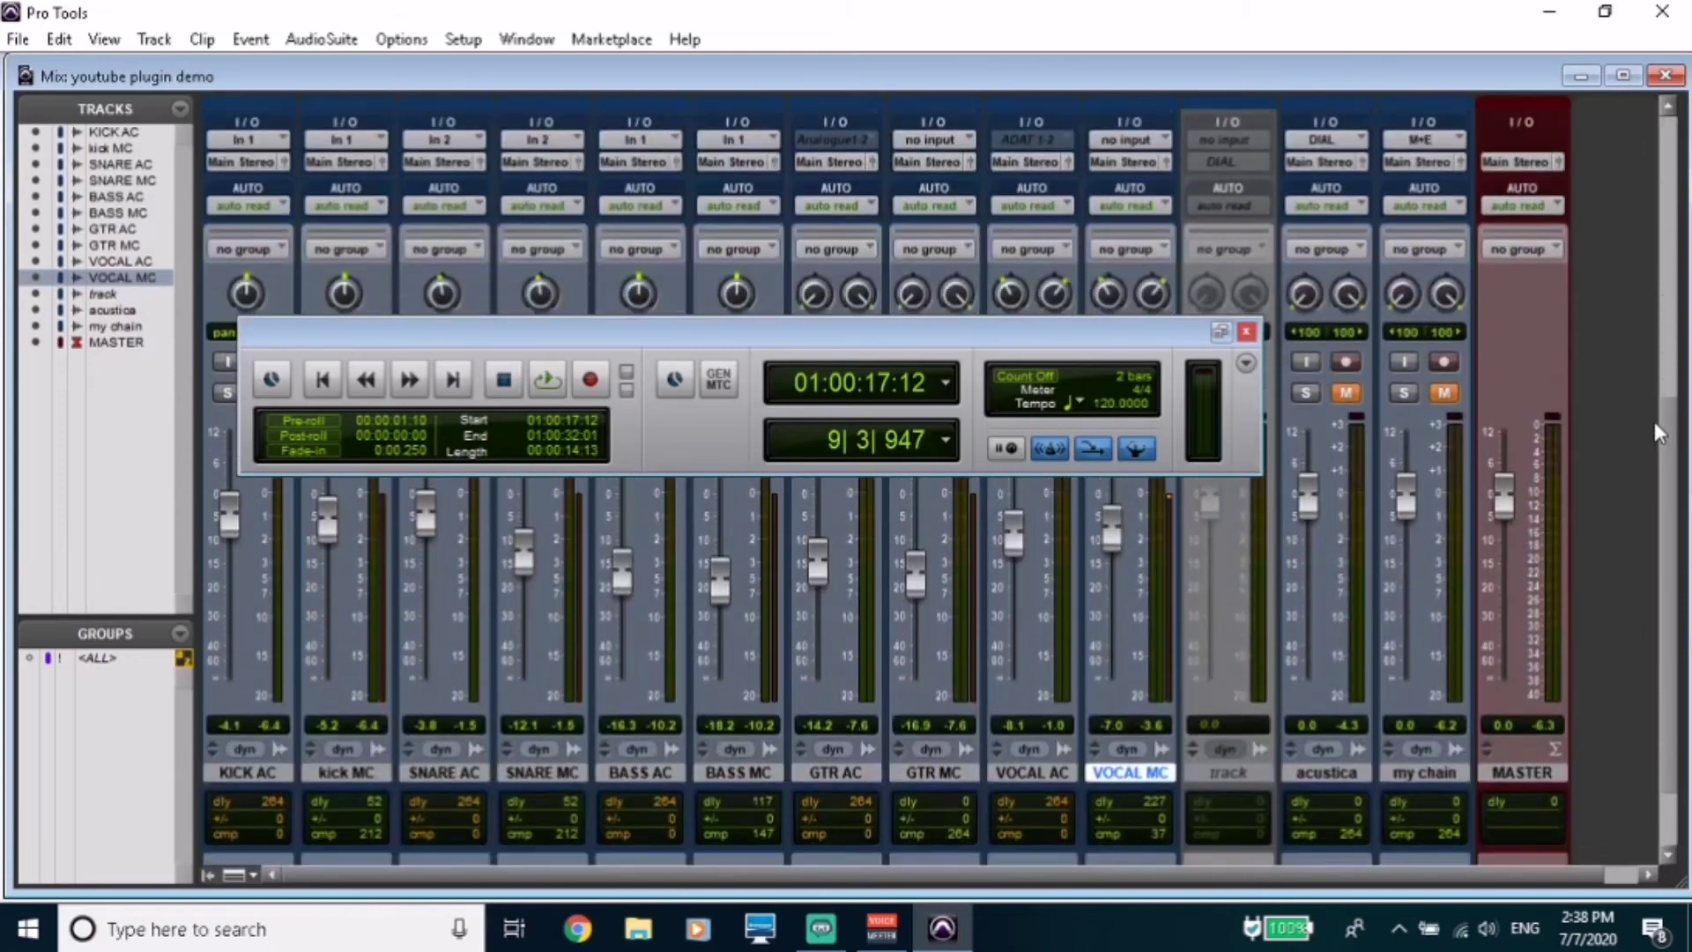
{"action": "left_click_drag", "start_coordinate": [994, 334], "coordinate": [1070, 85]}
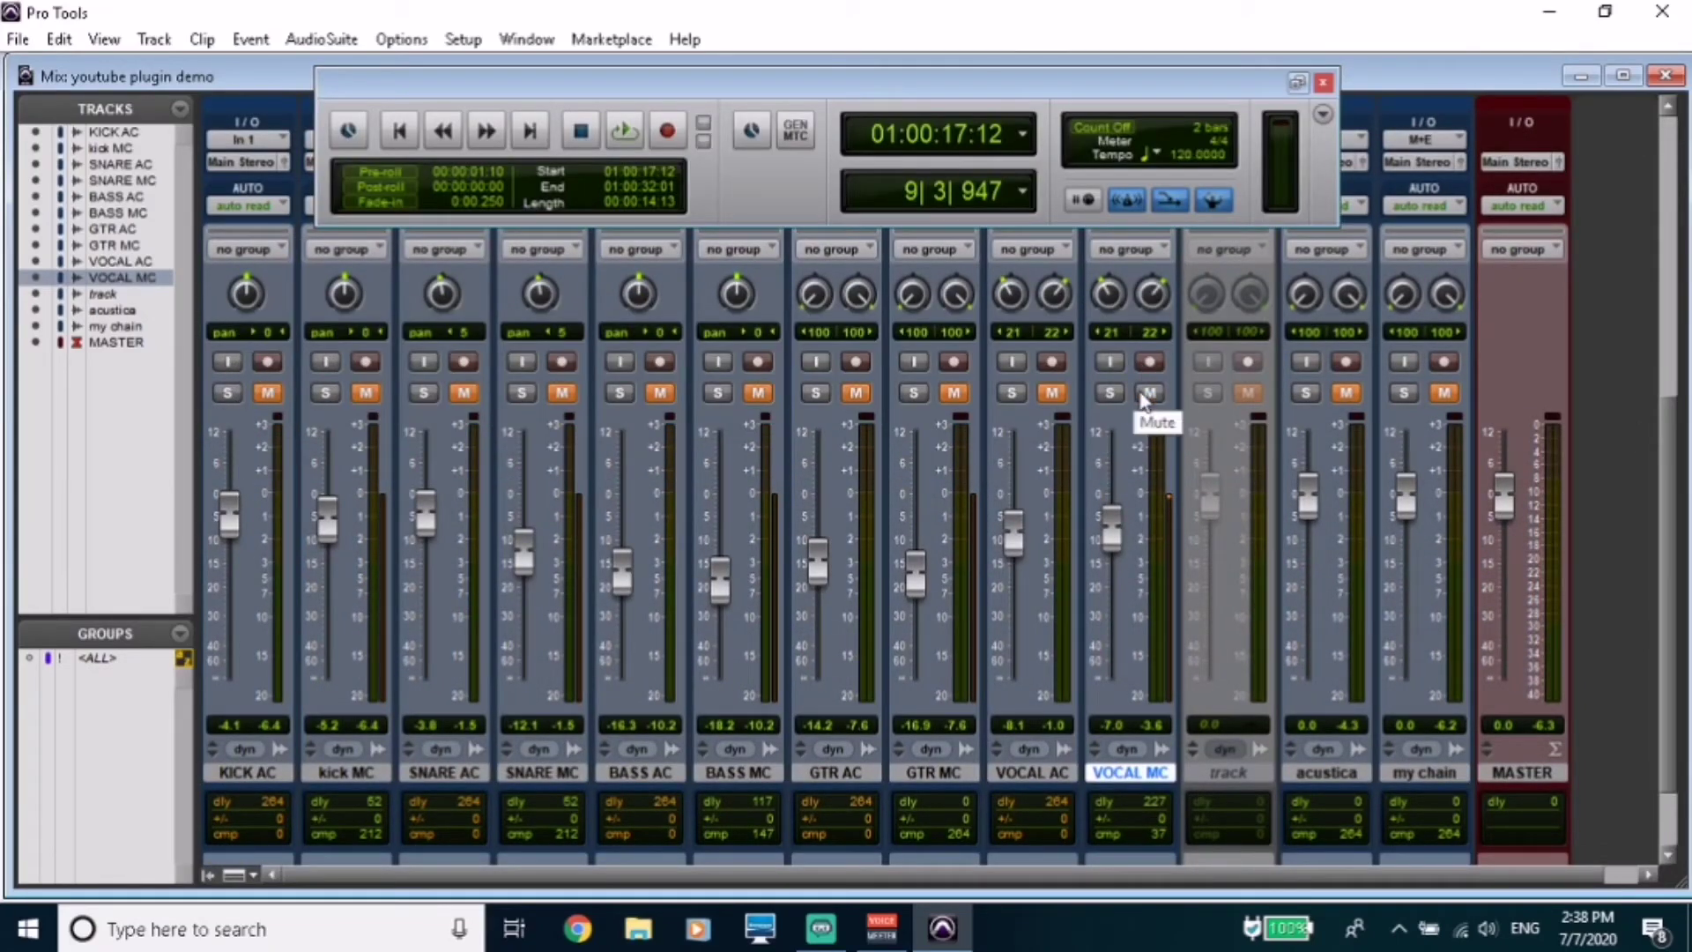
{"action": "key", "text": "space"}
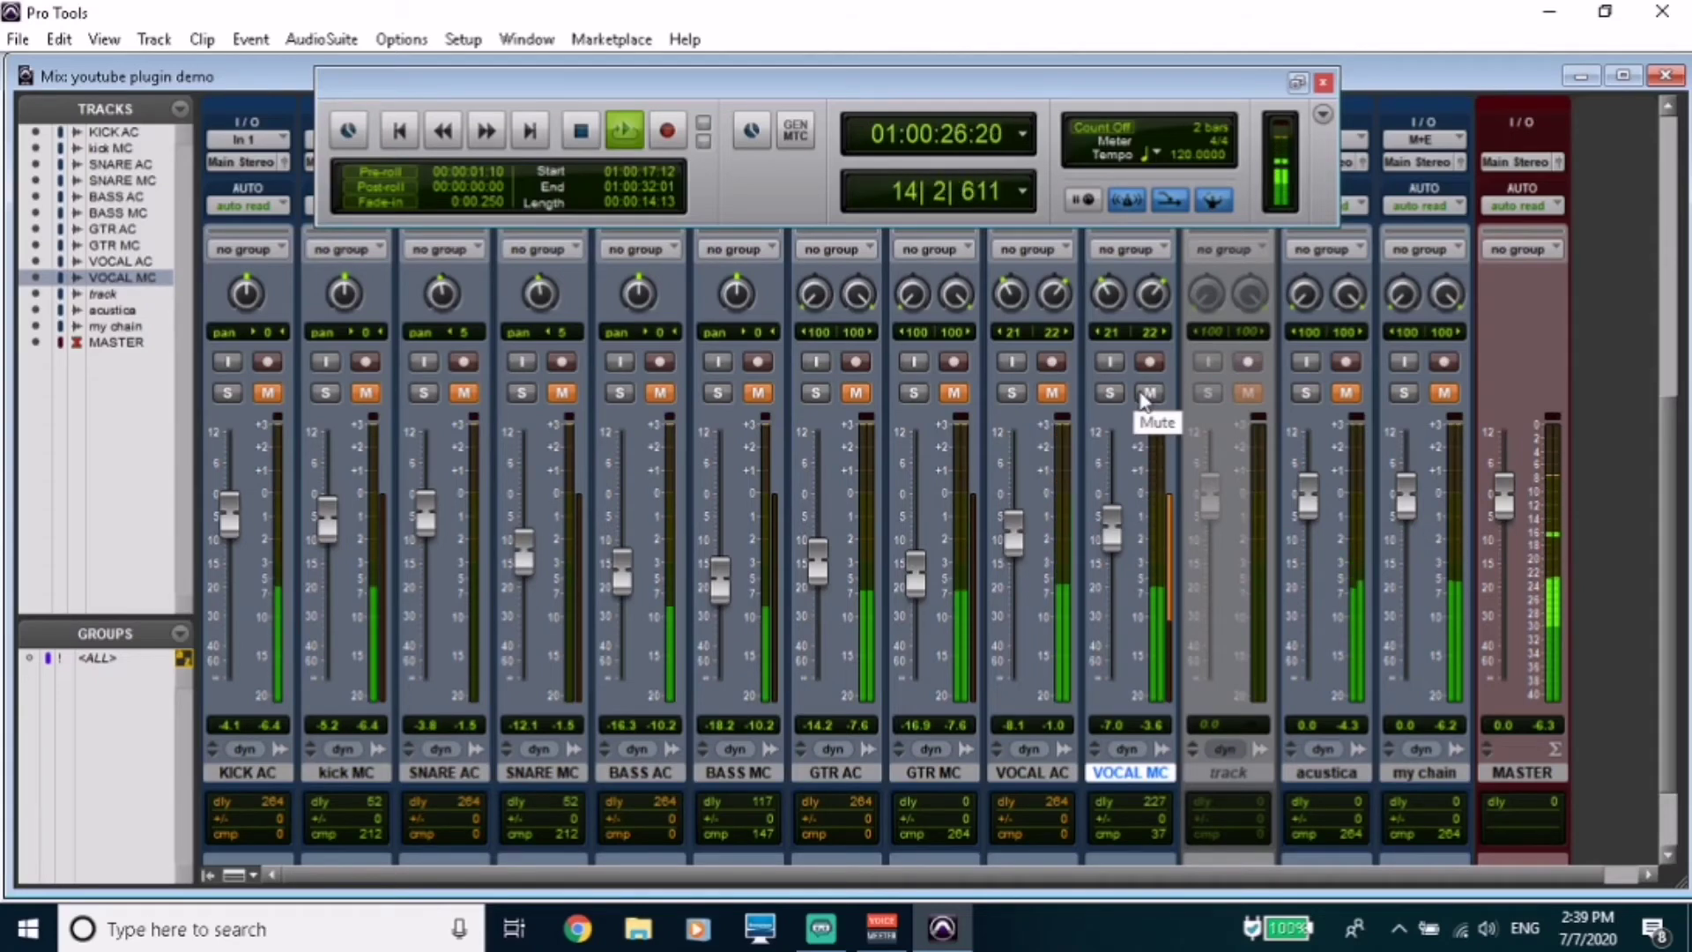
{"action": "key", "text": "space"}
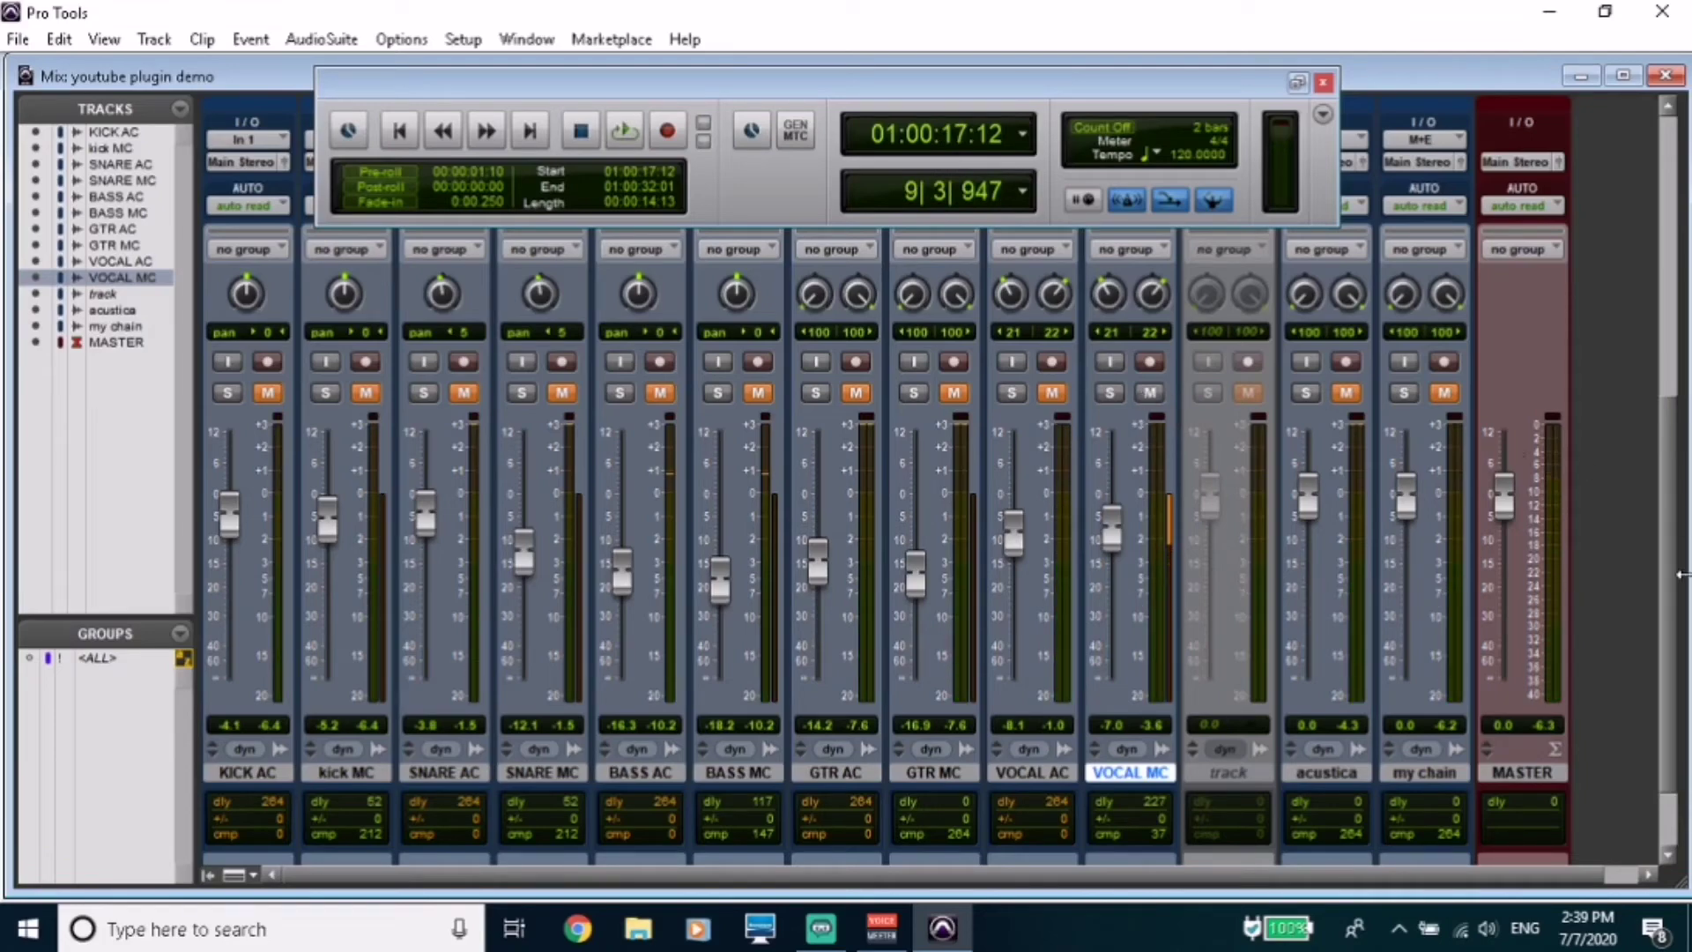
Move the Transport window clear of the inserts and examine the Jade channel strip settings on VOCAL AC.
{"action": "scroll", "coordinate": [1649, 489], "scroll_direction": "up", "scroll_amount": 1}
{"action": "scroll", "coordinate": [1647, 489], "scroll_direction": "up", "scroll_amount": 5}
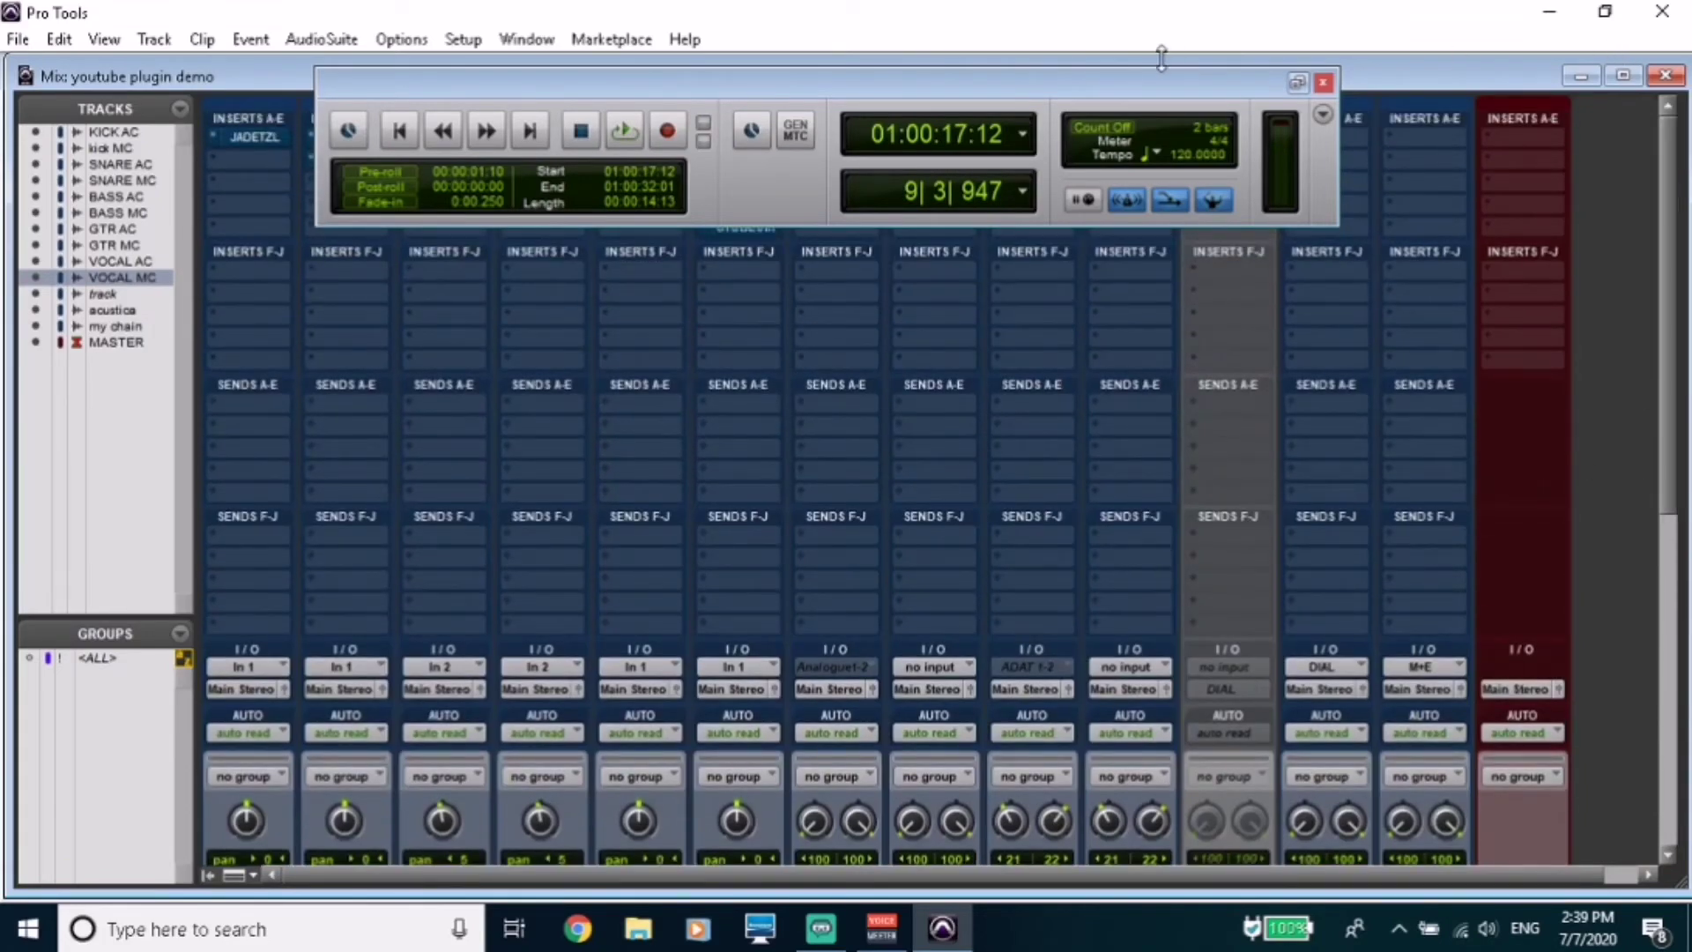
{"action": "left_click_drag", "start_coordinate": [1154, 88], "coordinate": [999, 426]}
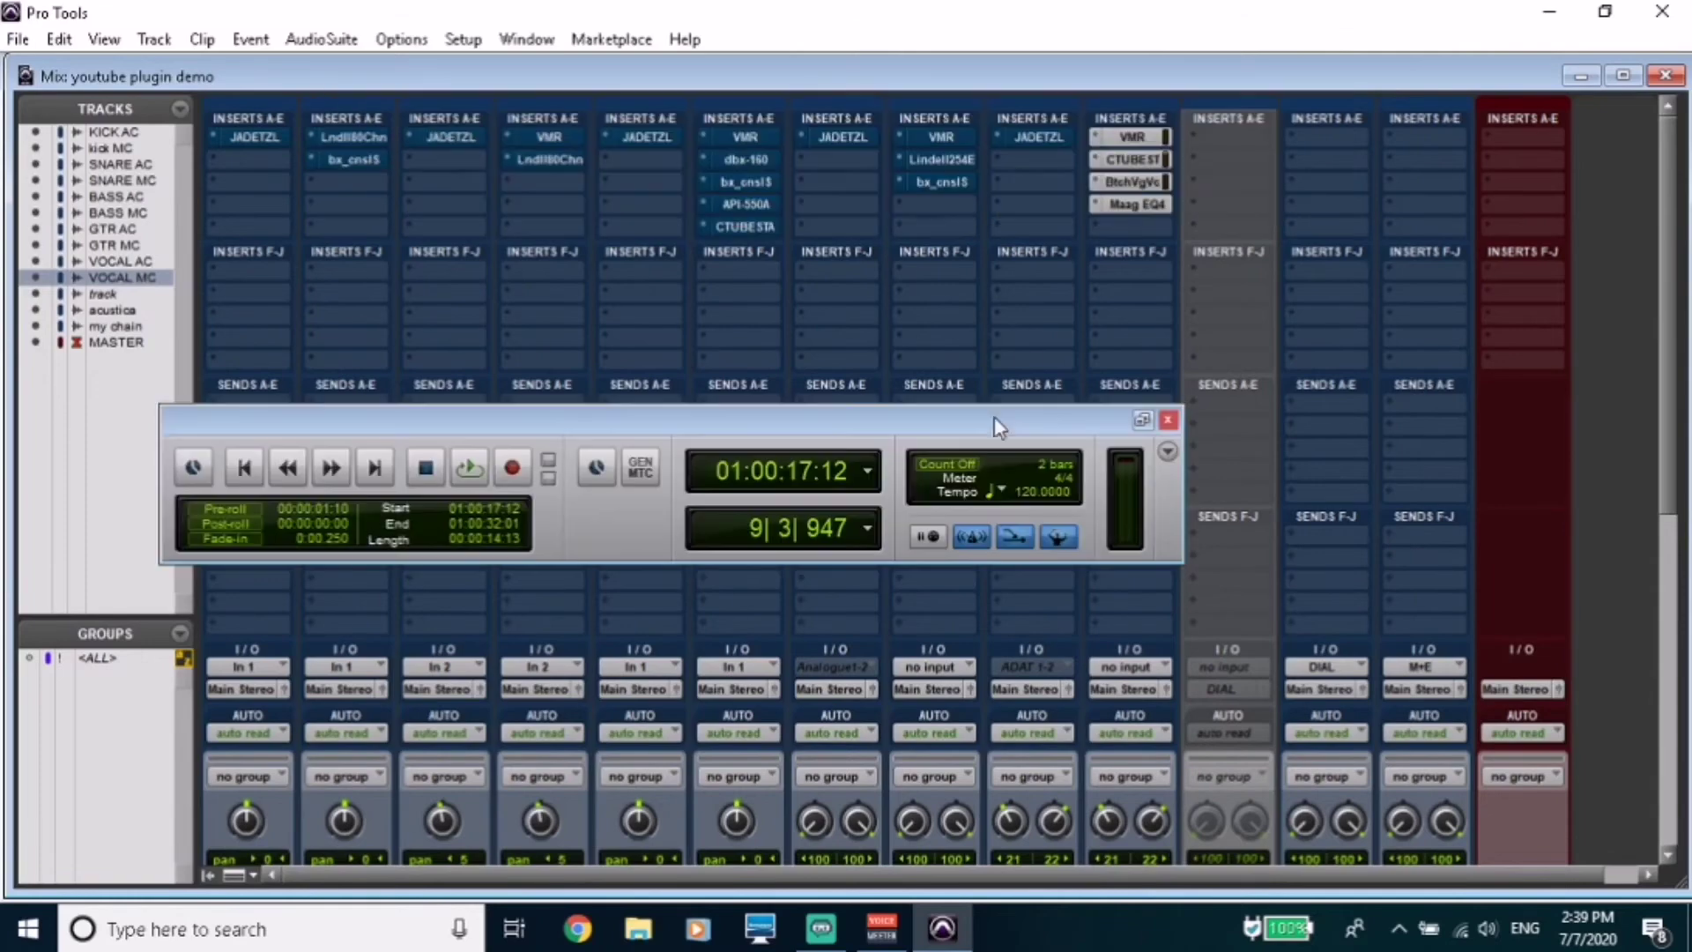
{"action": "left_click", "coordinate": [1040, 138]}
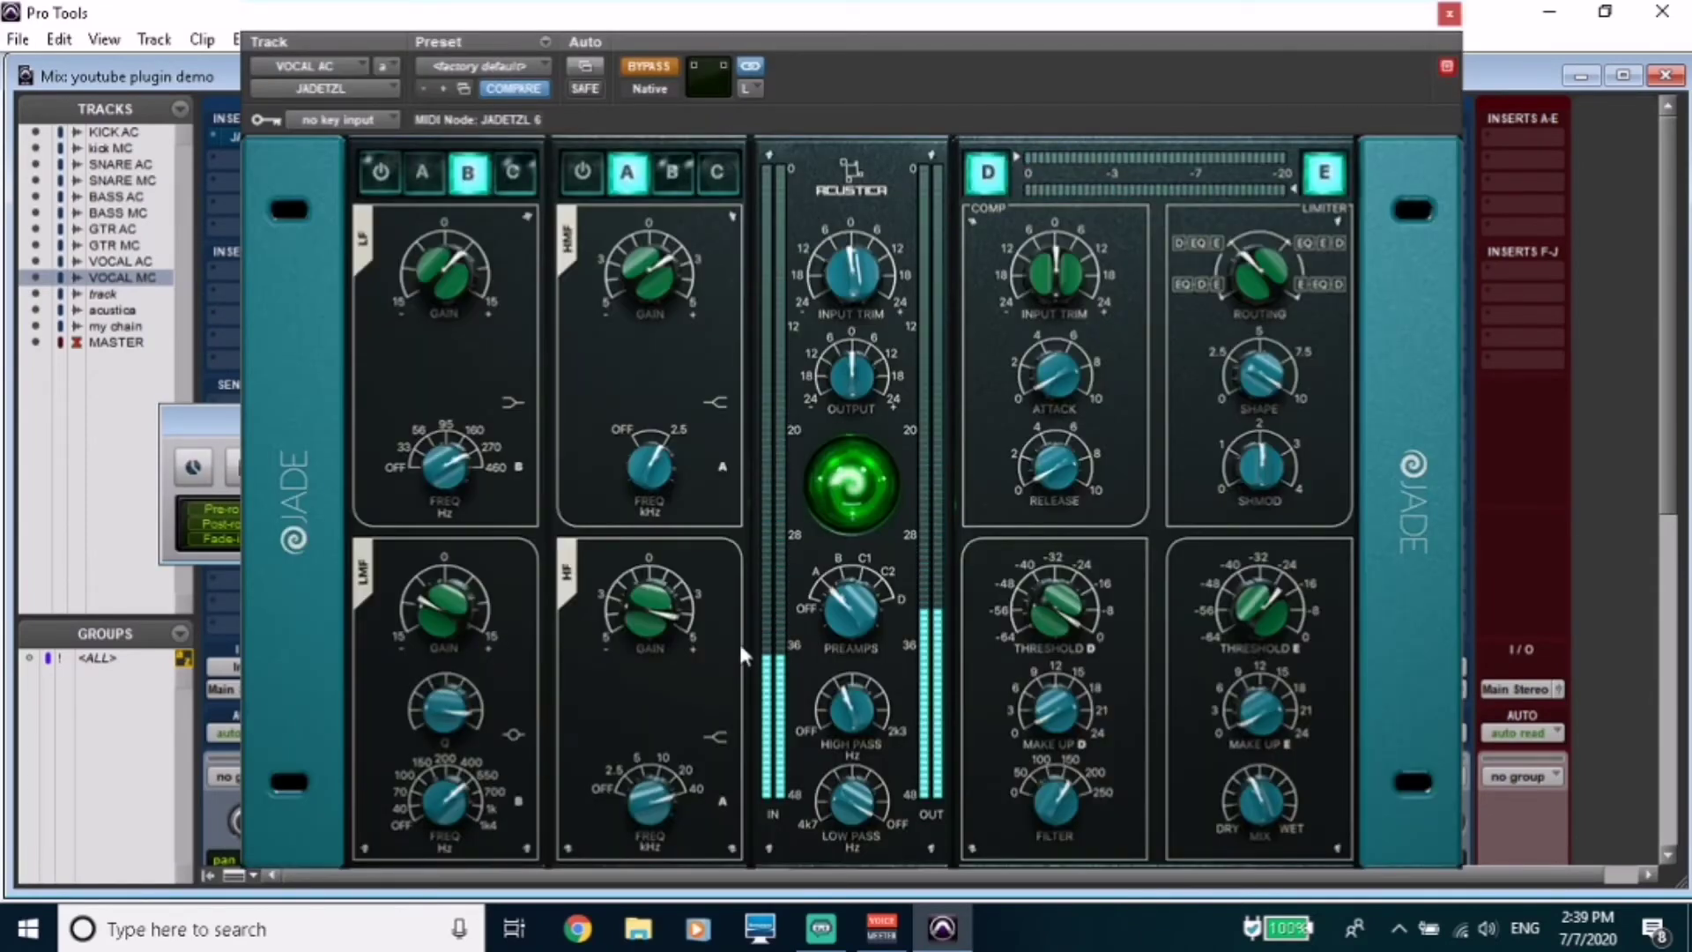
{"action": "left_click", "coordinate": [1448, 15]}
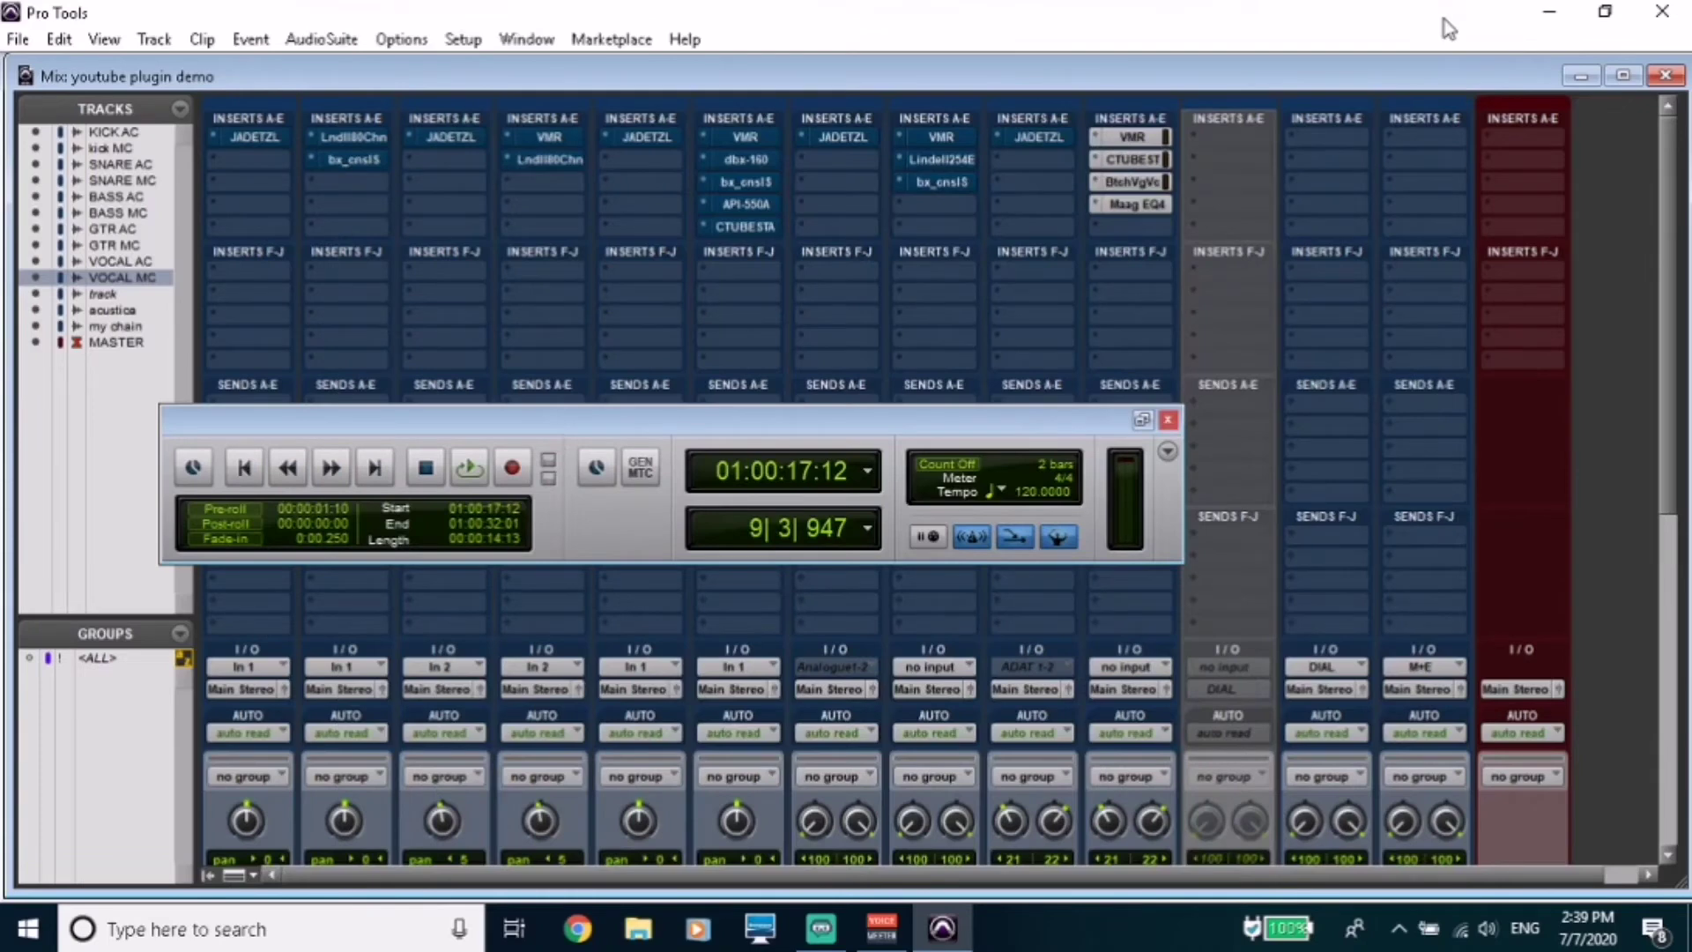
Compare the Maag EQ4 air band settings on VOCAL MC with the Jade HF settings on VOCAL AC, closing both plug-ins.
{"action": "left_click", "coordinate": [1133, 204]}
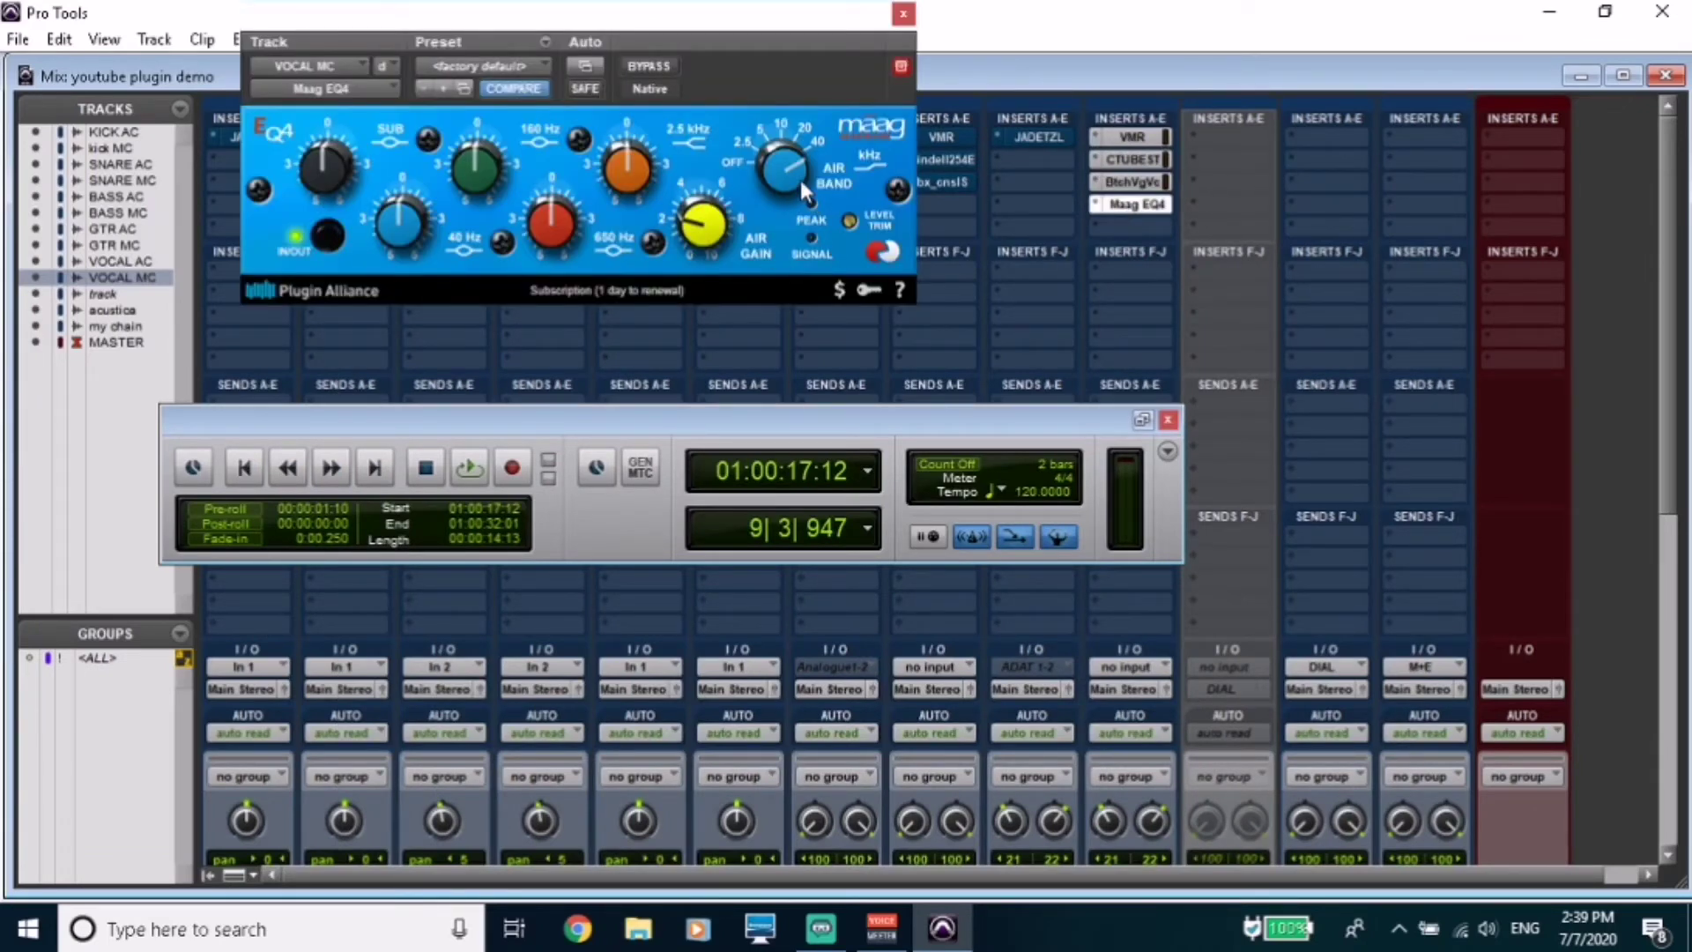
{"action": "mouse_move", "coordinate": [709, 232]}
{"action": "left_click", "coordinate": [903, 14]}
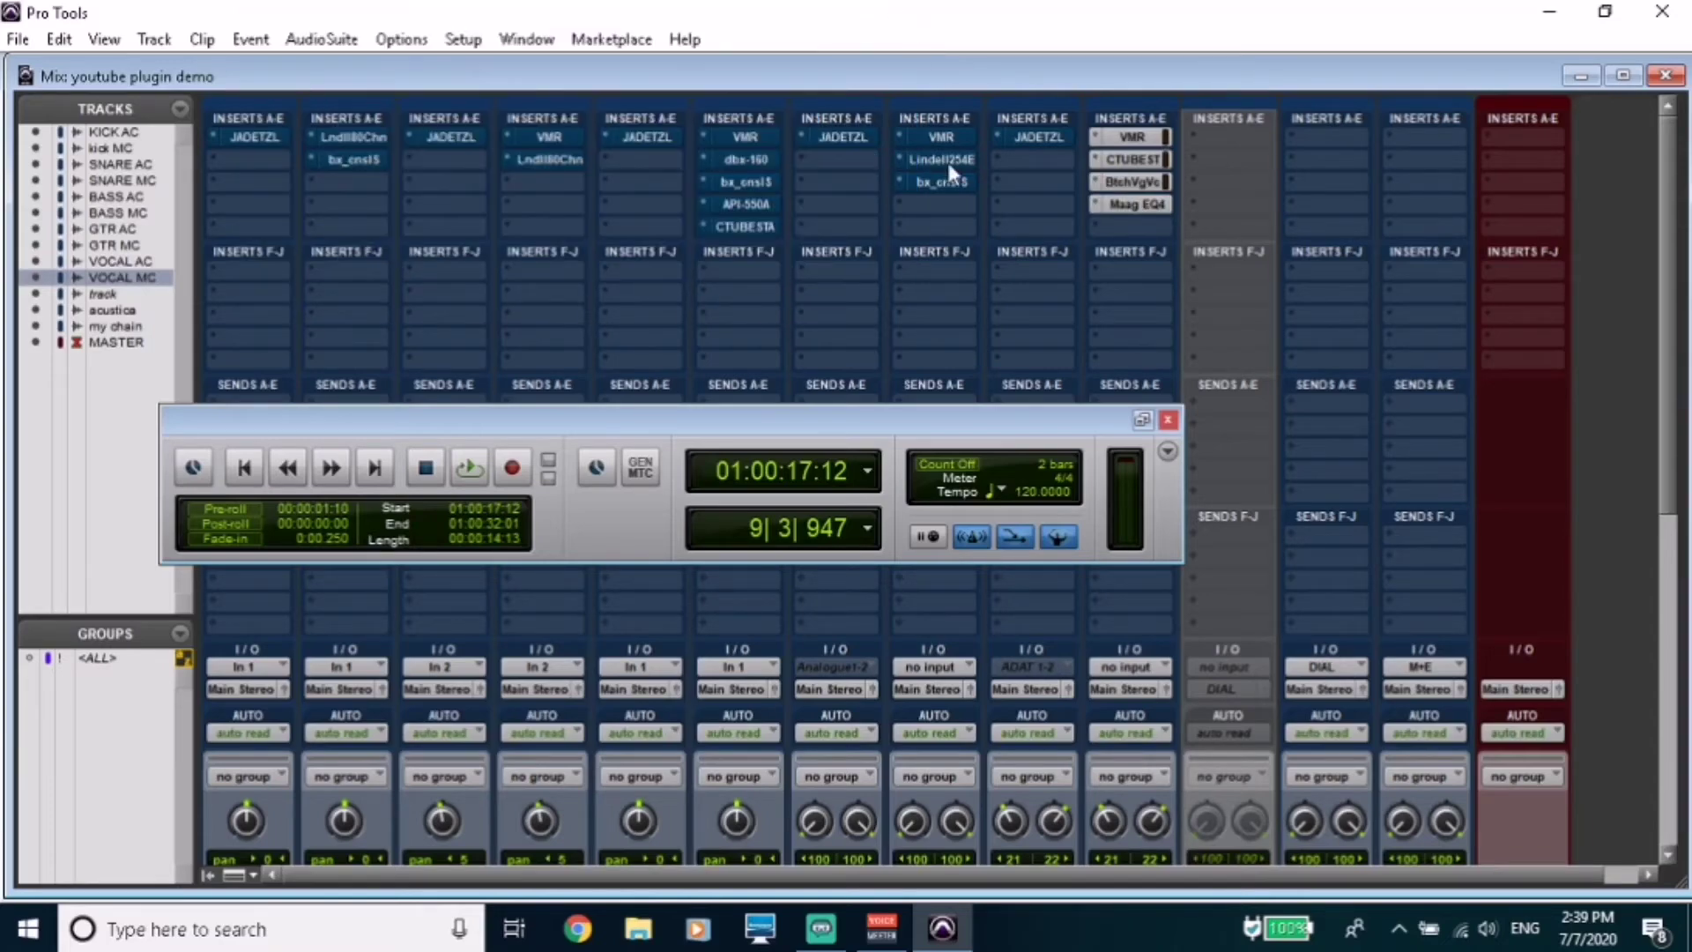
{"action": "left_click", "coordinate": [1028, 134]}
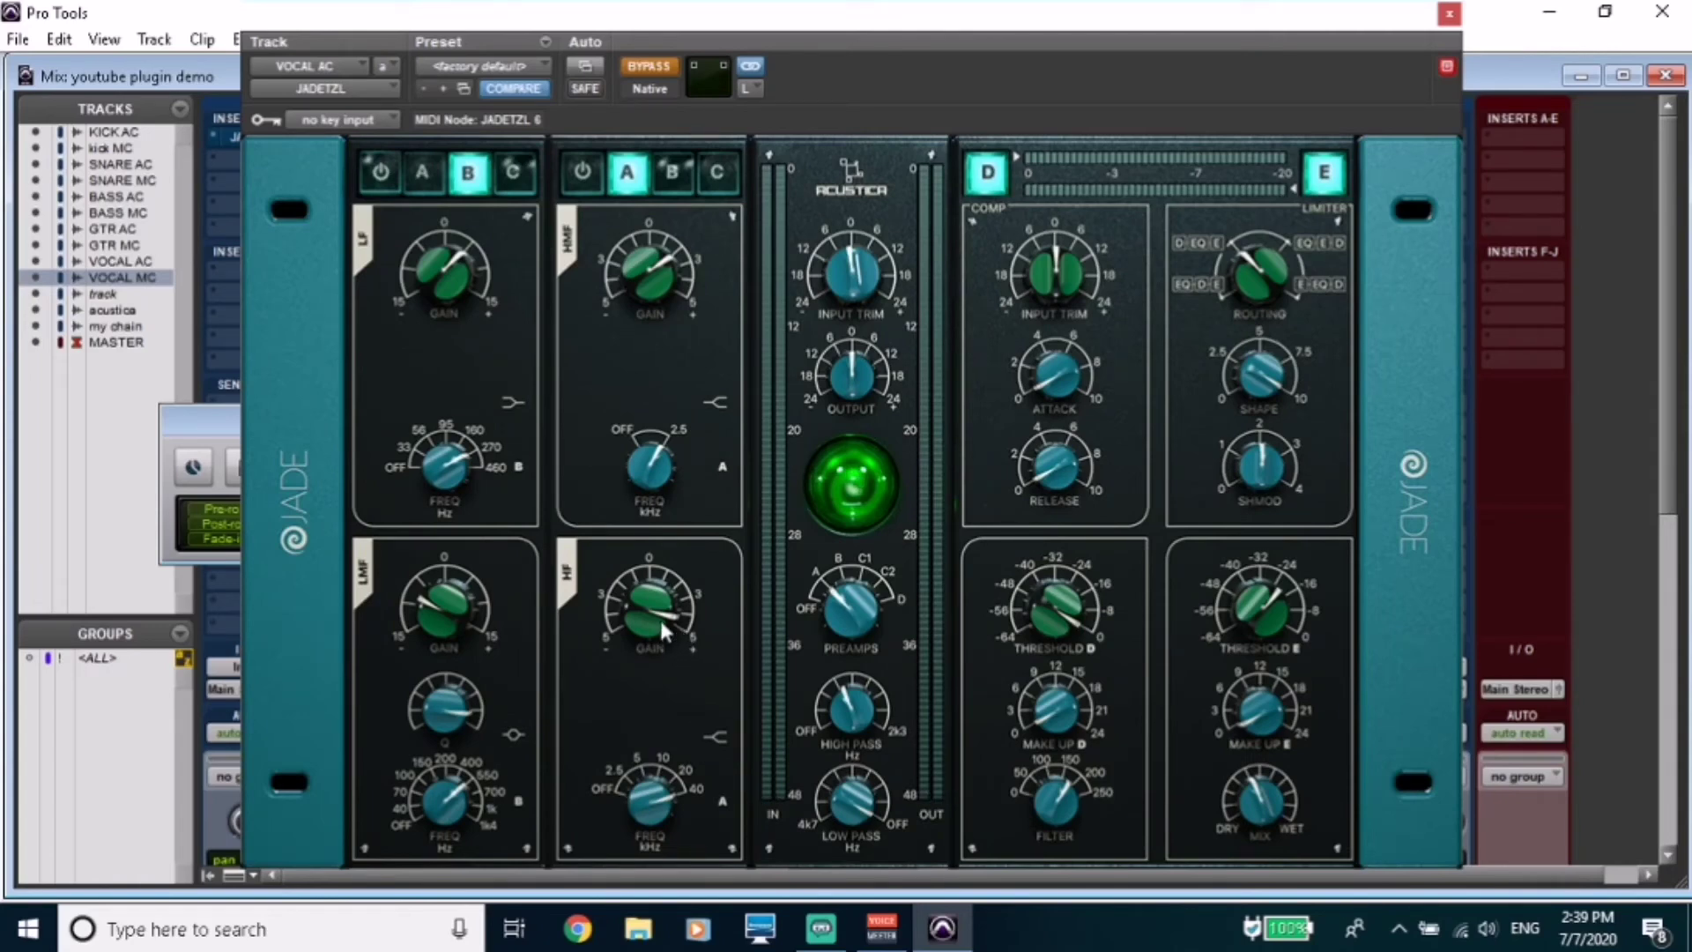
{"action": "left_click", "coordinate": [1449, 16]}
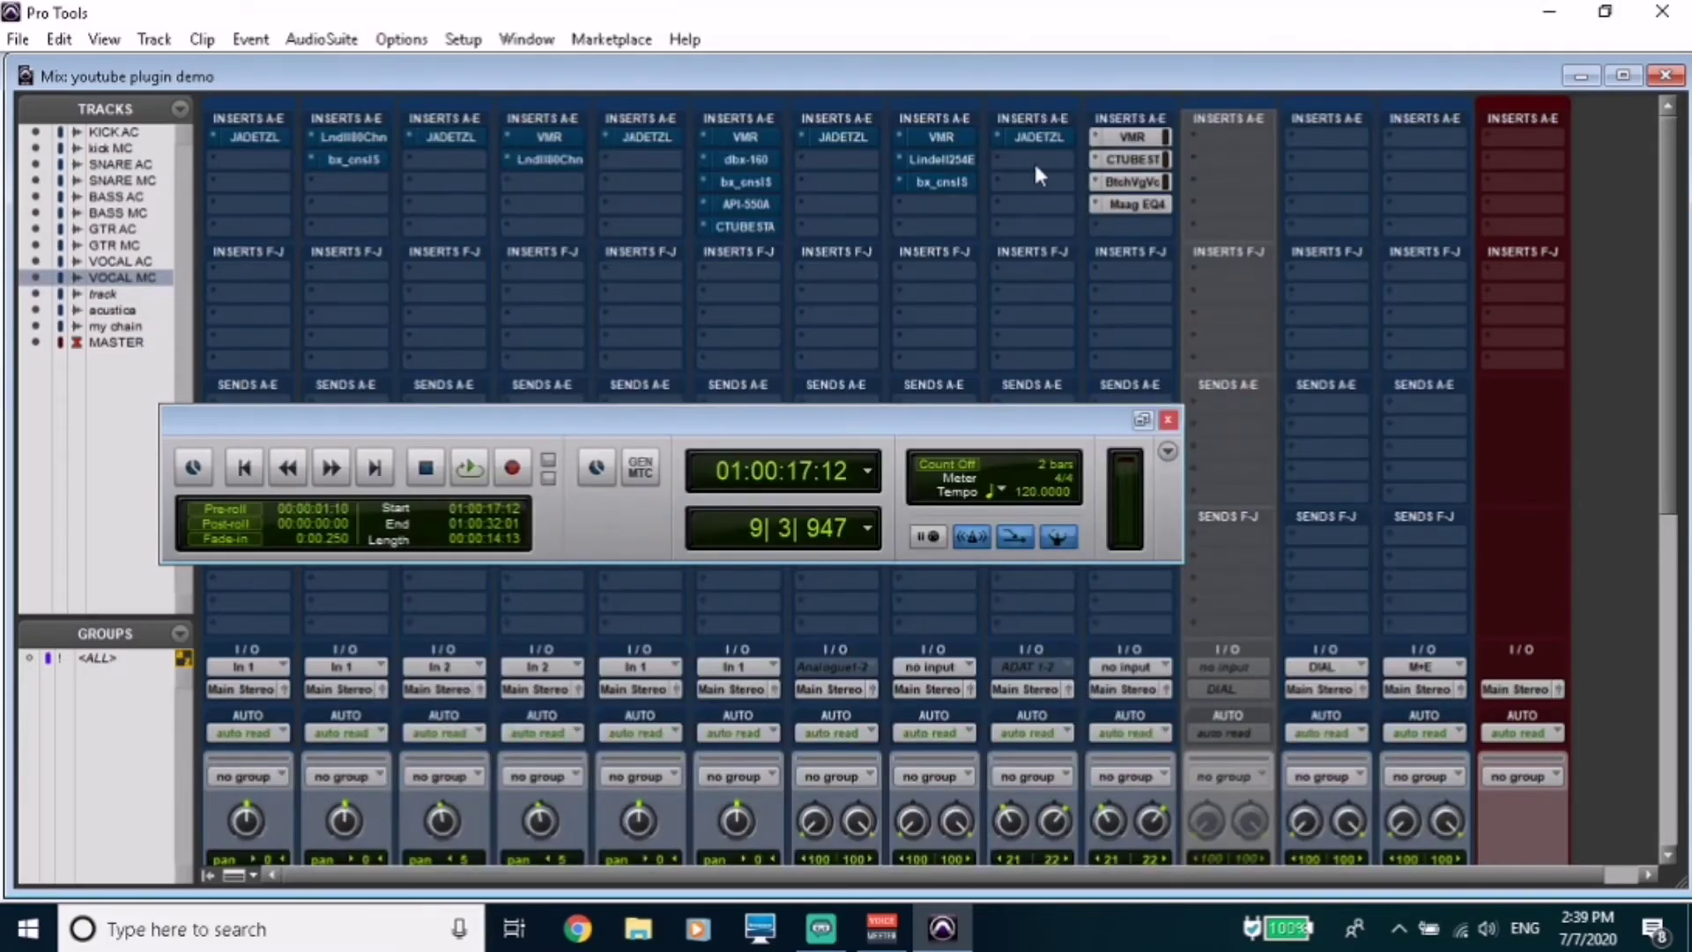
Examine the lows, presence and air settings of the Butch Vig Vocals plug-in on VOCAL MC.
{"action": "left_click", "coordinate": [1144, 187]}
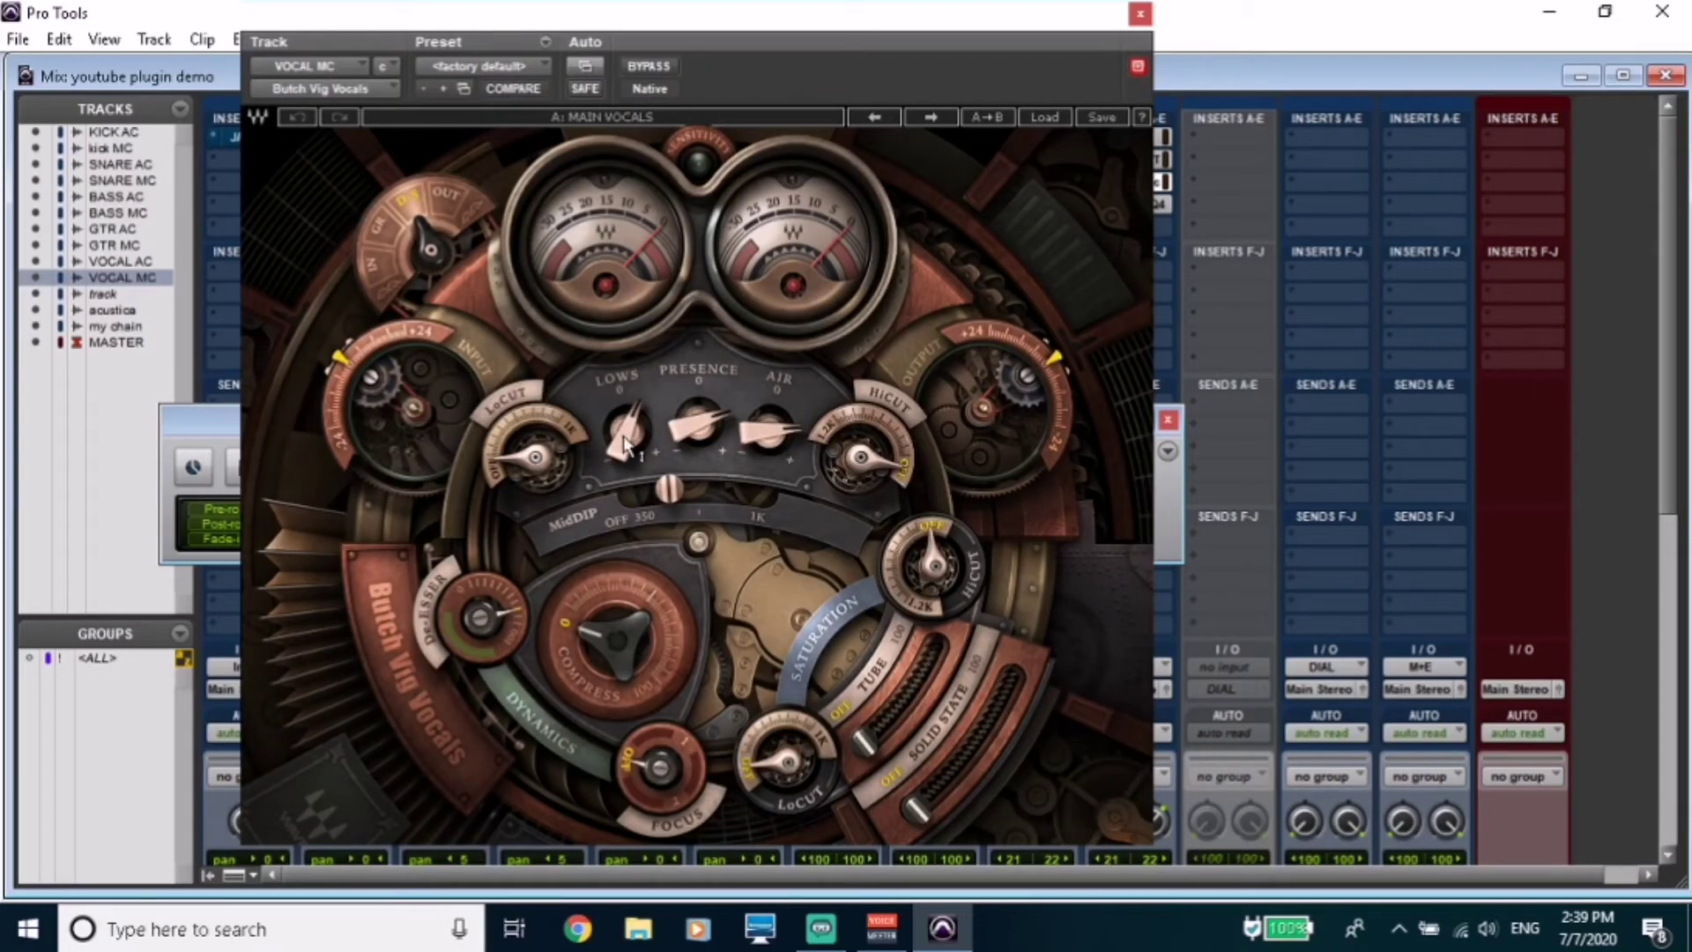
{"action": "mouse_move", "coordinate": [624, 441]}
{"action": "mouse_move", "coordinate": [769, 436]}
{"action": "left_click", "coordinate": [1140, 15]}
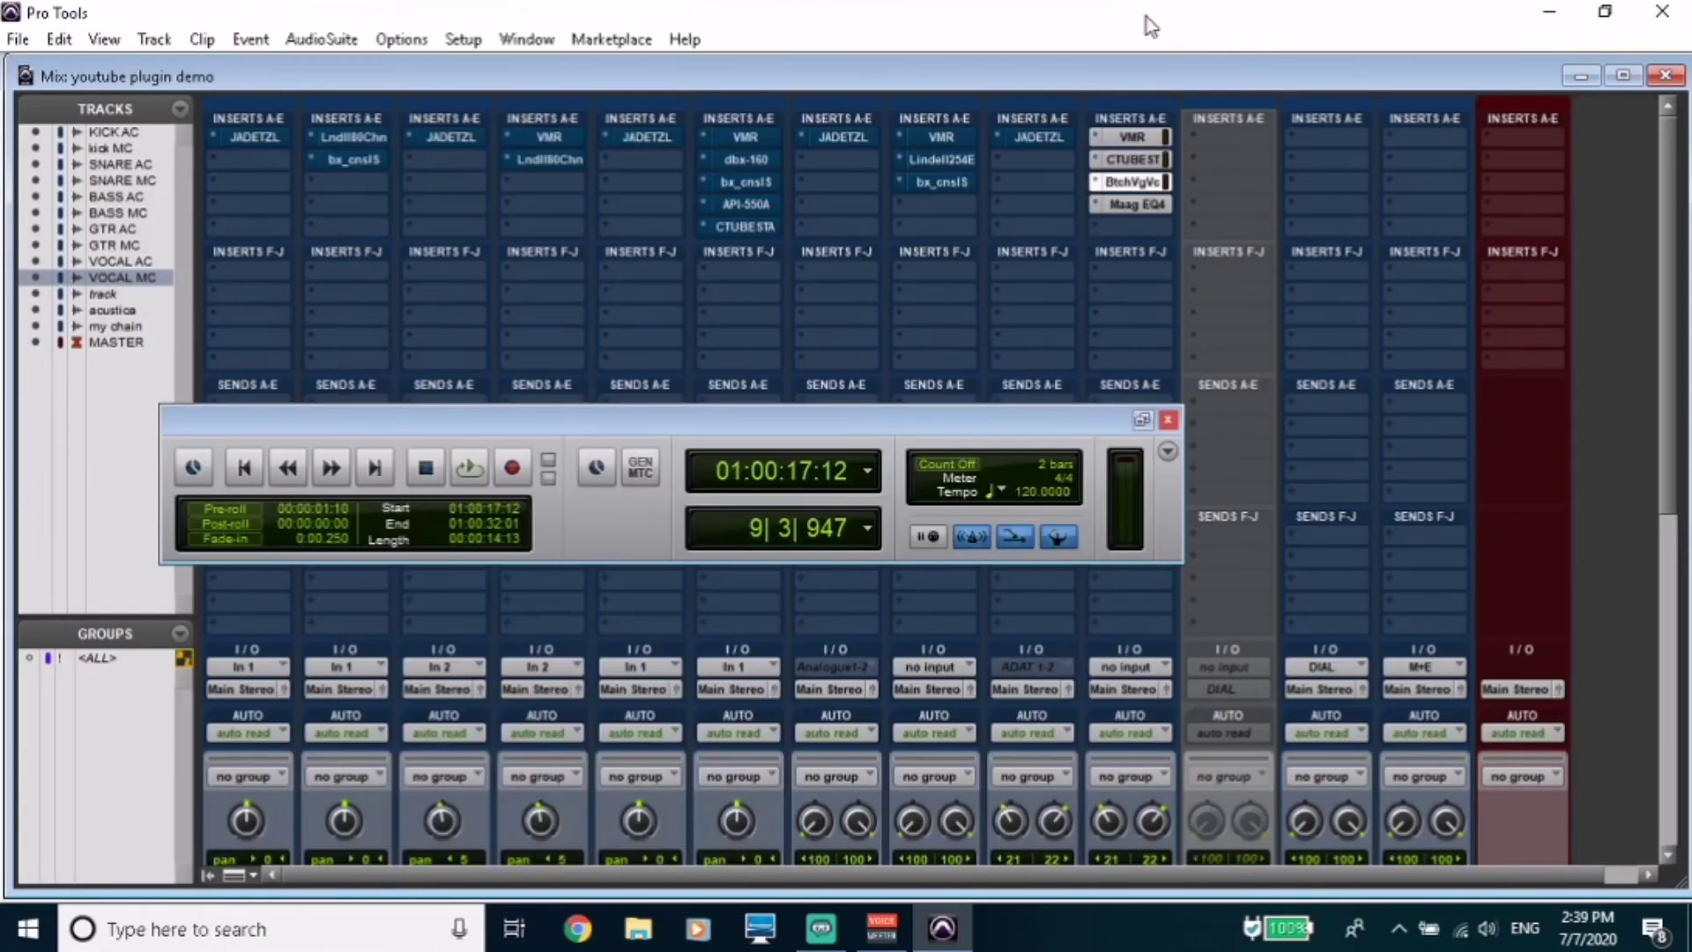
Examine the Virtual Mix Rack and Comp TUBE-STA settings on VOCAL MC, closing both plug-ins.
{"action": "left_click", "coordinate": [1134, 138]}
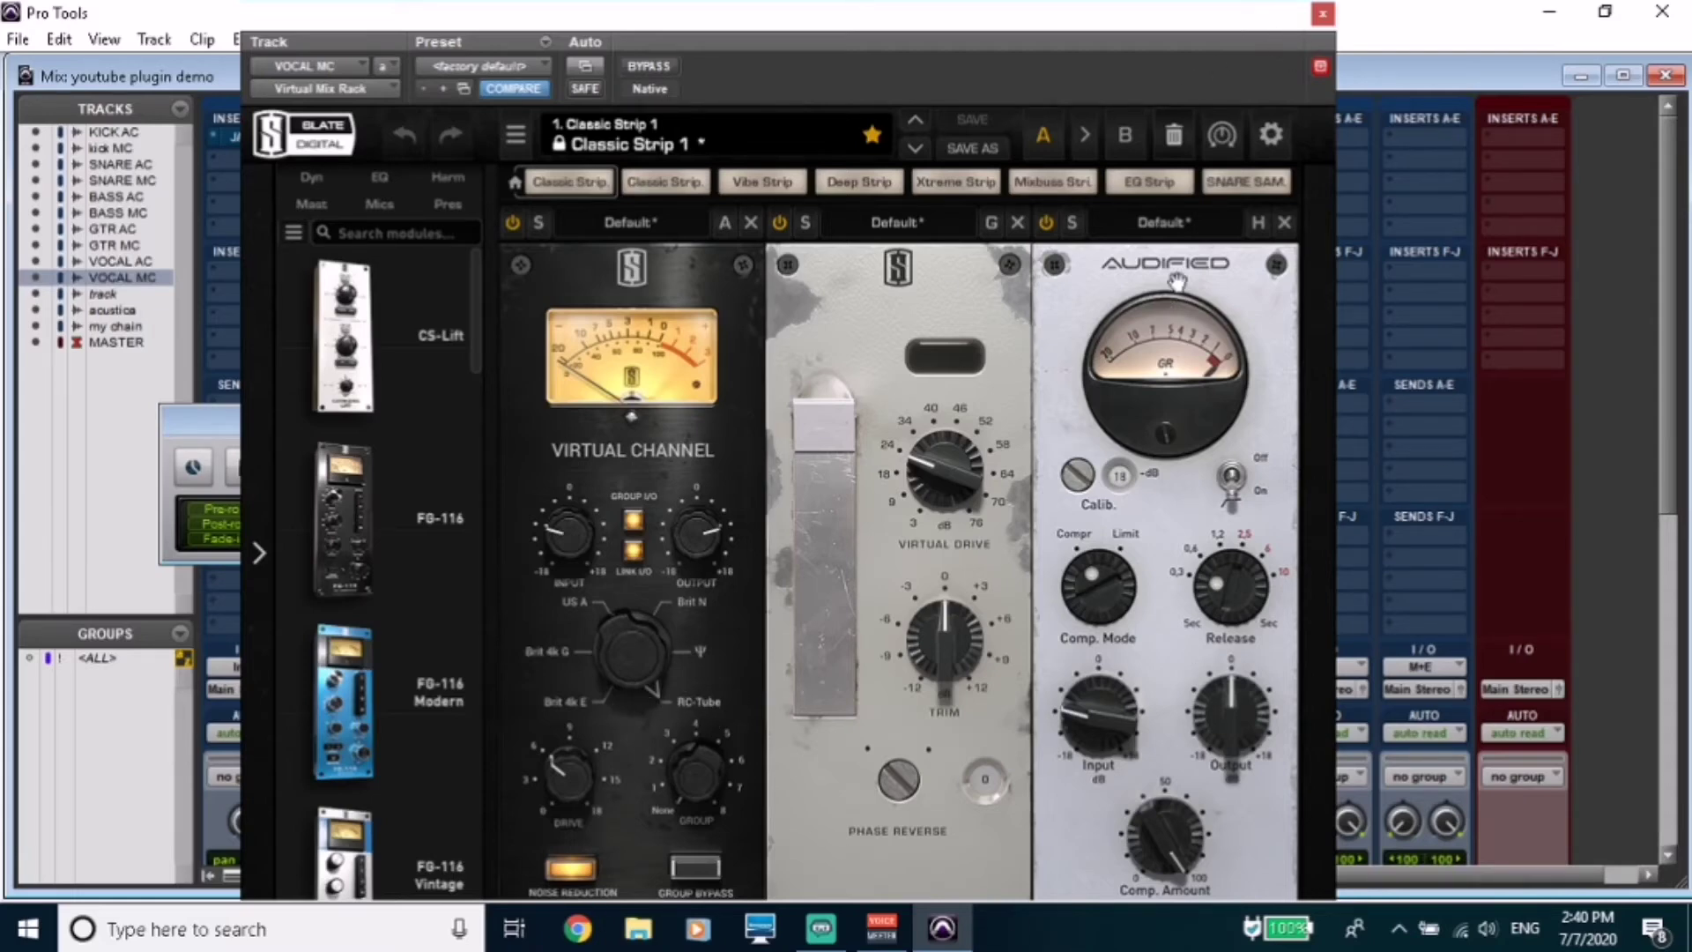
{"action": "left_click", "coordinate": [1323, 15]}
{"action": "left_click", "coordinate": [1134, 158]}
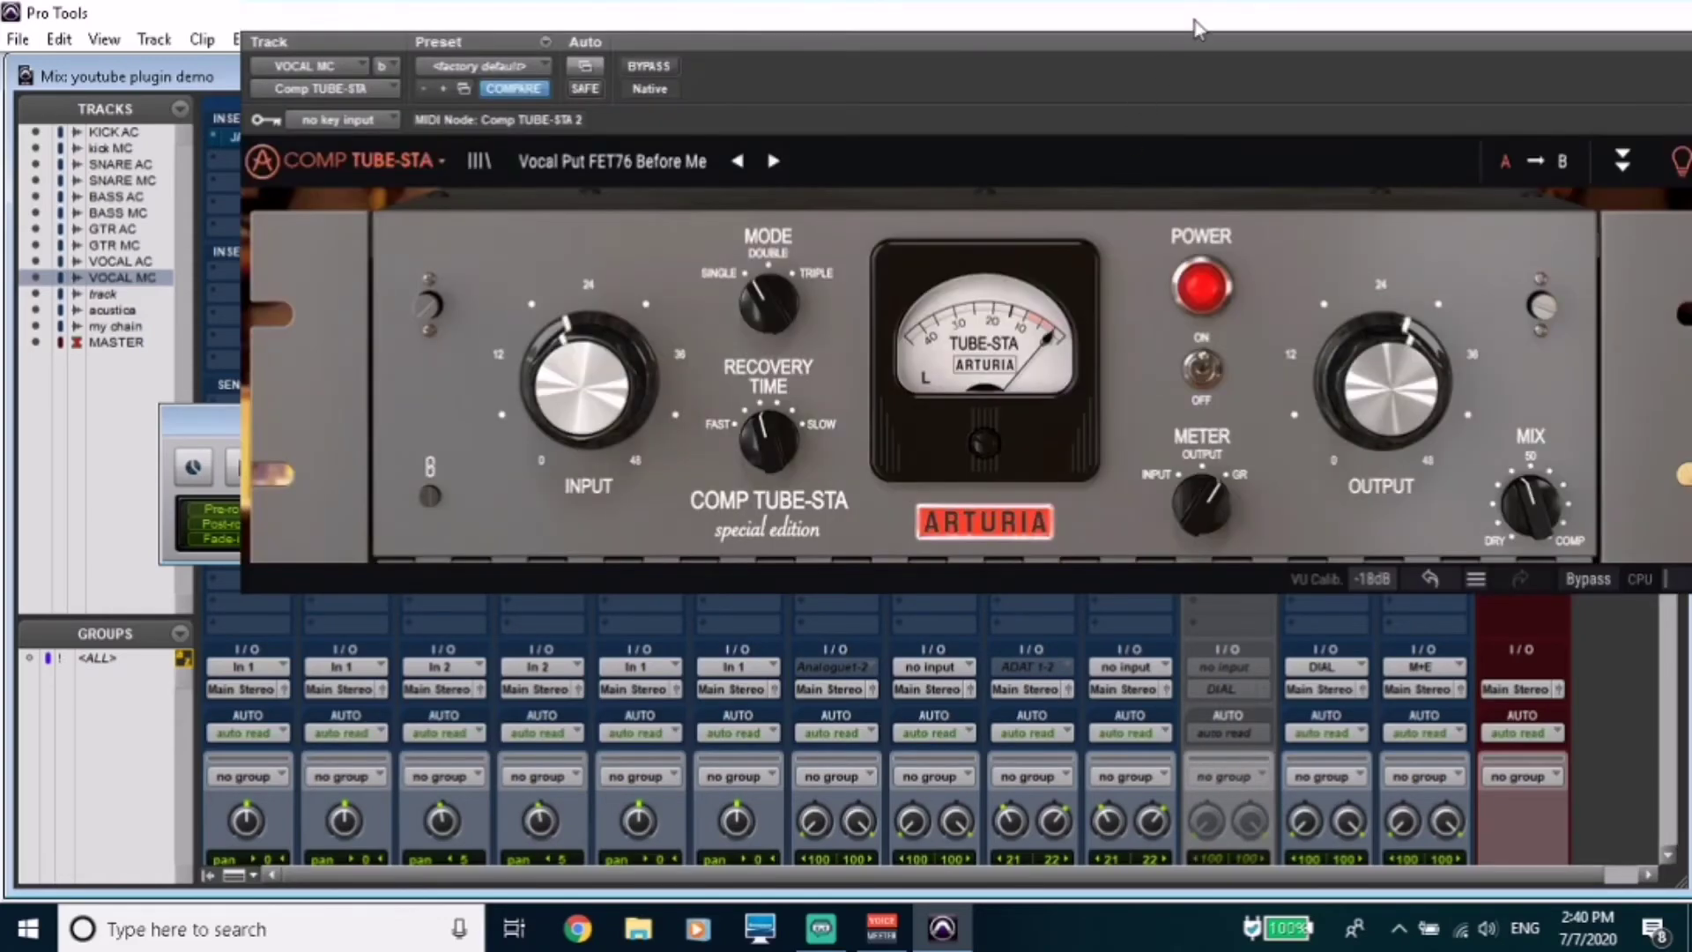
{"action": "left_click_drag", "start_coordinate": [1204, 21], "coordinate": [981, 158]}
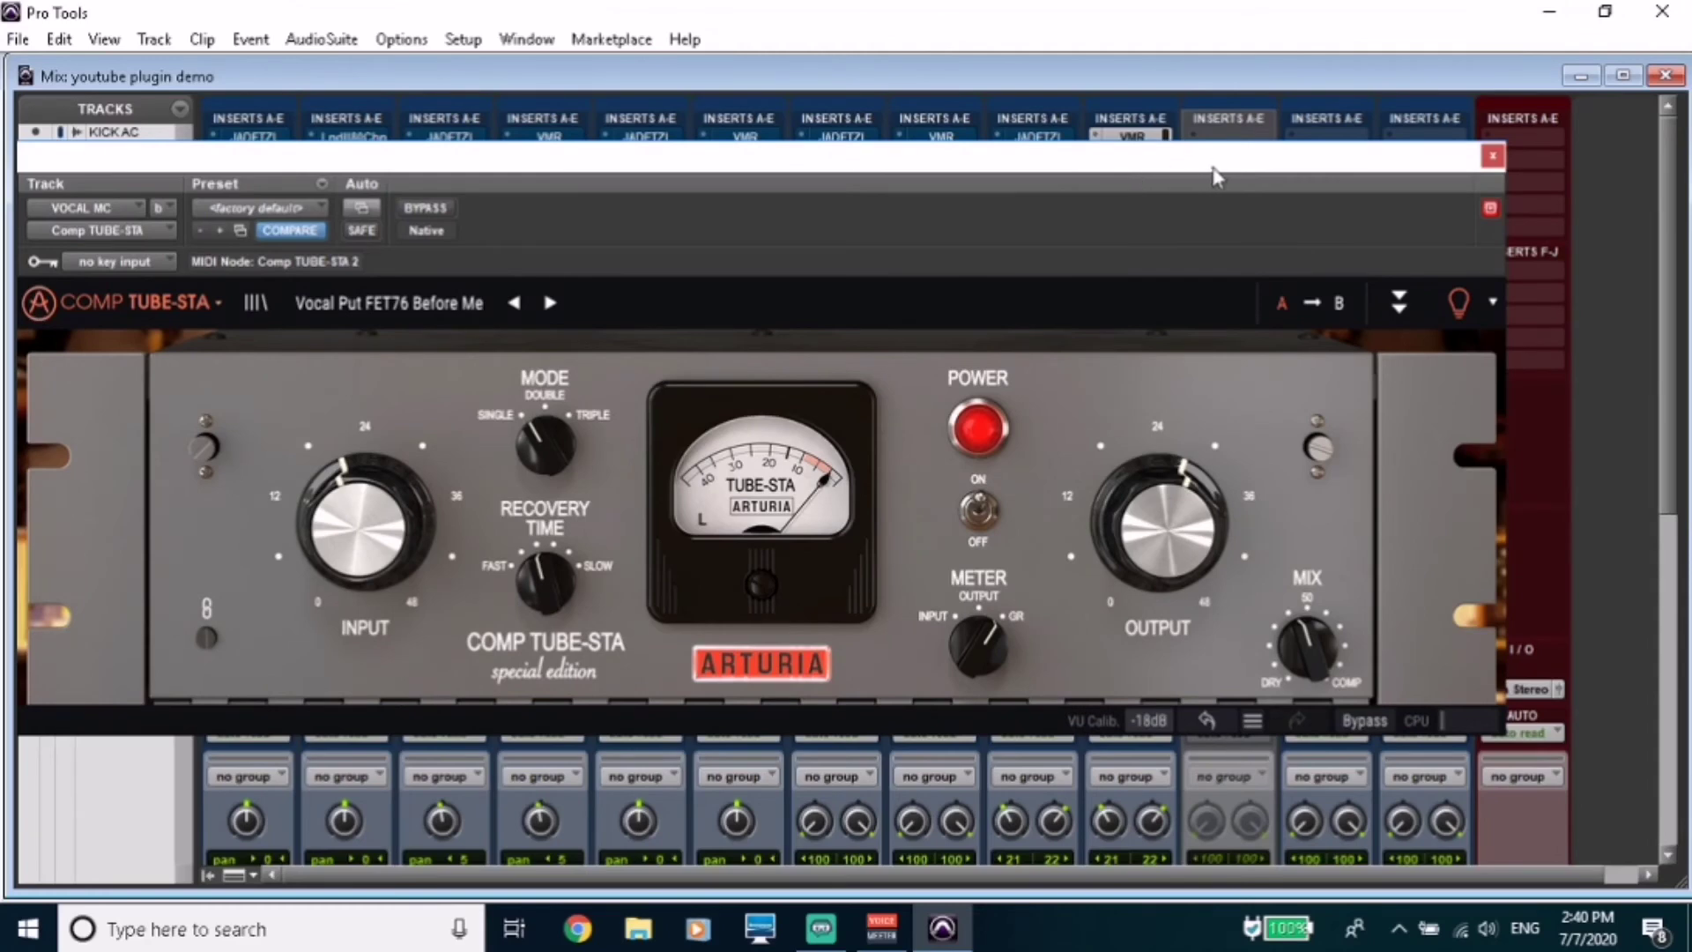
{"action": "left_click", "coordinate": [1493, 158]}
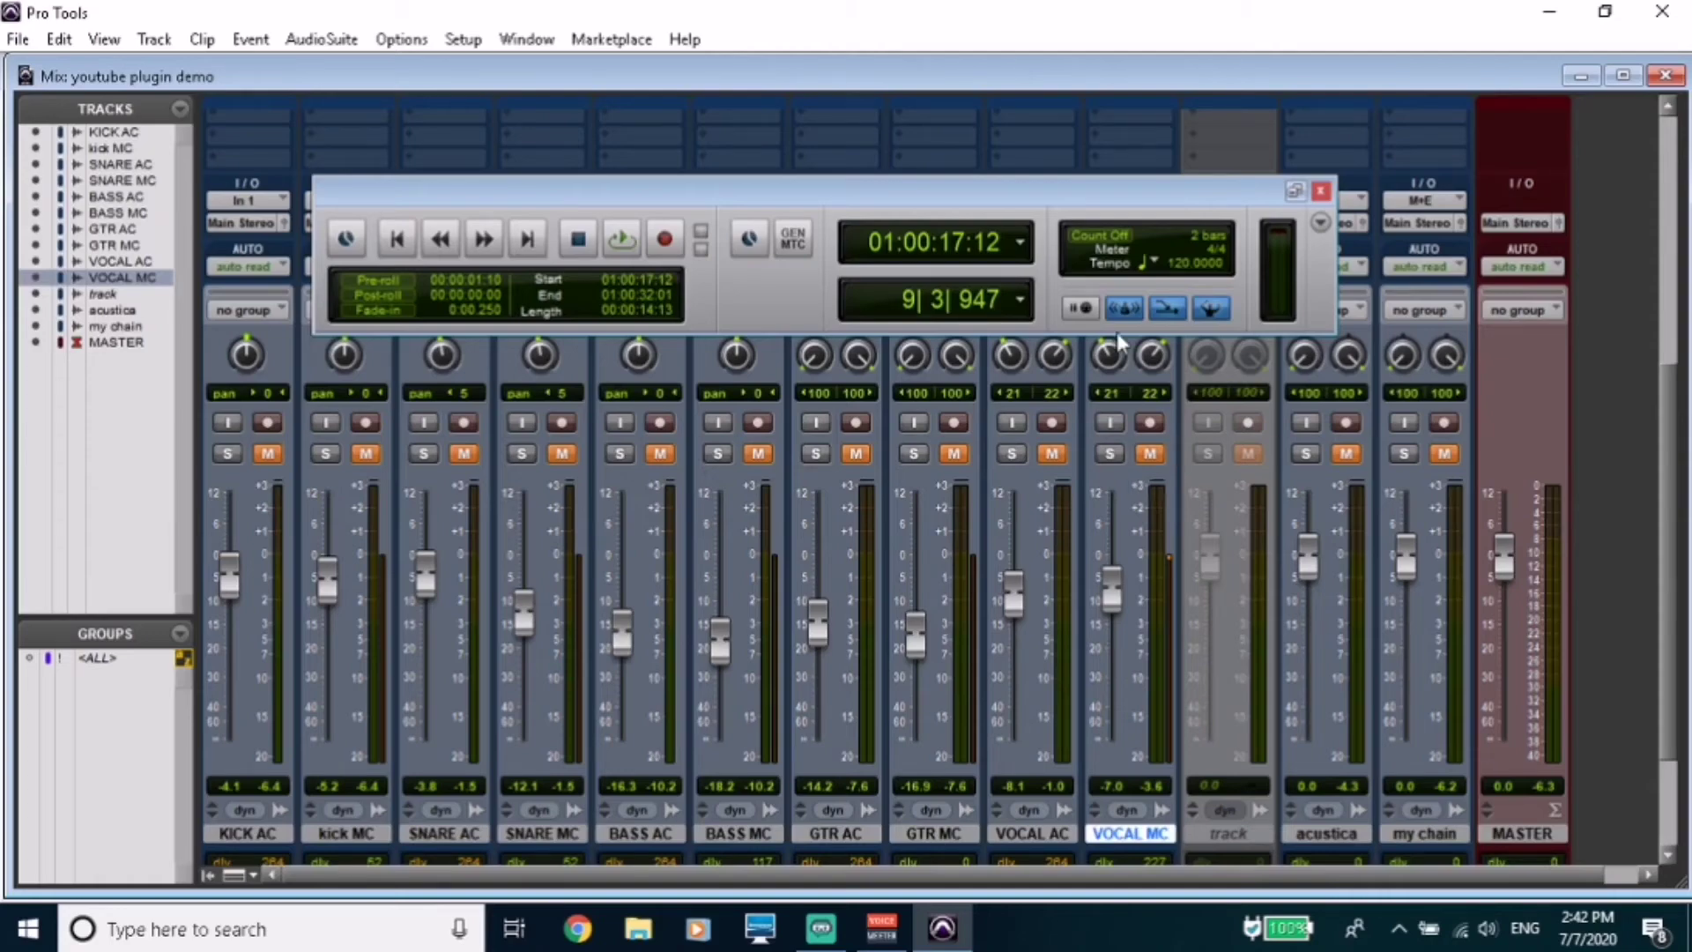
Unmute the acustica mix track and play the loop, stopping playback at the end.
{"action": "scroll", "coordinate": [1668, 534], "scroll_direction": "up", "scroll_amount": 5}
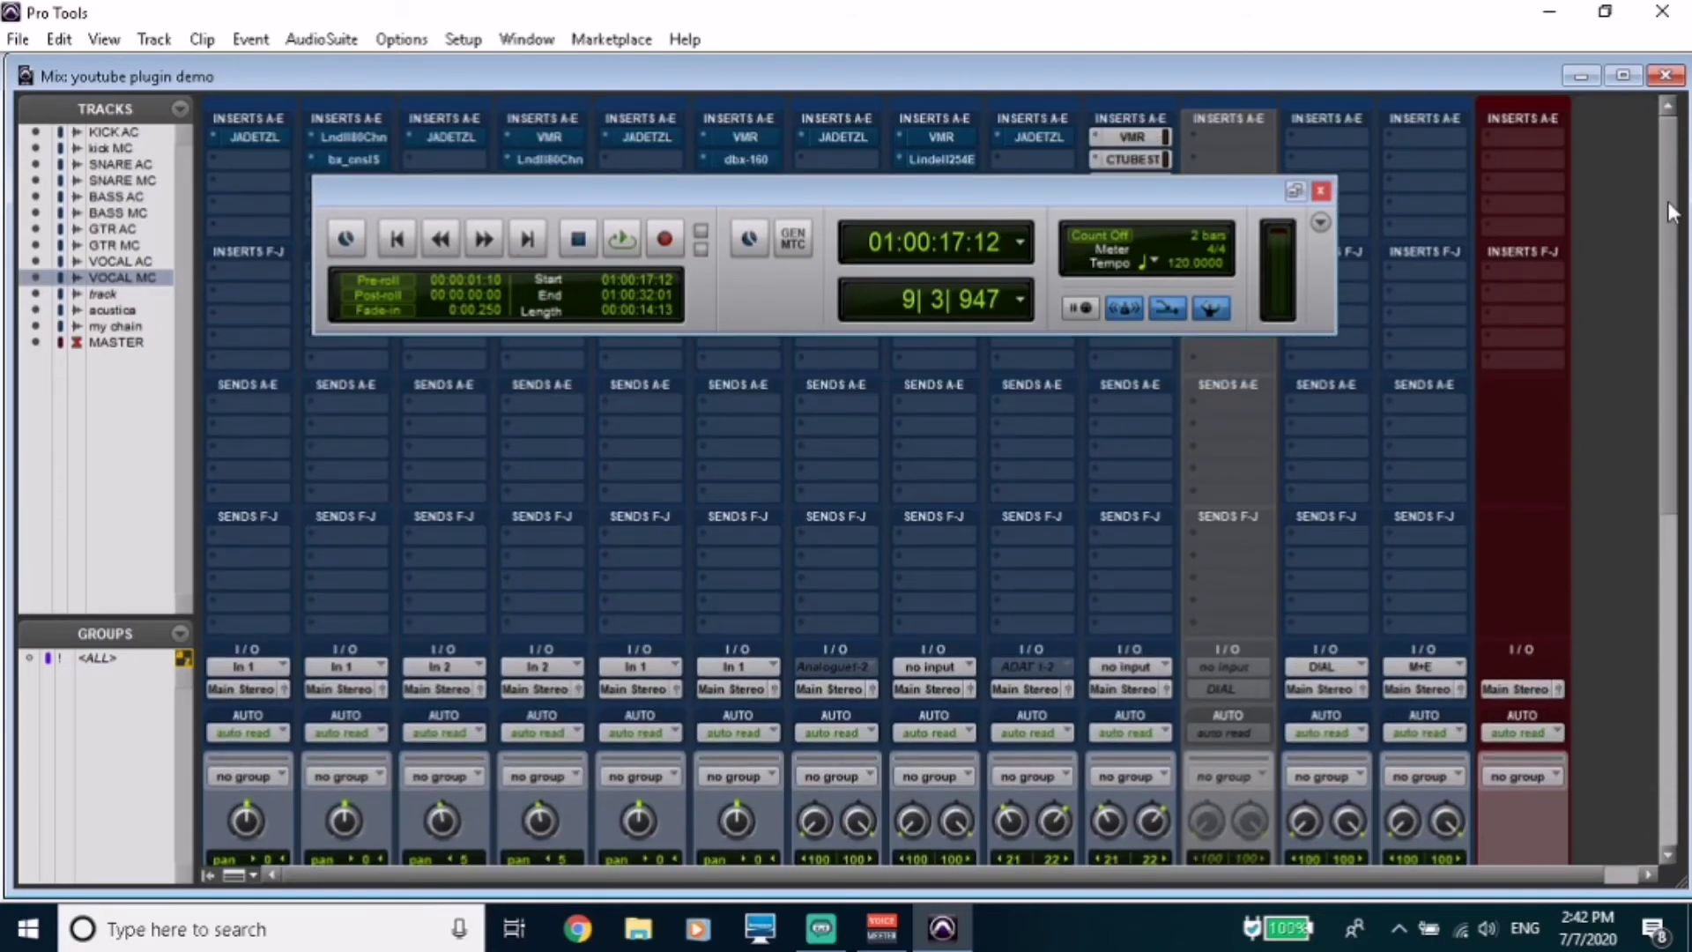
{"action": "left_click_drag", "start_coordinate": [1018, 328], "coordinate": [1018, 328]}
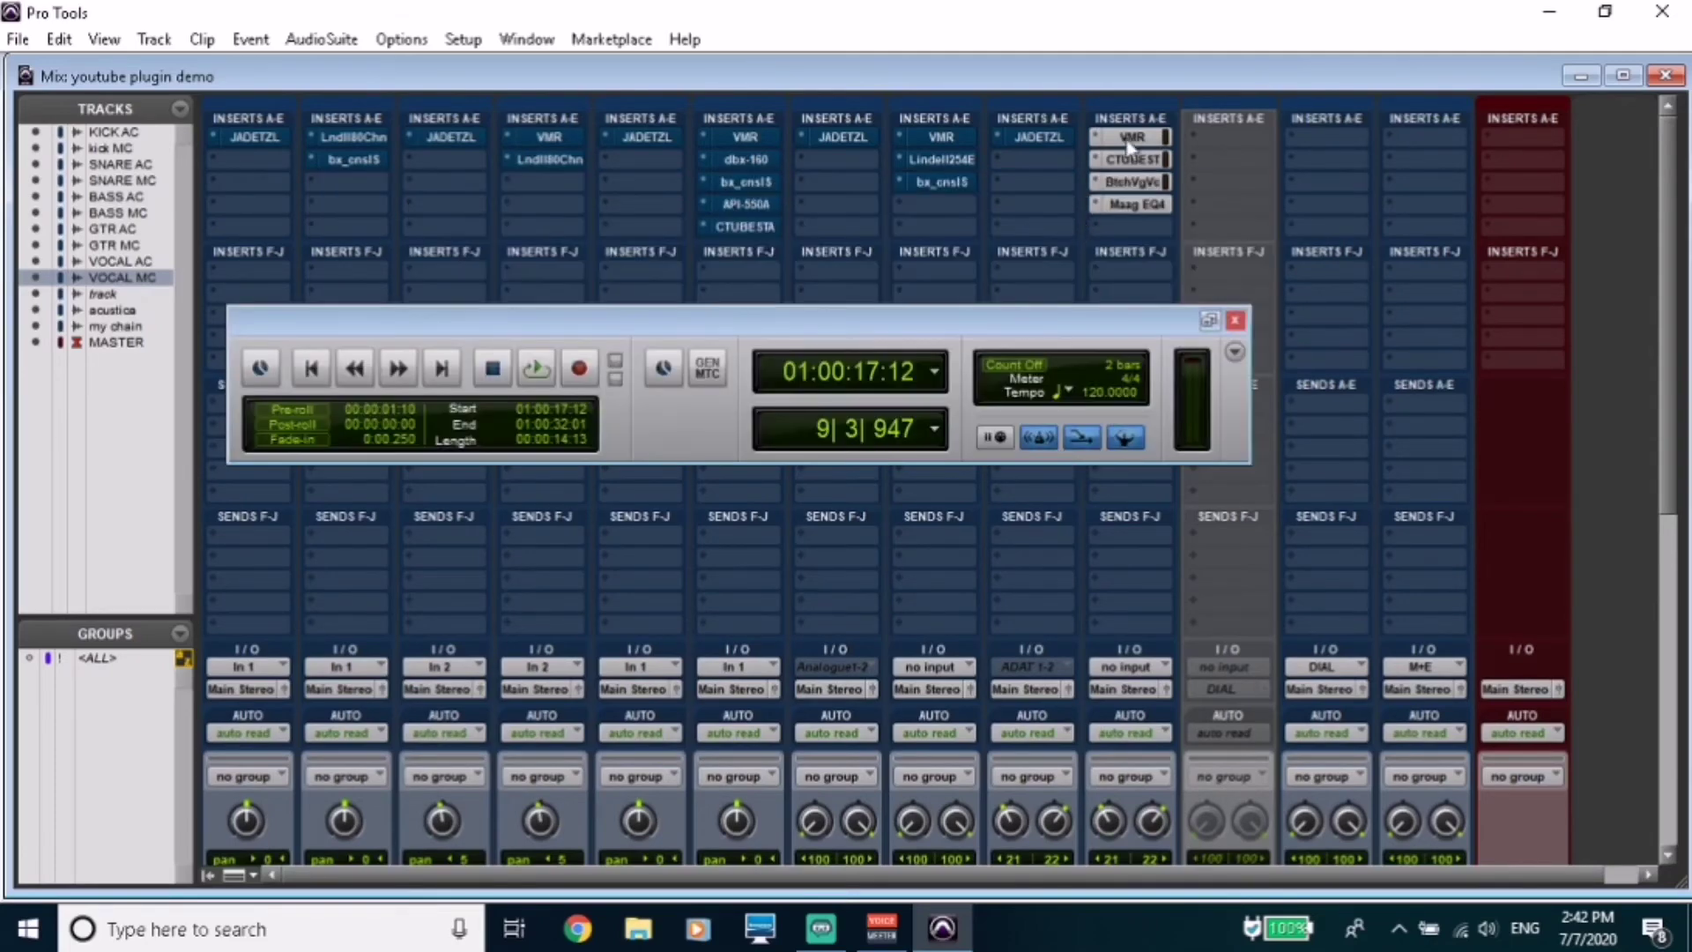
{"action": "left_click_drag", "start_coordinate": [1668, 421], "coordinate": [1235, 596]}
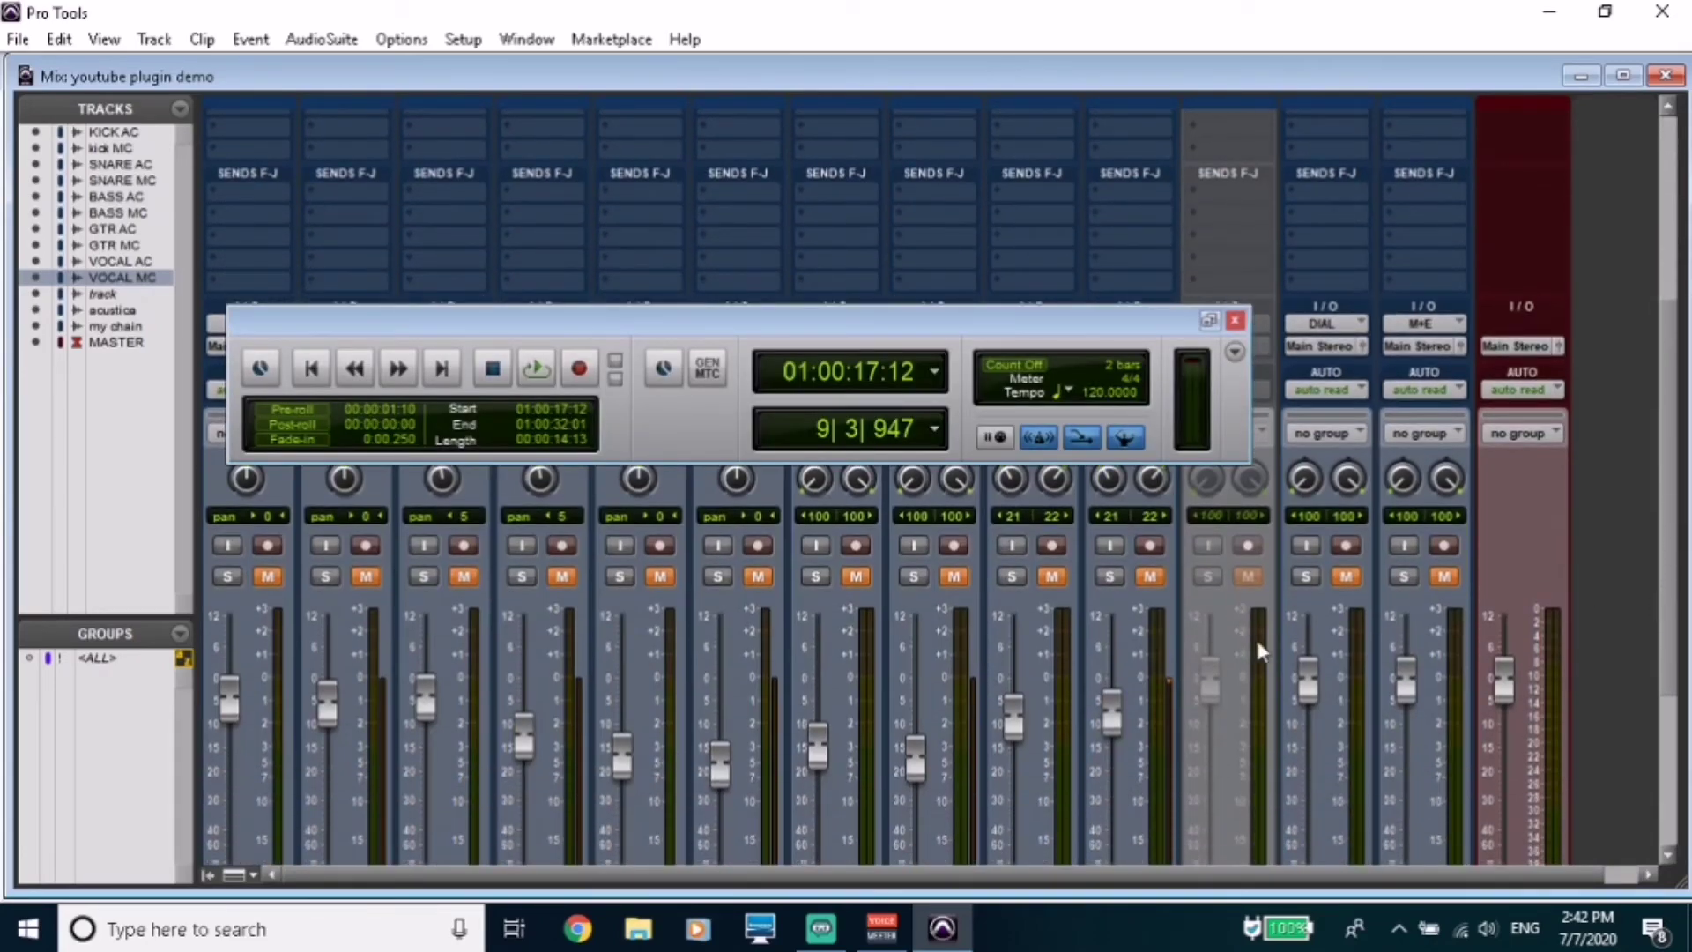
{"action": "scroll", "coordinate": [1247, 651], "scroll_direction": "up", "scroll_amount": 5}
{"action": "scroll", "coordinate": [1642, 607], "scroll_direction": "down", "scroll_amount": 6}
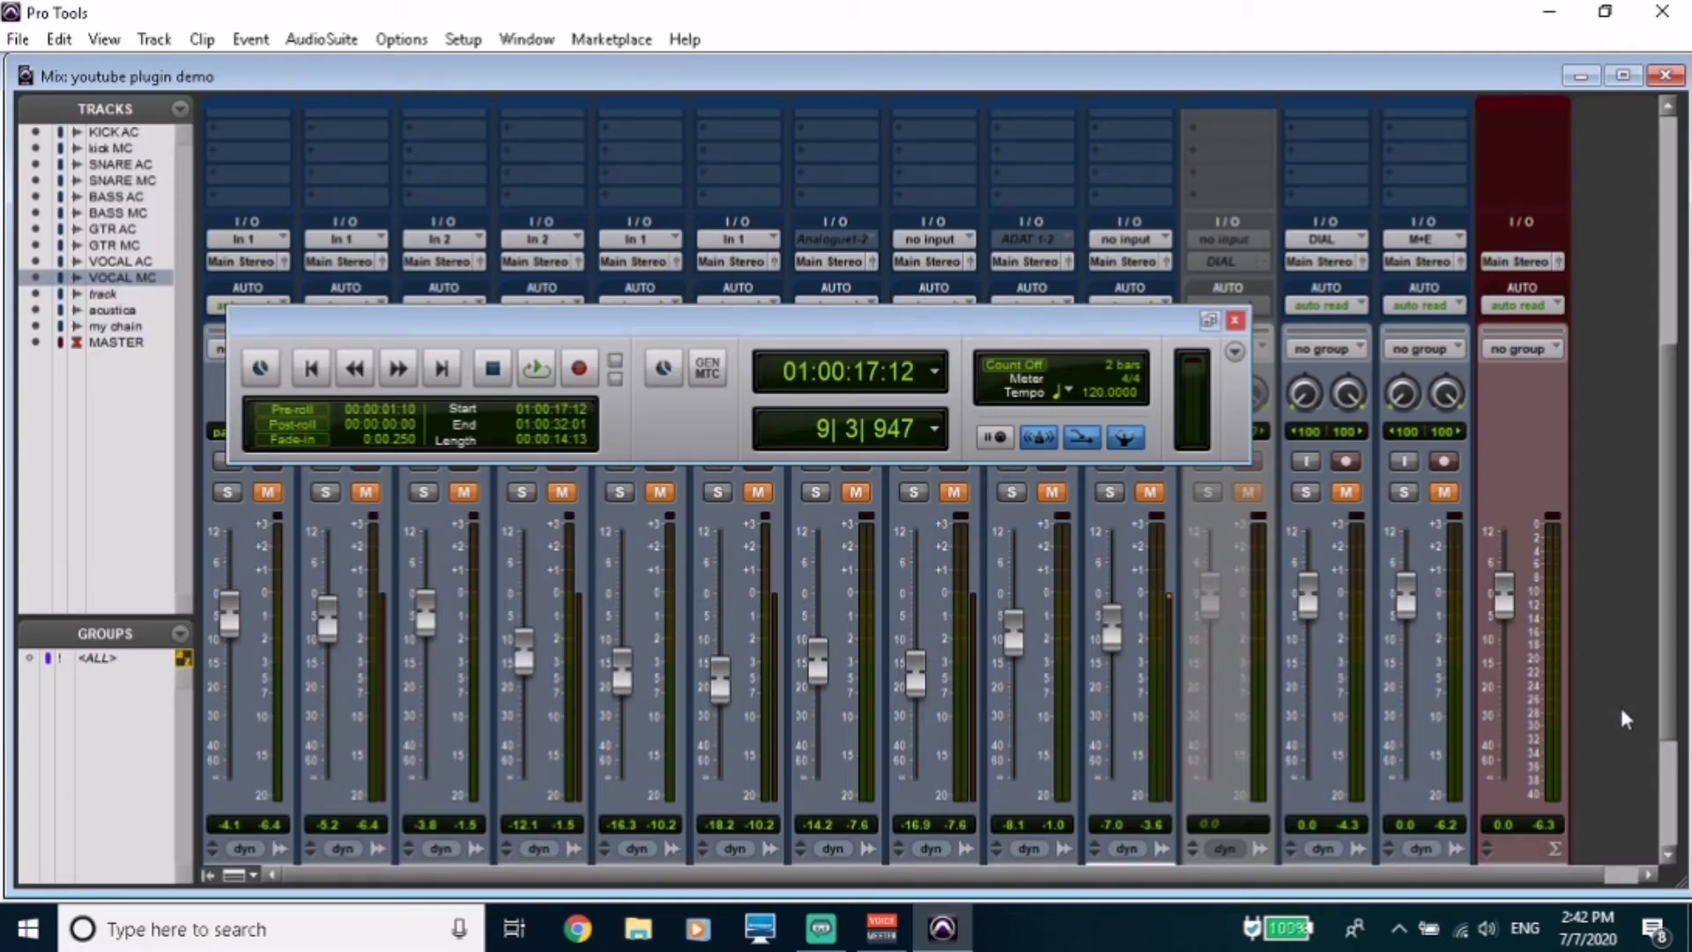
{"action": "left_click", "coordinate": [1348, 494]}
{"action": "key", "text": "space"}
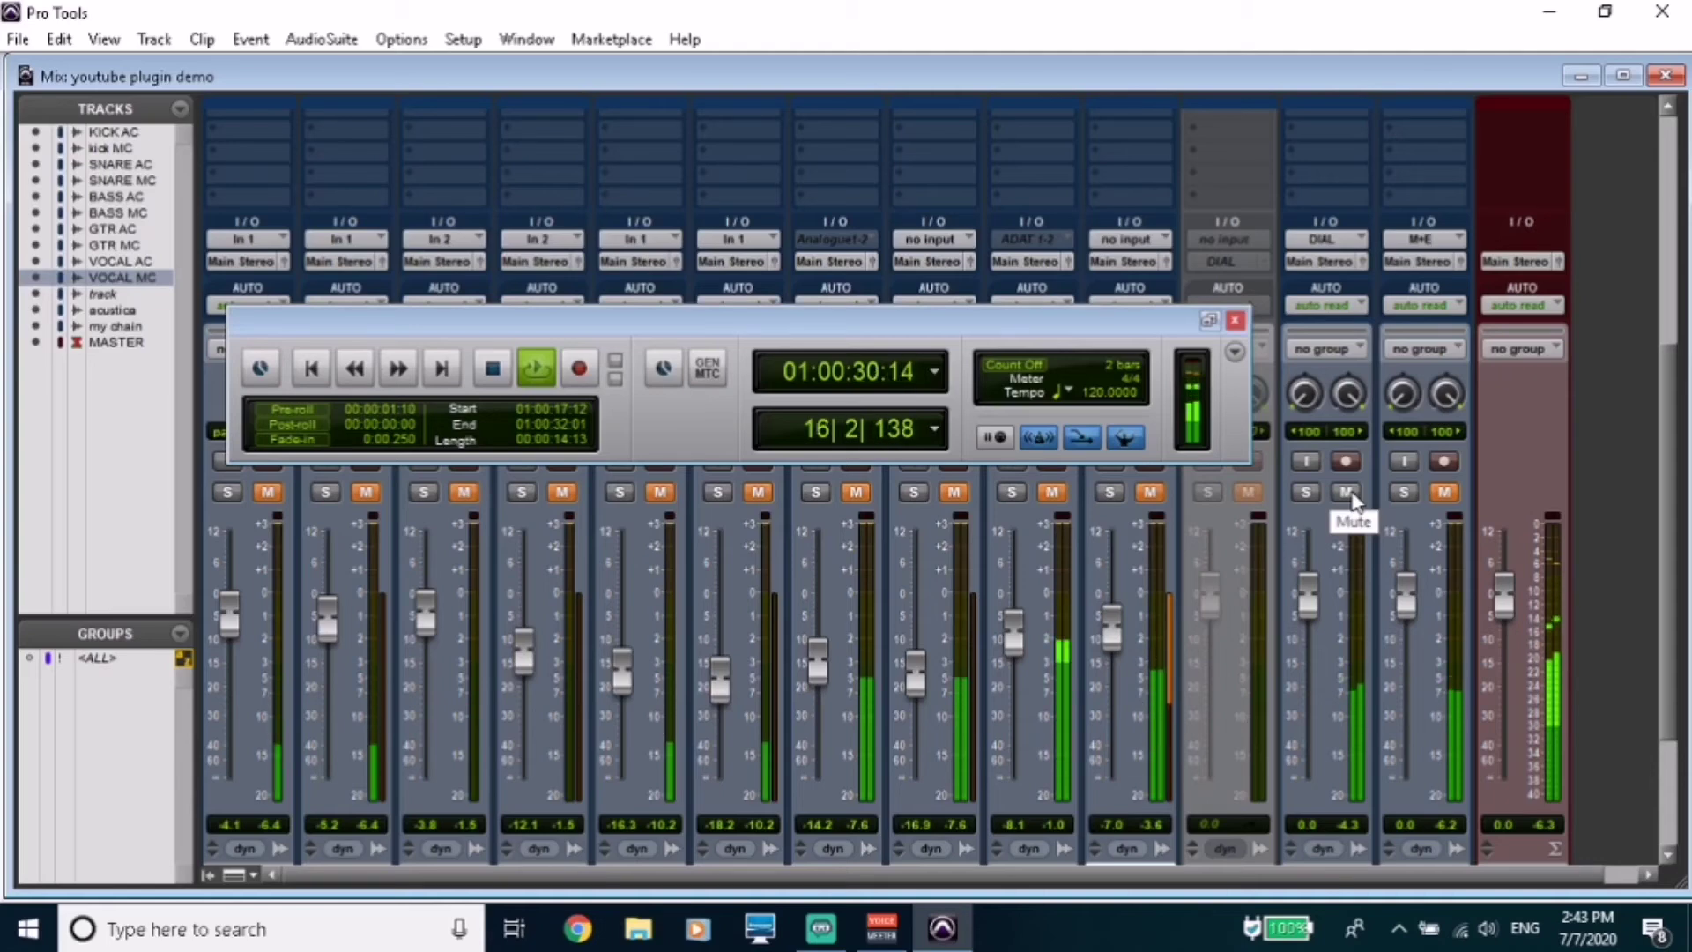
{"action": "key", "text": "space"}
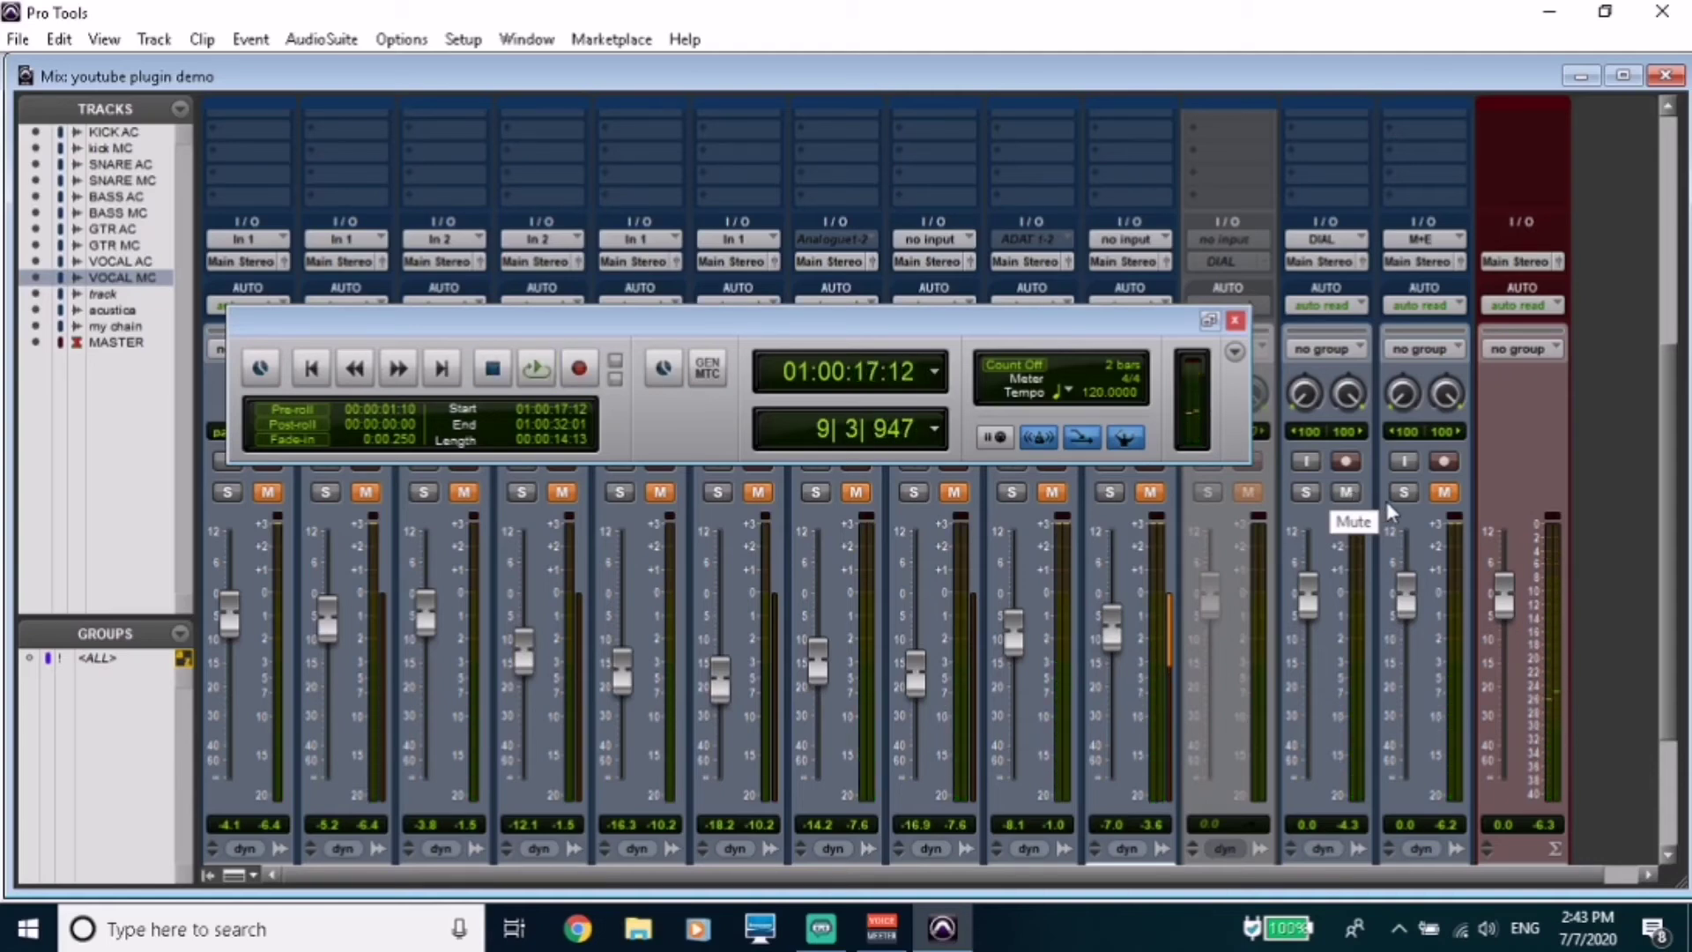
Mute acustica, unmute my chain and play the loop, stopping playback at the end.
{"action": "left_click", "coordinate": [1340, 496]}
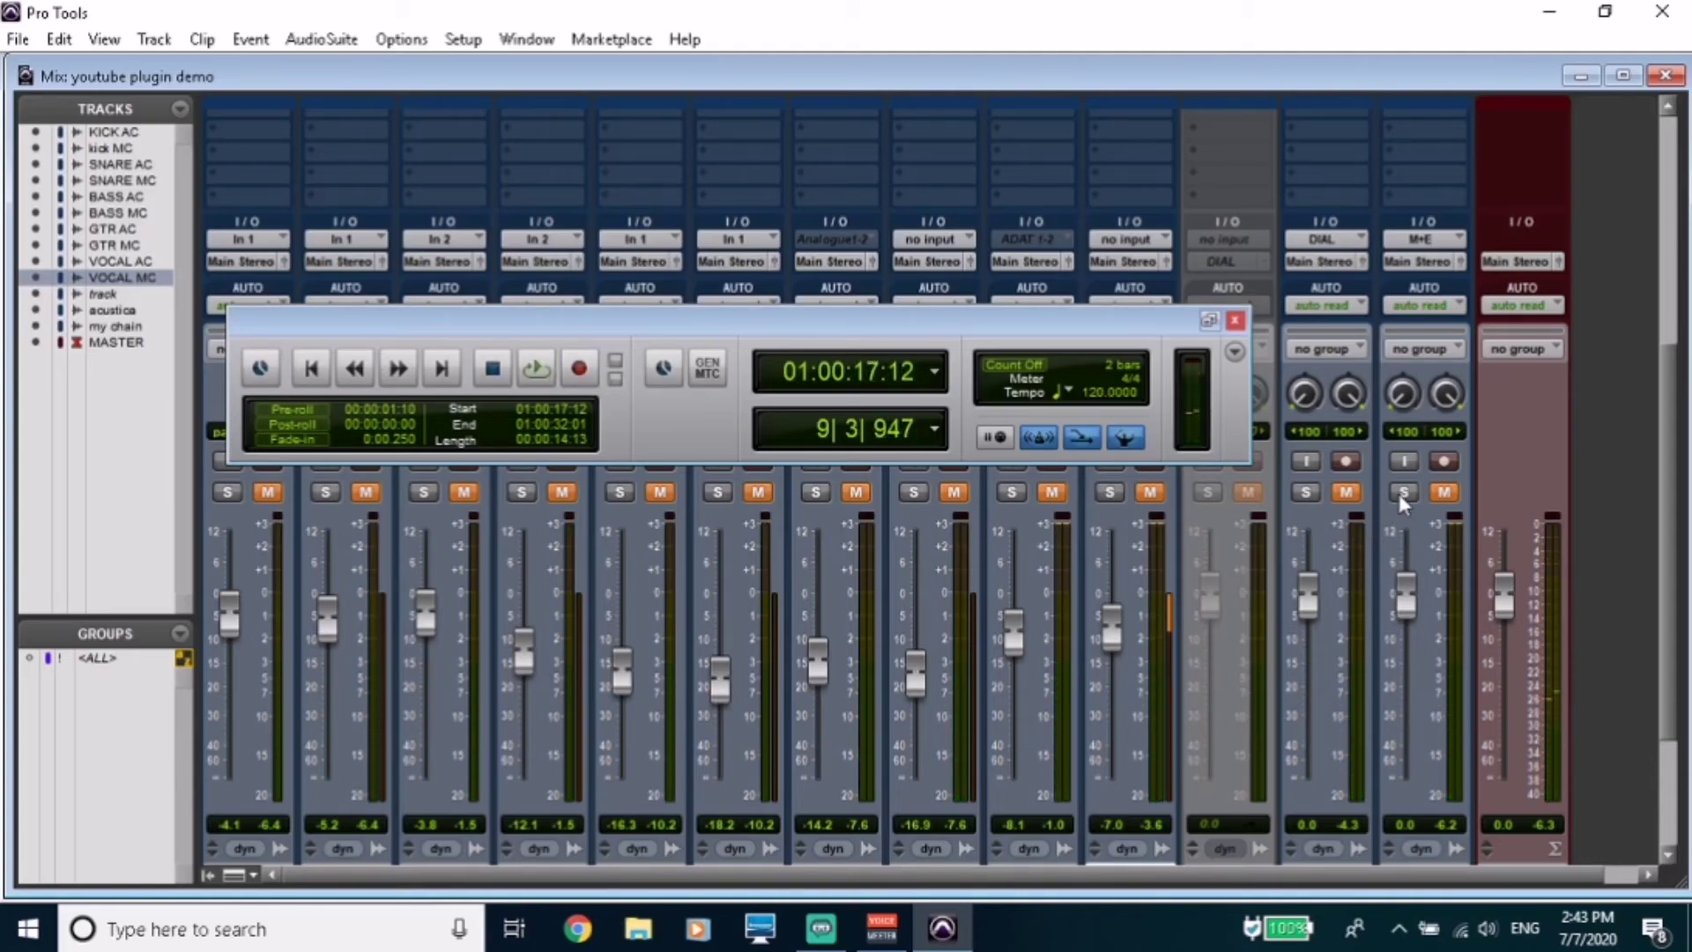
{"action": "left_click", "coordinate": [1442, 494]}
{"action": "key", "text": "space"}
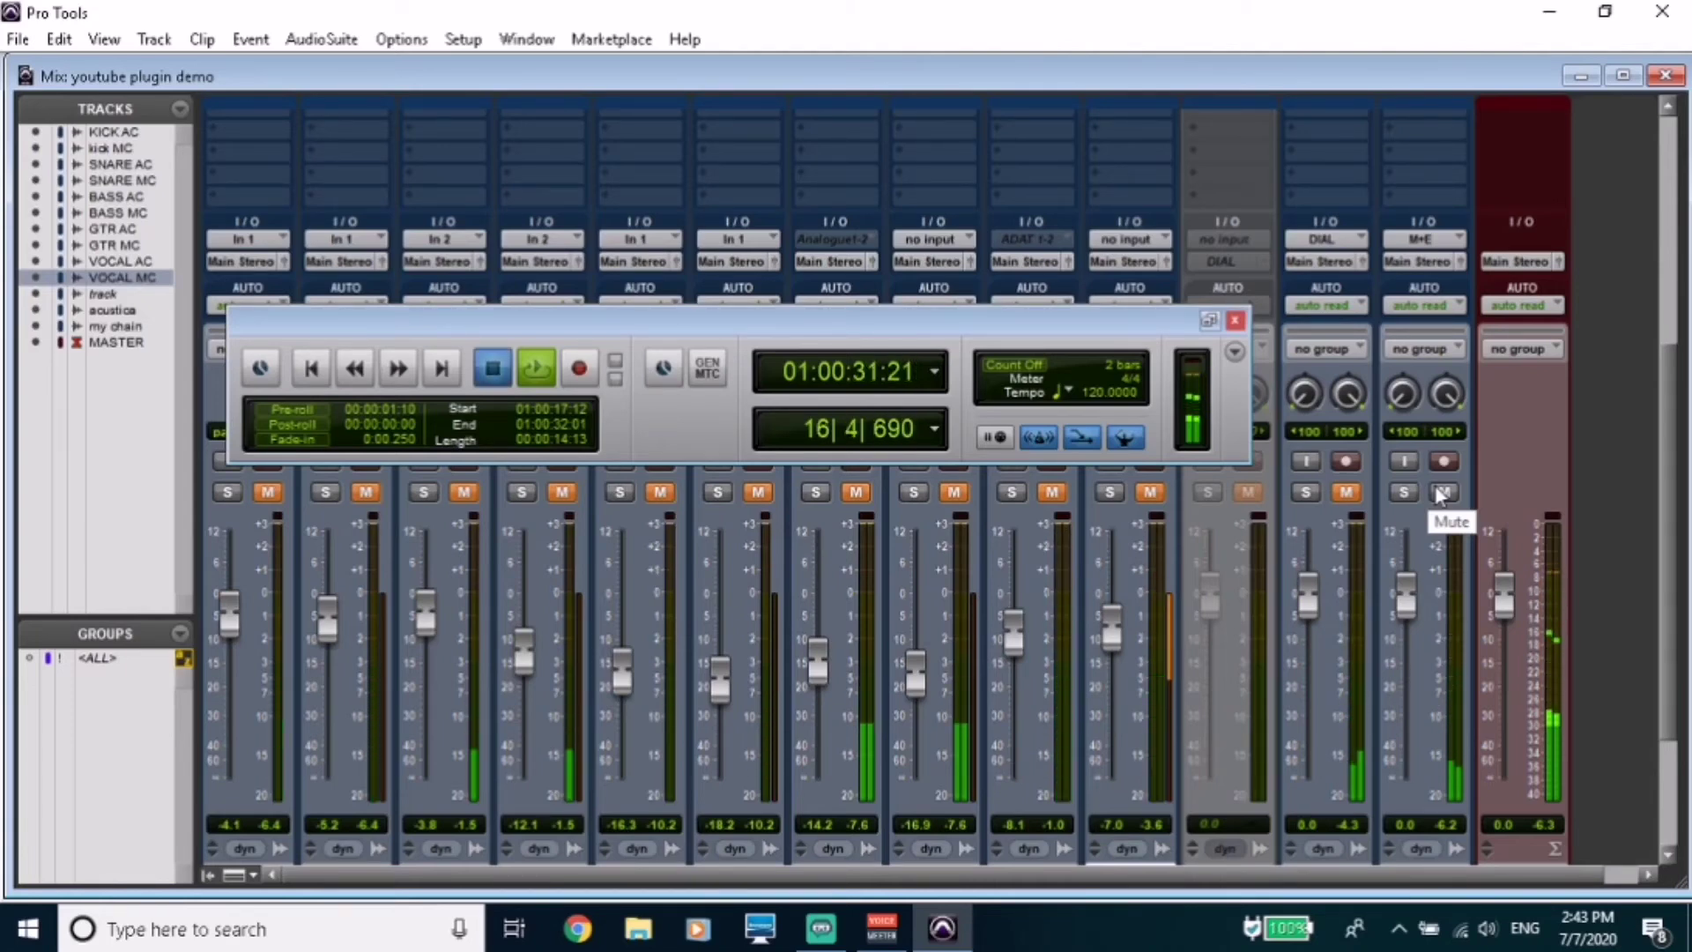
{"action": "key", "text": "space"}
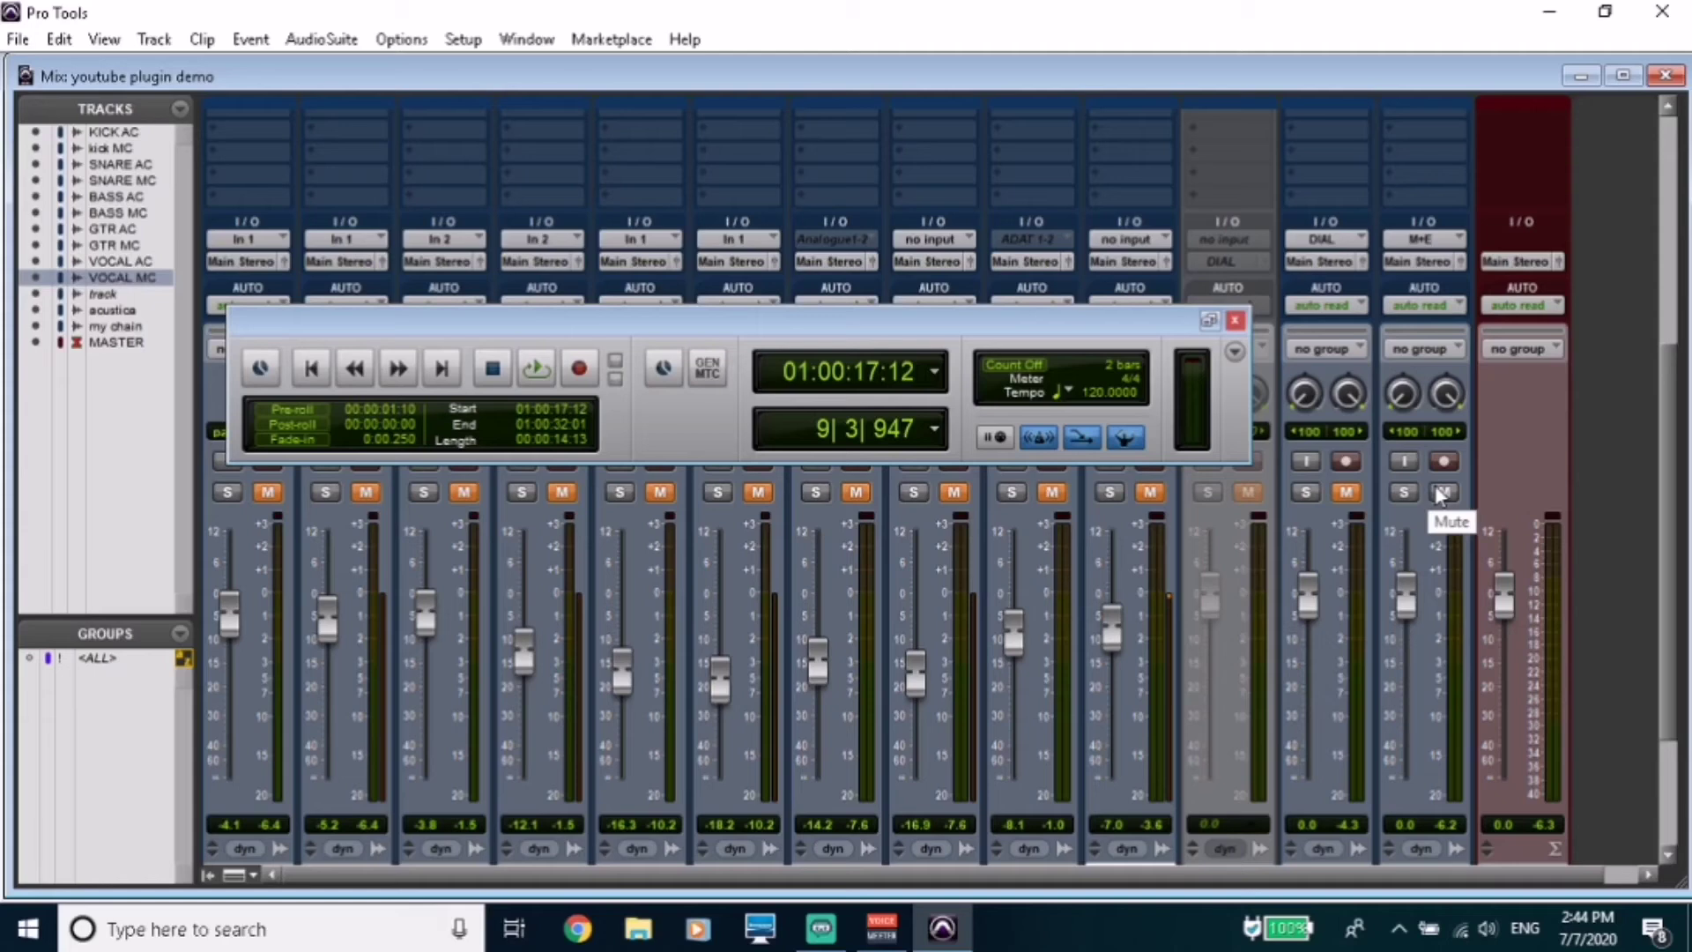
Play the loop and alternate repeatedly between the my chain and acustica mixes by swapping their mutes, ending on my chain.
{"action": "key", "text": "space"}
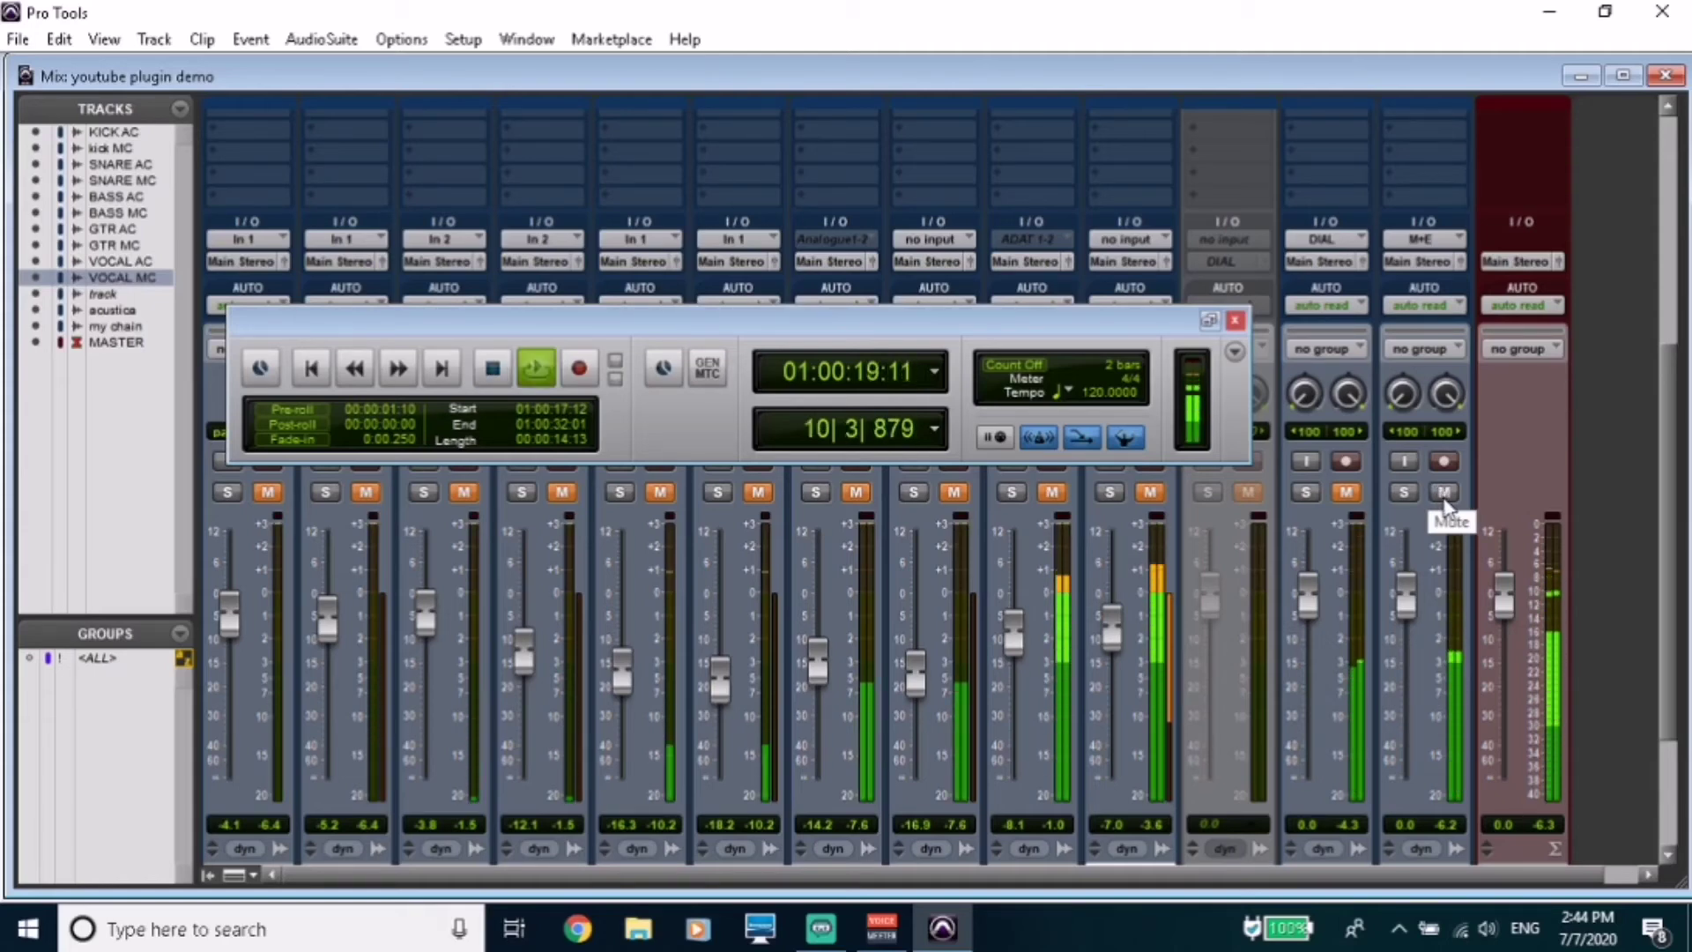
{"action": "left_click", "coordinate": [1443, 497]}
{"action": "left_click", "coordinate": [1356, 493]}
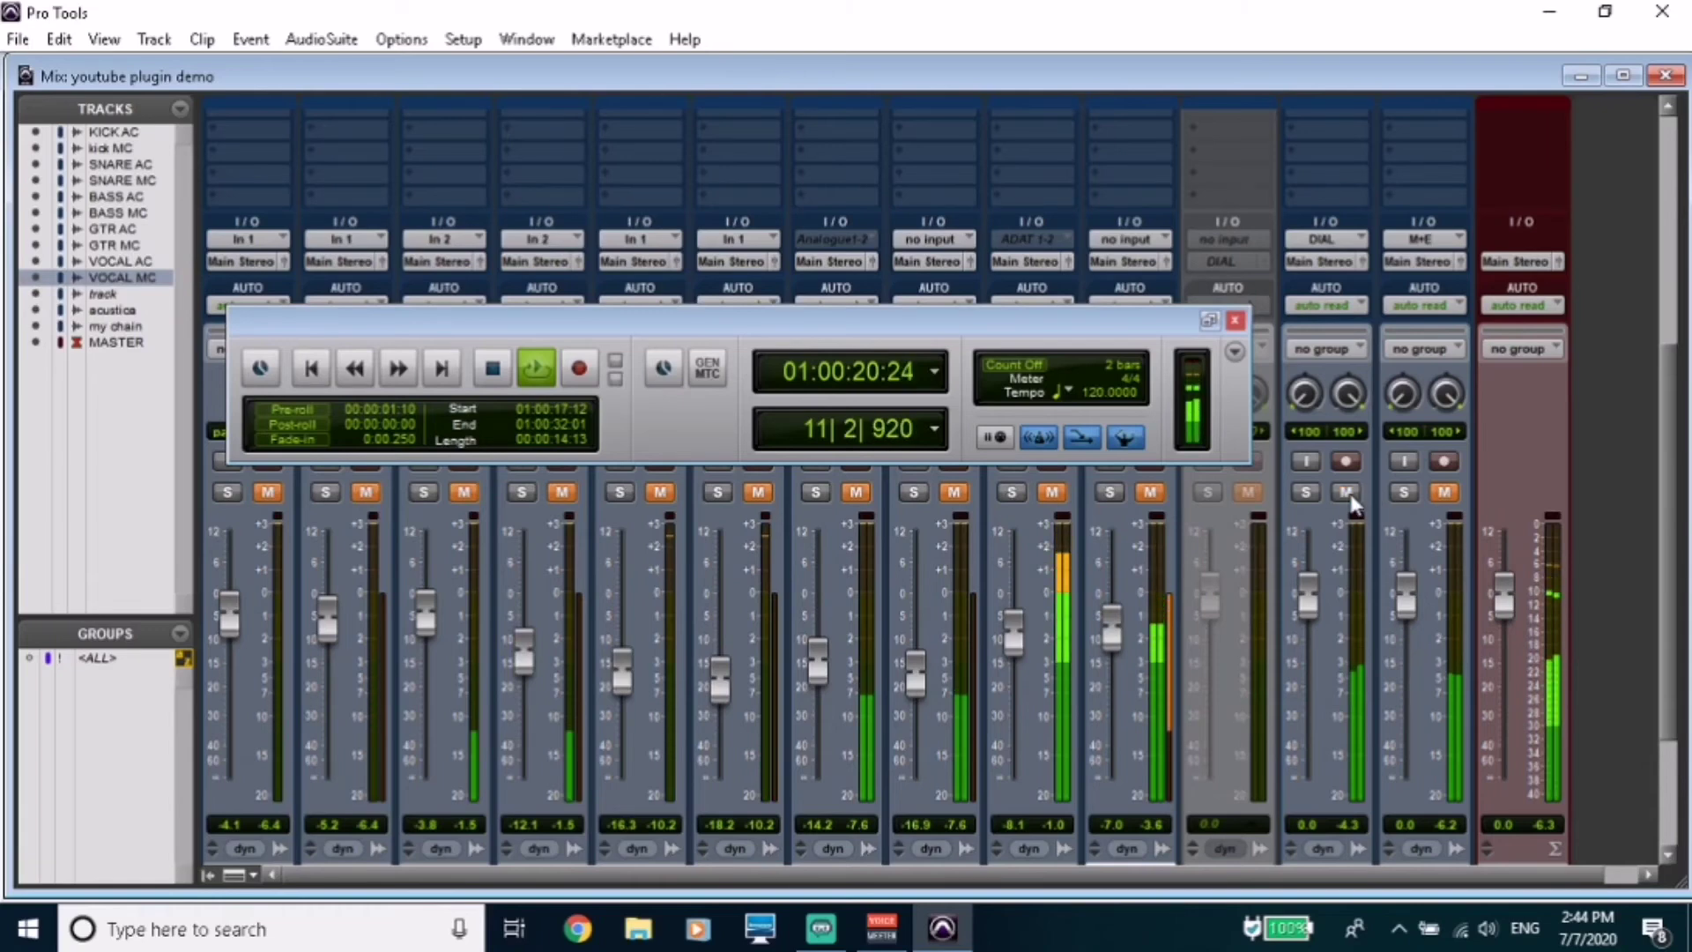
{"action": "left_click", "coordinate": [1348, 494]}
{"action": "left_click", "coordinate": [1442, 496]}
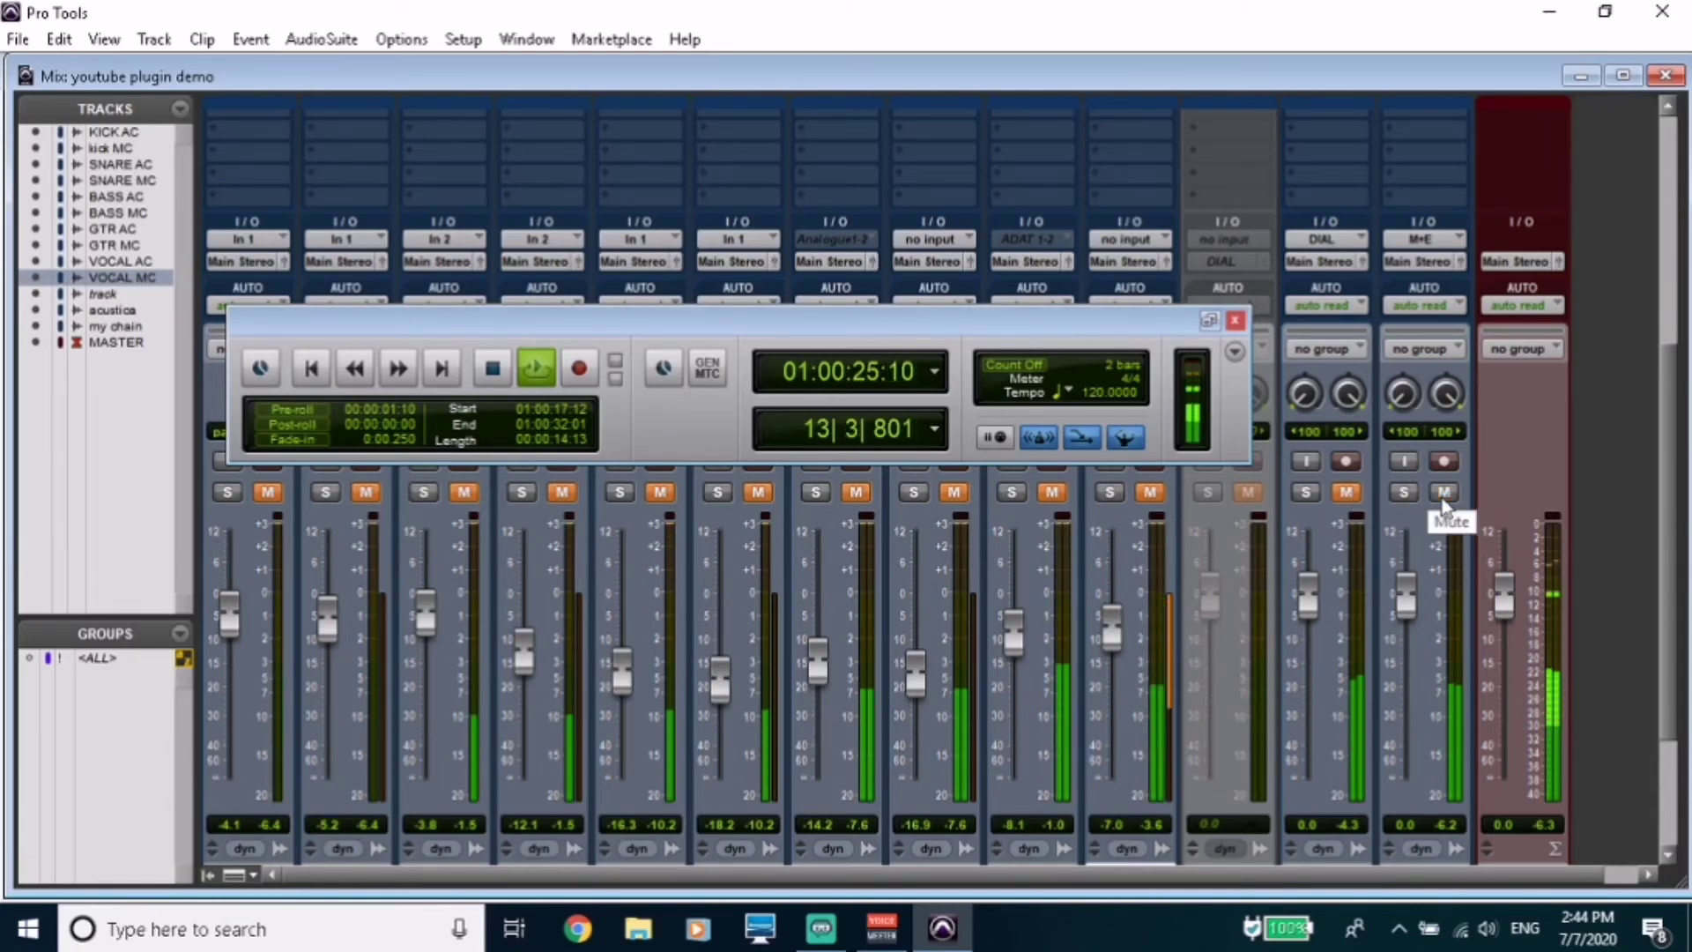
{"action": "left_click", "coordinate": [1444, 494]}
{"action": "left_click", "coordinate": [1348, 493]}
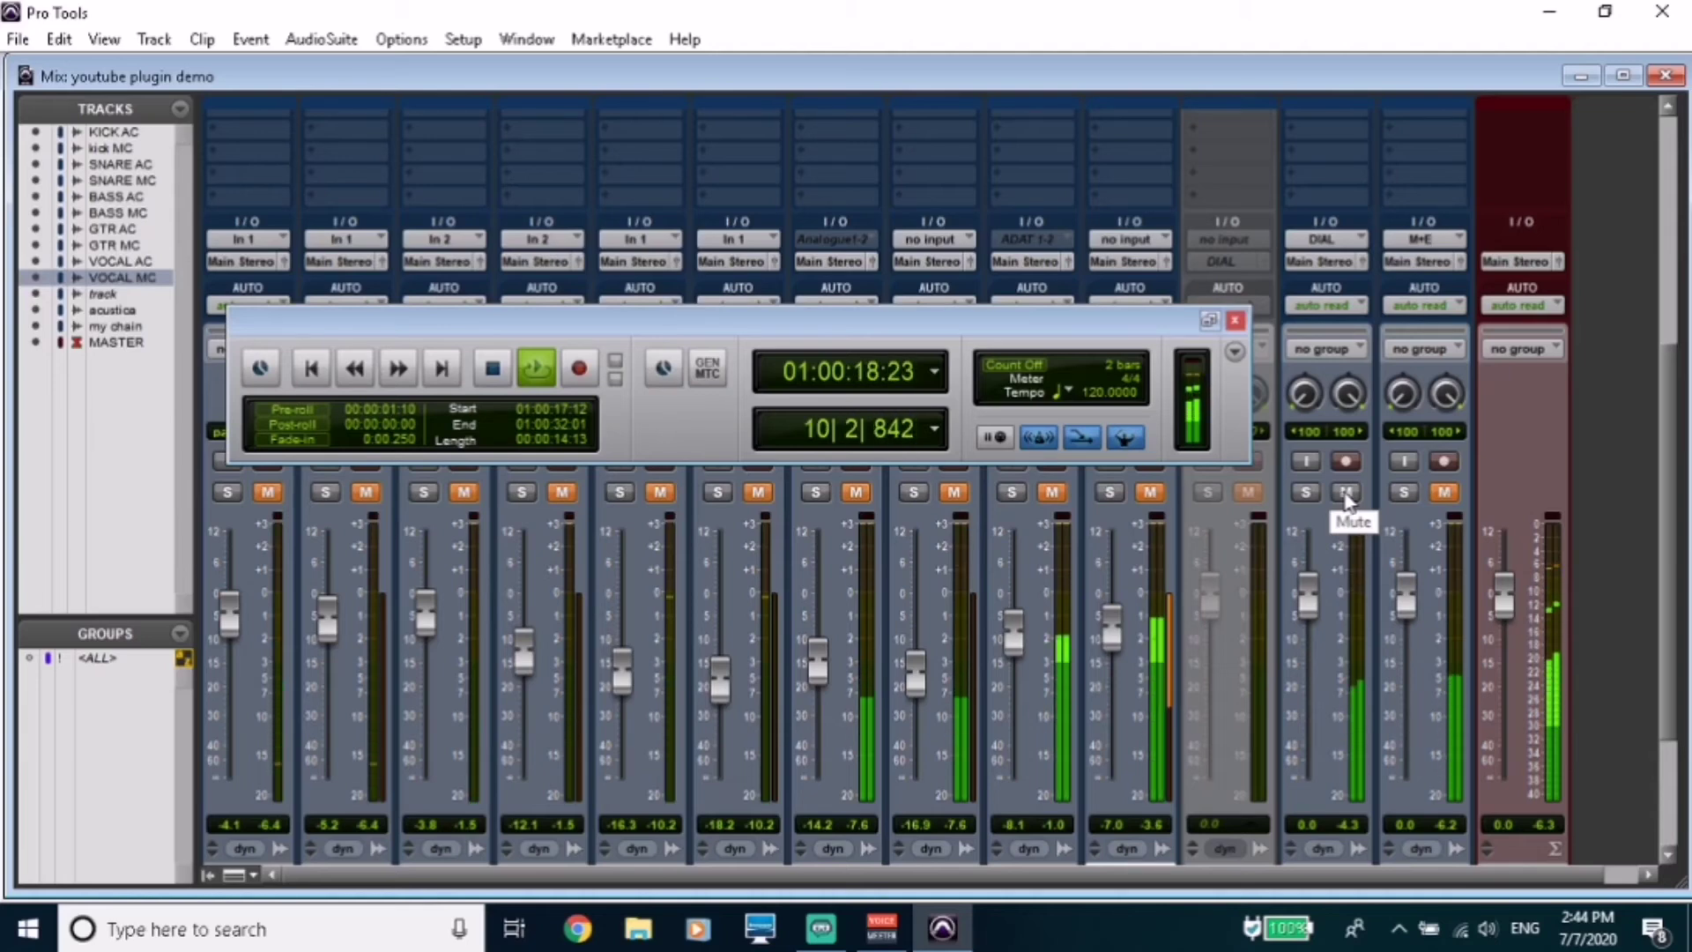
{"action": "left_click", "coordinate": [1346, 494]}
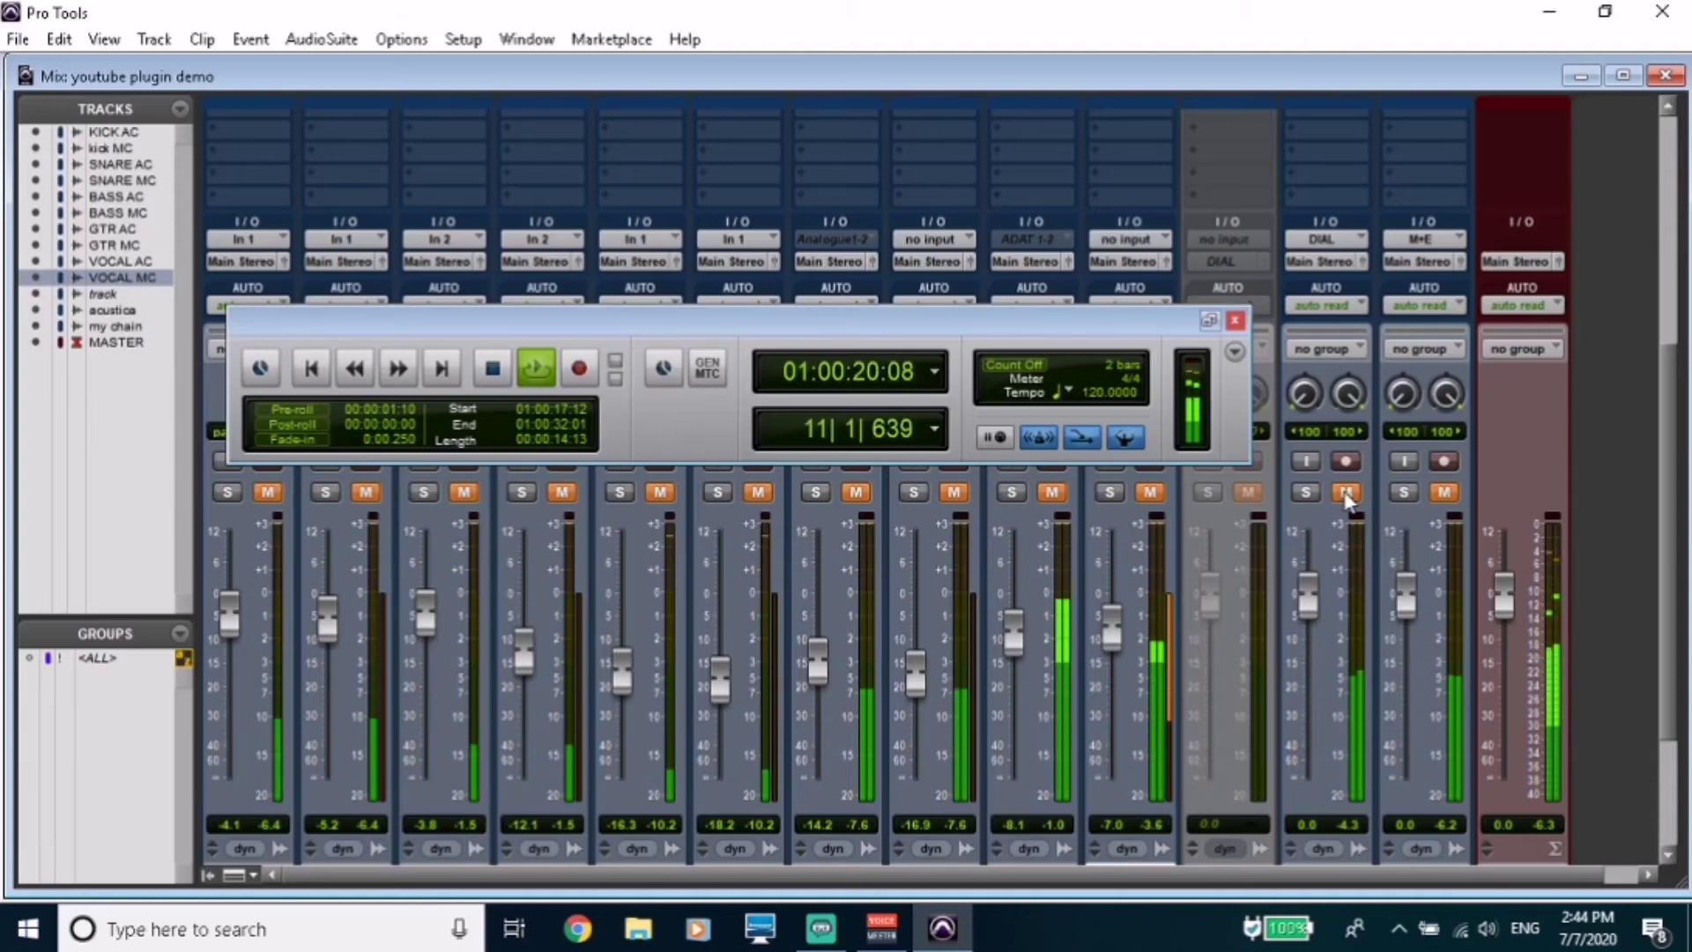
{"action": "left_click", "coordinate": [1437, 495]}
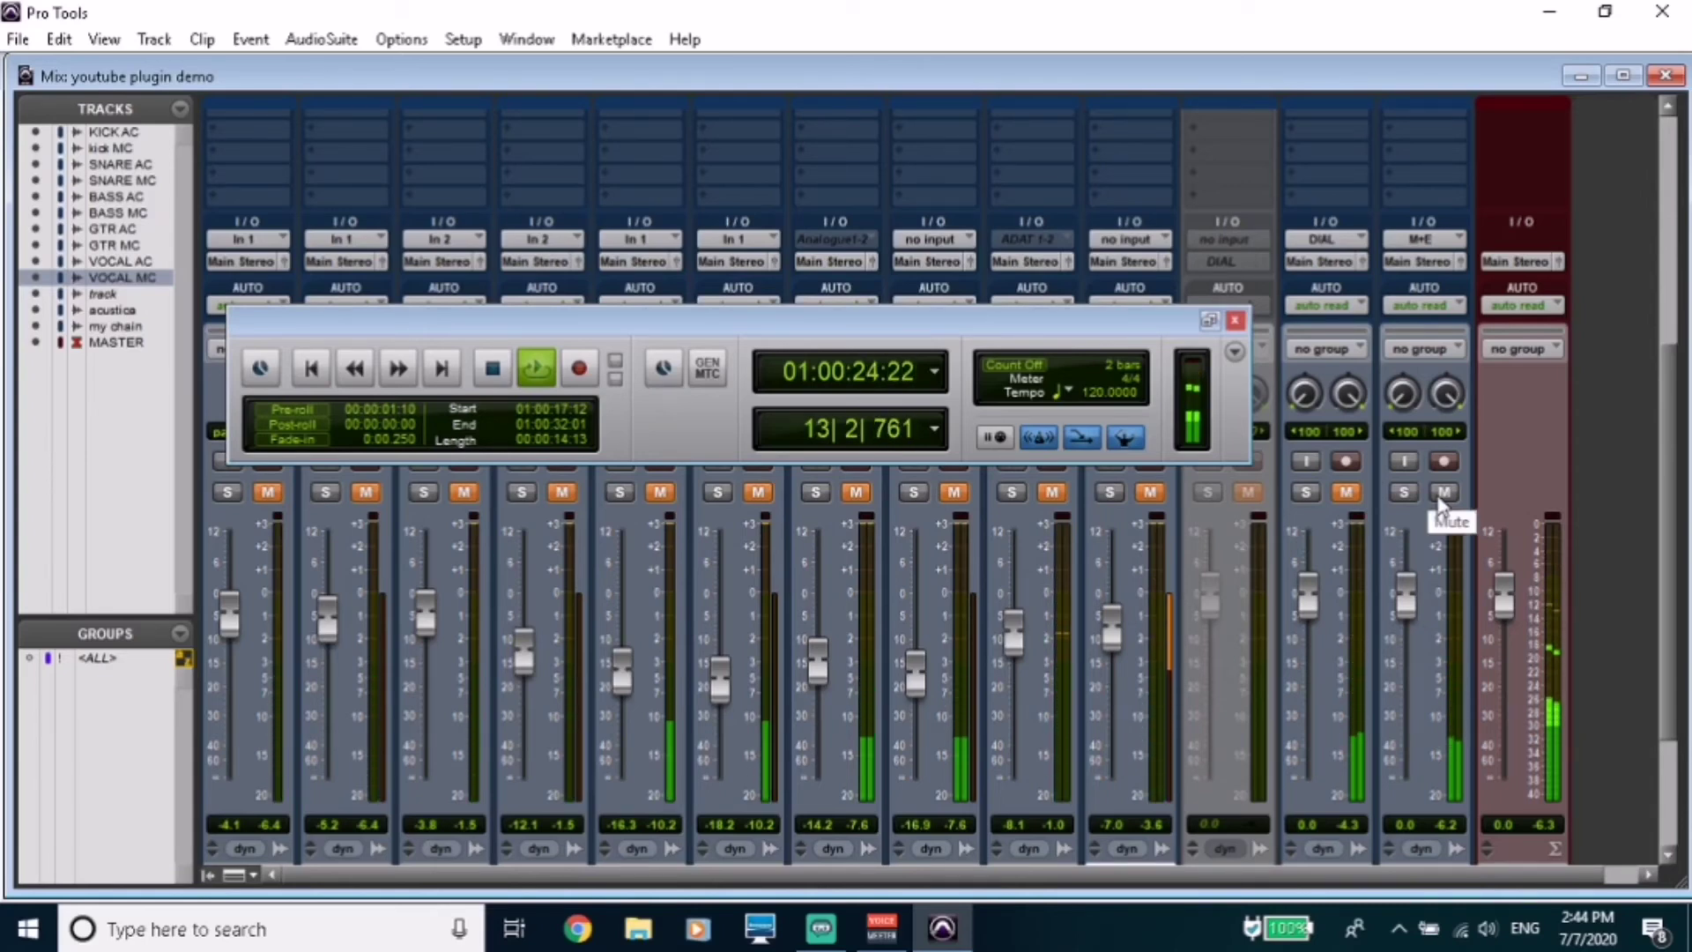
{"action": "left_click", "coordinate": [1441, 497]}
{"action": "left_click", "coordinate": [1355, 498]}
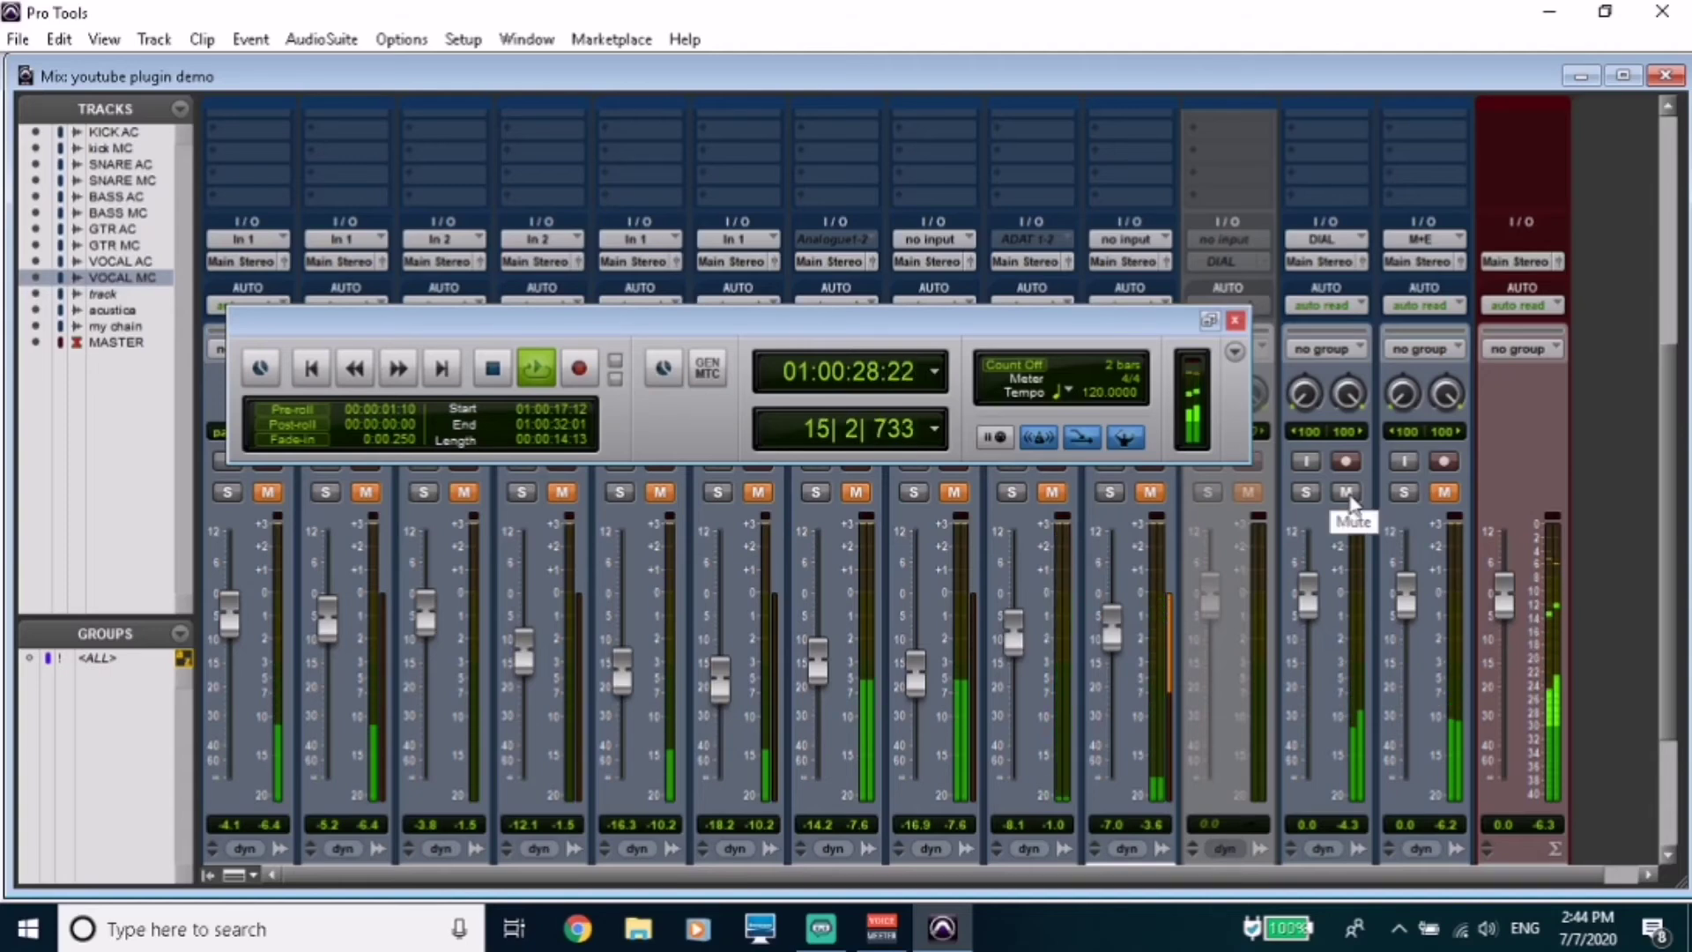
{"action": "left_click", "coordinate": [1443, 493]}
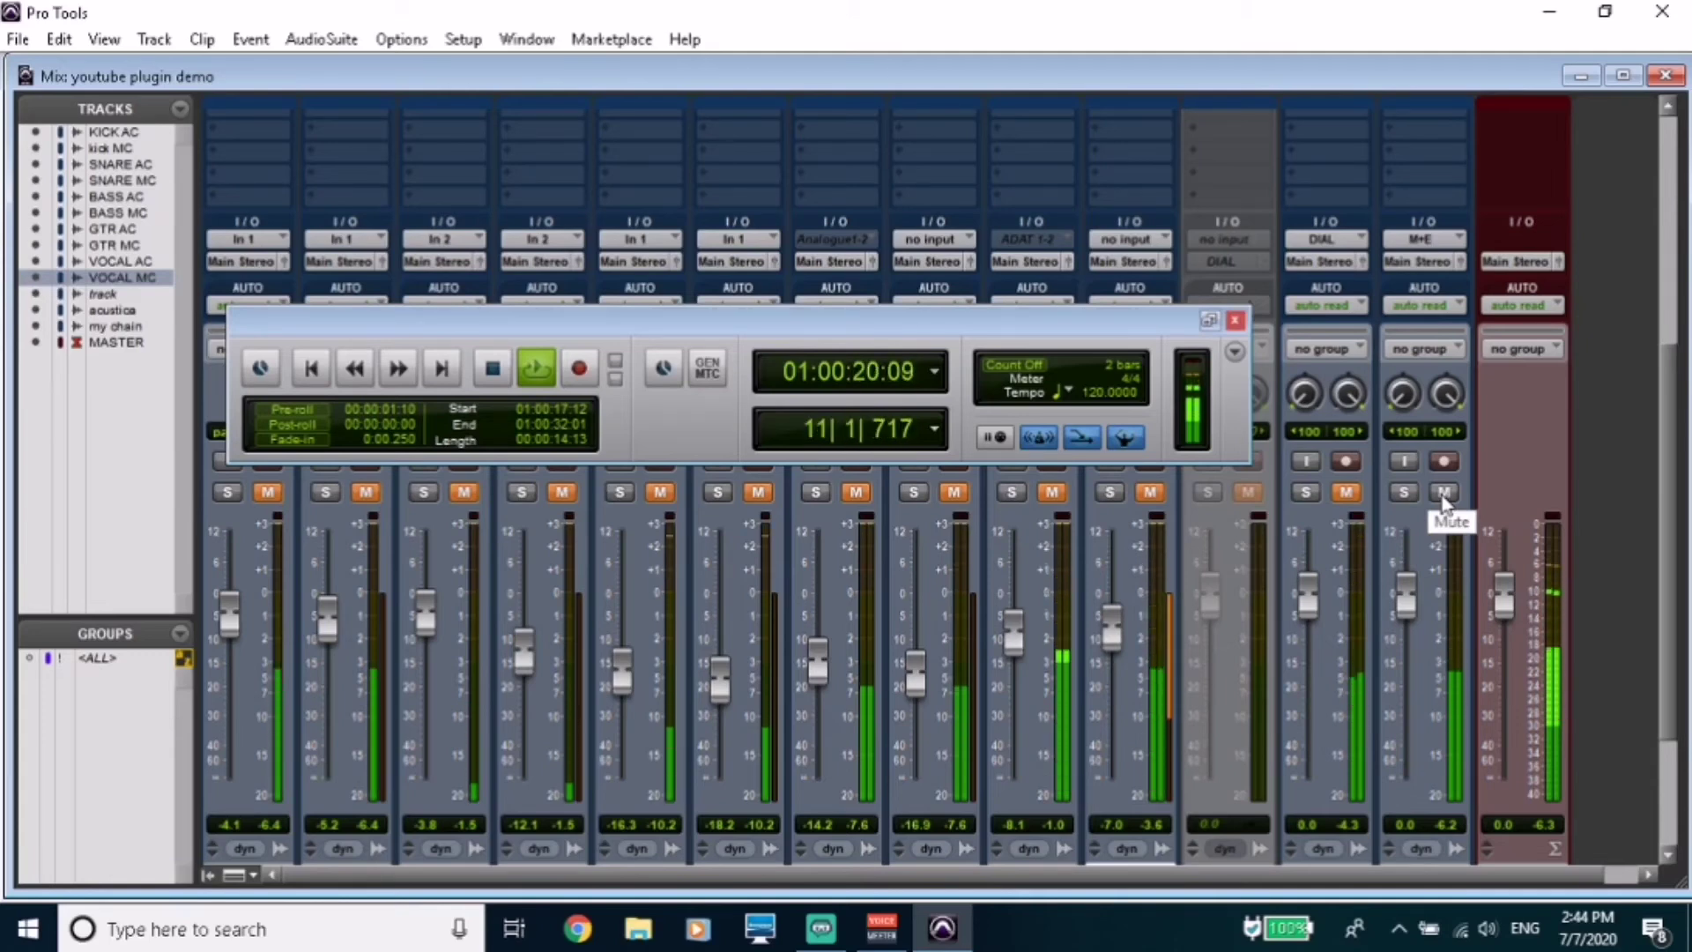
Switch from my chain to the acustica mix, stop the loop playback and dismiss the low RAM warning.
{"action": "left_click", "coordinate": [1349, 494]}
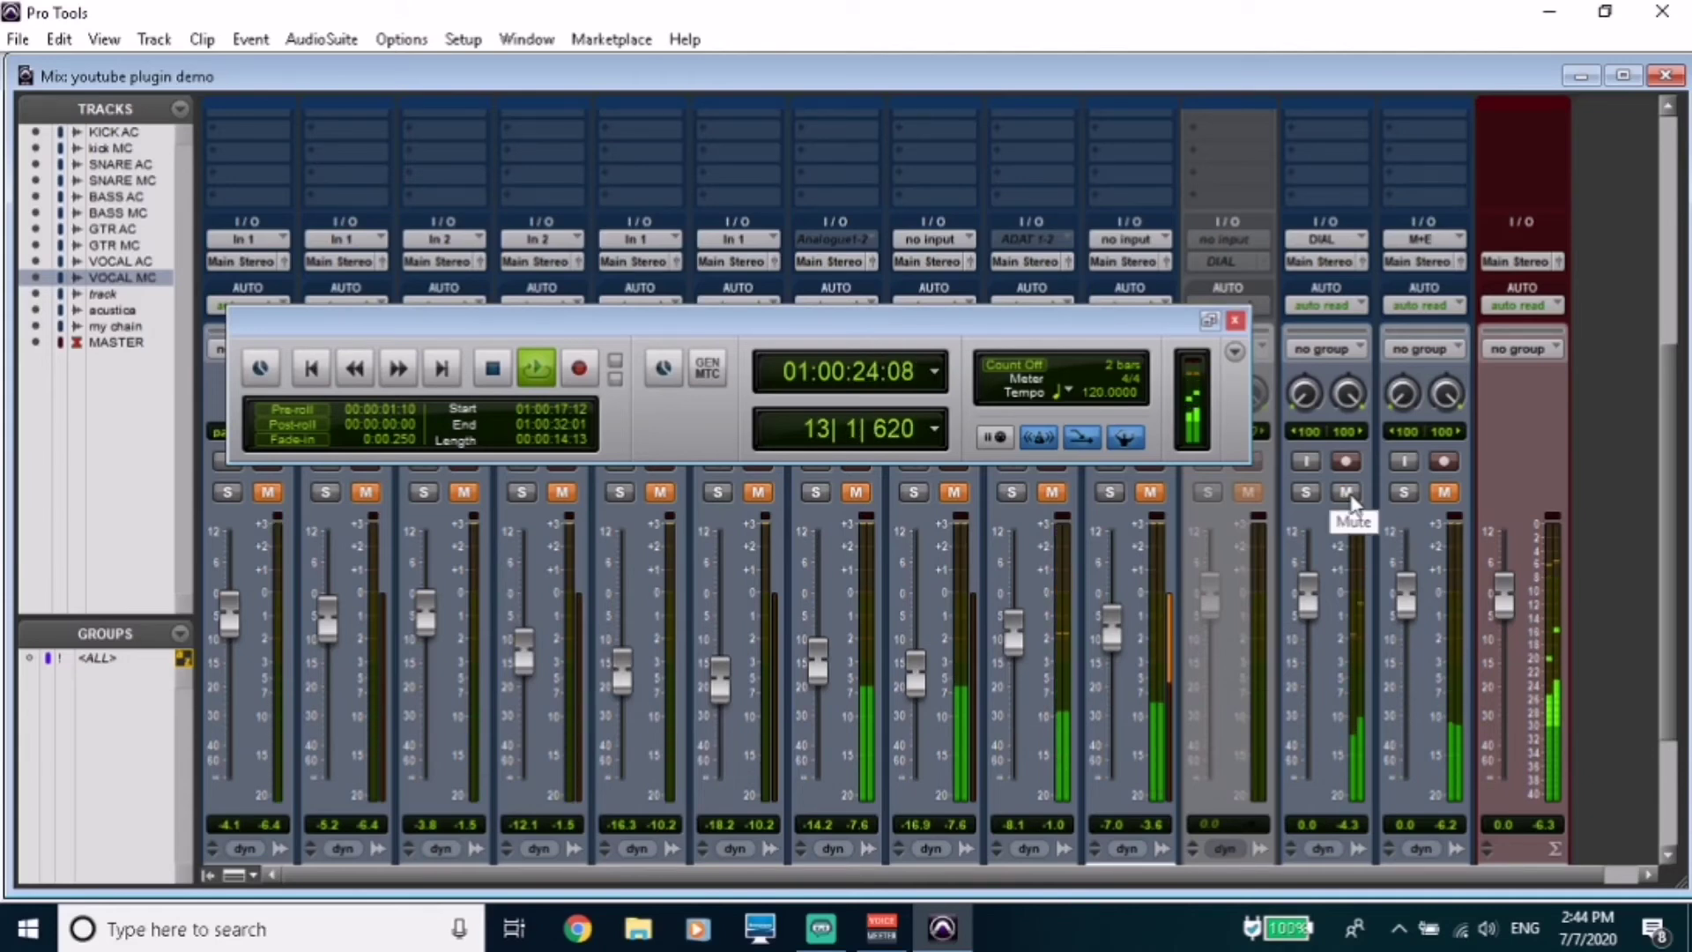
{"action": "key", "text": "space"}
{"action": "left_click", "coordinate": [1444, 492]}
{"action": "left_click", "coordinate": [1346, 492]}
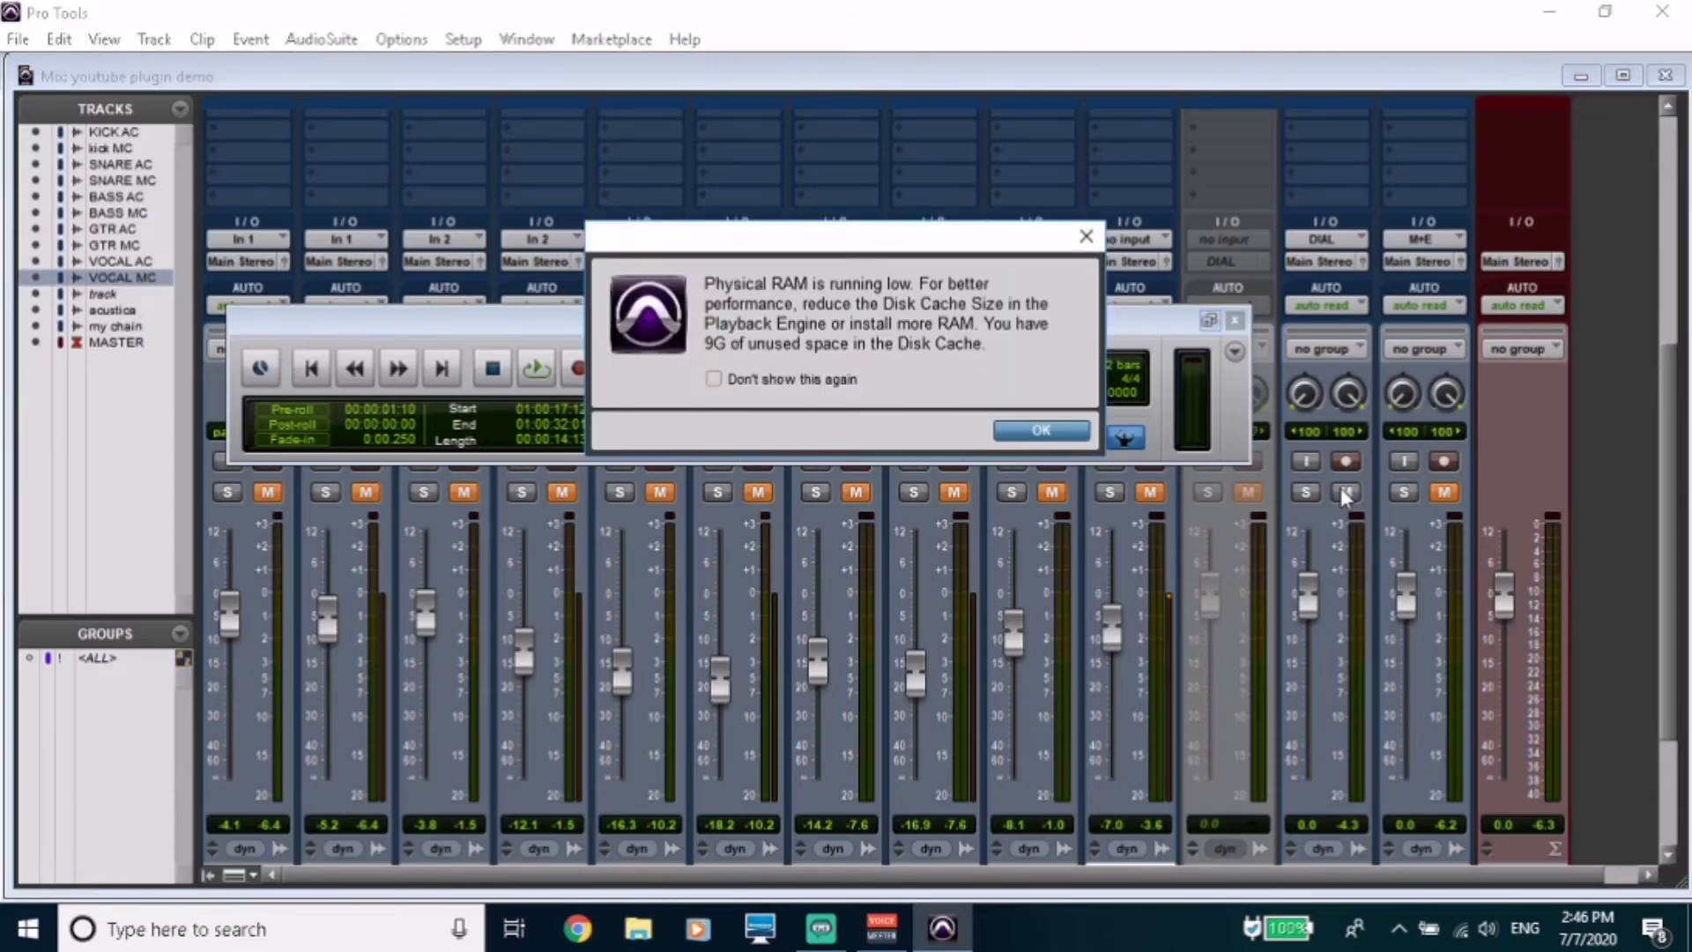
{"action": "left_click", "coordinate": [1055, 431]}
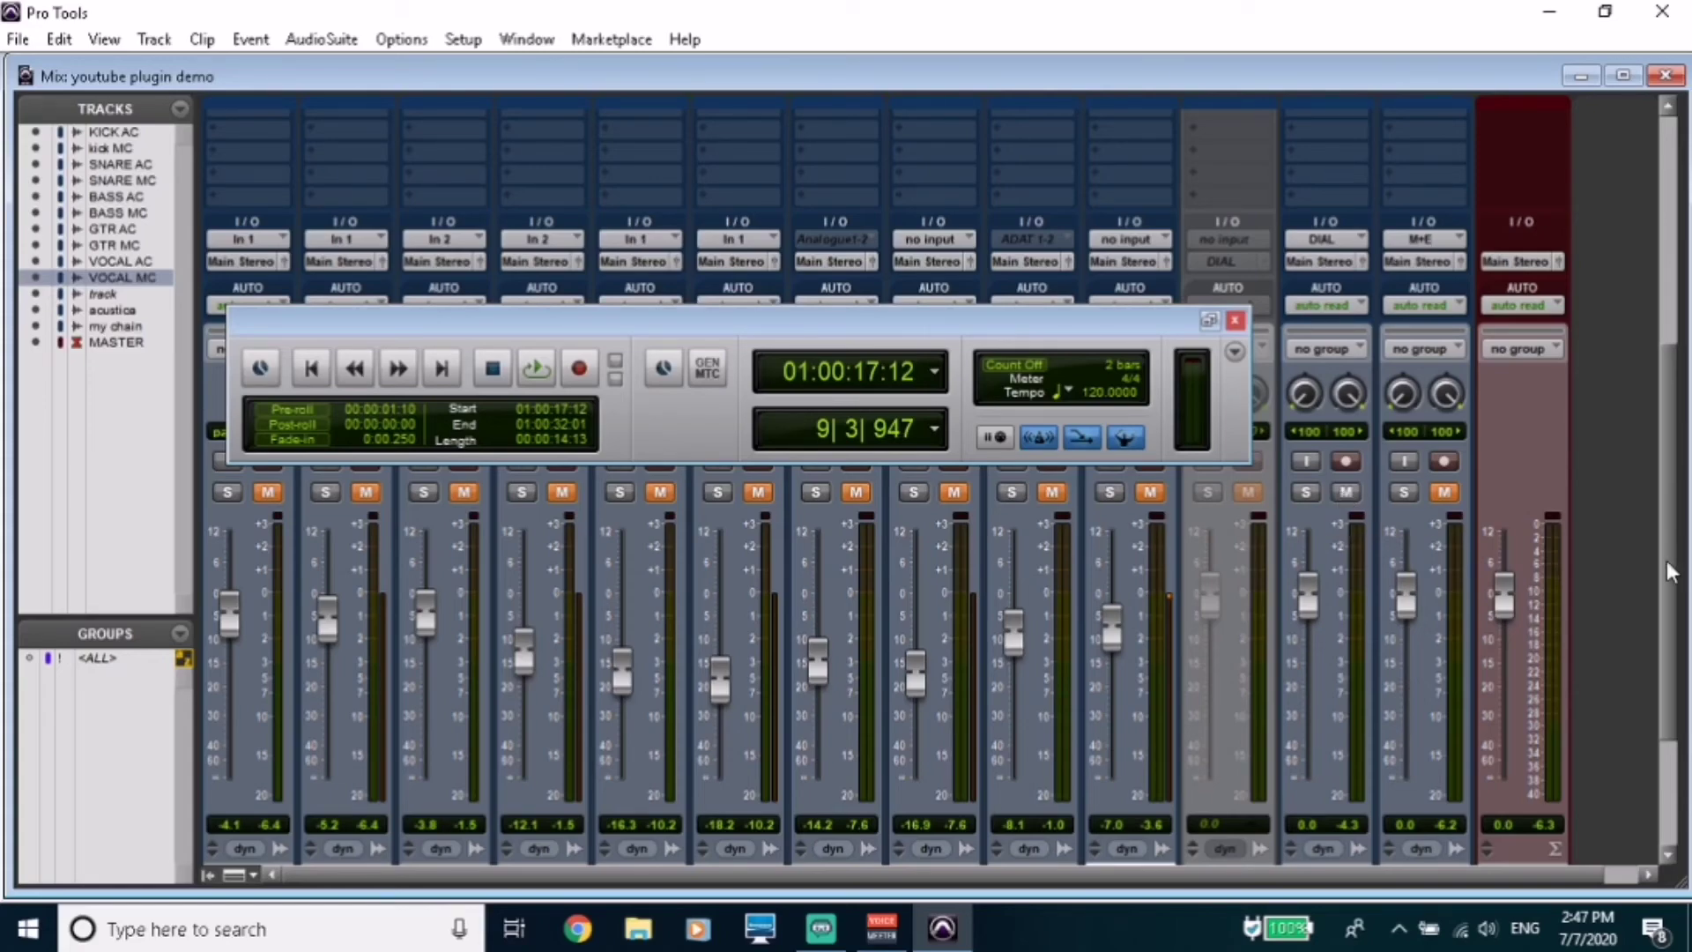
Examine the Maag EQ4 and Butch Vig Vocals settings on VOCAL MC, closing each plug-in.
{"action": "left_click_drag", "start_coordinate": [1668, 560], "coordinate": [1653, 246]}
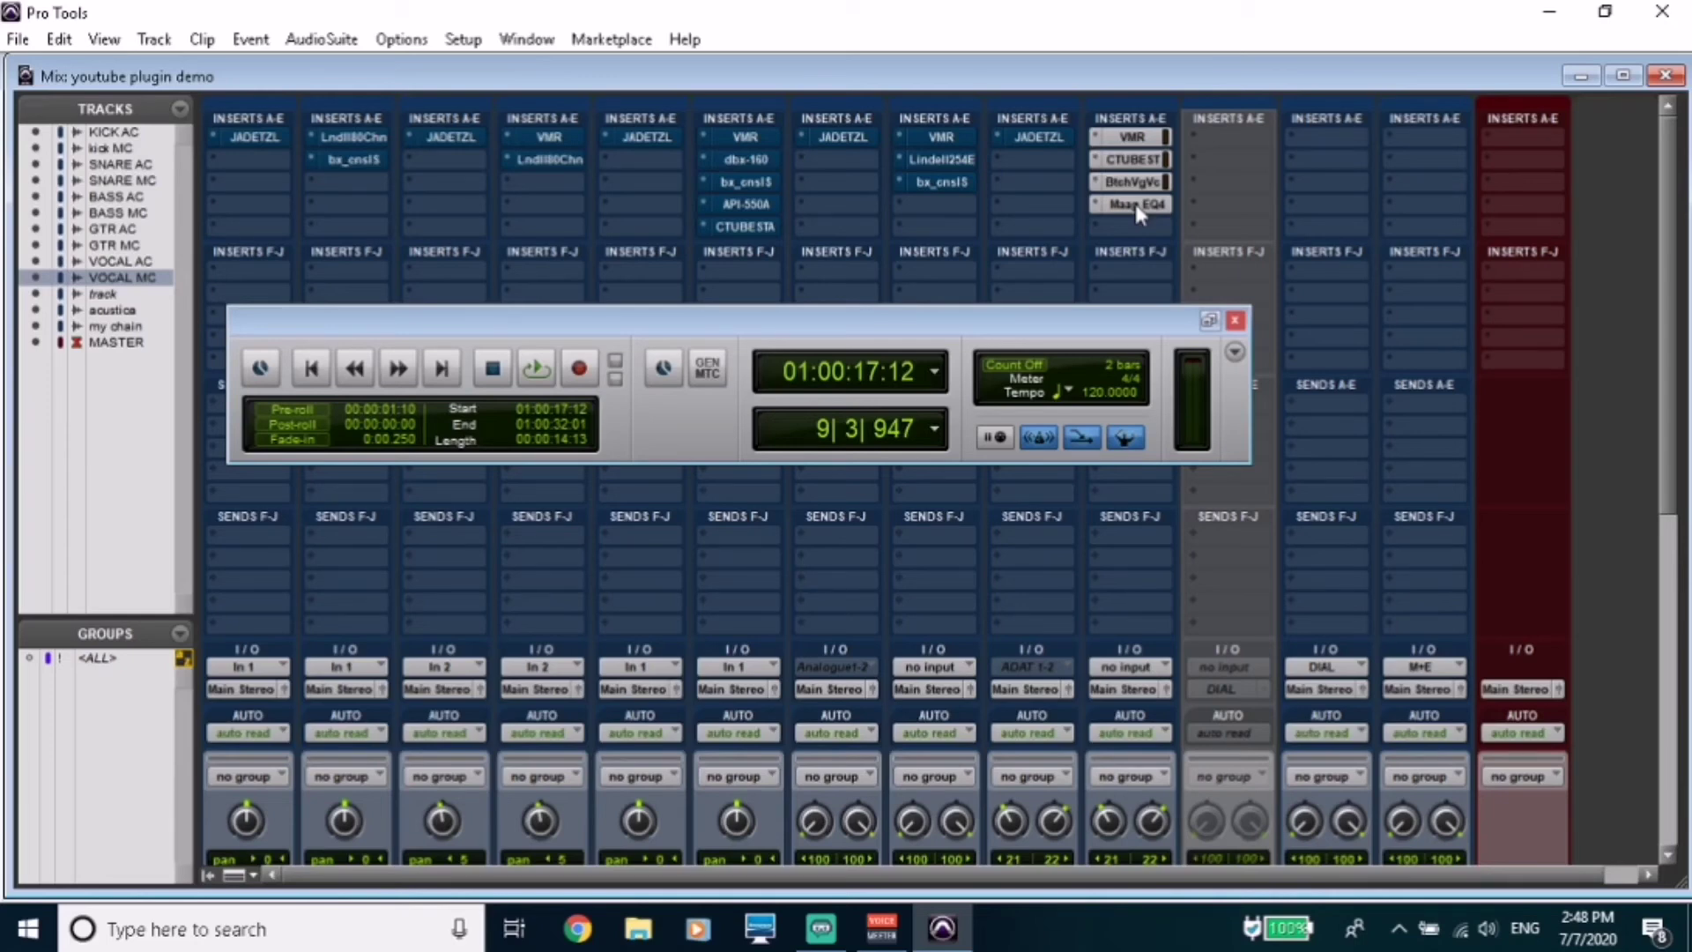
{"action": "left_click", "coordinate": [1136, 204]}
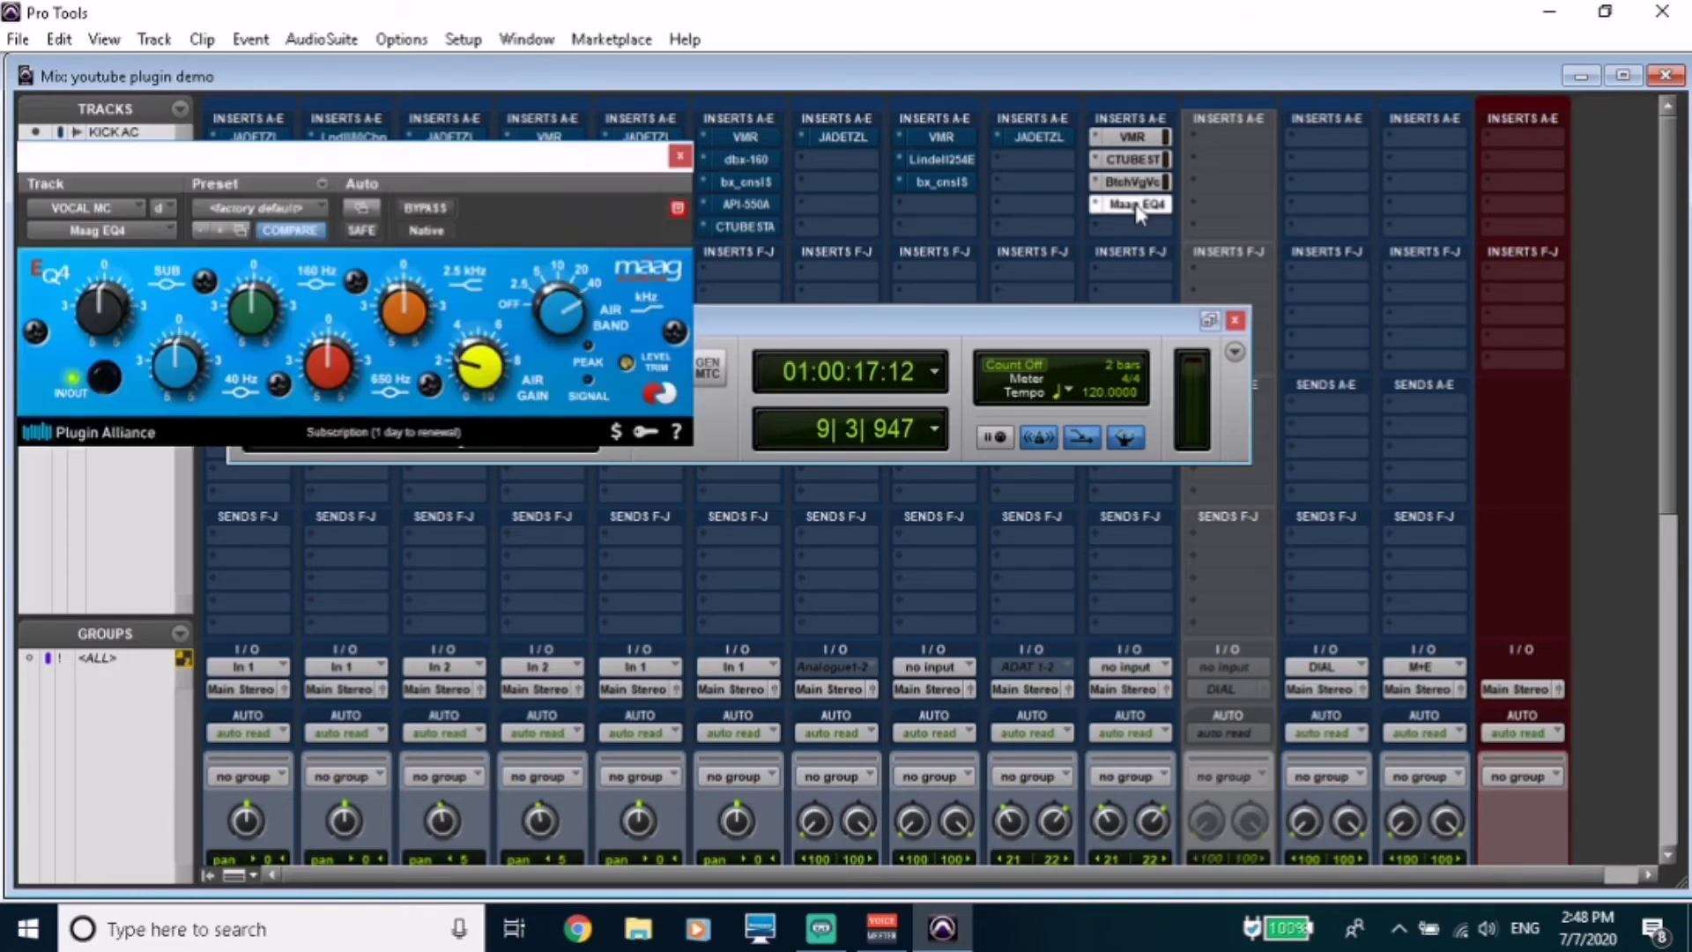
{"action": "left_click_drag", "start_coordinate": [482, 381], "coordinate": [481, 373]}
{"action": "left_click", "coordinate": [681, 156]}
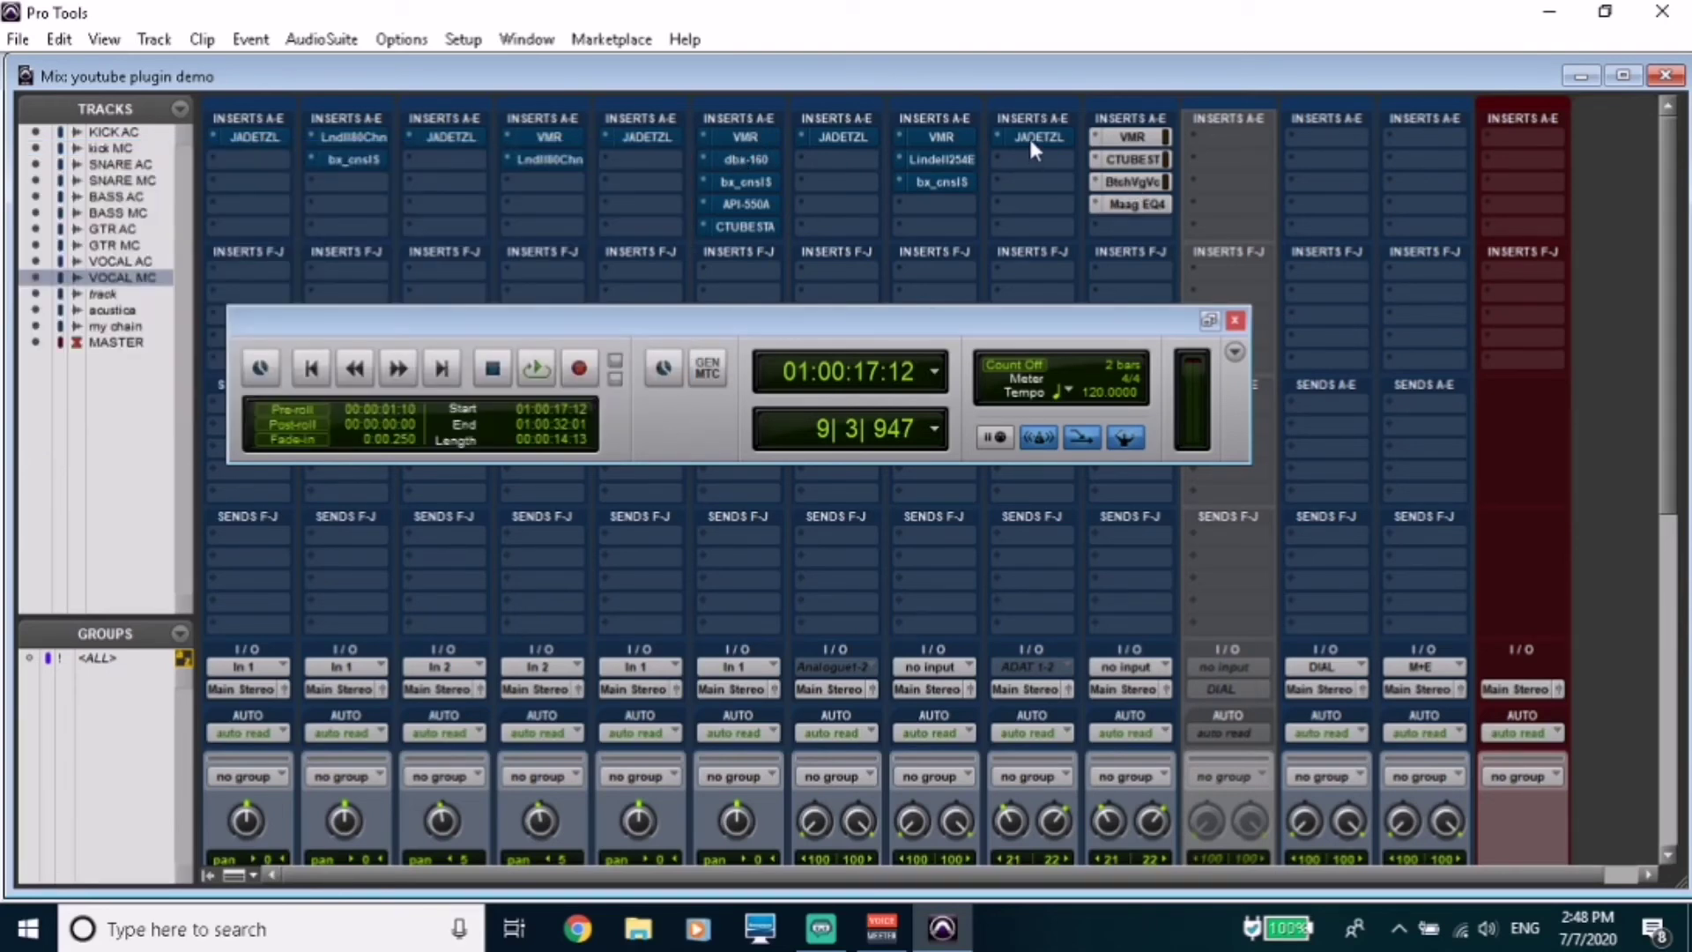
{"action": "left_click", "coordinate": [1148, 182]}
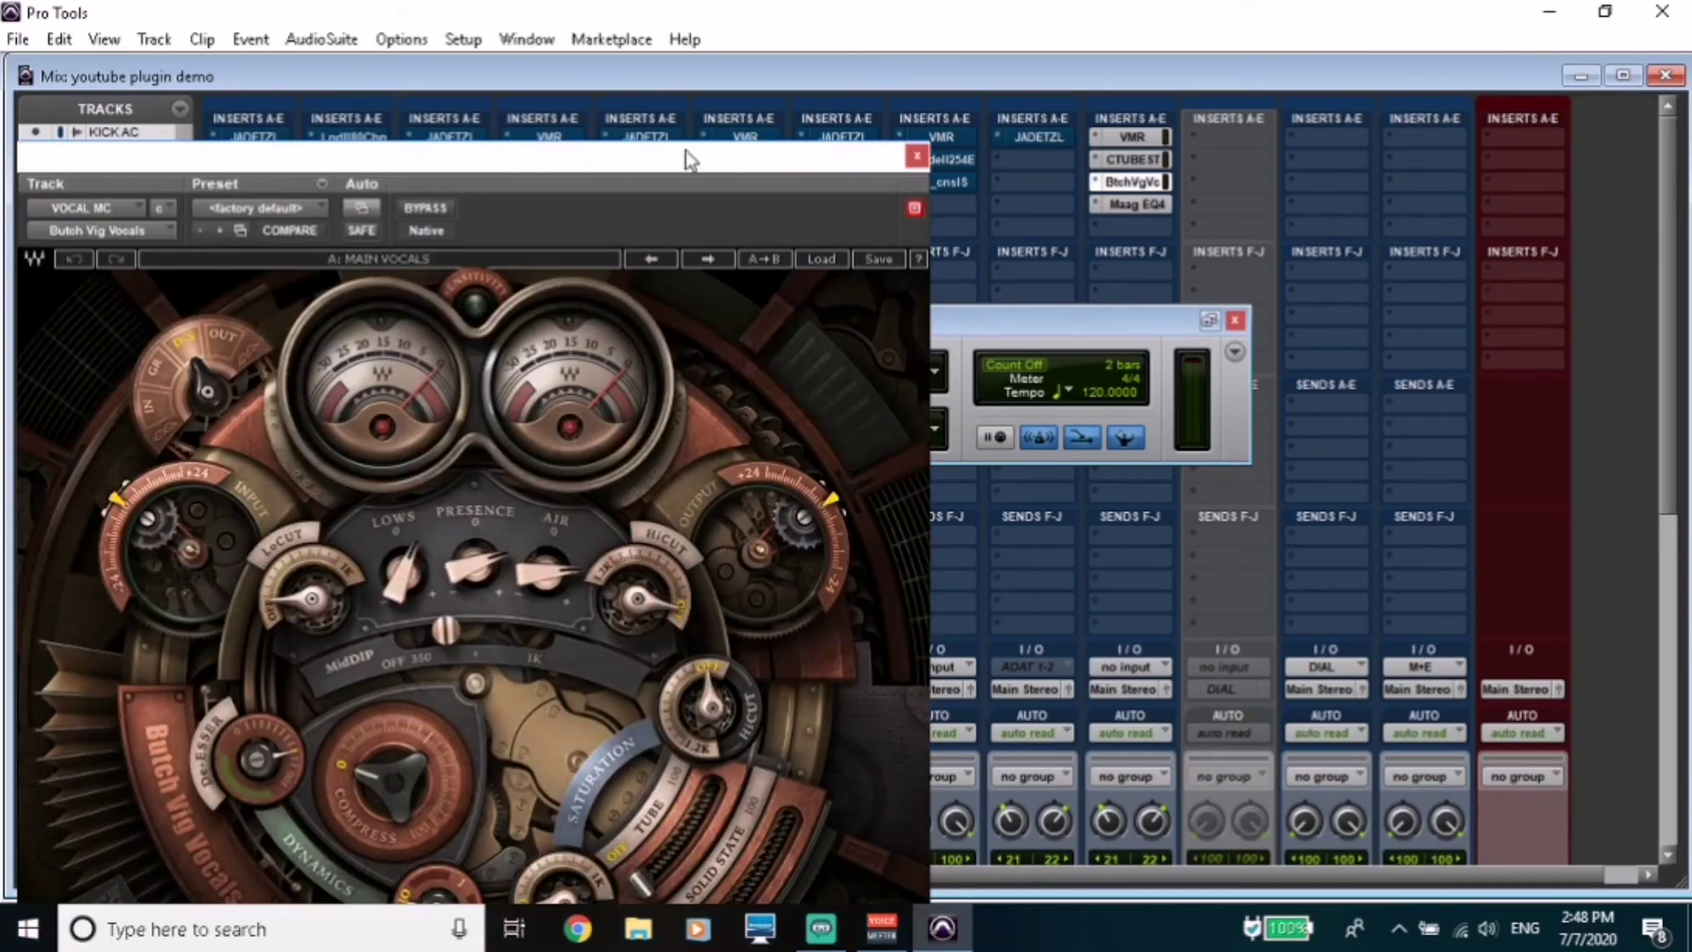
{"action": "left_click_drag", "start_coordinate": [684, 156], "coordinate": [895, 11]}
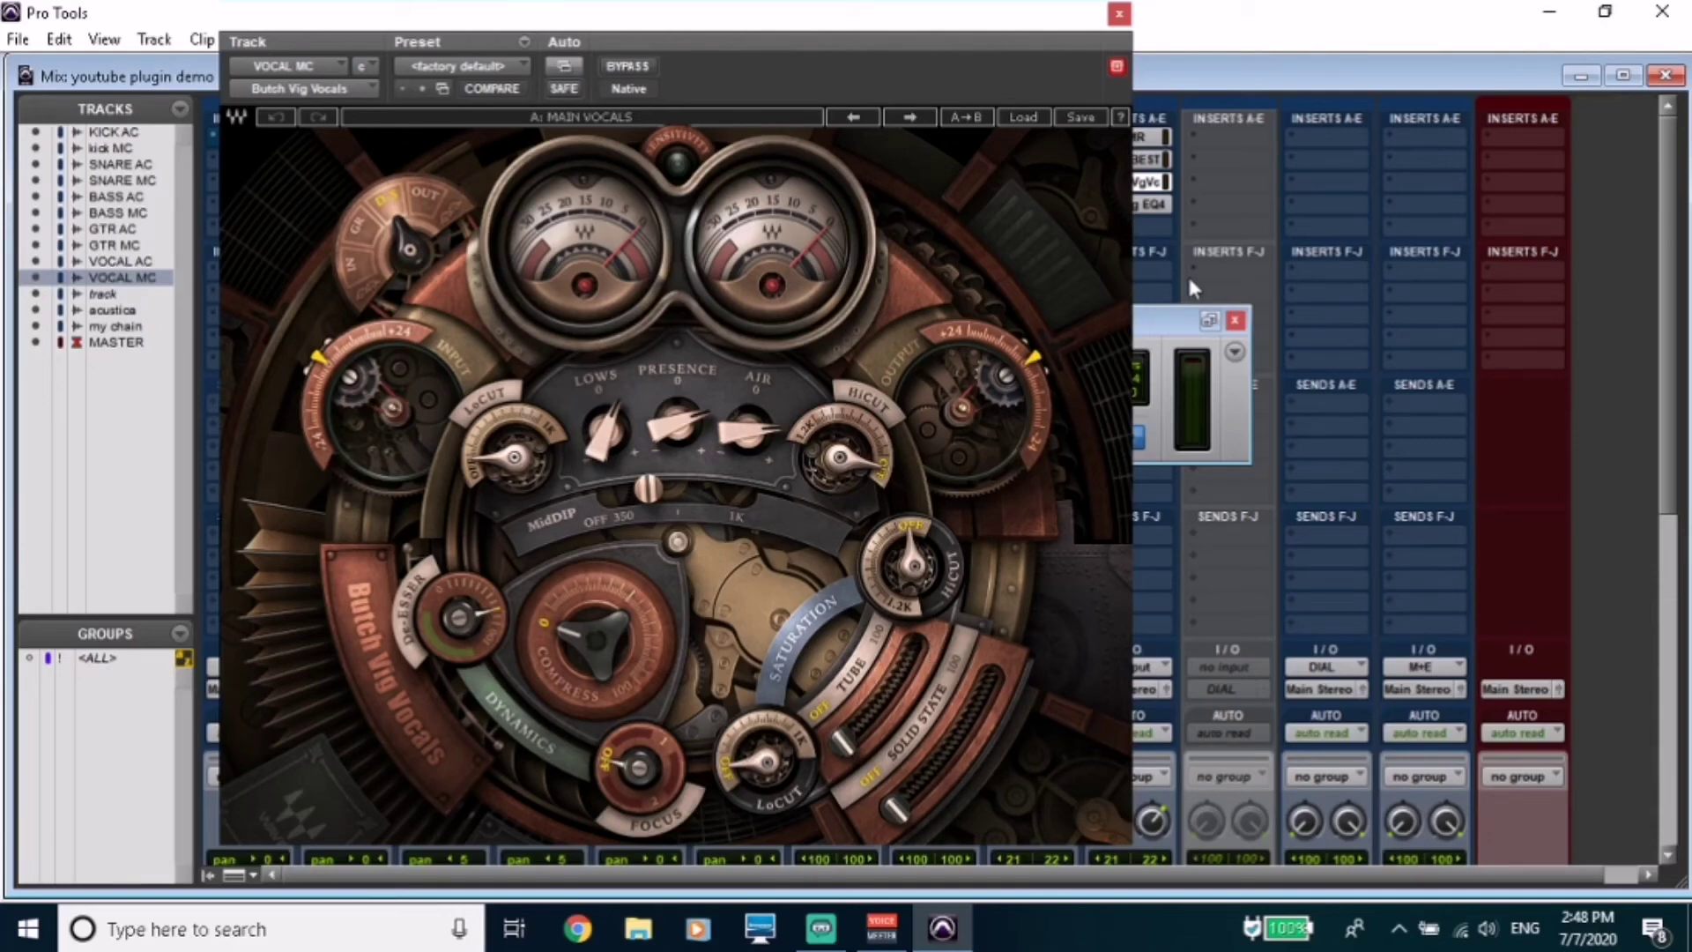
{"action": "left_click", "coordinate": [1119, 14]}
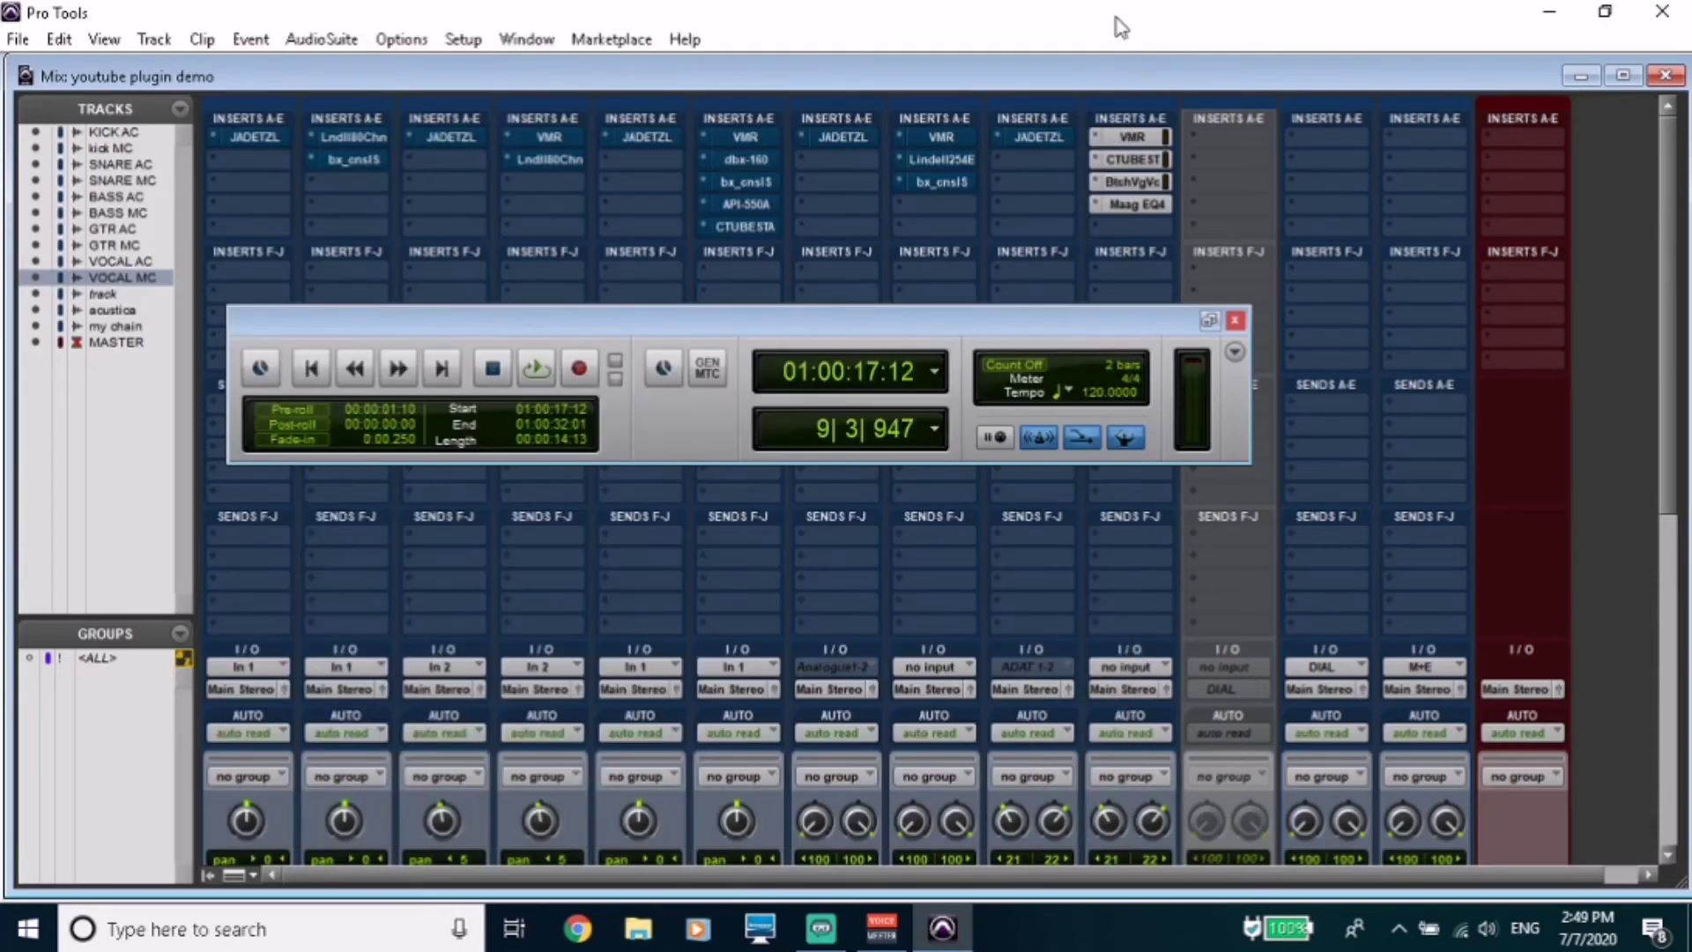
Examine the Virtual Mix Rack modules on VOCAL MC, close the plug-in and return to the mixer's faders.
{"action": "left_click", "coordinate": [1132, 138]}
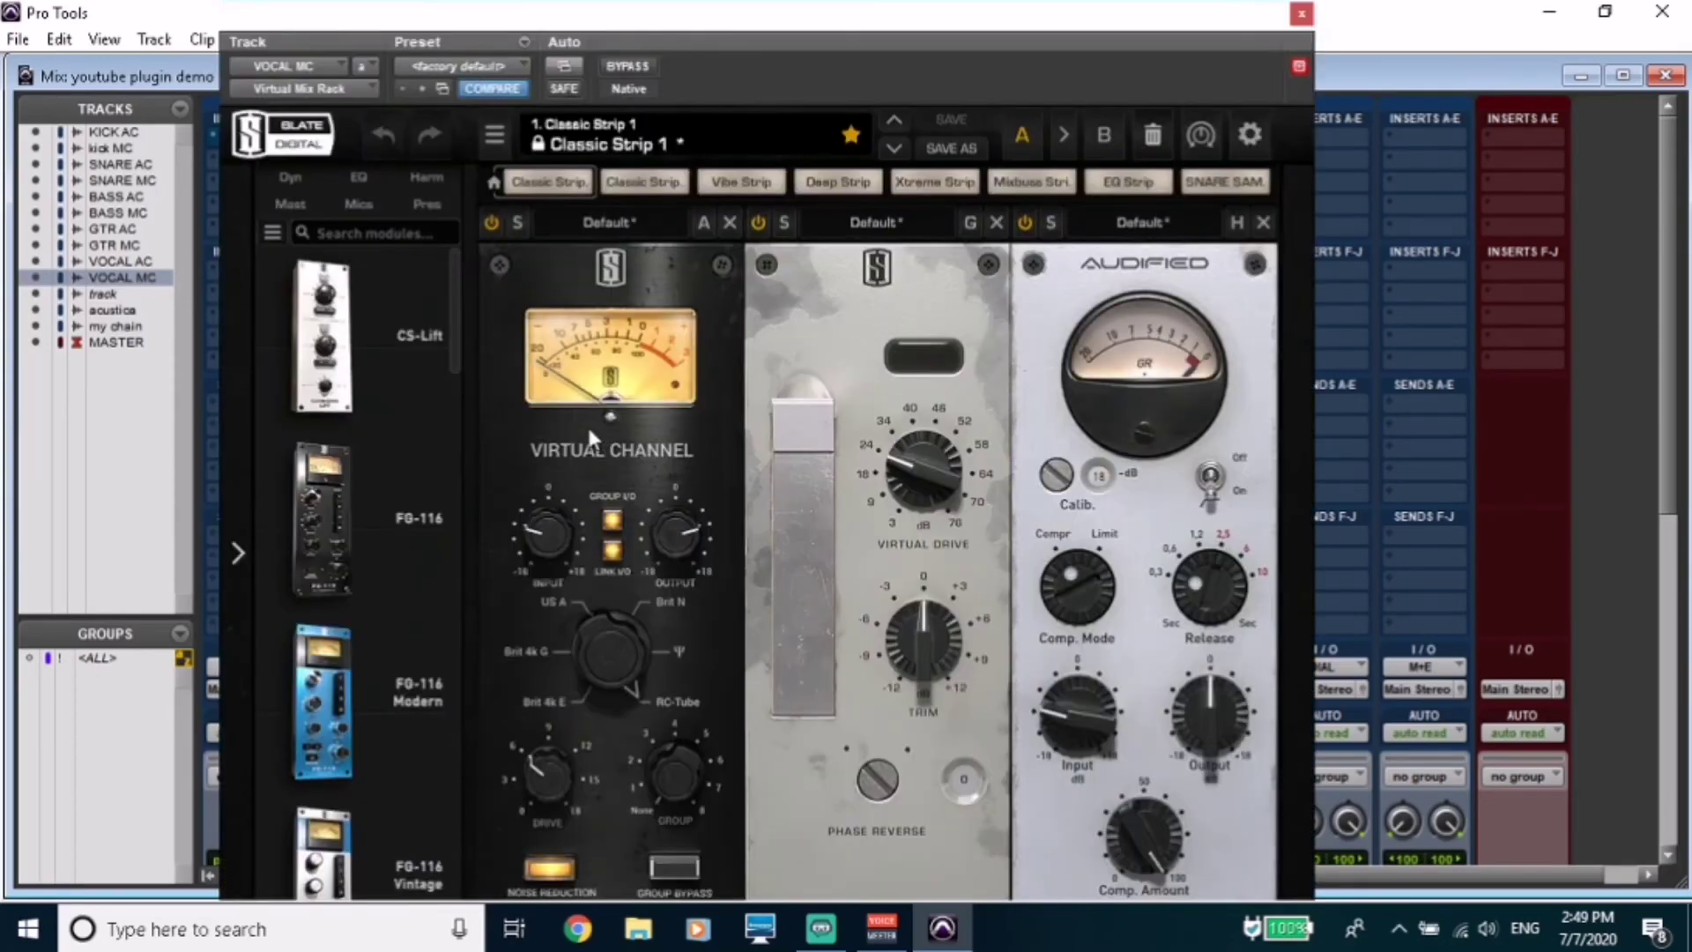
{"action": "left_click_drag", "start_coordinate": [450, 320], "coordinate": [546, 335]}
{"action": "left_click", "coordinate": [1300, 15]}
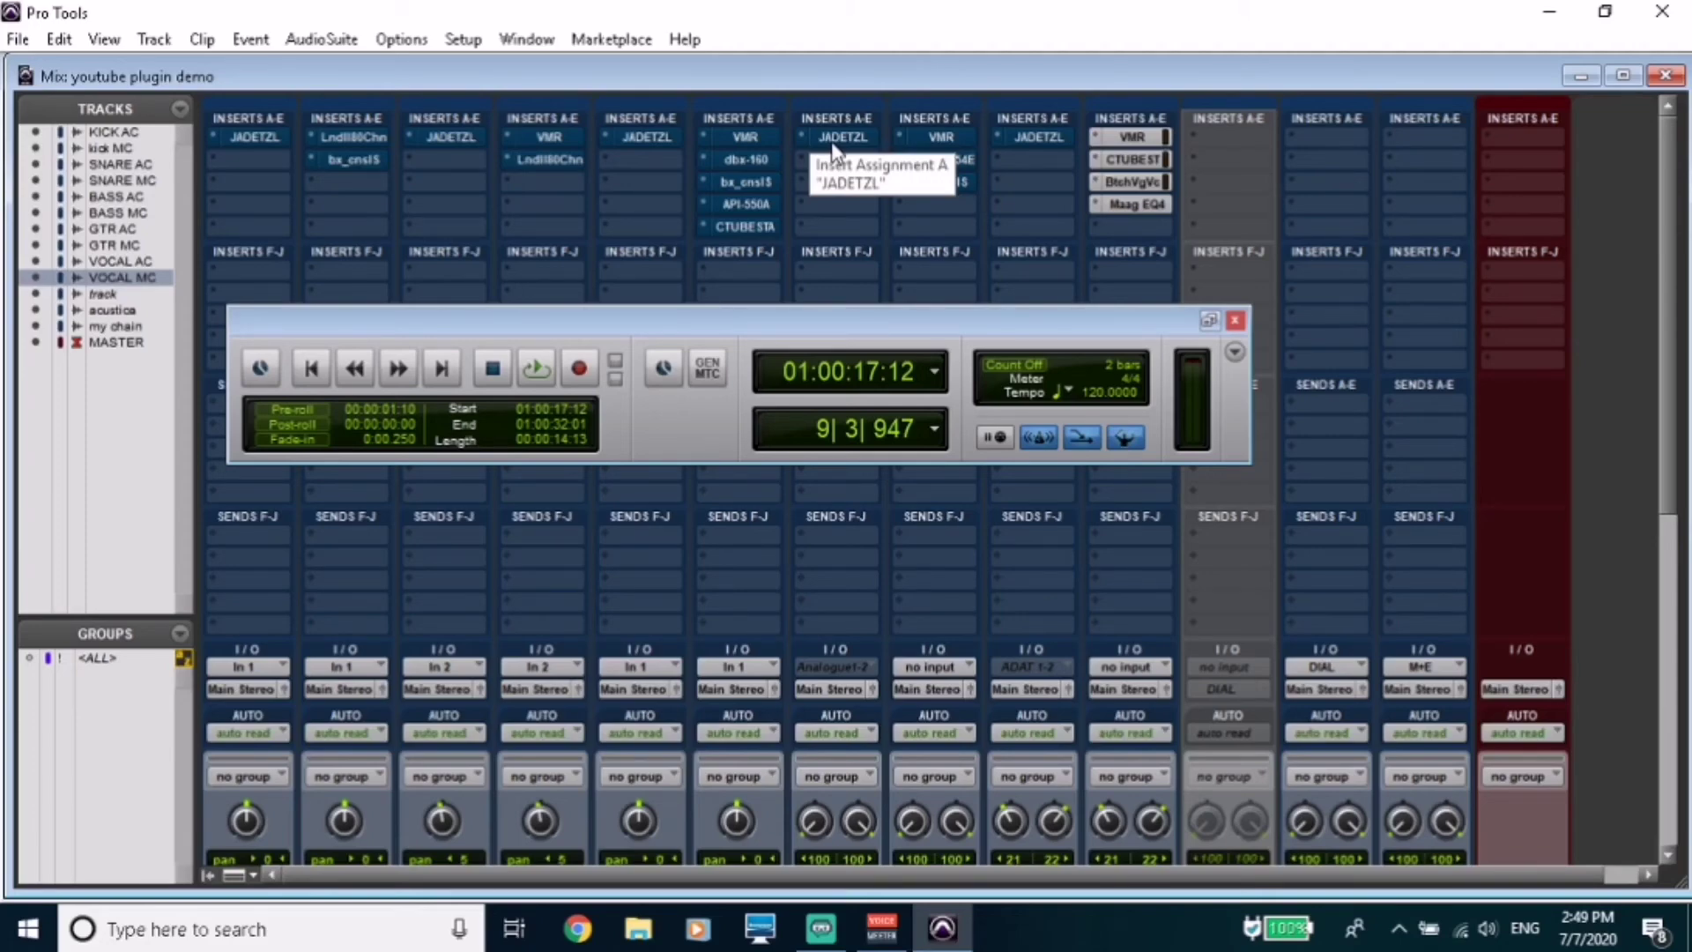
{"action": "scroll", "coordinate": [1630, 642], "scroll_direction": "down", "scroll_amount": 6}
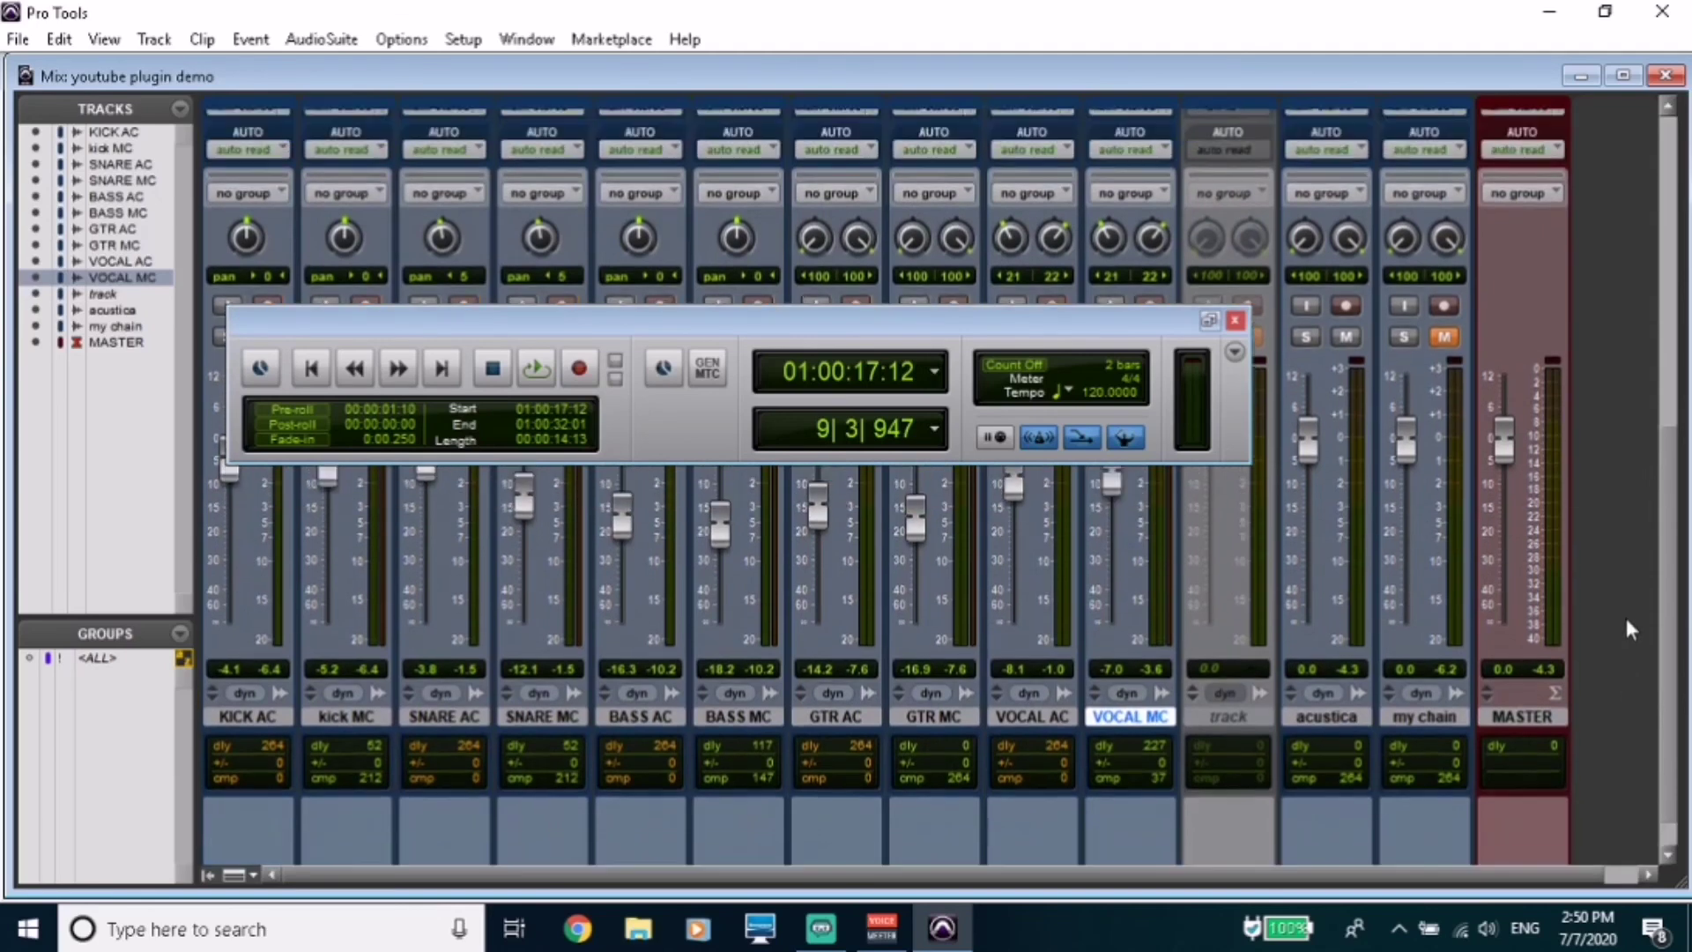